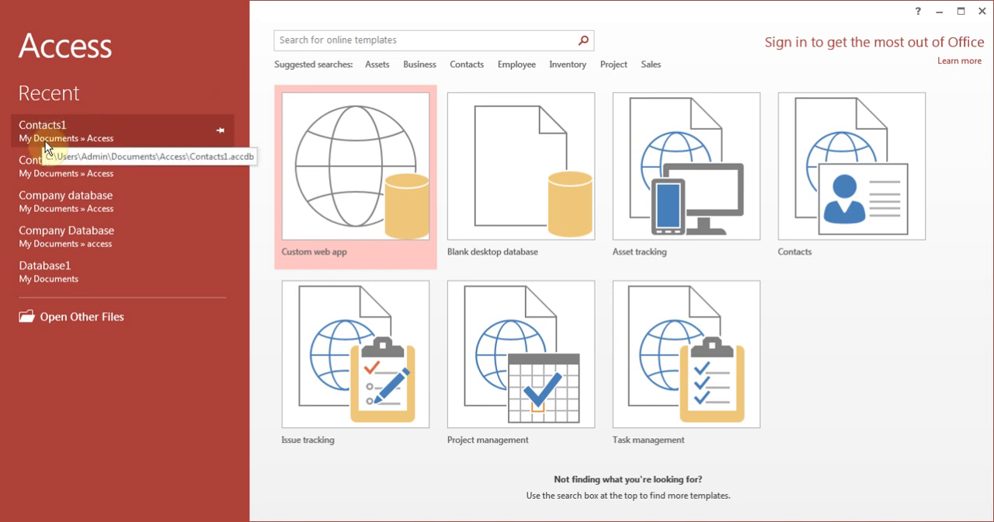
# Open the Contacts1 database with its content enabled and look over the records in the tblContacts table
pyautogui.click(72, 318)
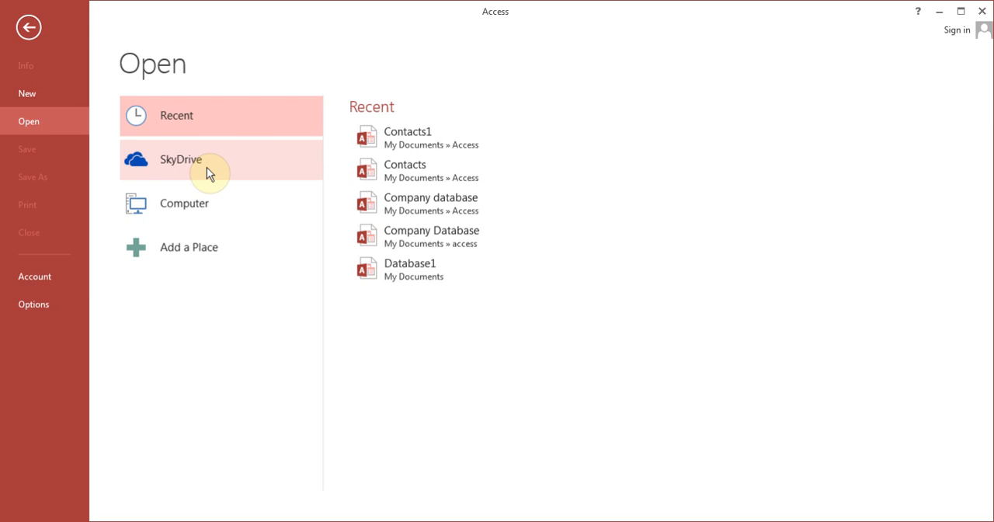
pyautogui.click(398, 134)
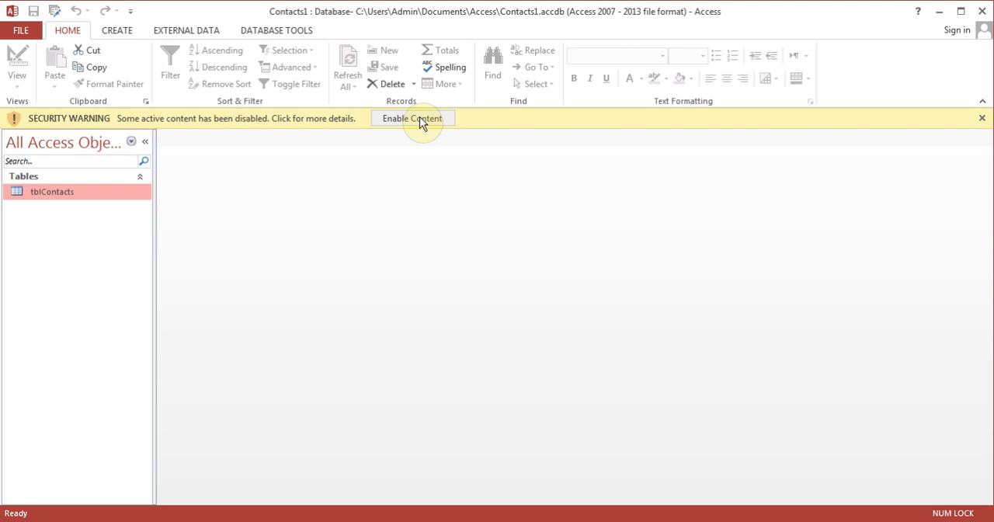
pyautogui.click(419, 119)
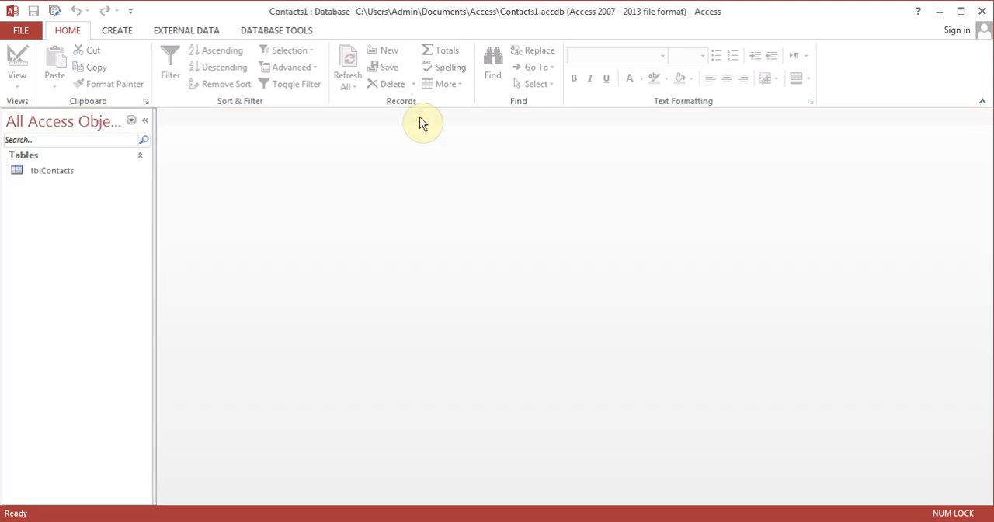
pyautogui.doubleClick(50, 170)
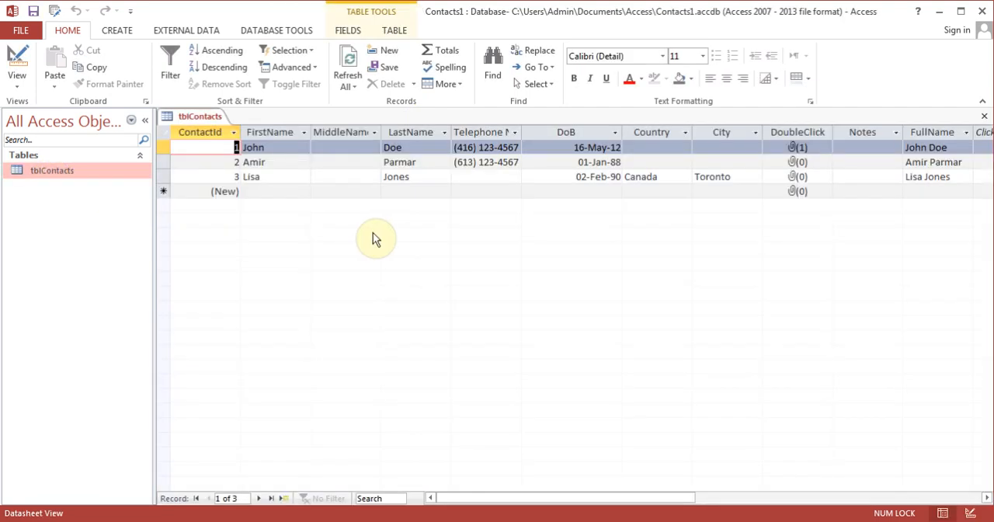
pyautogui.click(985, 116)
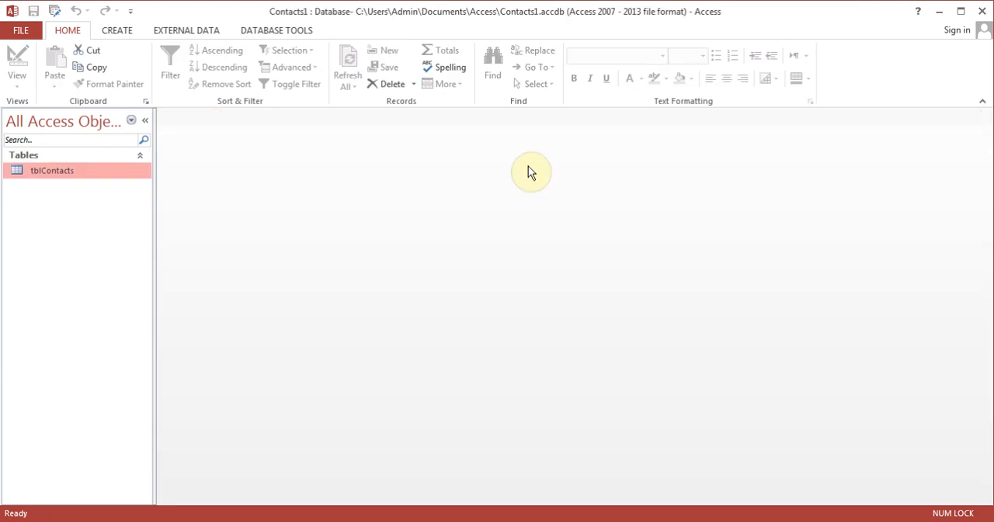
# Open tblContacts in Design view and examine the input mask of the TelNumber field
pyautogui.rightClick(55, 170)
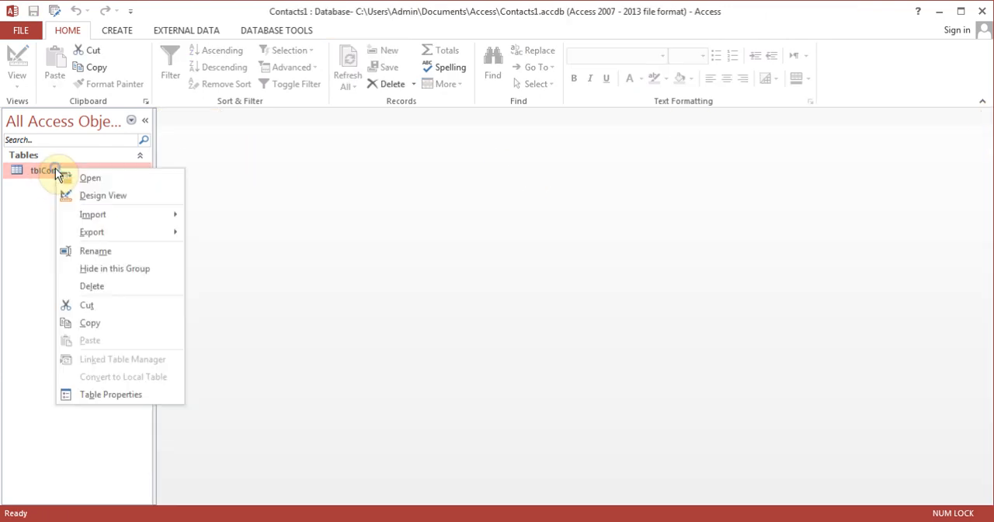
pyautogui.click(114, 197)
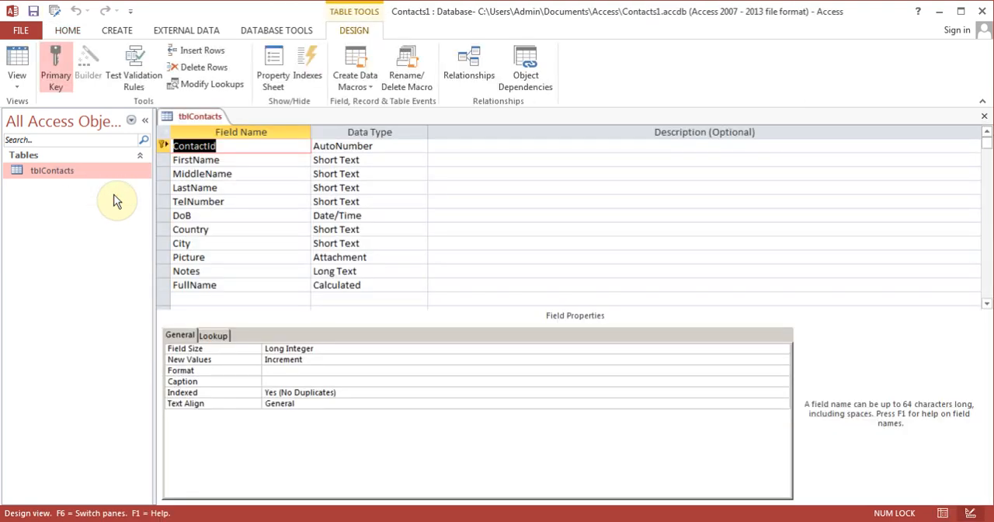
pyautogui.click(235, 201)
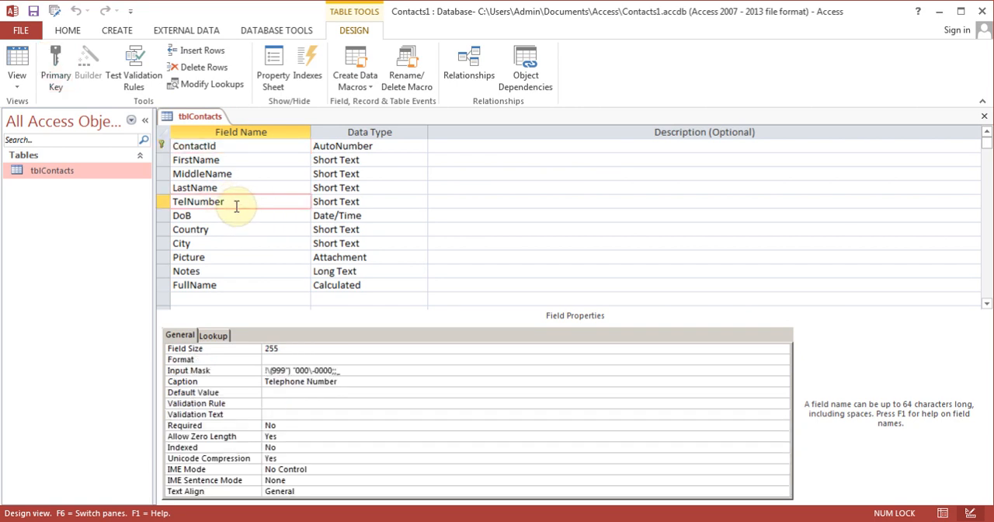
pyautogui.click(393, 369)
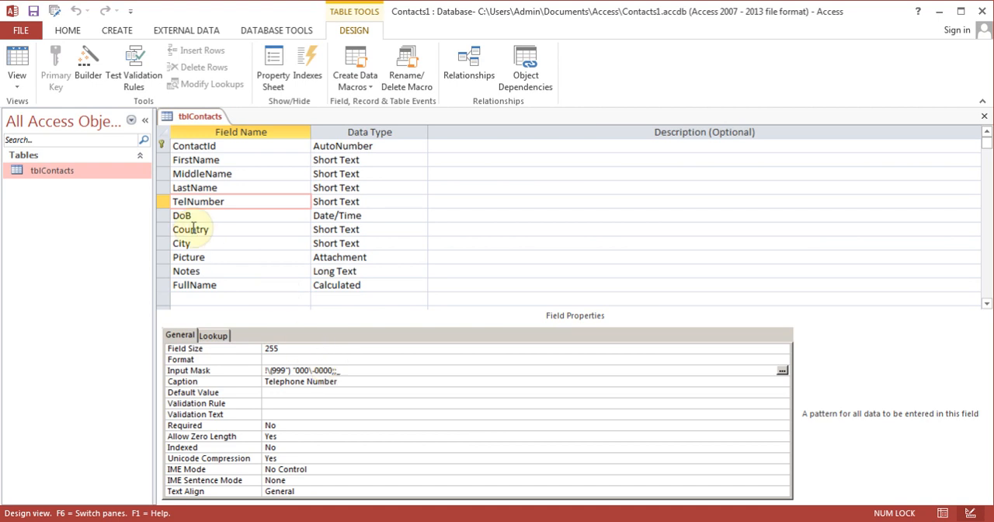
# Insert a new Short Text field named ZipCode above the Picture field
pyautogui.click(188, 259)
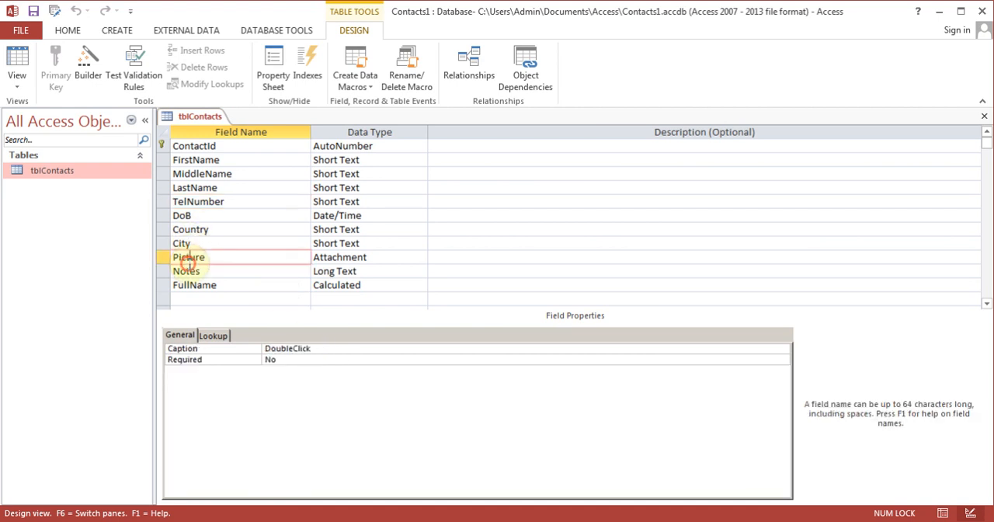
pyautogui.click(205, 51)
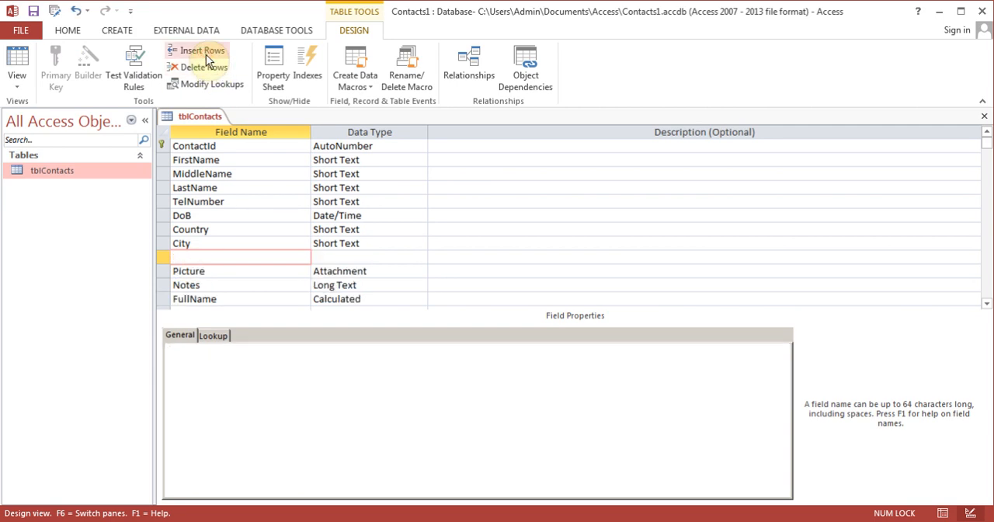
pyautogui.write('ZipCode')
pyautogui.press('Tab')
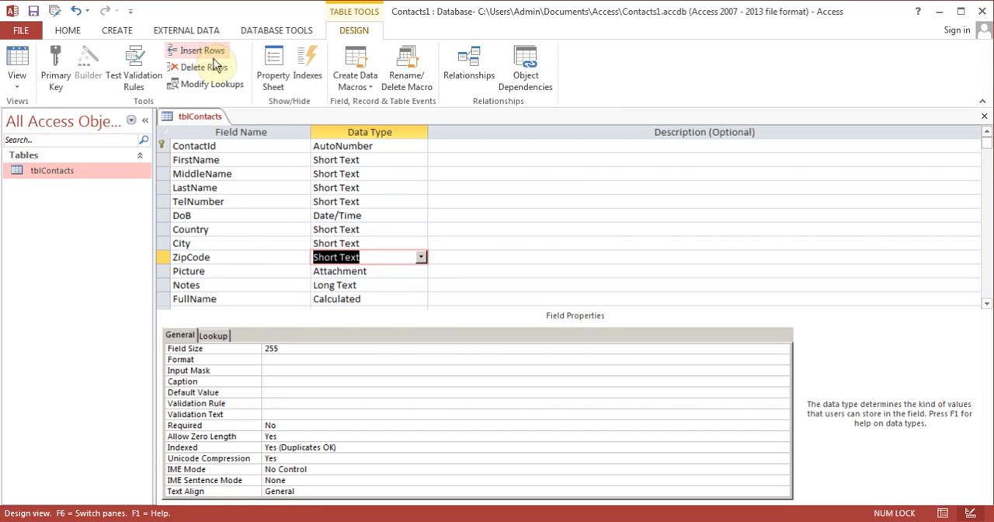
# Apply the predefined Zip Code input mask to the ZipCode field with the Input Mask Wizard, saving the table first
pyautogui.click(291, 370)
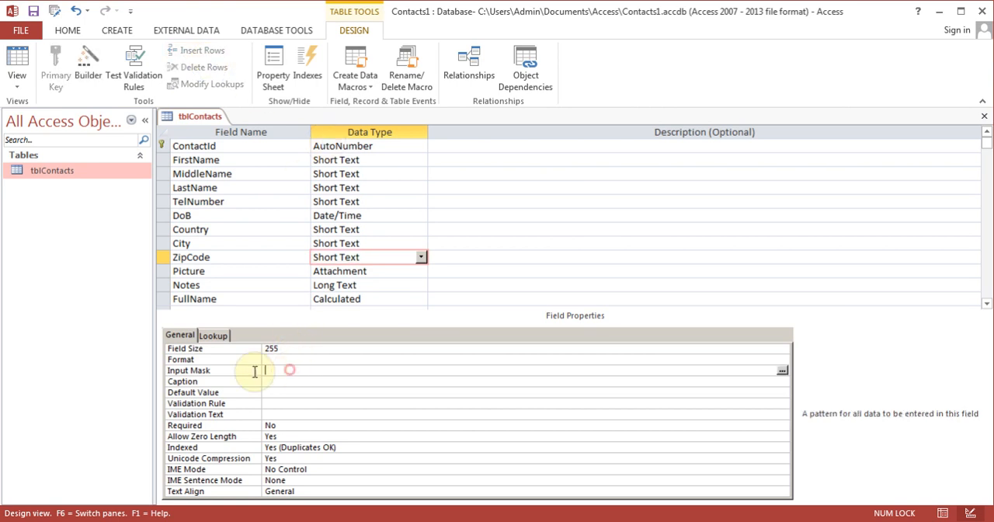
pyautogui.click(782, 371)
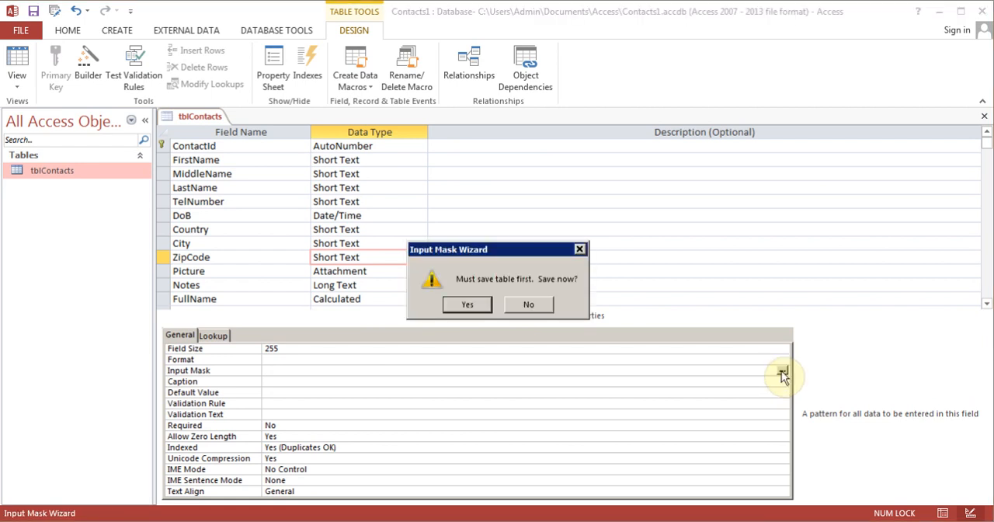
pyautogui.click(468, 304)
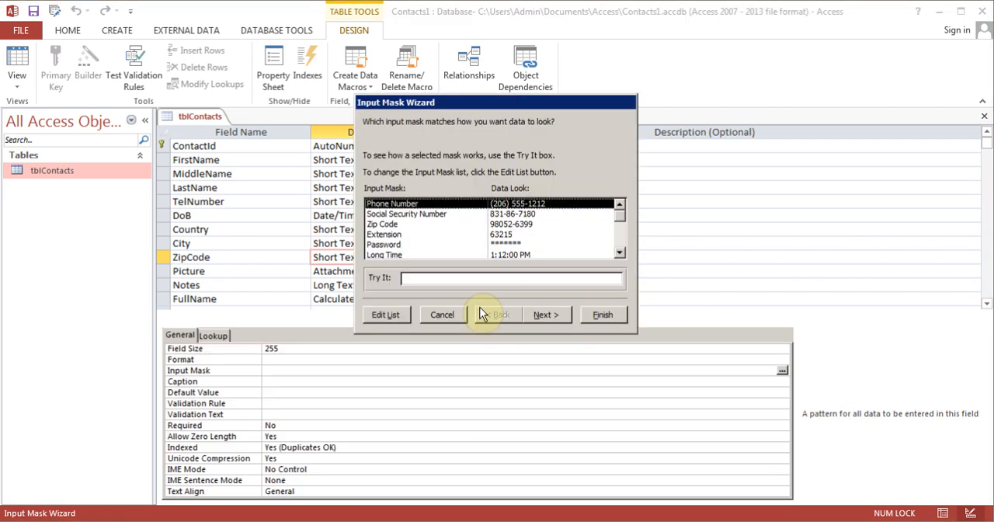
pyautogui.click(396, 224)
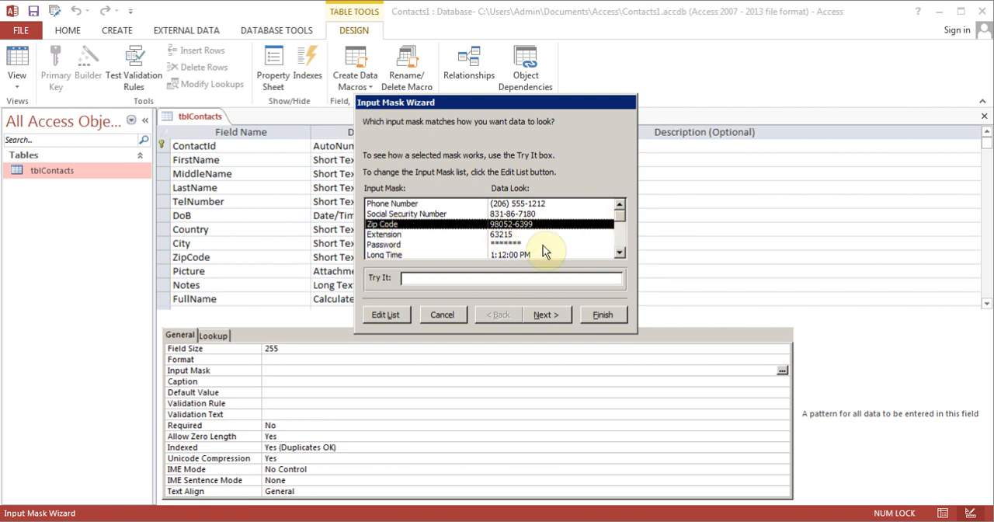
pyautogui.click(603, 318)
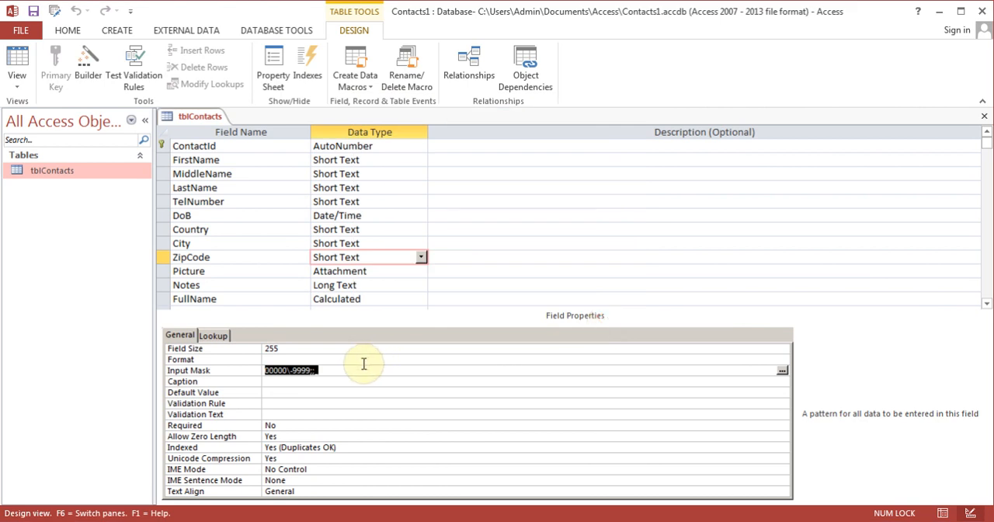
pyautogui.click(359, 370)
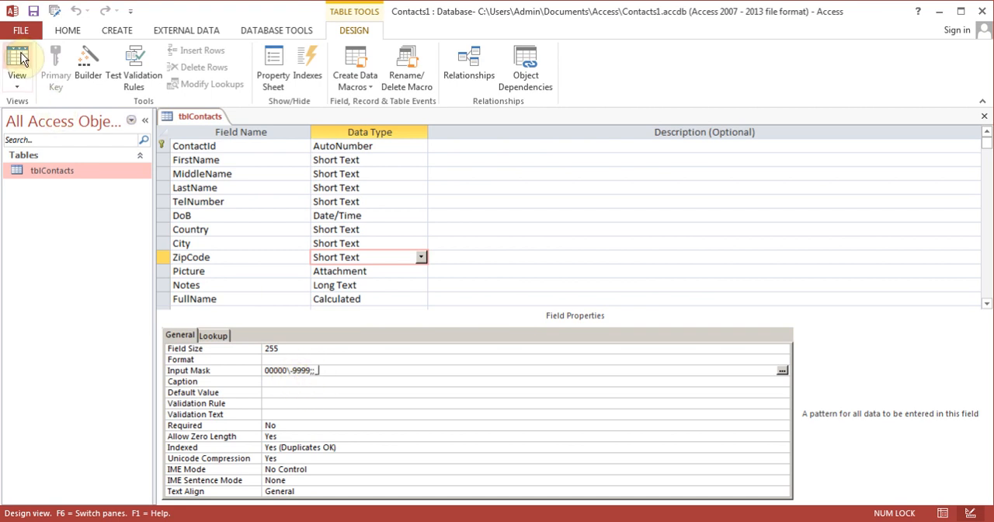
# Save the table, switch to Datasheet view and enter 31211 as the ZipCode of the first record
pyautogui.click(17, 77)
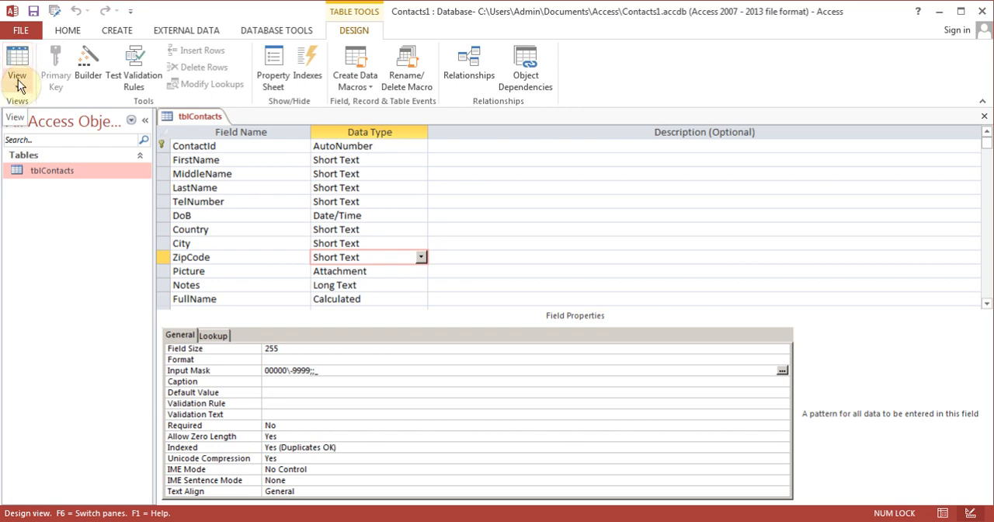
pyautogui.click(57, 112)
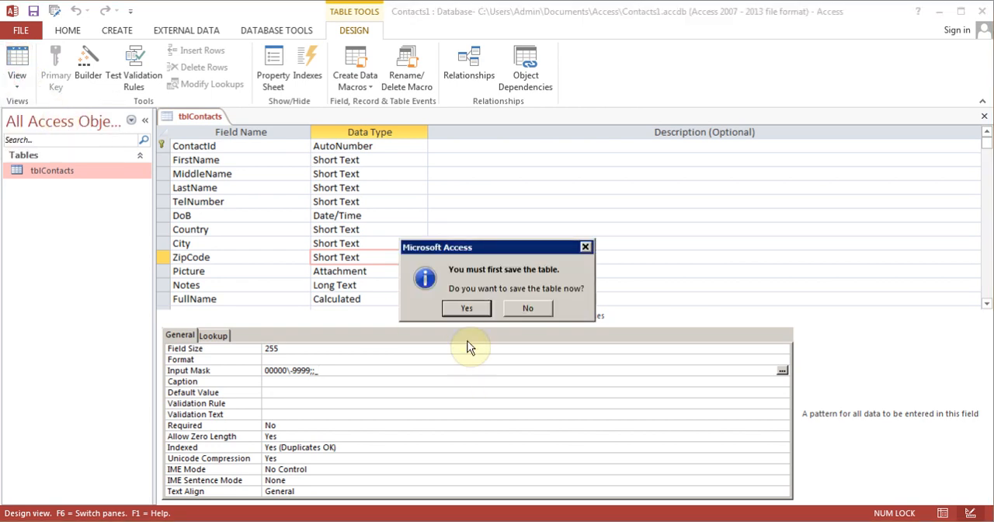
pyautogui.click(465, 308)
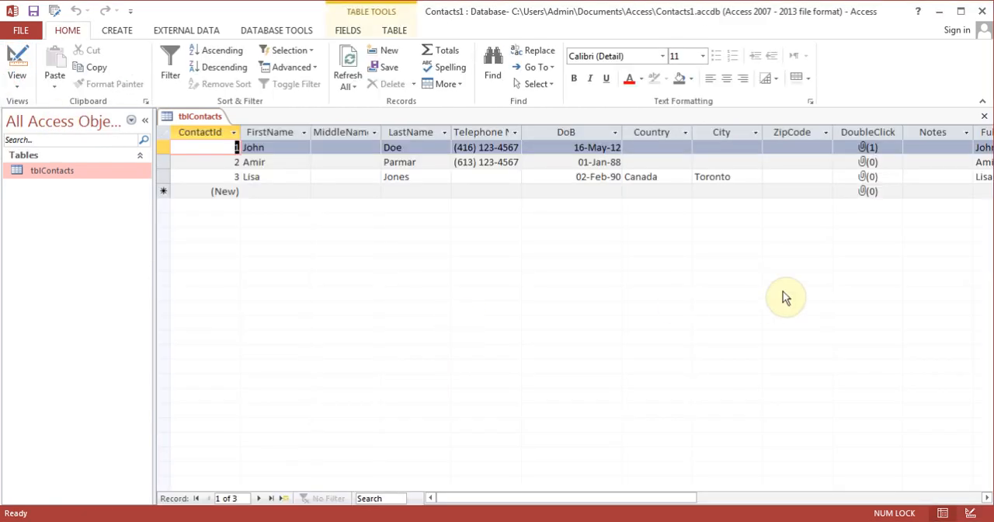
pyautogui.click(773, 147)
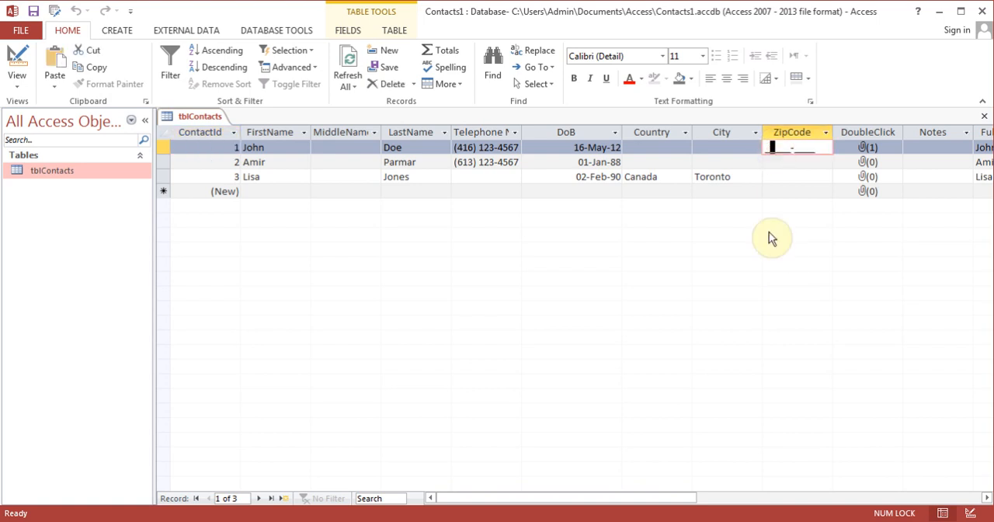
pyautogui.write('31211-')
pyautogui.press('Down')
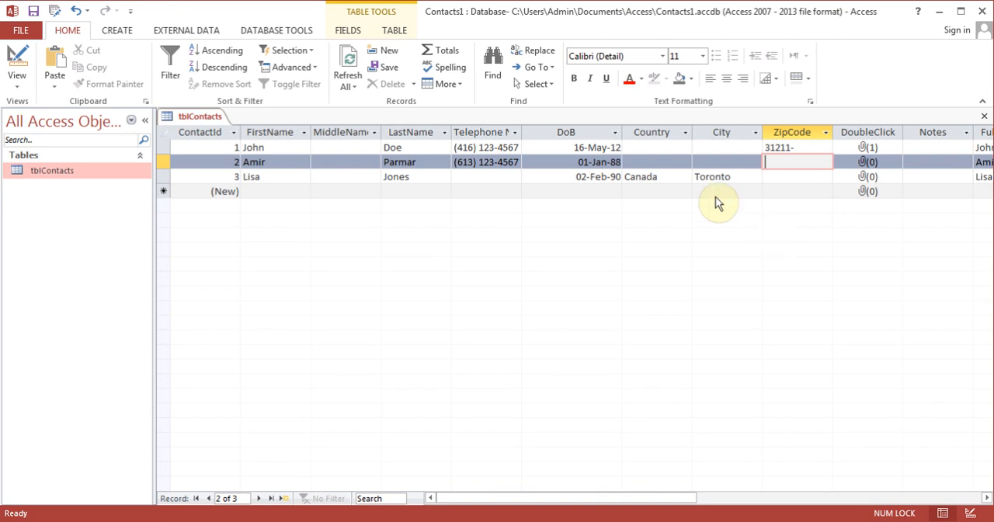
# Return to Design view and insert a Short Text field named PostalCode above the ZipCode field
pyautogui.click(25, 60)
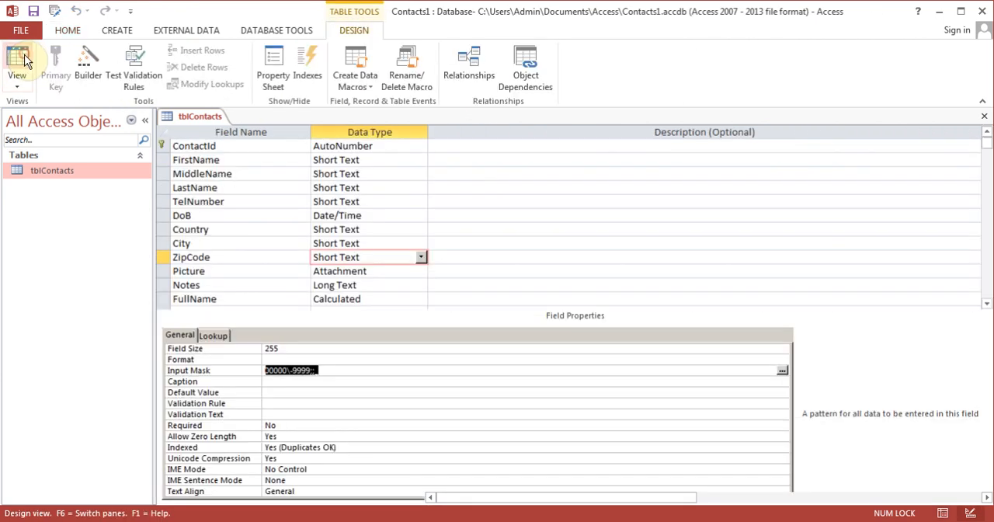
pyautogui.click(208, 257)
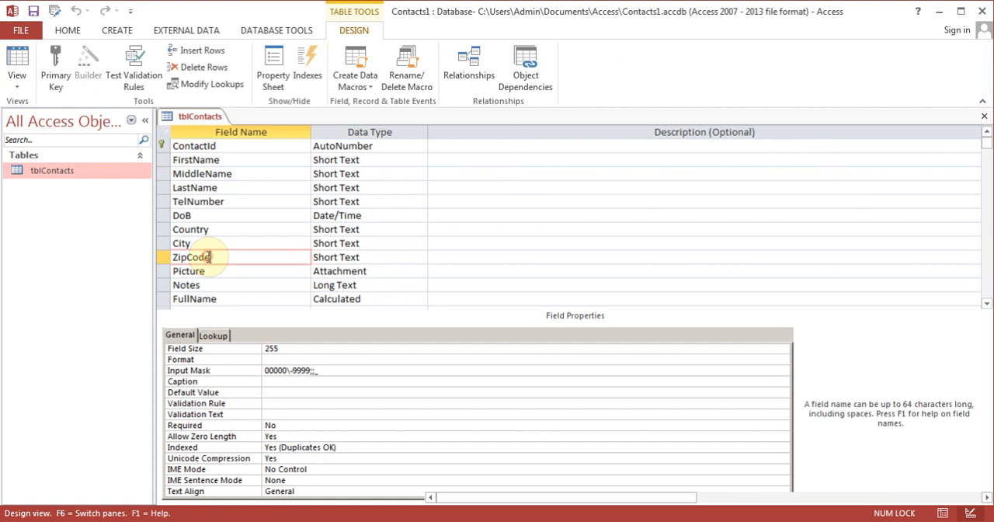
pyautogui.click(206, 50)
pyautogui.write('PostalCod')
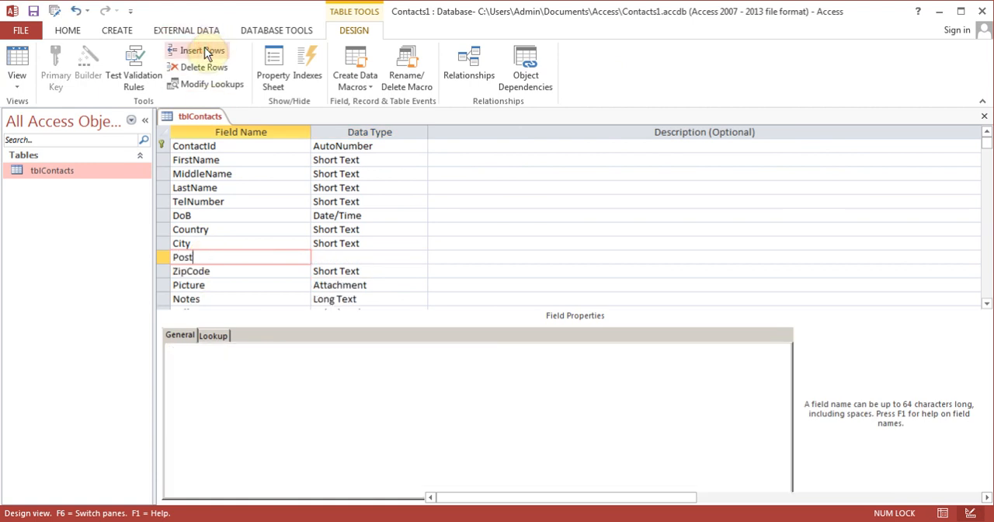
pyautogui.write('e')
pyautogui.press('Tab')
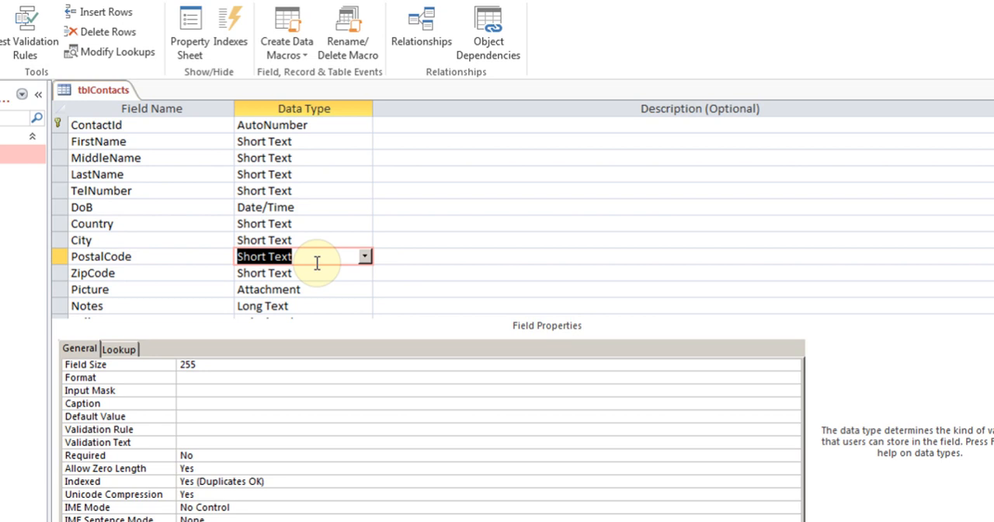
# Switch to the text editor to check the sample postal code's format, and return to the table design
pyautogui.click(317, 262)
pyautogui.hotkey('alt', 'Tab')
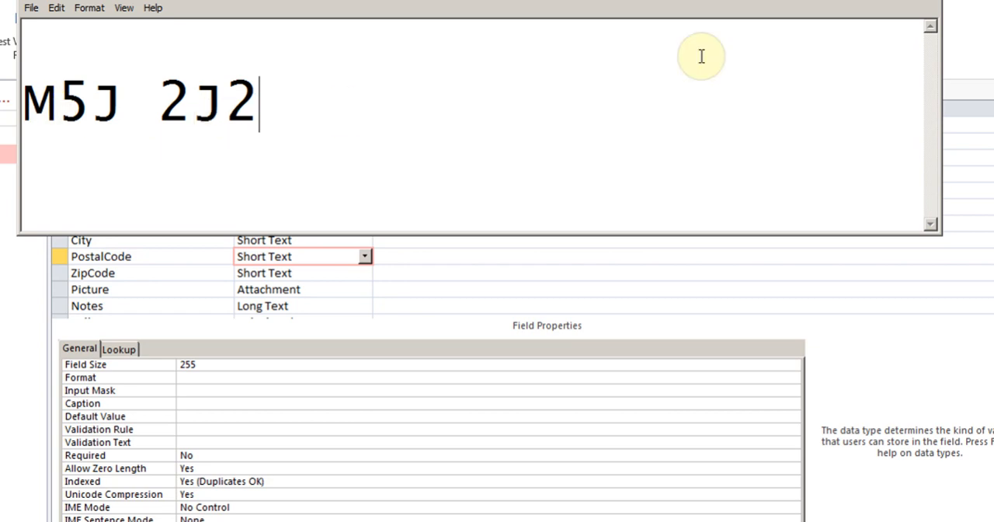
pyautogui.click(903, 2)
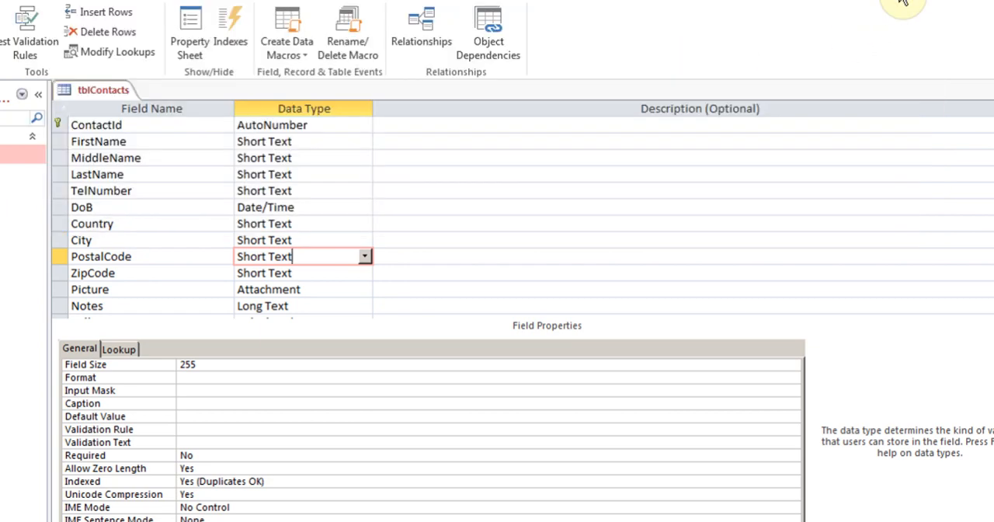
# Start the Input Mask Wizard for the PostalCode field, saving the table first
pyautogui.click(250, 390)
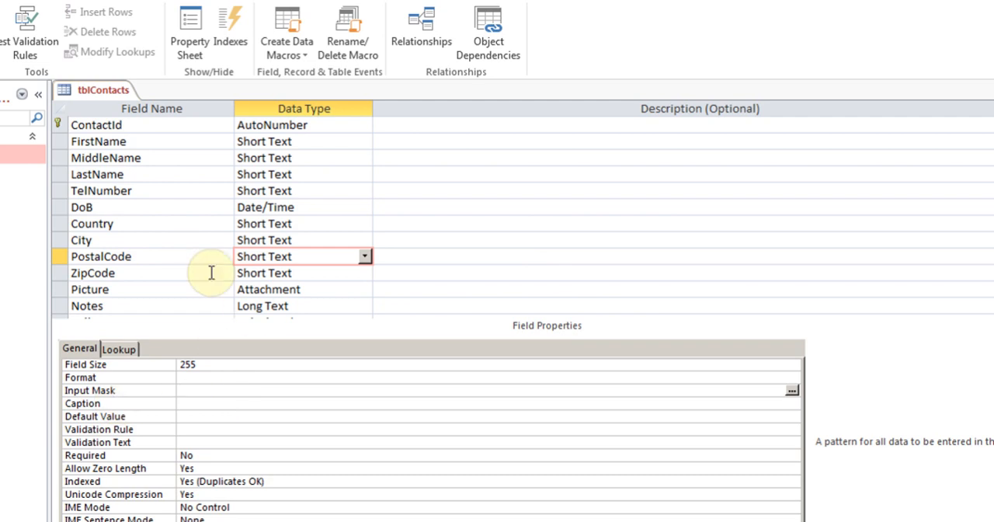
pyautogui.click(137, 258)
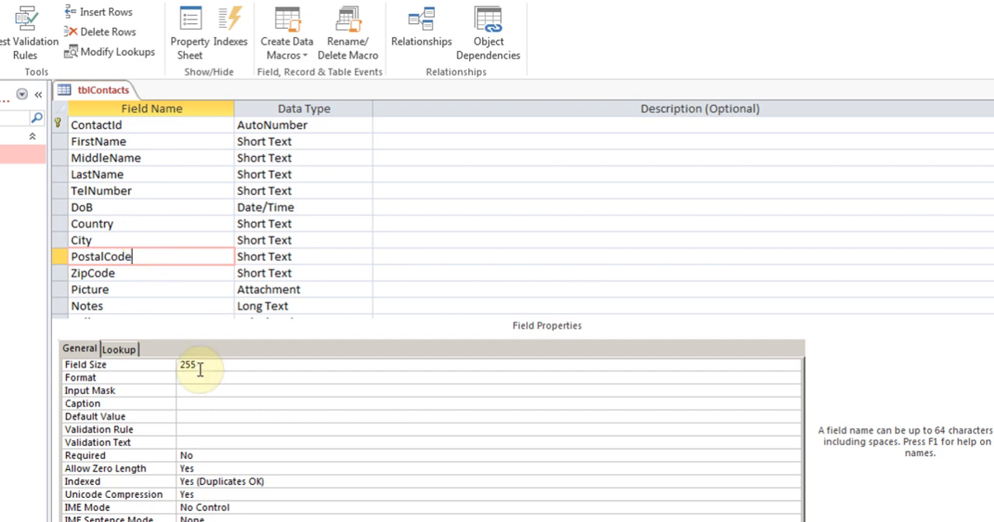
pyautogui.click(198, 390)
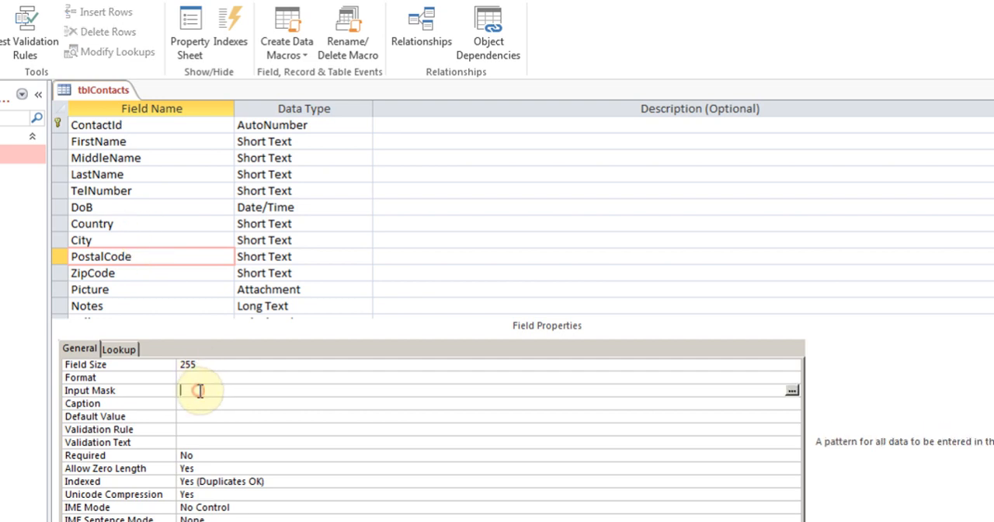
pyautogui.click(792, 391)
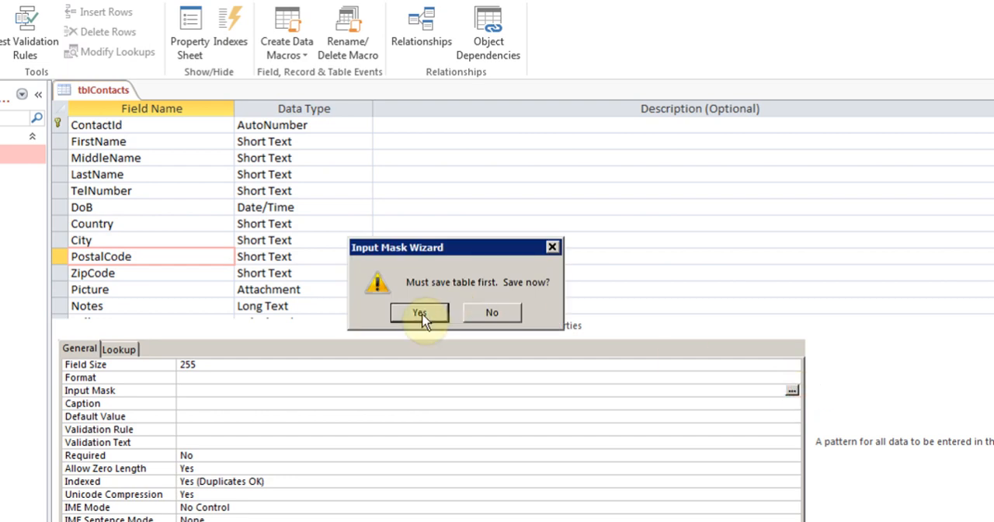
pyautogui.click(424, 312)
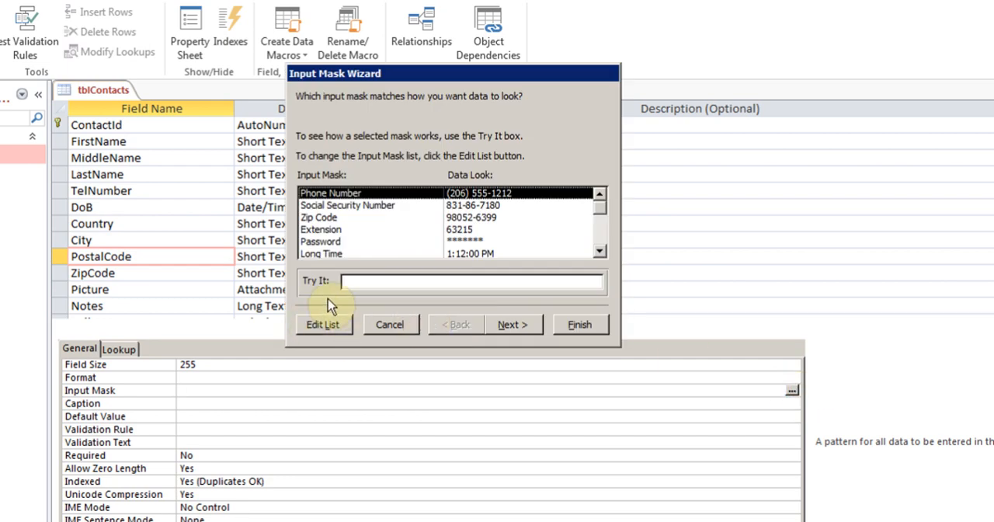
# Add a new custom entry with the description PostalCode to the wizard's list of input masks
pyautogui.click(325, 324)
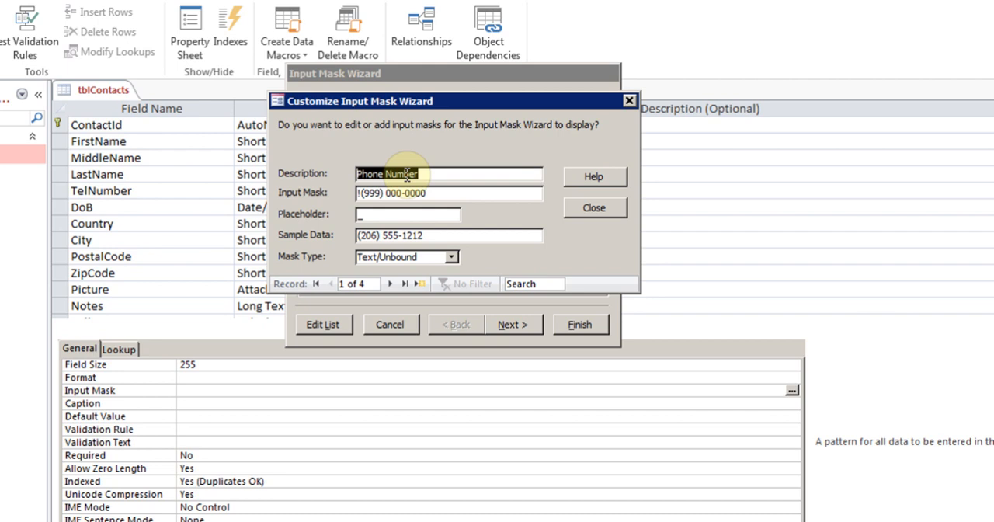
pyautogui.click(420, 286)
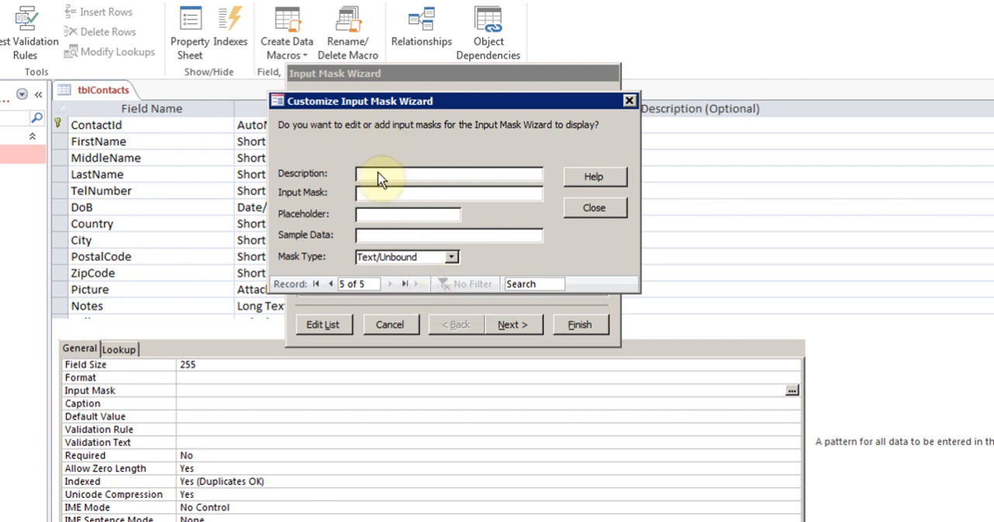
pyautogui.write('PostalCode')
pyautogui.click(379, 193)
# Open the help article on input masks, enlarge its window and find the table of characters that define masks
pyautogui.click(592, 181)
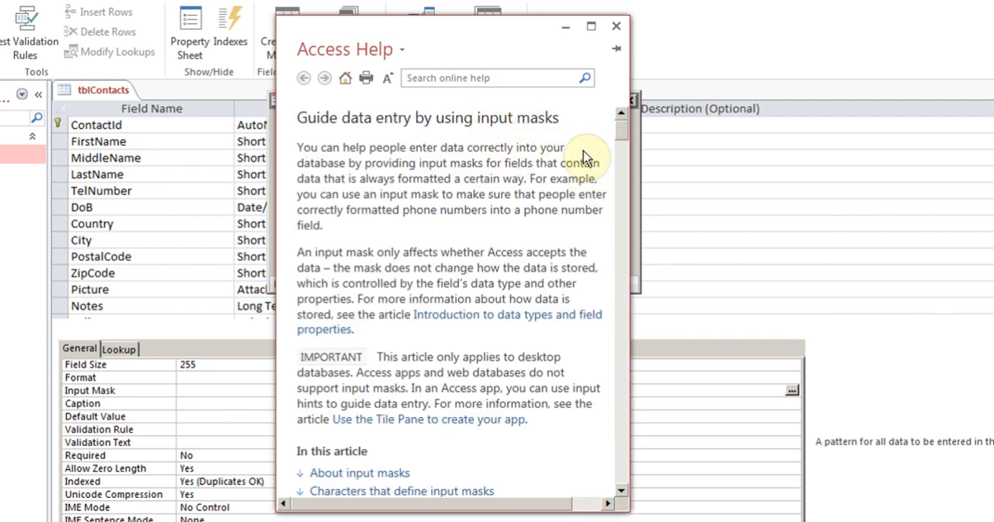
pyautogui.moveTo(624, 133); pyautogui.dragTo(629, 200)
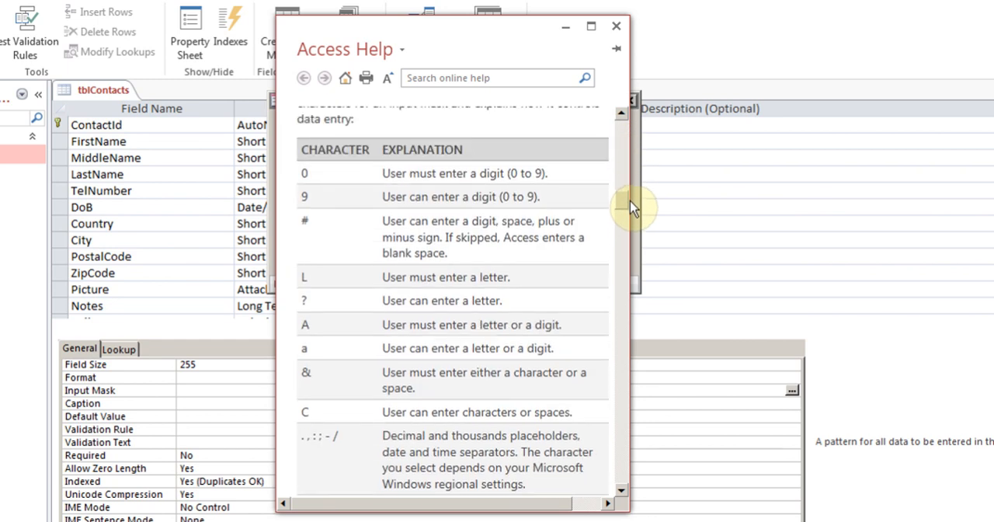
pyautogui.moveTo(631, 307); pyautogui.dragTo(726, 291)
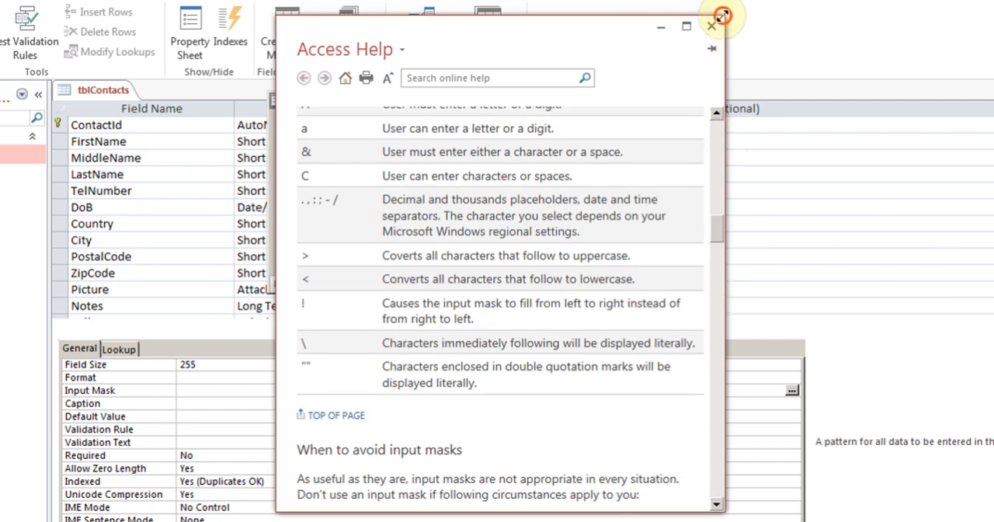
pyautogui.moveTo(724, 15); pyautogui.dragTo(765, 2)
pyautogui.moveTo(756, 226); pyautogui.dragTo(752, 199)
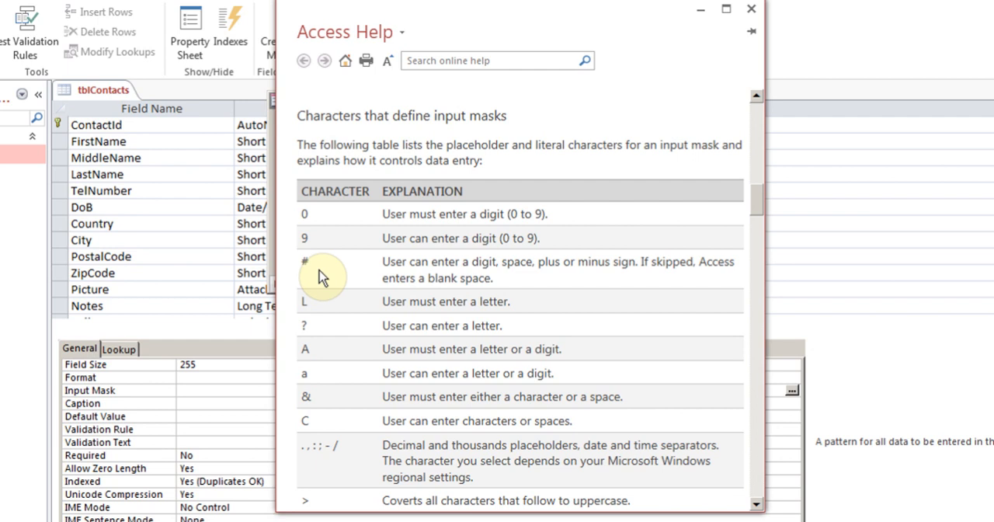
# Examine the explanations of the mask characters 0, 9, L, A and ? for digits and letters
pyautogui.click(303, 212)
pyautogui.moveTo(302, 212); pyautogui.dragTo(317, 212)
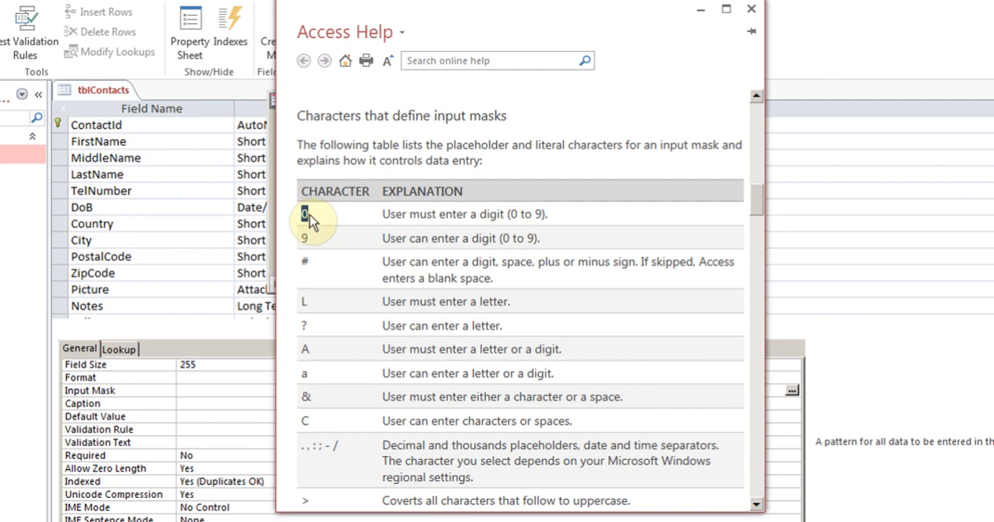
pyautogui.moveTo(310, 243); pyautogui.dragTo(297, 238)
pyautogui.moveTo(322, 223); pyautogui.dragTo(299, 214)
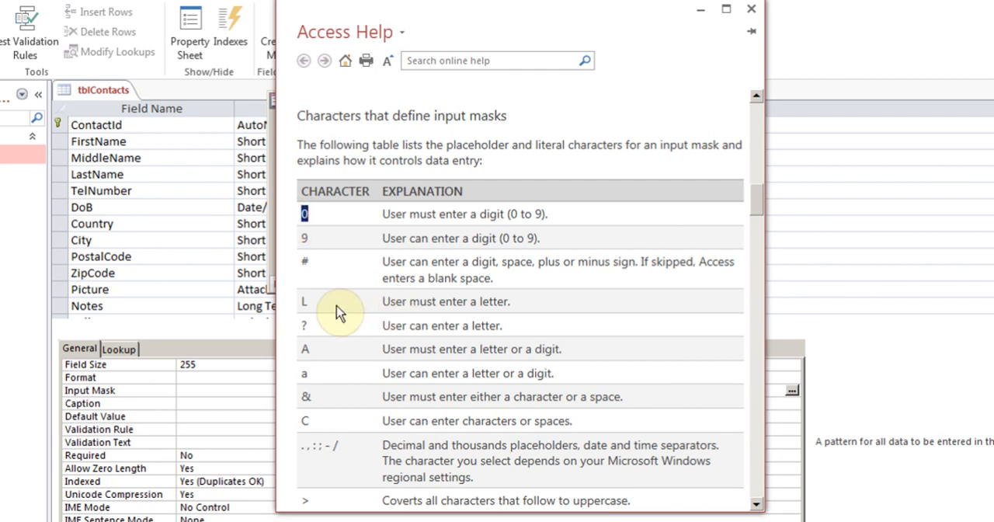
pyautogui.moveTo(337, 308); pyautogui.dragTo(298, 303)
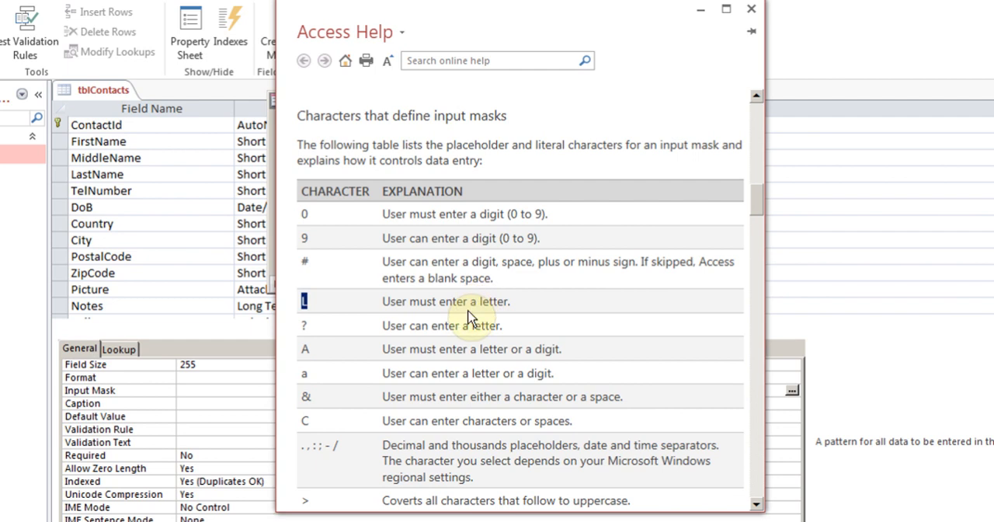
pyautogui.moveTo(326, 352); pyautogui.dragTo(303, 355)
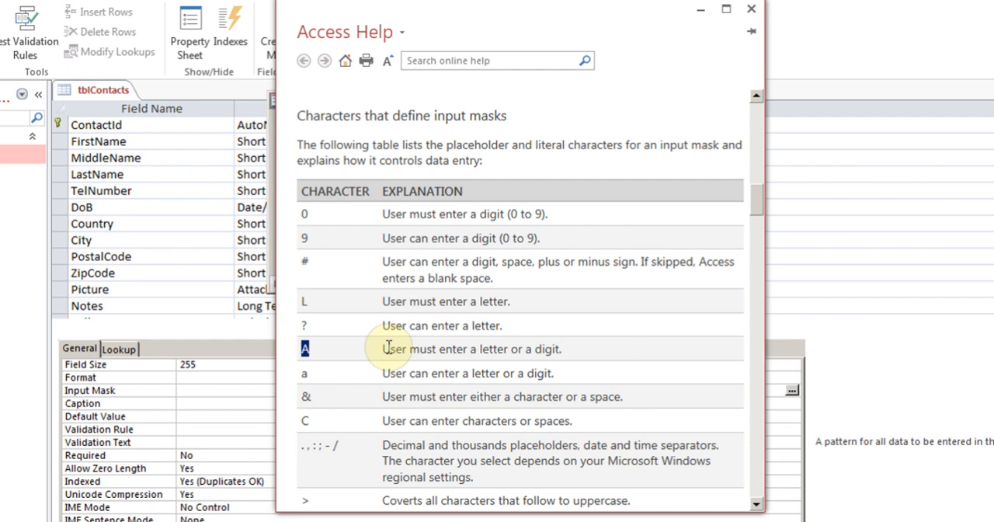
pyautogui.moveTo(321, 326); pyautogui.dragTo(291, 332)
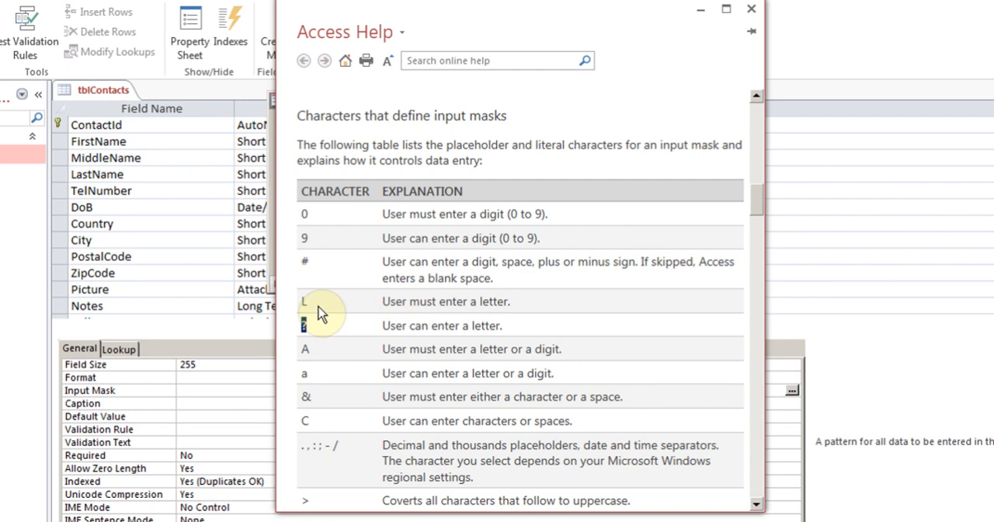
# Switch to Notepad and write the mask L0L 0L0 on a new line beneath the sample postal code
pyautogui.hotkey('alt', 'Tab')
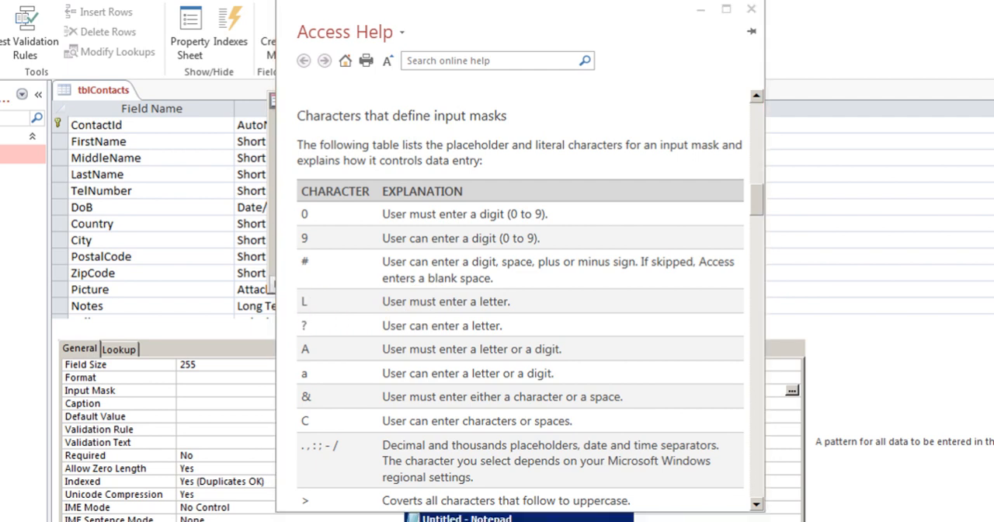
pyautogui.click(355, 160)
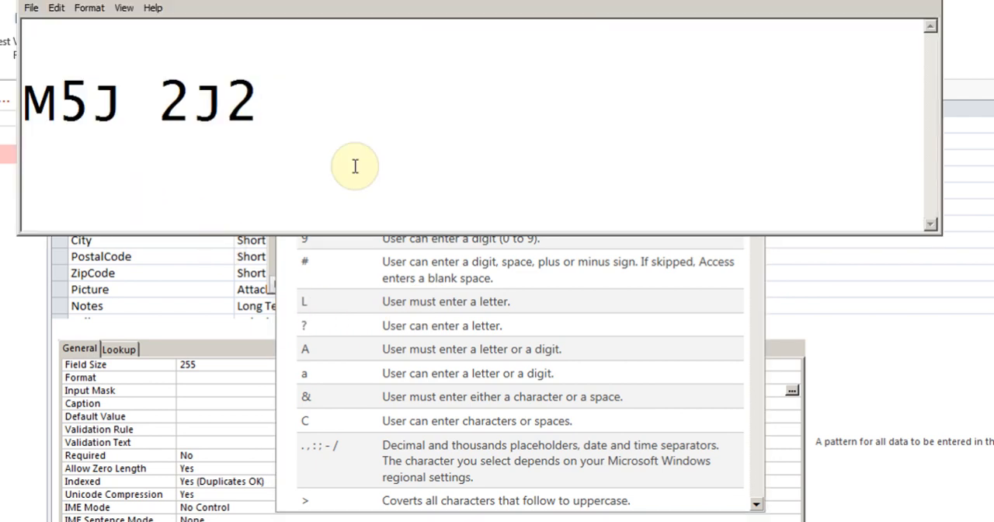
pyautogui.press('Return')
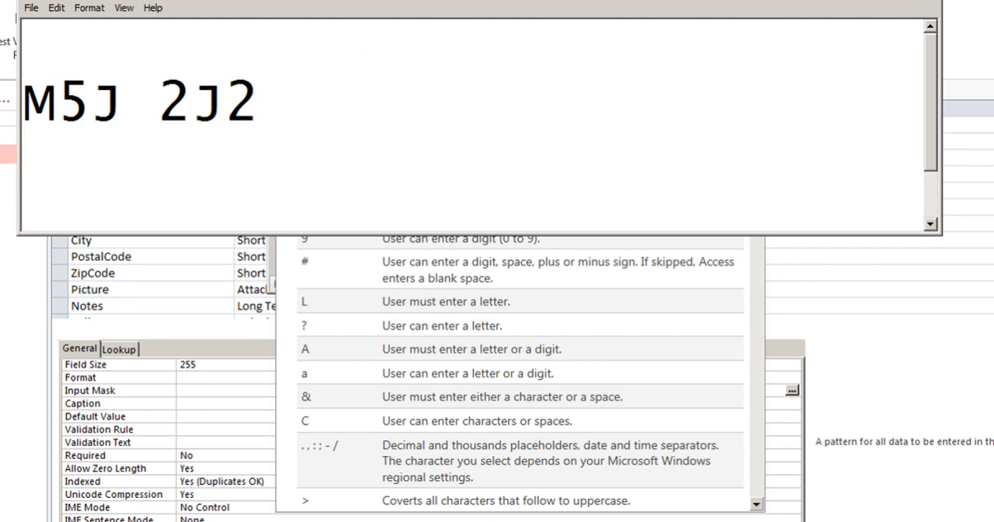
pyautogui.write('L0')
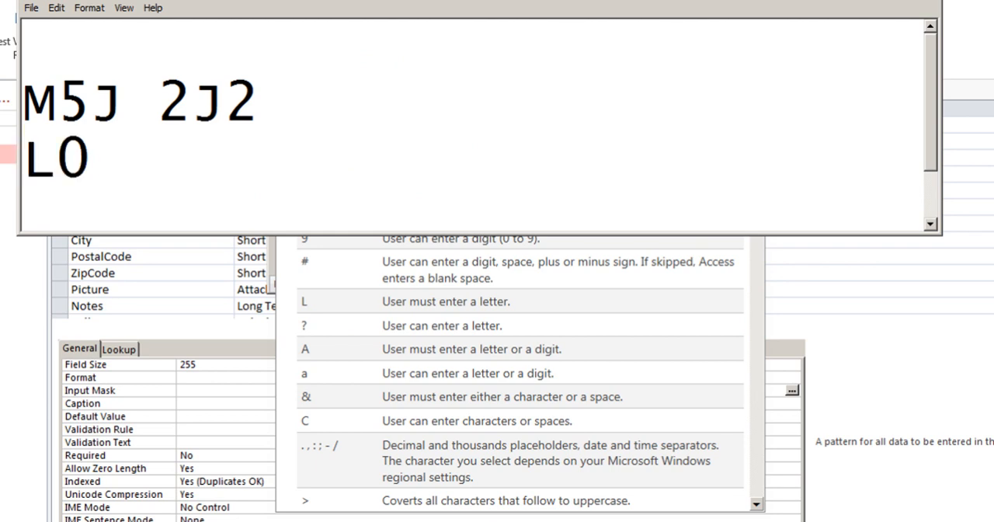
pyautogui.write('L 0')
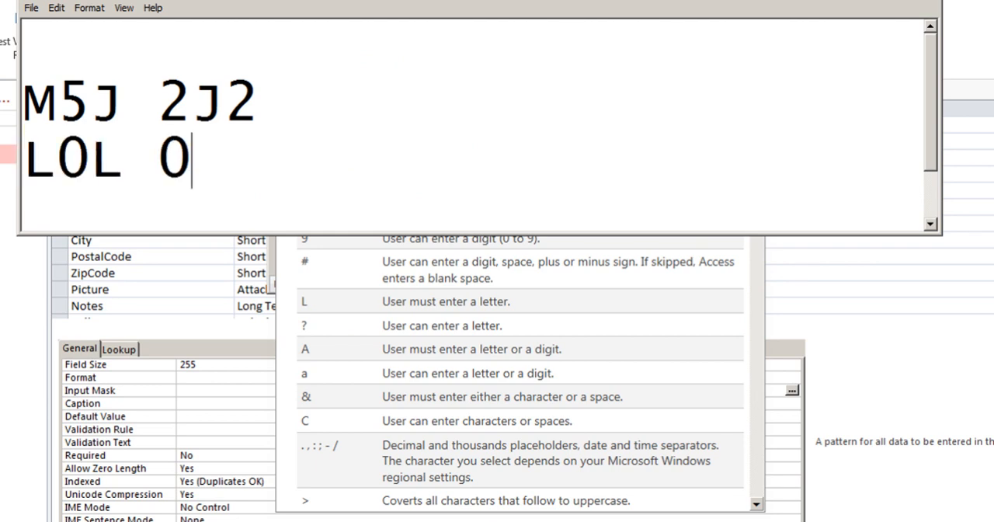
pyautogui.write('L0')
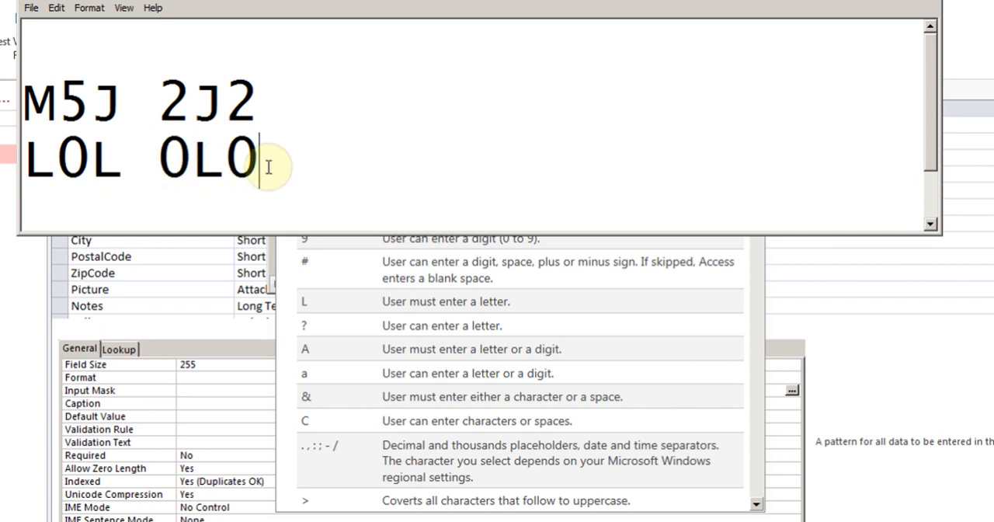
# Look up the uppercase conversion character in the help article and add > in front of the mask in Notepad
pyautogui.click(490, 324)
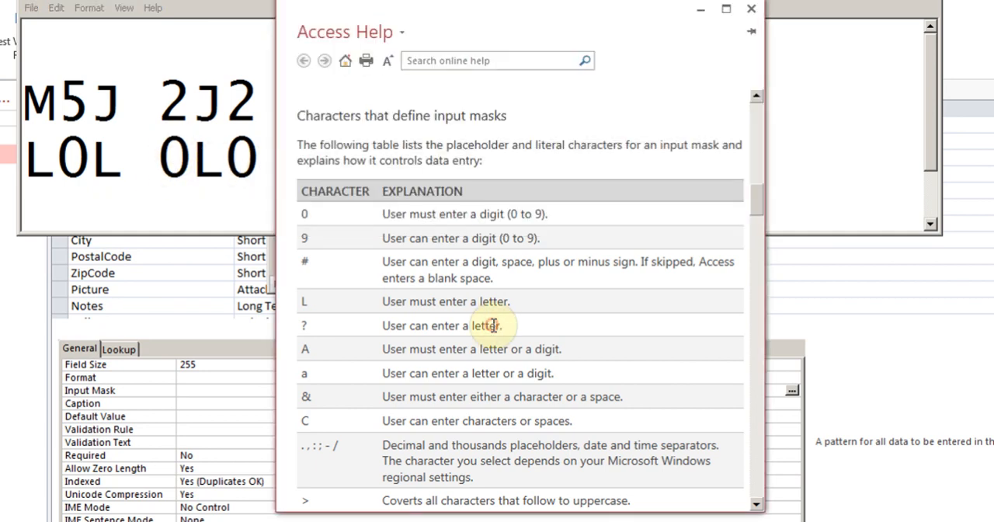
pyautogui.click(756, 194)
pyautogui.moveTo(755, 191); pyautogui.dragTo(755, 206)
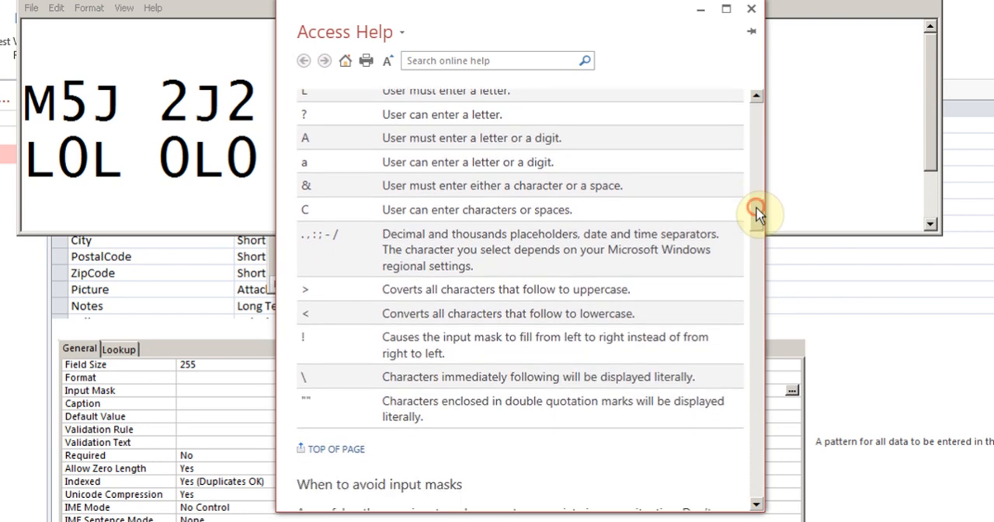
pyautogui.doubleClick(305, 289)
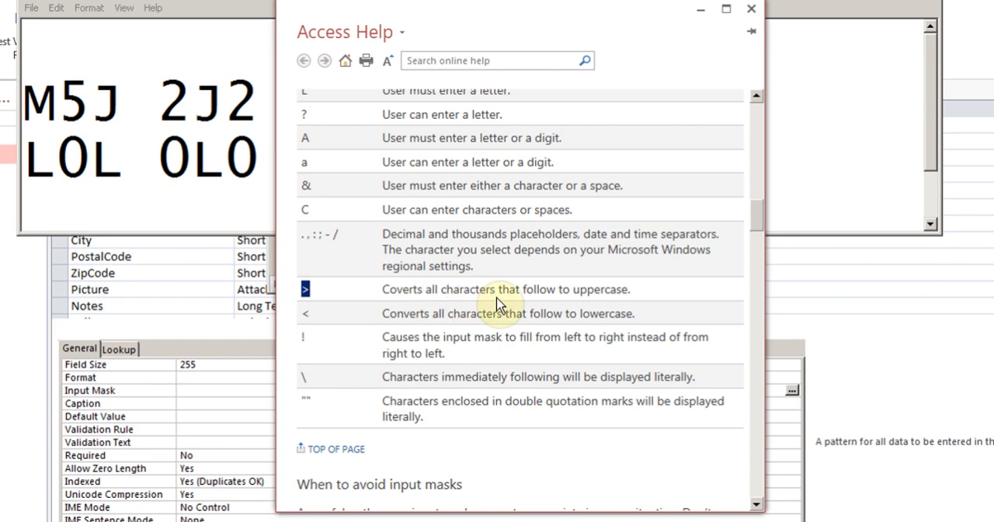
pyautogui.click(27, 161)
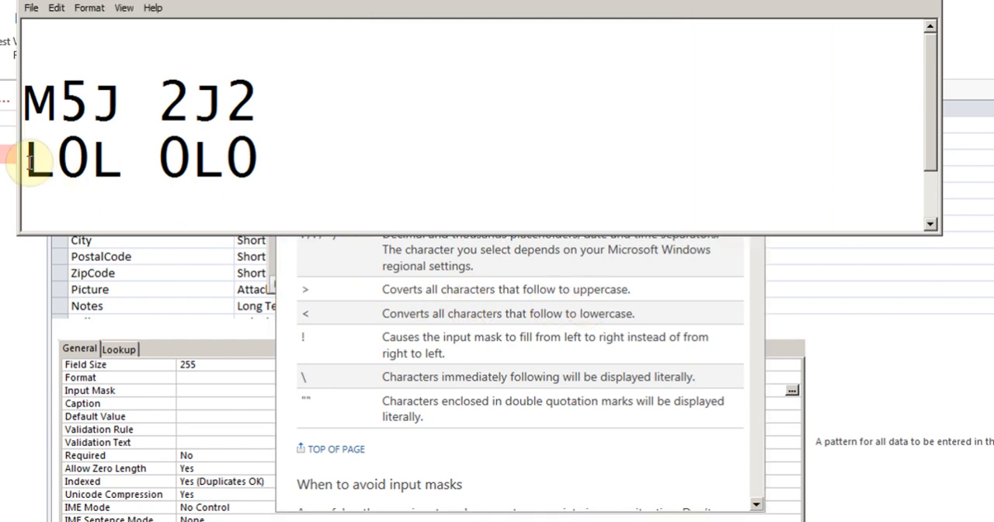
pyautogui.write('>')
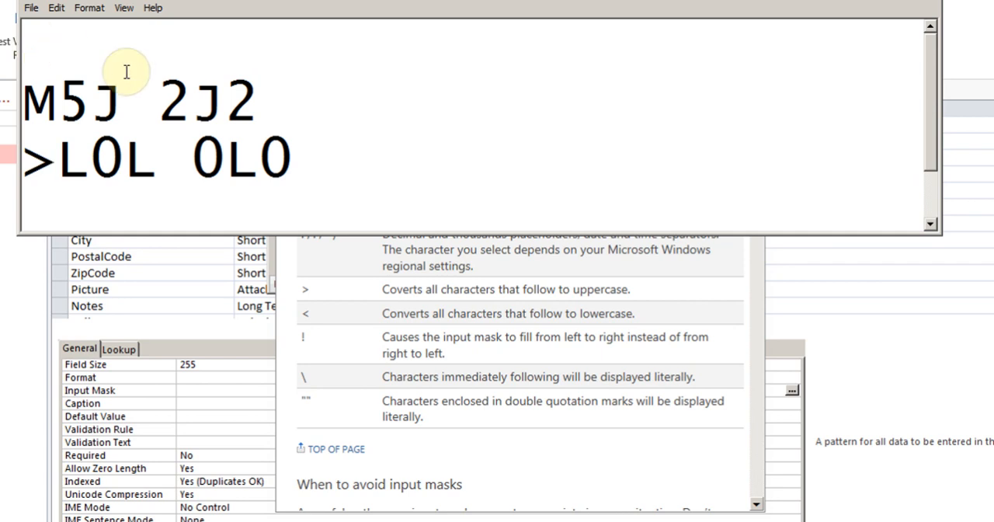
# Copy >L0L 0L0 from Notepad and paste it as the input mask of the custom PostalCode entry
pyautogui.moveTo(308, 141); pyautogui.dragTo(31, 159)
pyautogui.hotkey('ctrl', 'c')
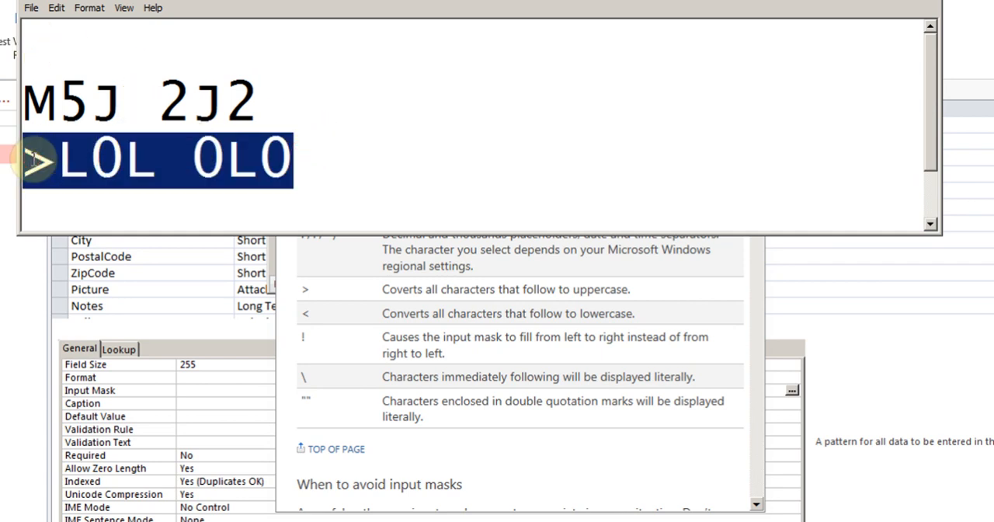
pyautogui.click(904, 4)
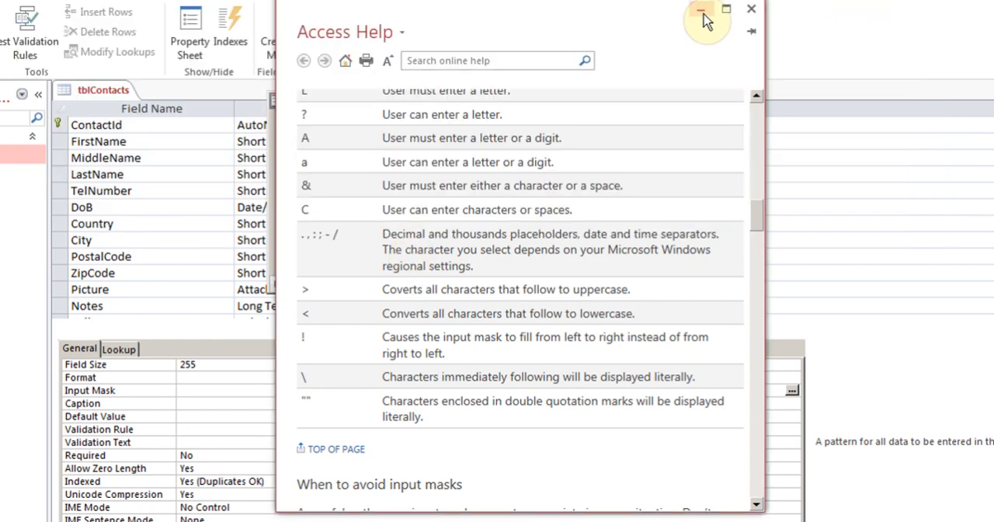
pyautogui.click(703, 13)
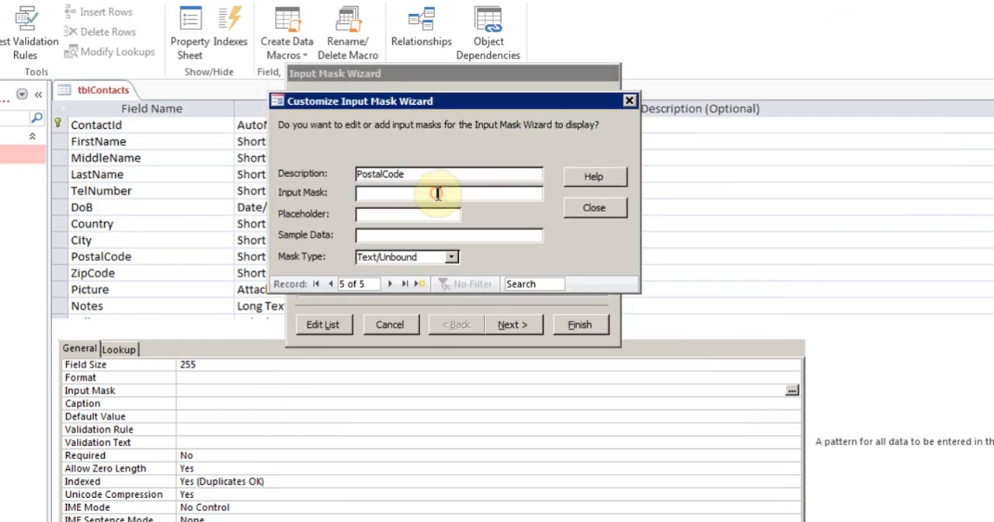
pyautogui.click(438, 193)
pyautogui.hotkey('ctrl', 'v')
pyautogui.press('Tab')
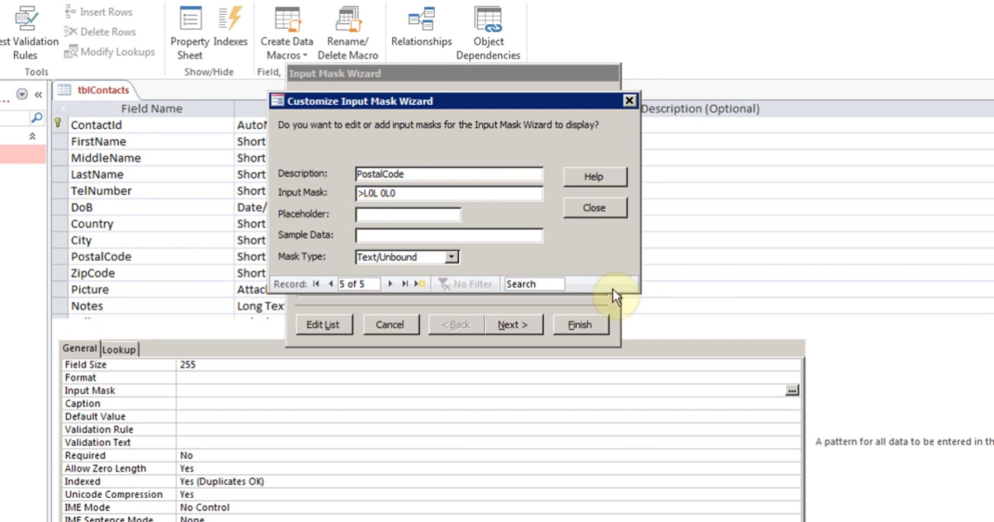
# Set the PostalCode entry's sample data to M5J 2J2 and close the mask customization dialog
pyautogui.write('M5J 2J2')
pyautogui.click(592, 209)
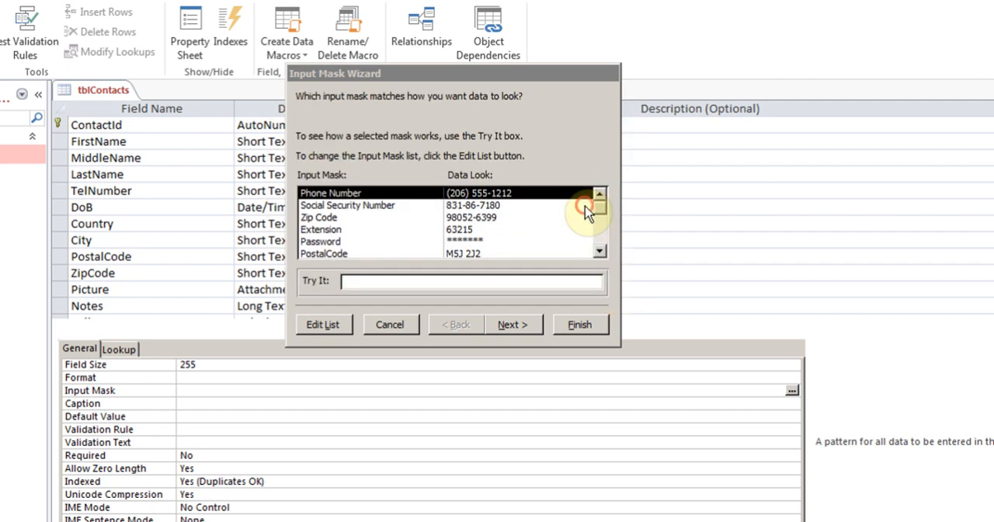
# Select the custom PostalCode mask in the wizard and apply it to the PostalCode field
pyautogui.click(600, 251)
pyautogui.click(330, 242)
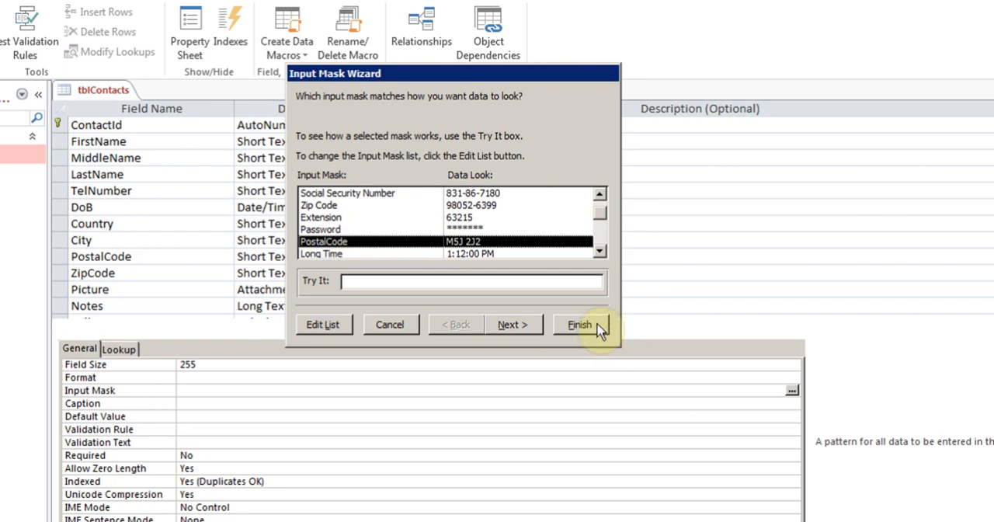
pyautogui.click(600, 251)
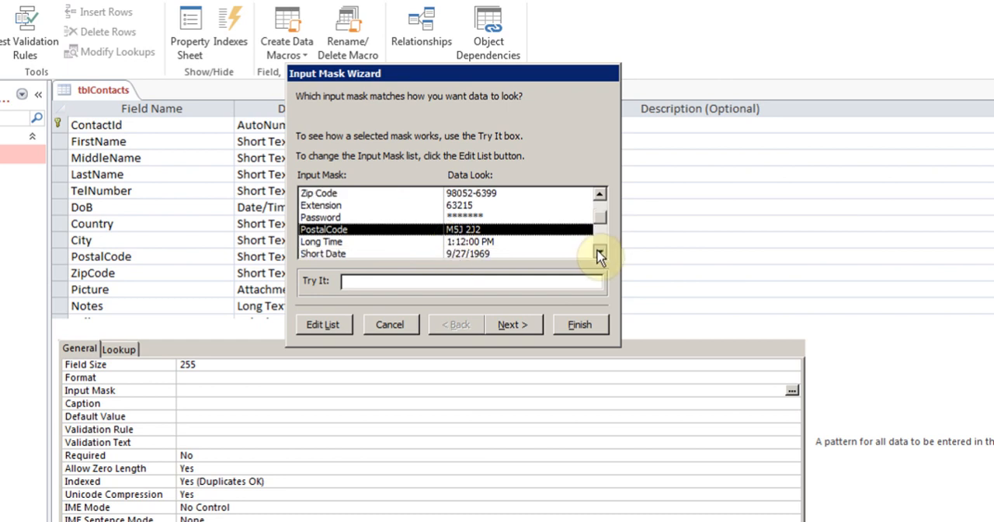
pyautogui.click(599, 251)
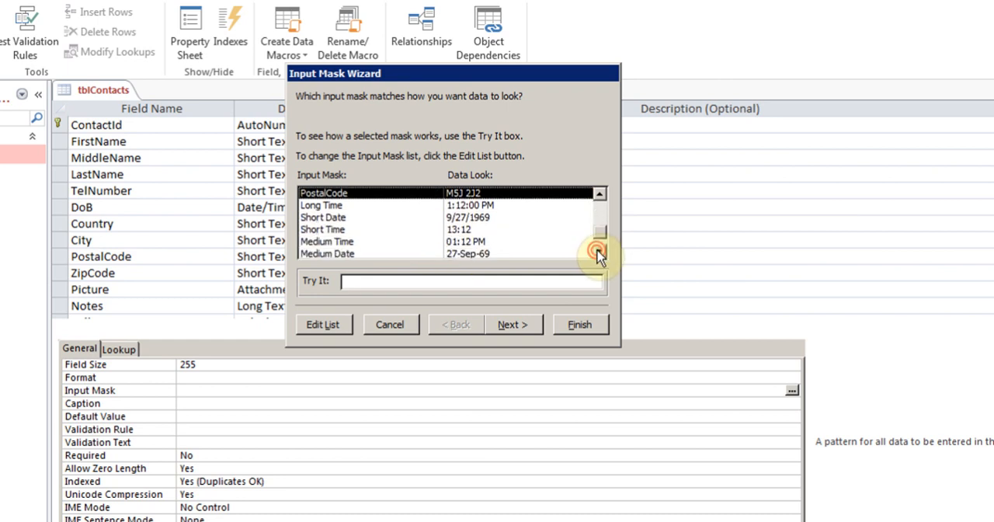
pyautogui.click(583, 326)
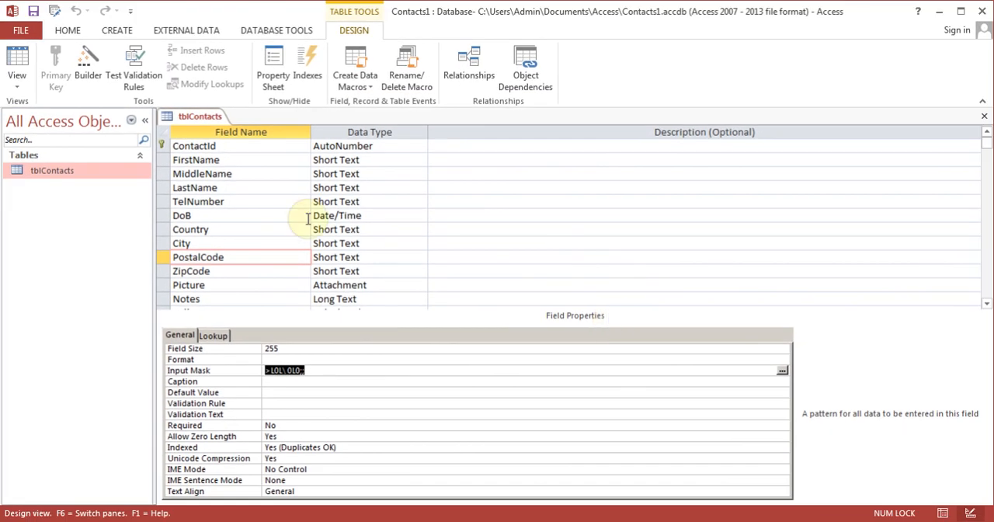
# Save the table, switch to Datasheet view and enter M5J 2J2 as the first record's PostalCode
pyautogui.click(16, 60)
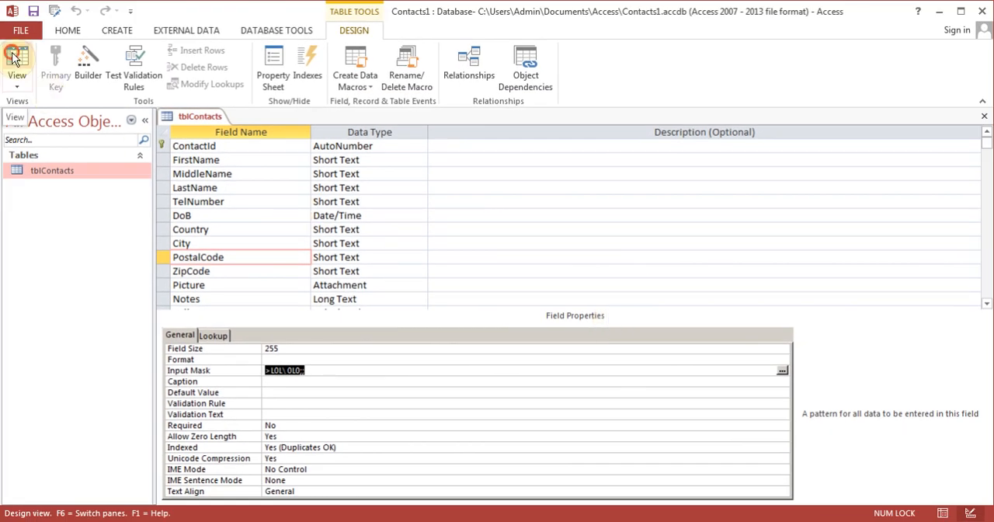
pyautogui.click(462, 308)
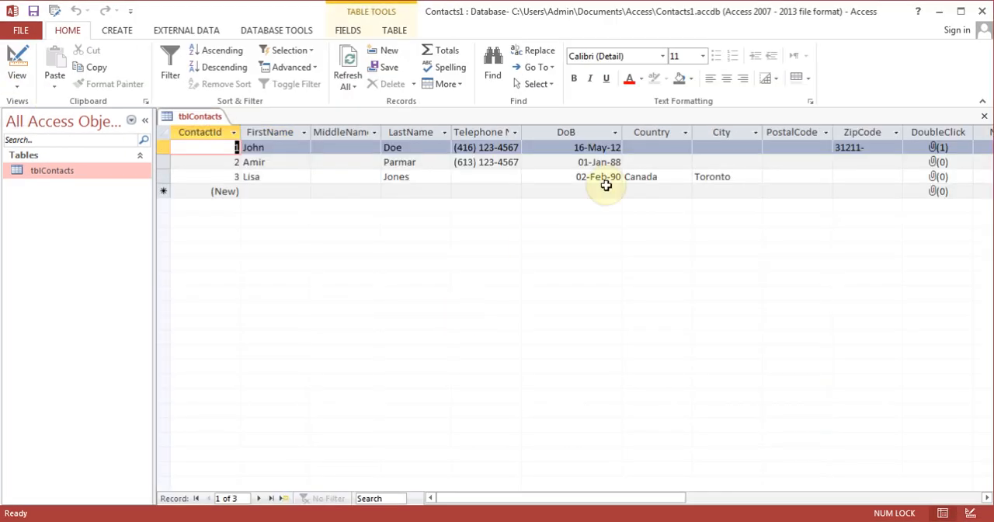
pyautogui.click(593, 148)
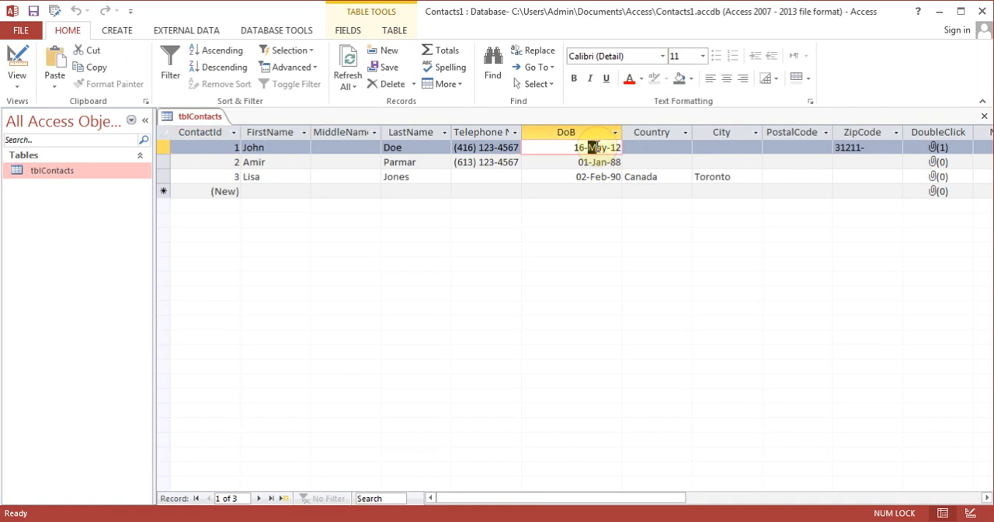
pyautogui.press('Tab')
pyautogui.press('Tab')
pyautogui.press('Tab')
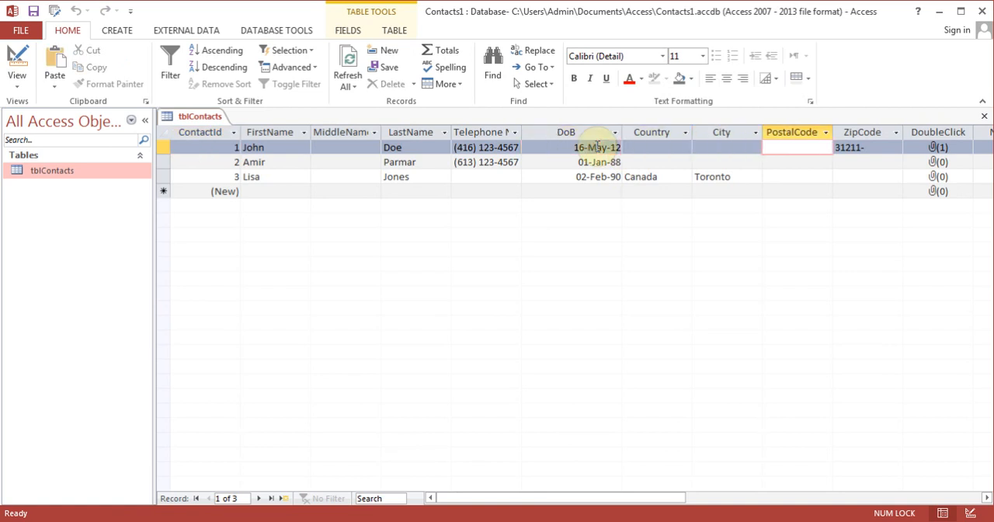
pyautogui.write('M5J 2J2')
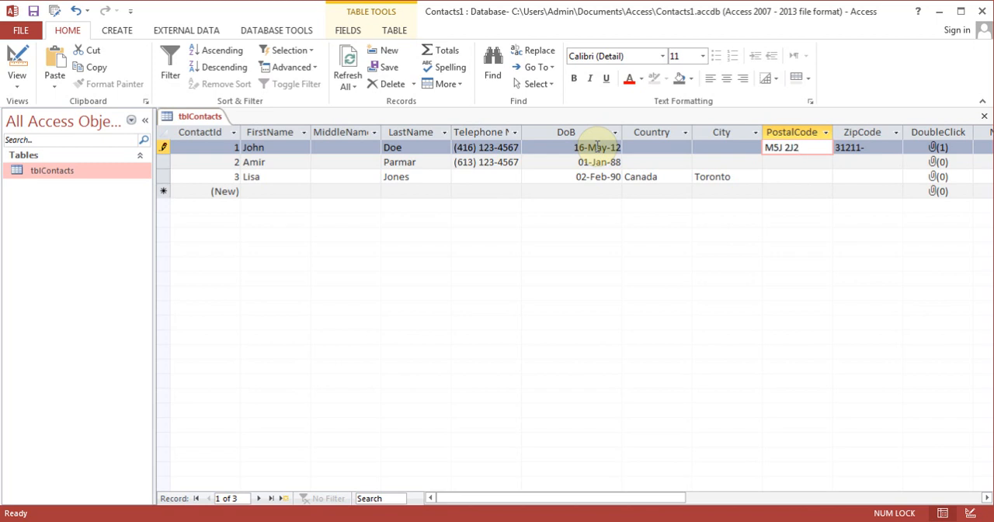
pyautogui.press('Down')
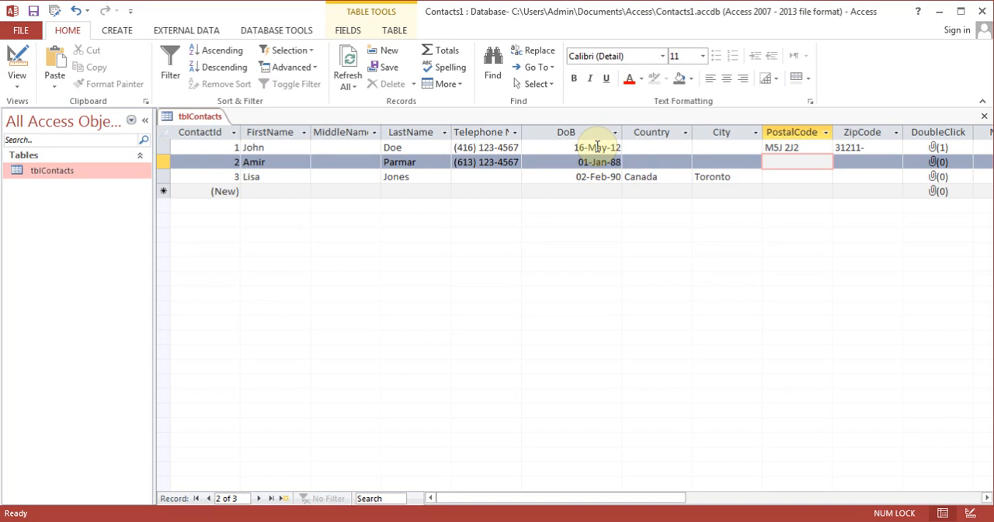
# In Design view, set the DoB field's default value to =now(), save the table and check it in Datasheet view
pyautogui.click(23, 62)
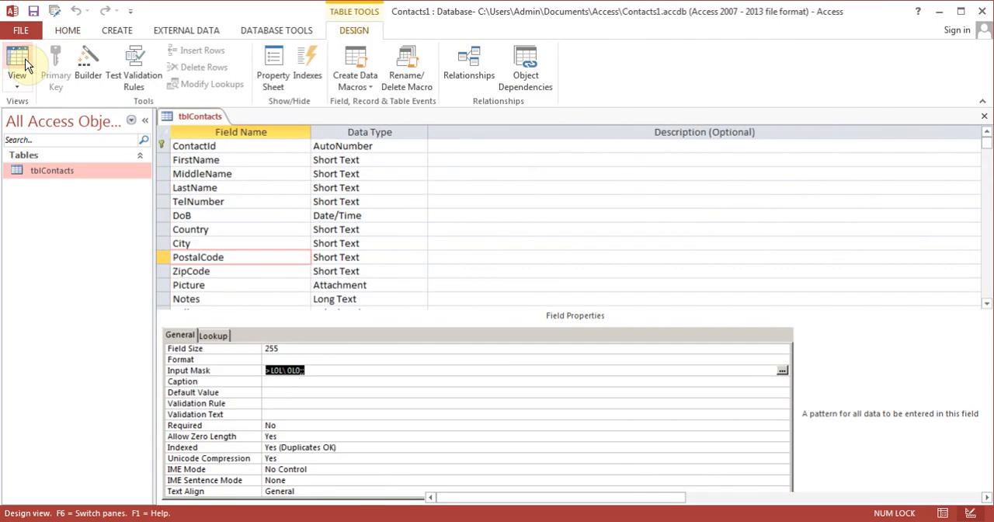
pyautogui.click(268, 230)
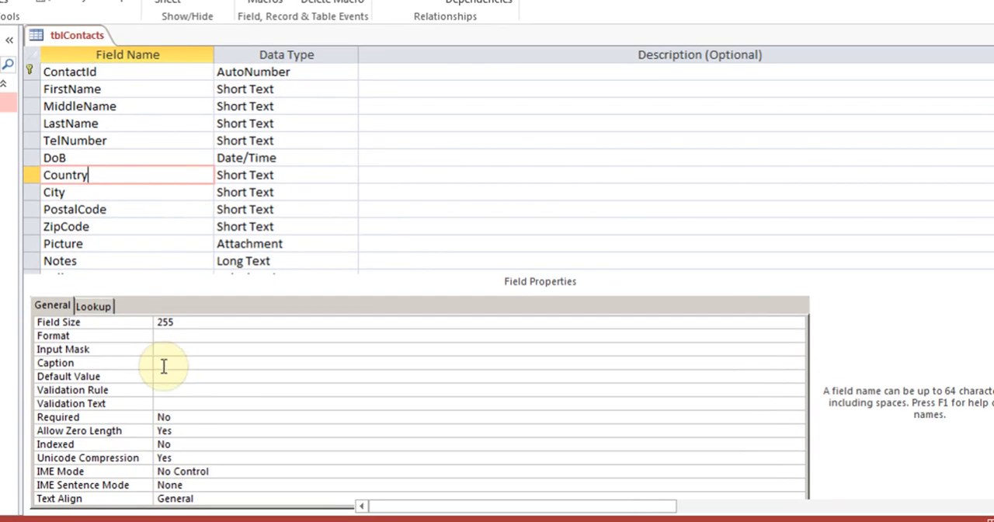
pyautogui.click(176, 375)
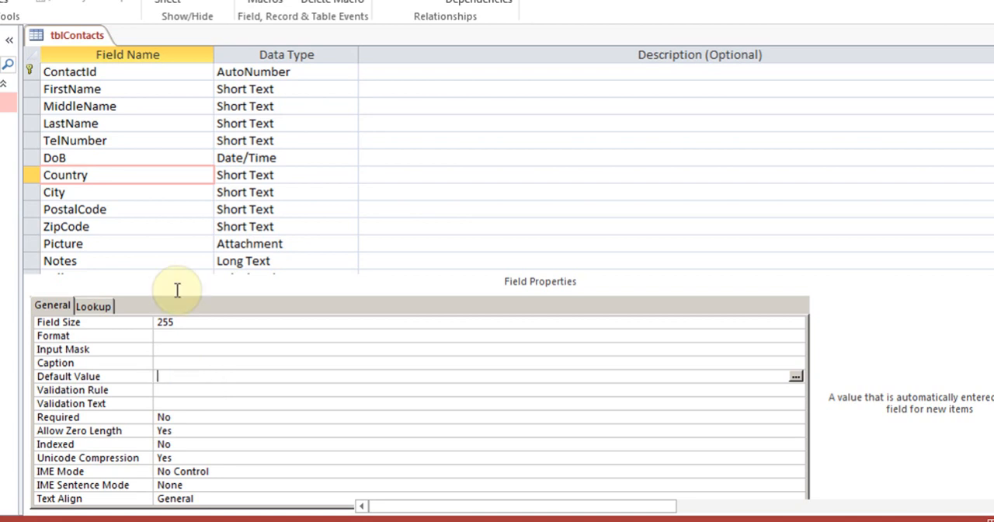
pyautogui.click(149, 155)
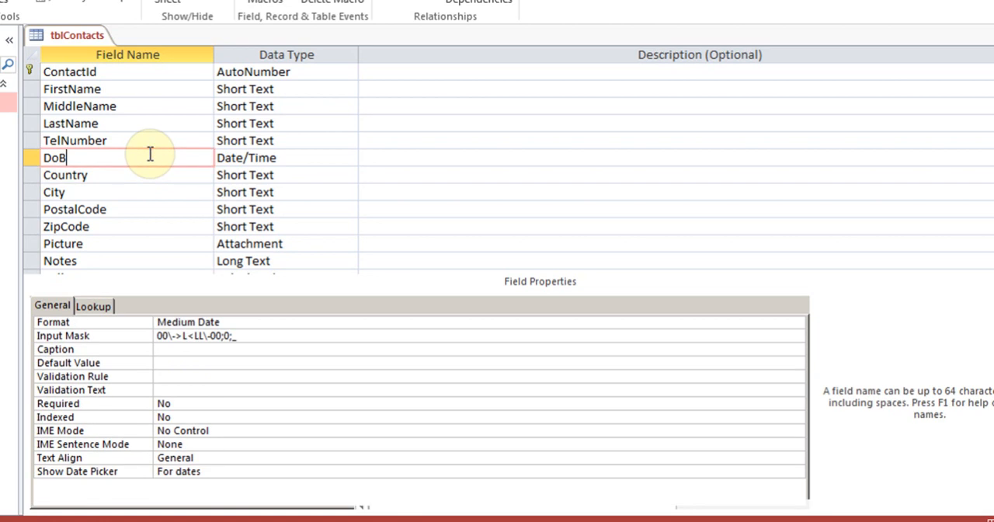
pyautogui.click(205, 366)
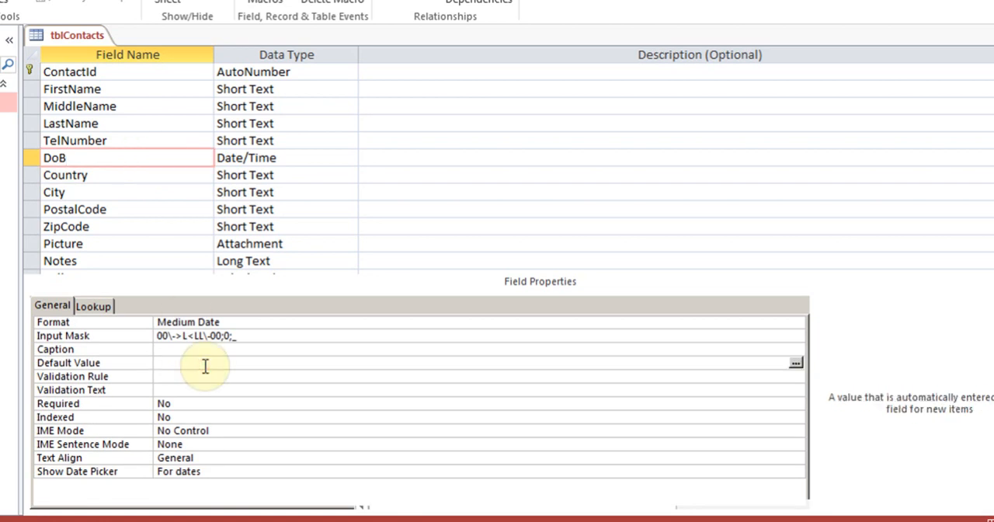
pyautogui.write('=now')
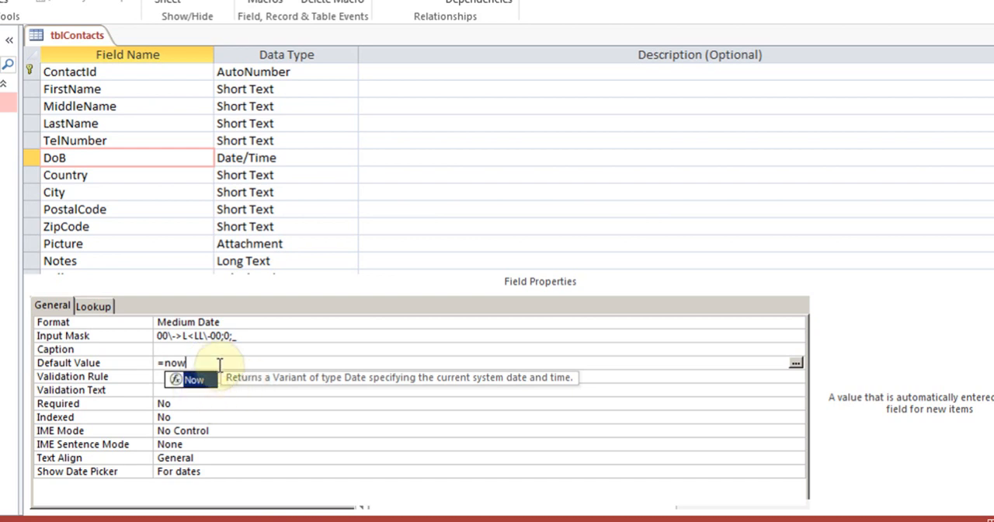
pyautogui.write('(')
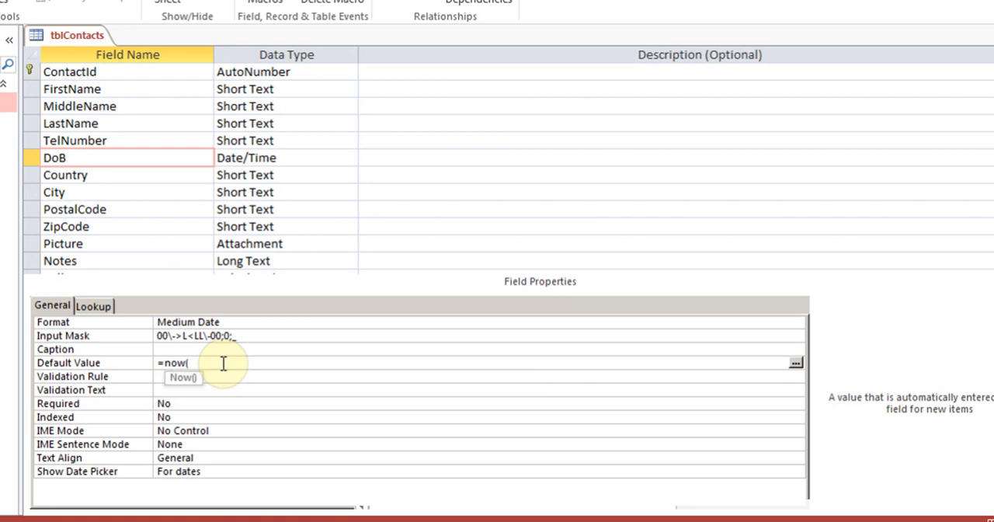
pyautogui.write(')')
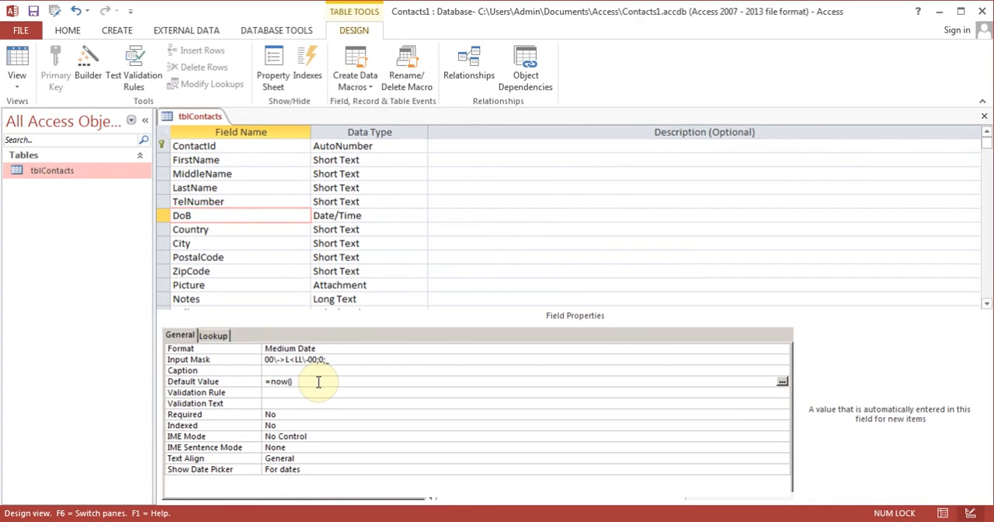
pyautogui.click(19, 65)
pyautogui.click(460, 311)
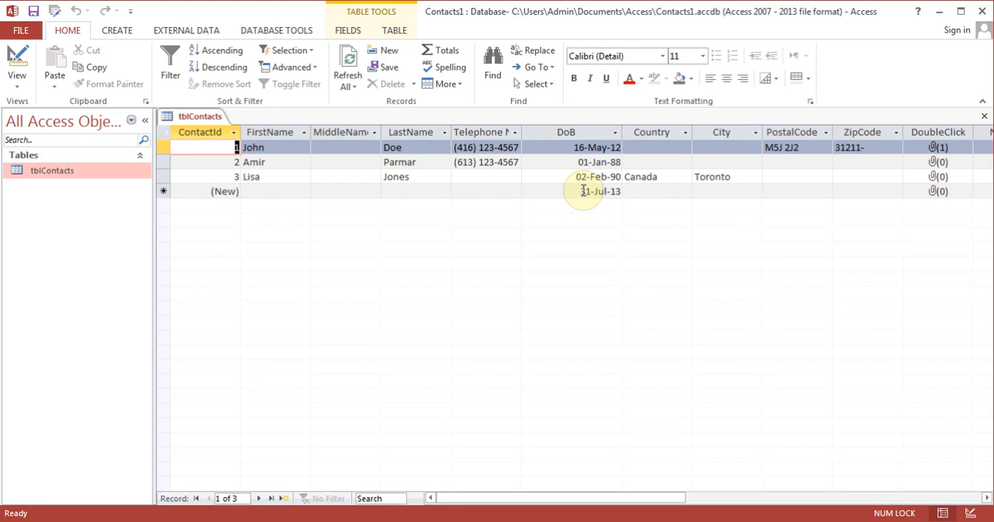
# Change the DoB field's format to General Date in Design view, save the table and view it as a datasheet
pyautogui.click(18, 62)
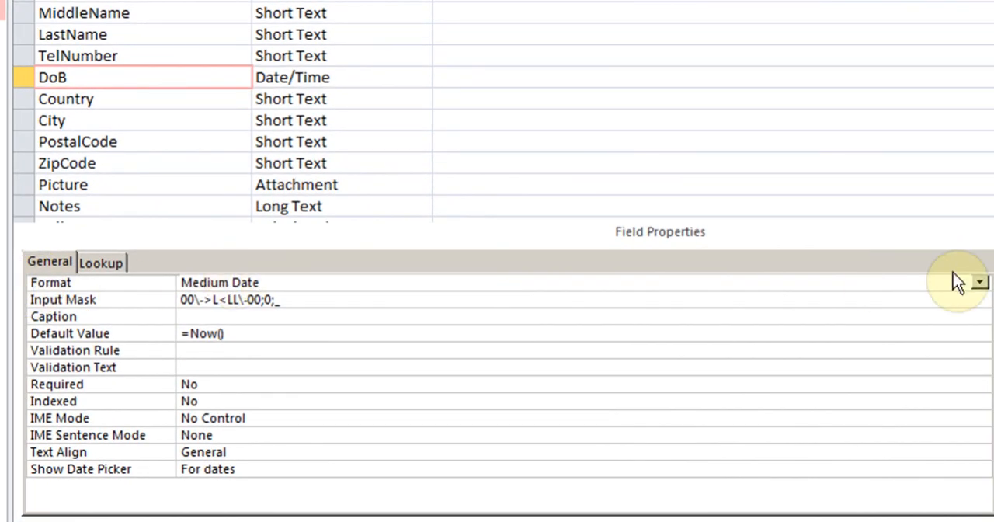
pyautogui.click(982, 283)
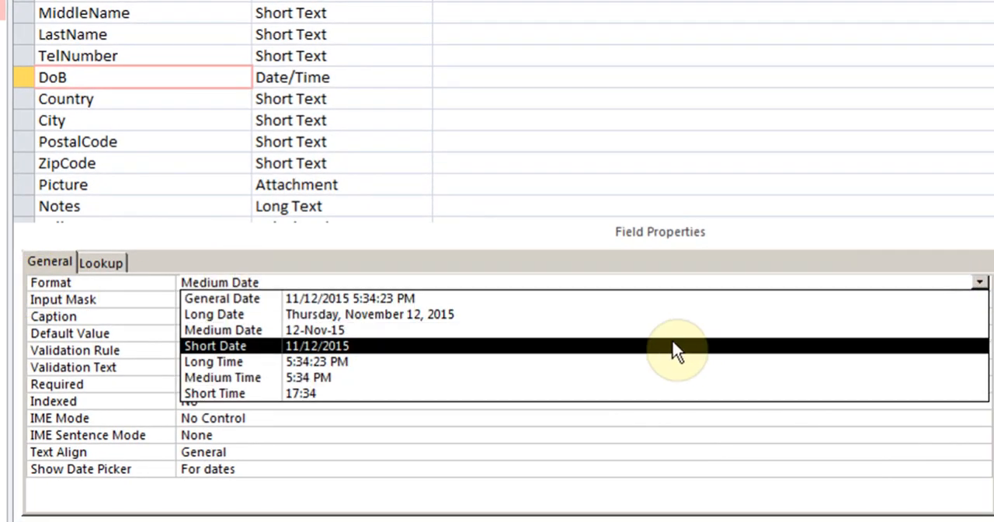
pyautogui.click(493, 300)
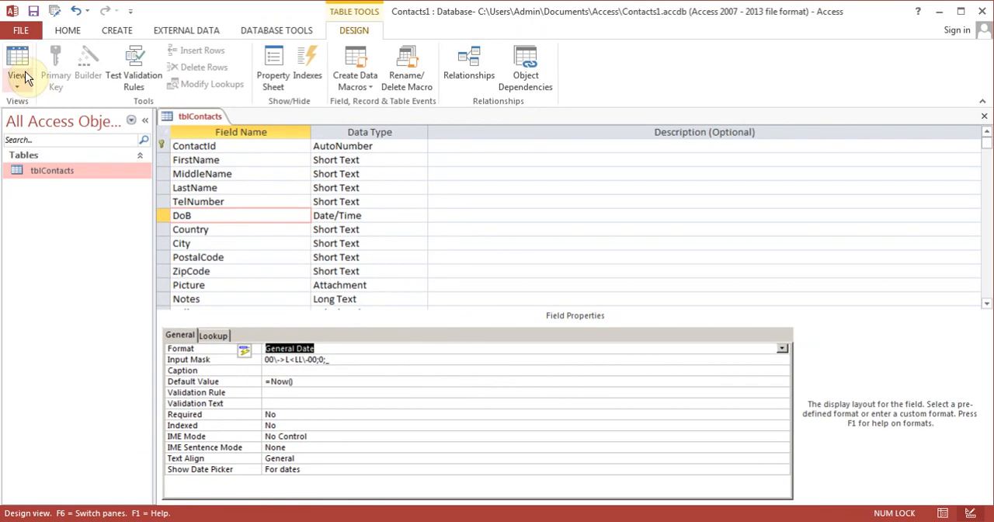
pyautogui.click(17, 66)
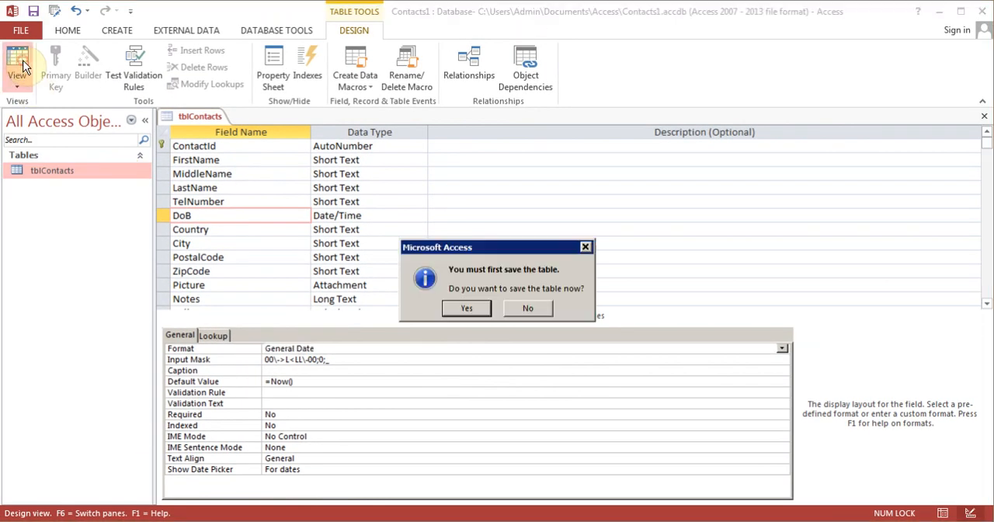
pyautogui.click(472, 309)
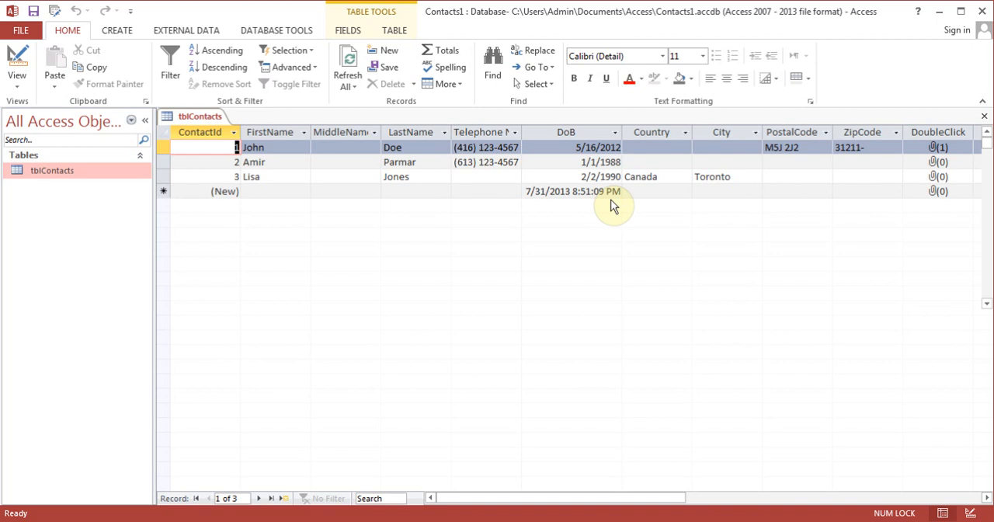
# Return to Design view, set the DoB field's format to Medium Date and save the table
pyautogui.click(12, 62)
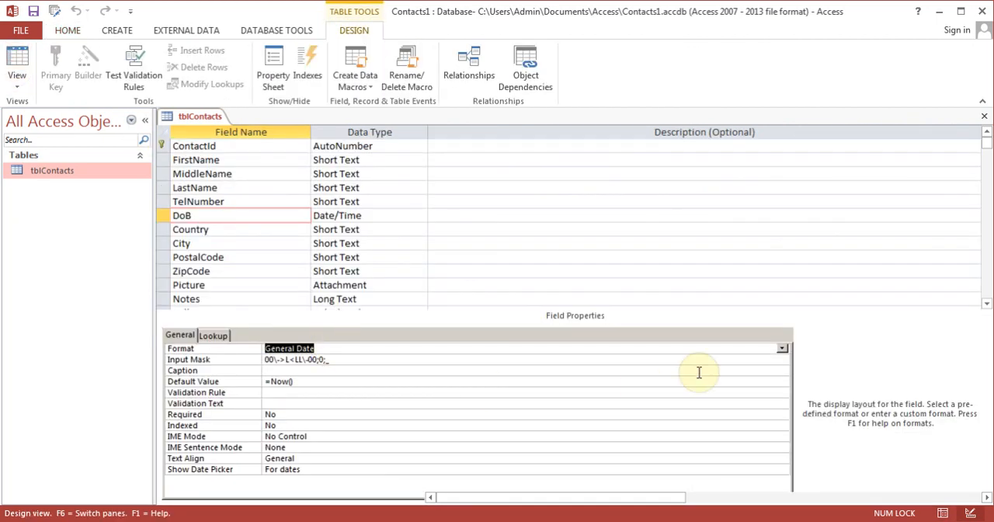
pyautogui.click(783, 351)
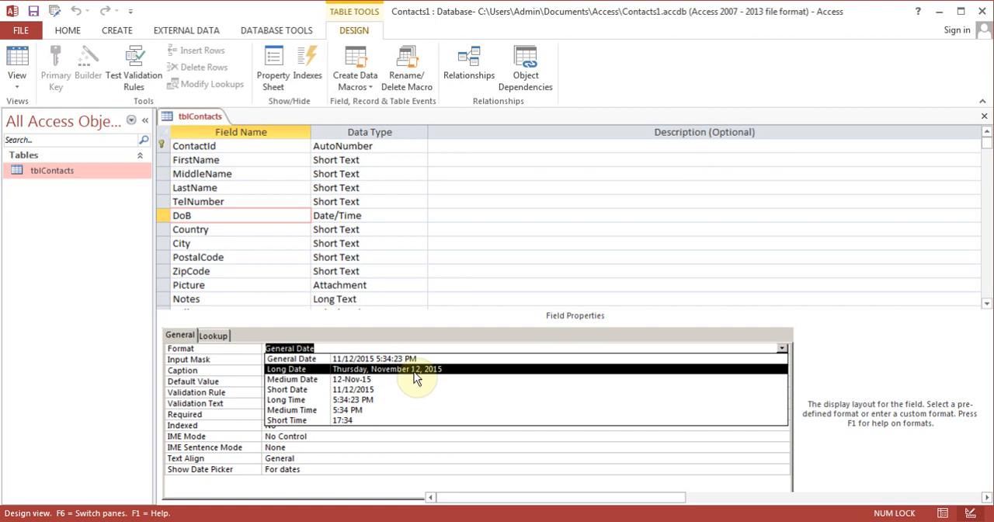
pyautogui.click(392, 379)
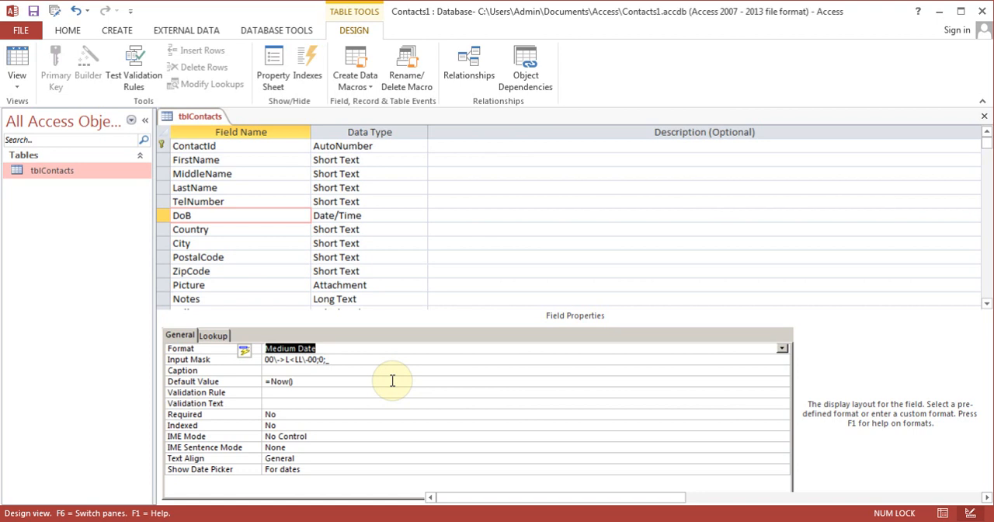
pyautogui.click(34, 10)
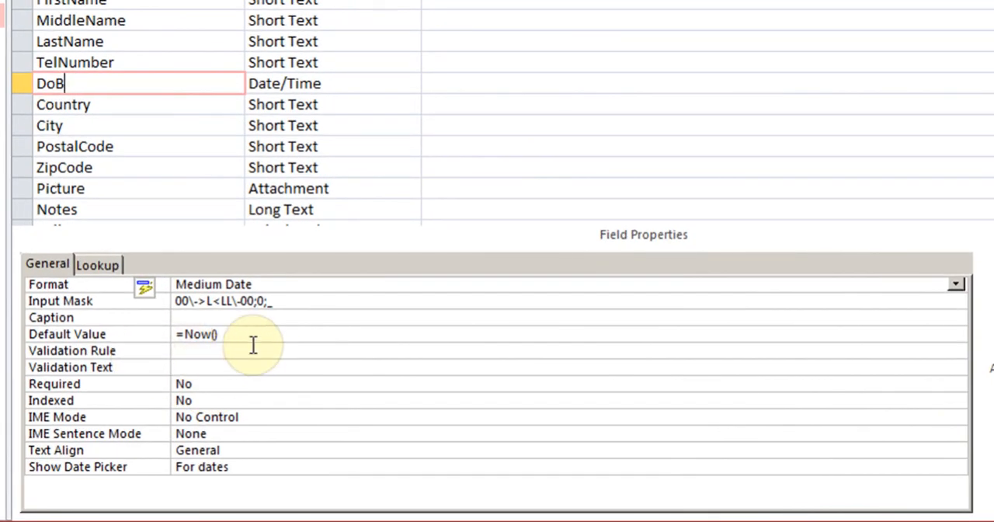
# Clear the DoB field's default value
pyautogui.click(252, 338)
pyautogui.press('BackSpace')
pyautogui.press('BackSpace')
pyautogui.press('BackSpace')
pyautogui.press('BackSpace')
pyautogui.press('BackSpace')
pyautogui.press('BackSpace')
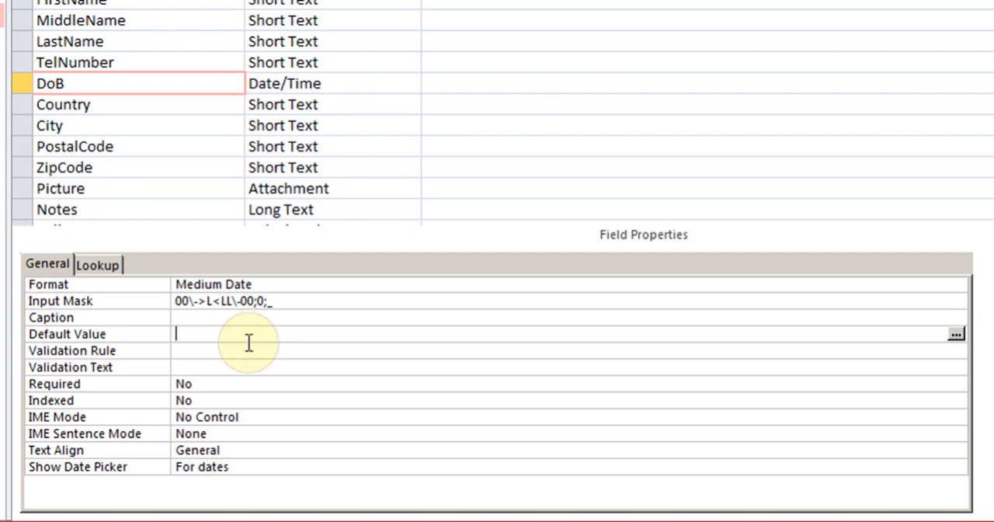
# Set the DoB field's validation rule to <Now()
pyautogui.click(244, 351)
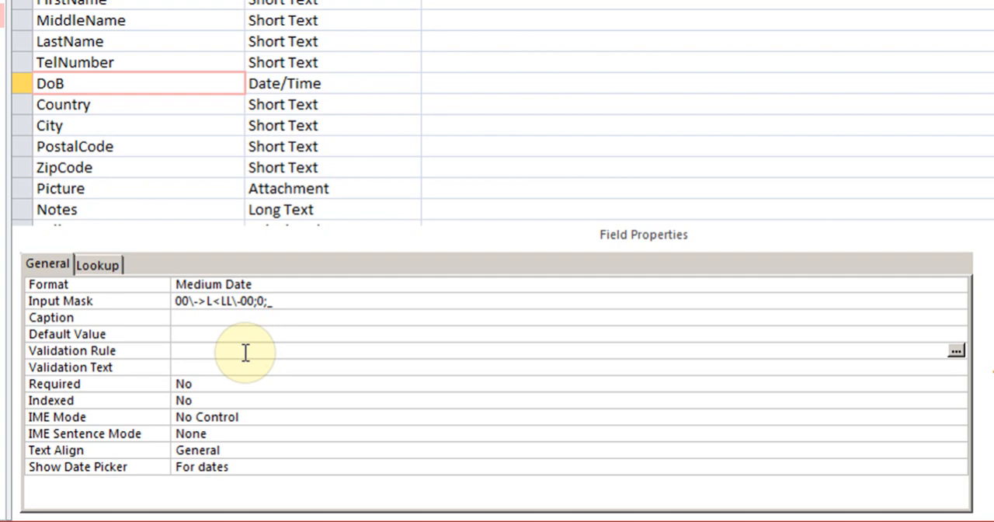
pyautogui.write('<Now(')
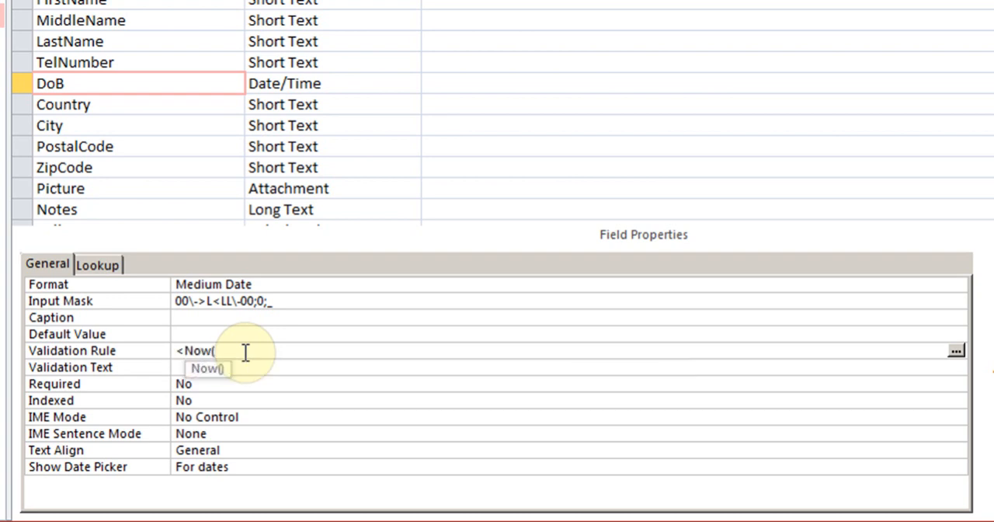
pyautogui.write(')')
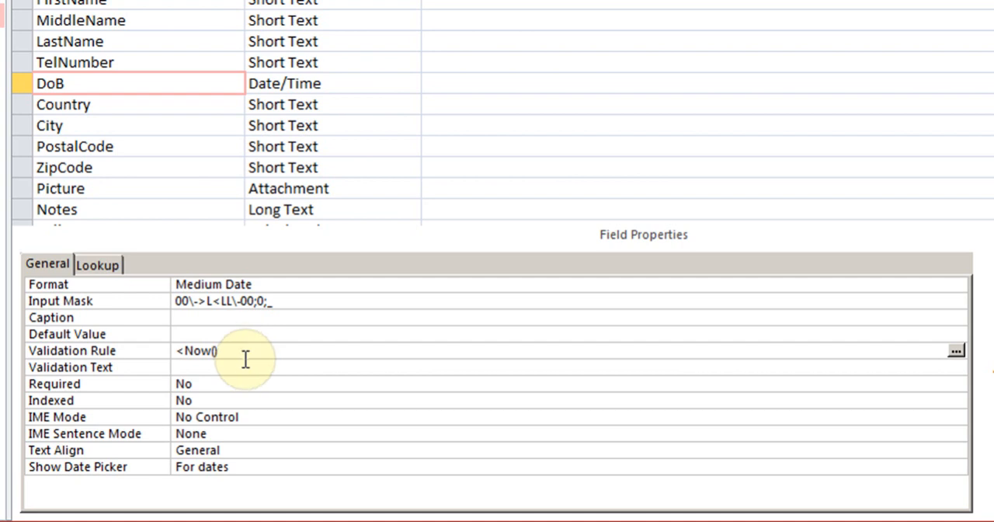
# Set the DoB field's validation text to "do not enter a Future Date"
pyautogui.click(244, 364)
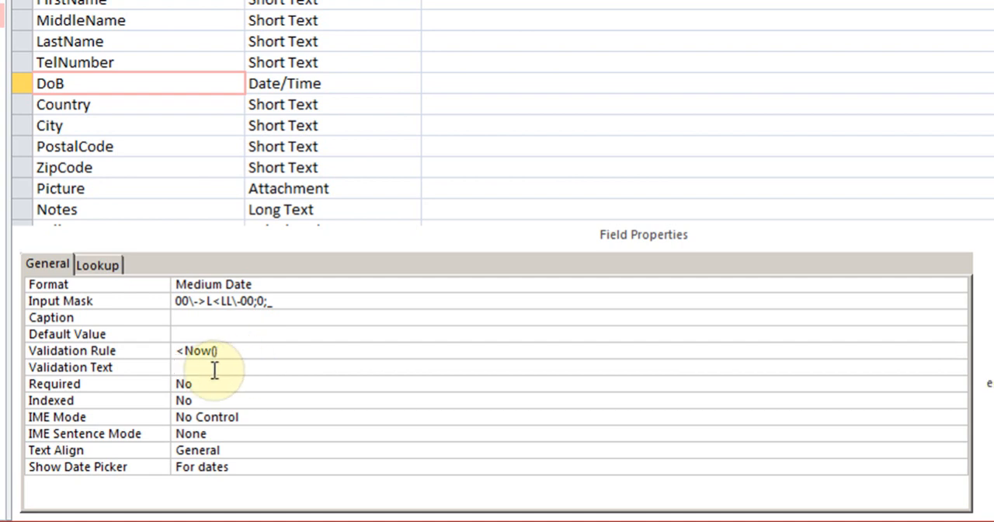
pyautogui.write('D')
pyautogui.press('BackSpace')
pyautogui.write('do not enter a Future Date')
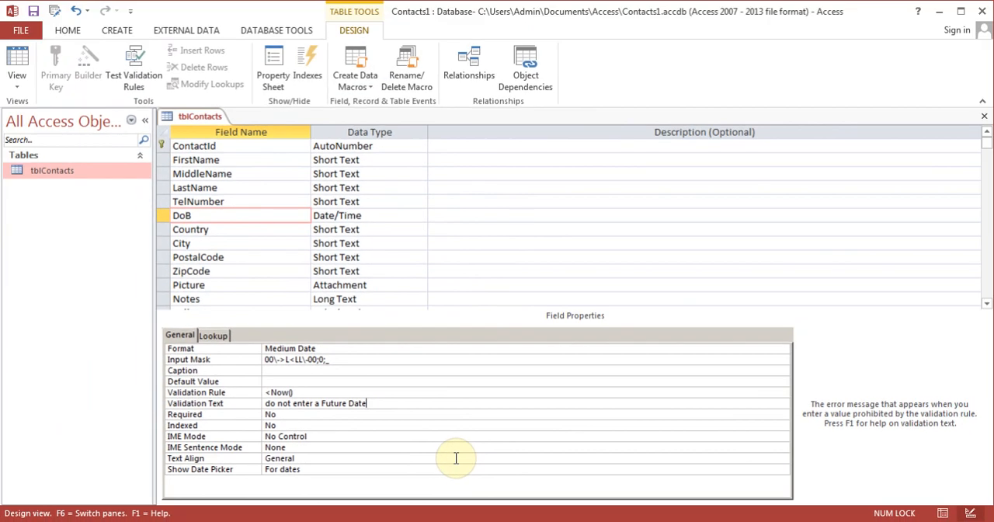
# Save the table, try entering a future date of birth for record 4 in Datasheet view and dismiss the message
pyautogui.click(17, 63)
pyautogui.click(478, 310)
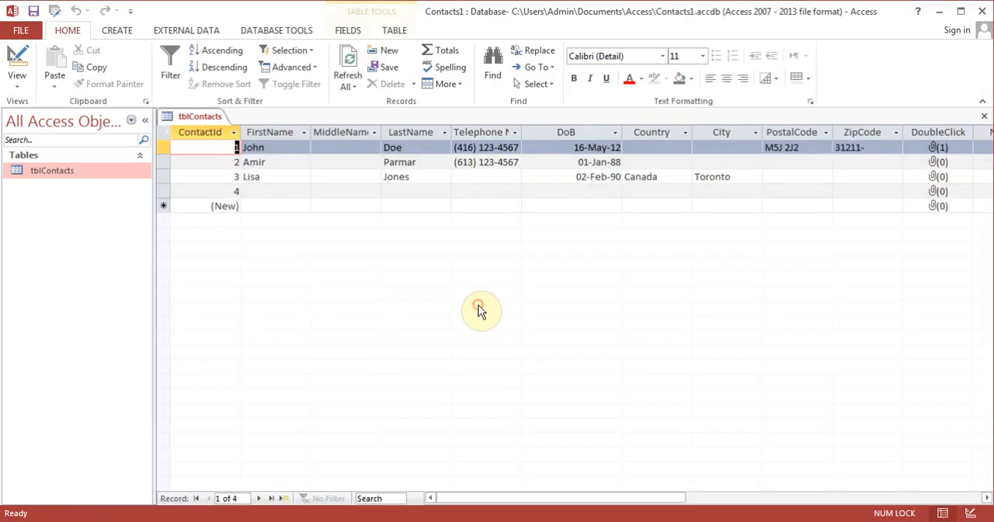
pyautogui.click(468, 191)
pyautogui.press('Tab')
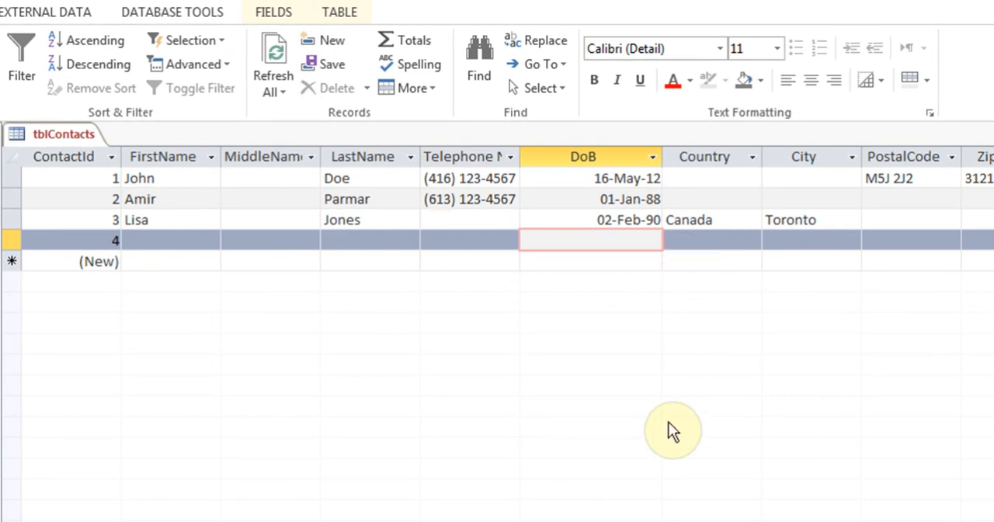
pyautogui.write('12Aug-')
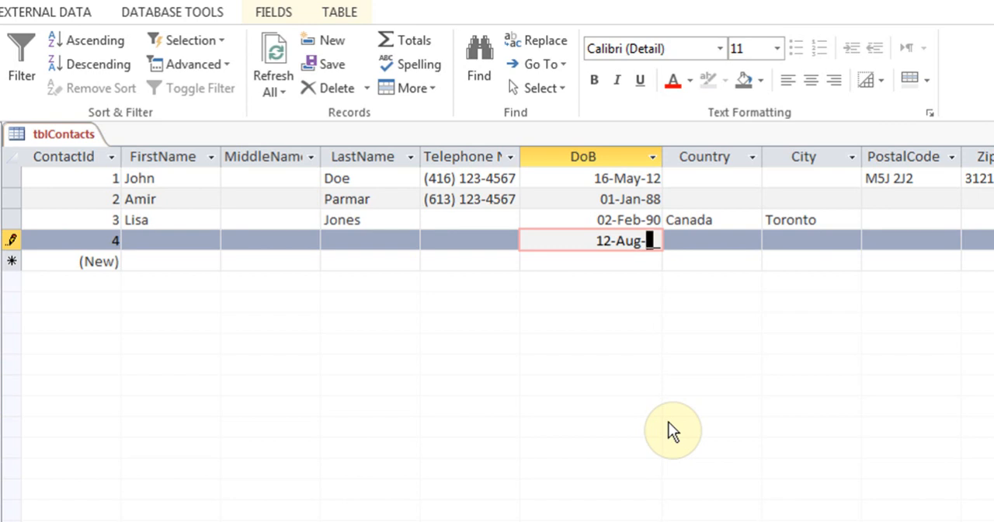
pyautogui.write('13')
pyautogui.press('Return')
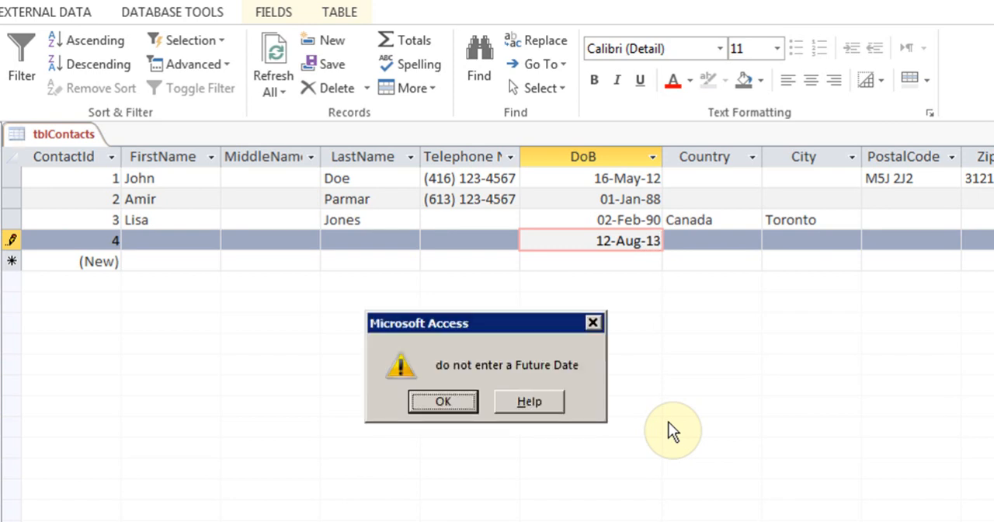
pyautogui.click(455, 397)
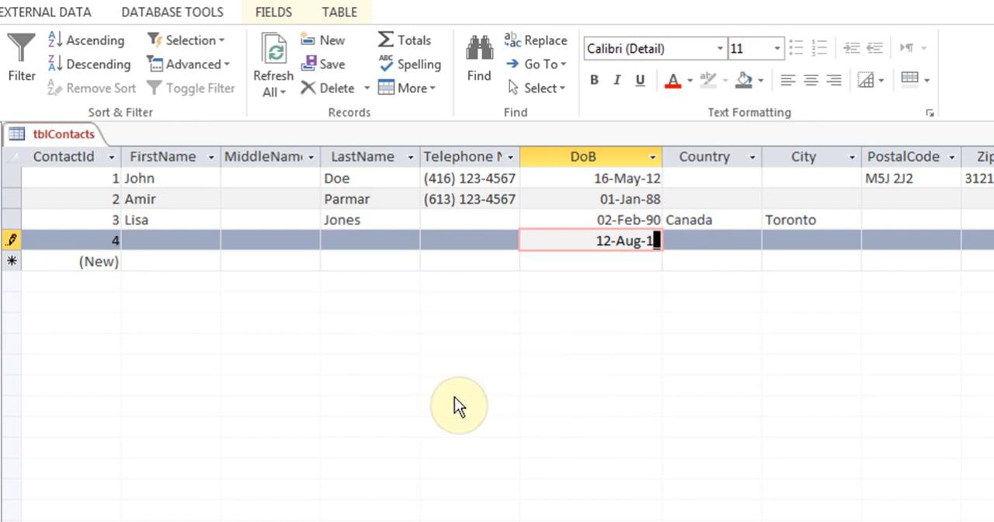
# Complete record 4 with a past date of birth and return to Design view to review the DoB validation rule
pyautogui.press('Tab')
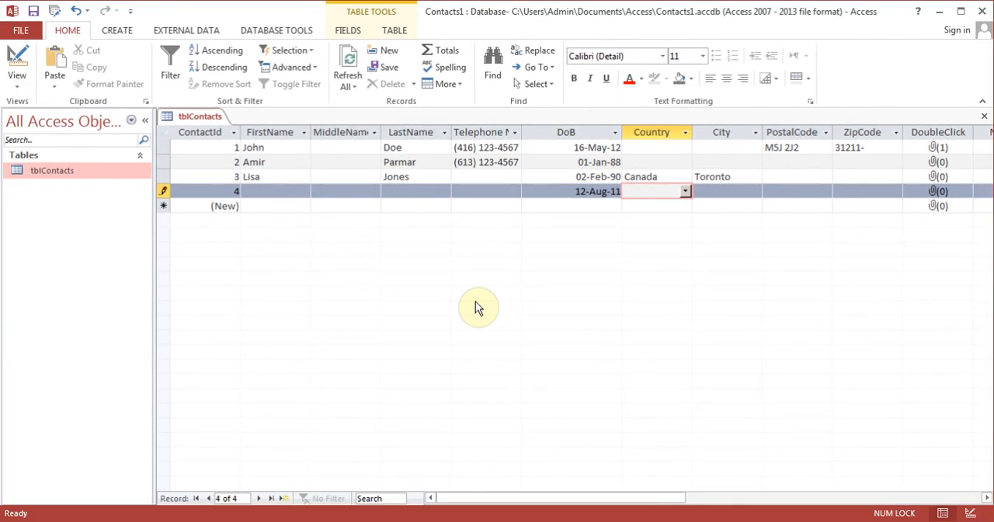
pyautogui.click(17, 62)
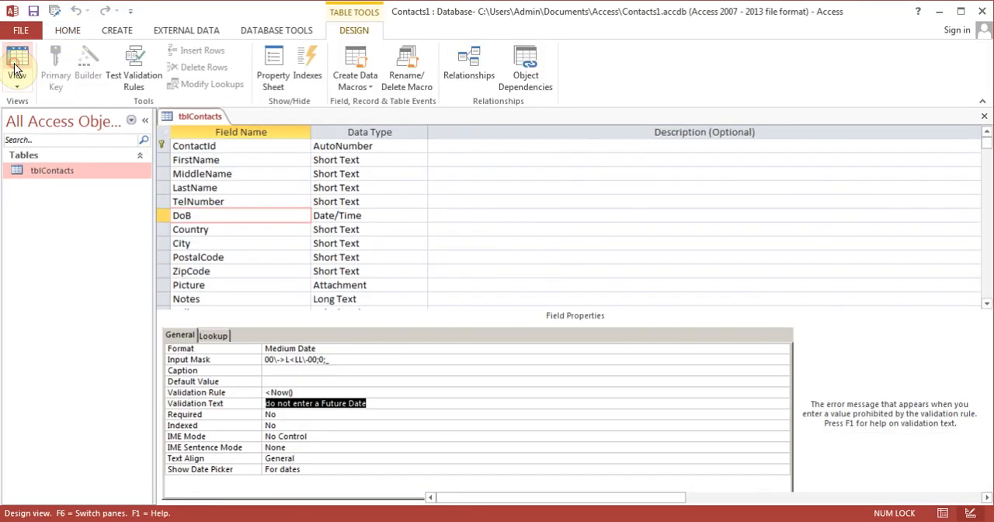
pyautogui.click(337, 392)
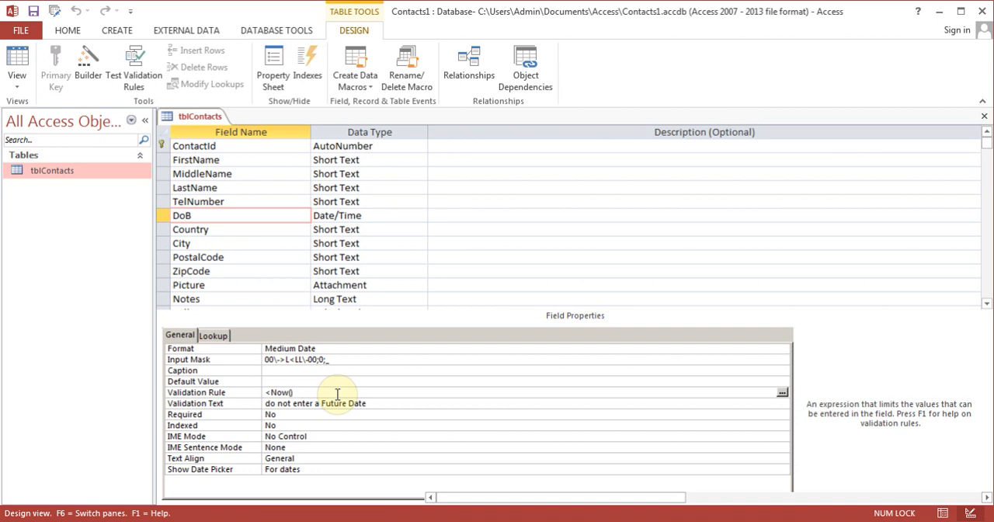
pyautogui.press('F6')
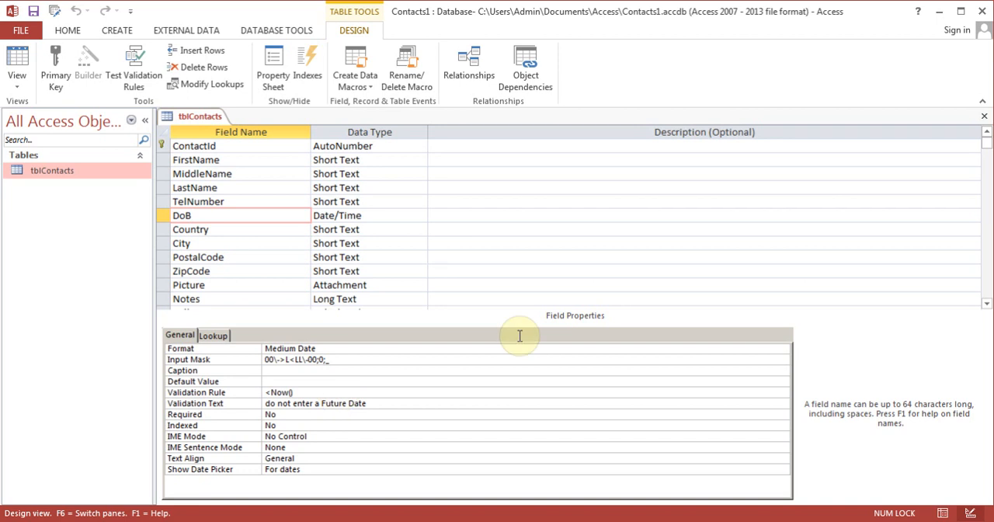
# Change the FullName field's expression to [FirstName] & [MiddleName] & [LastName] in the Expression Builder
pyautogui.scroll(-2, 988, 310)
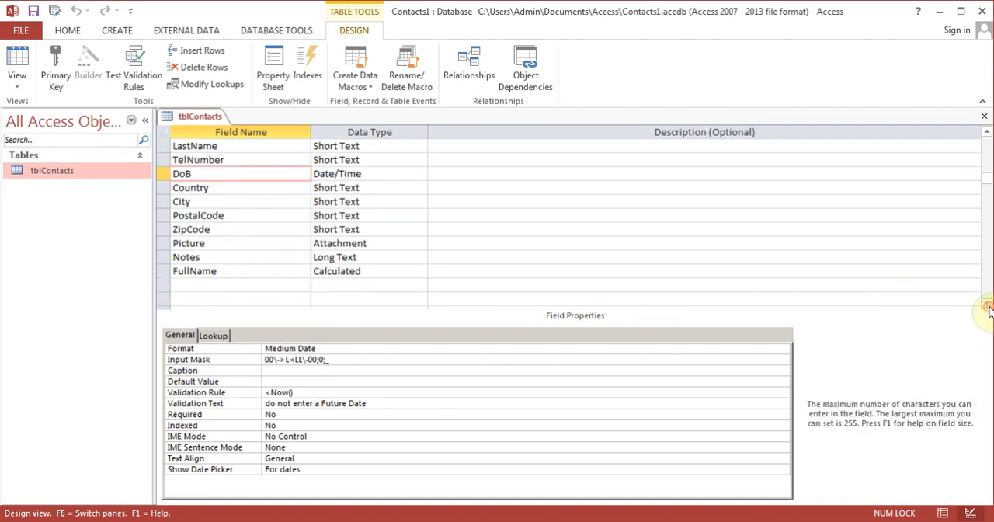
pyautogui.click(251, 261)
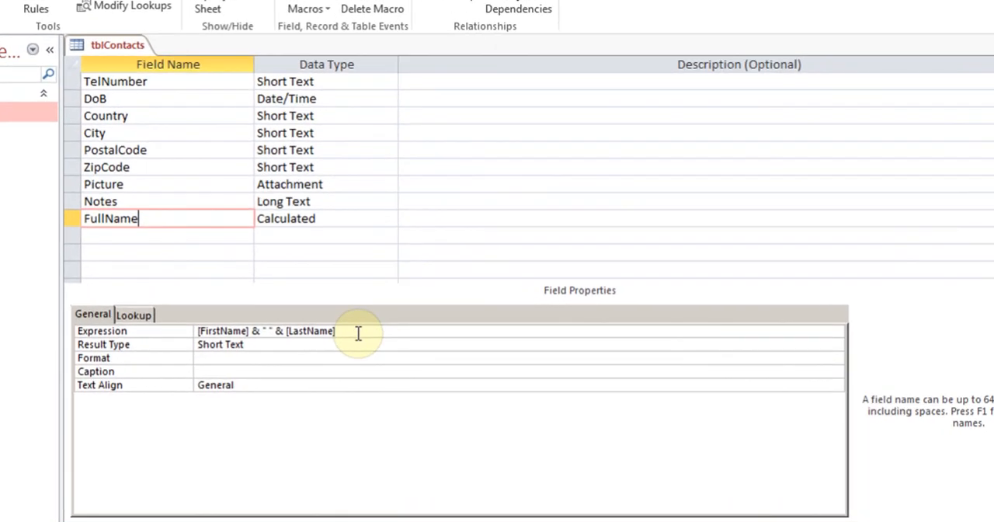
pyautogui.click(350, 340)
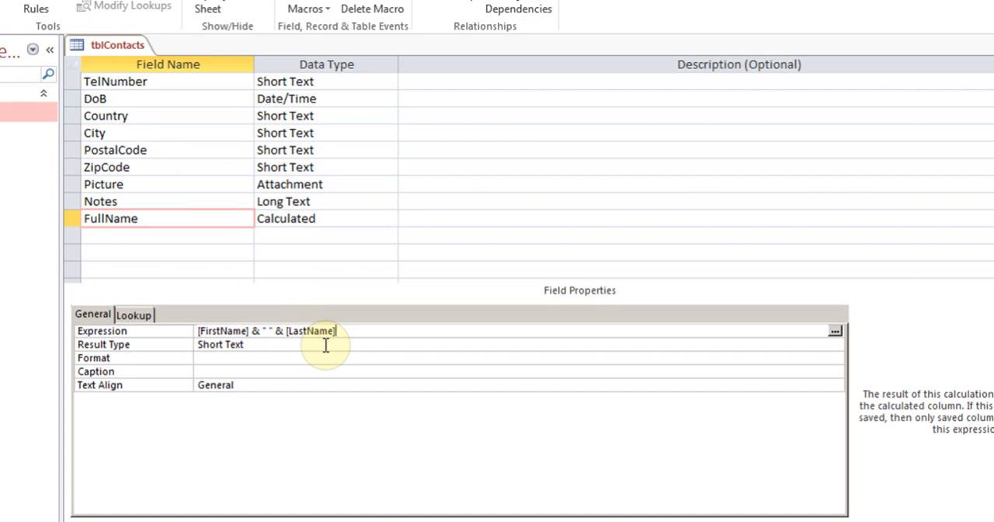
pyautogui.click(835, 334)
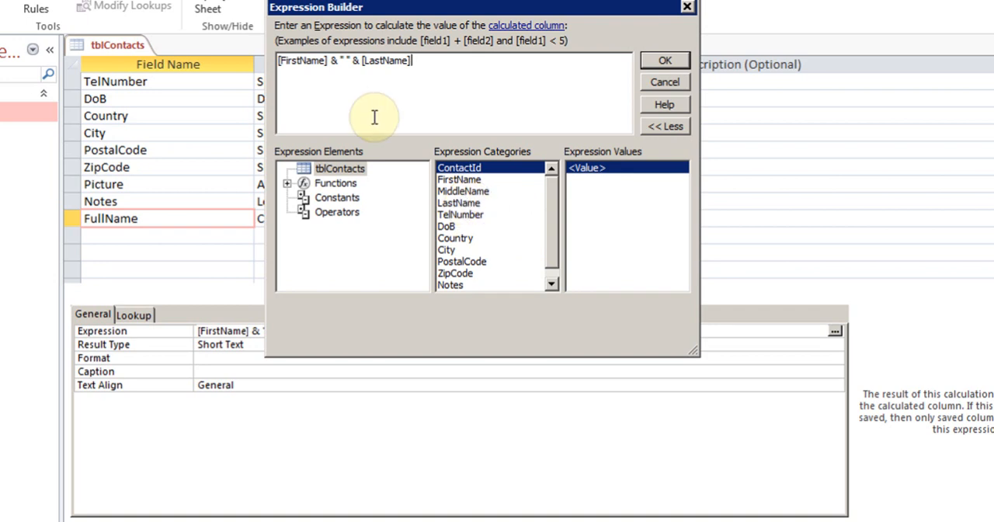
pyautogui.click(348, 61)
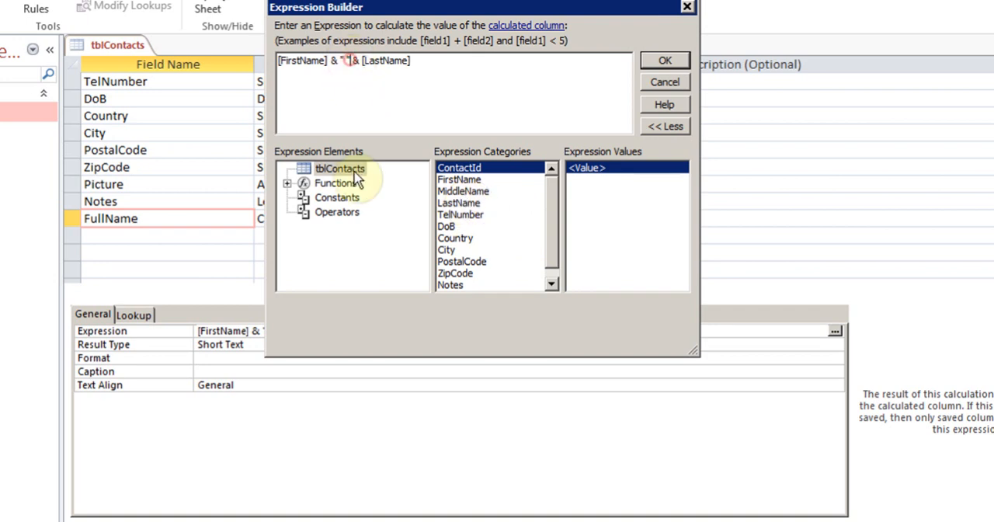
pyautogui.press('BackSpace')
pyautogui.press('BackSpace')
pyautogui.press('BackSpace')
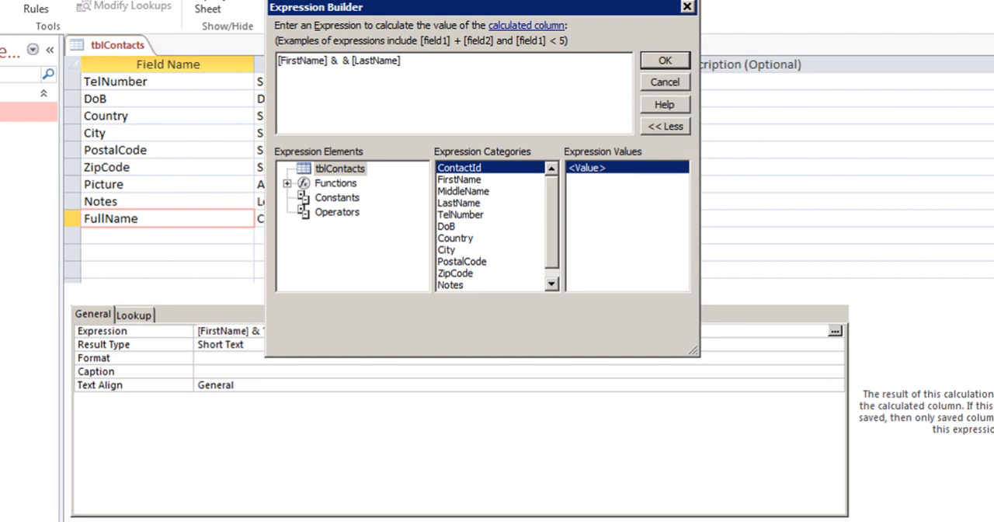
pyautogui.write('mi')
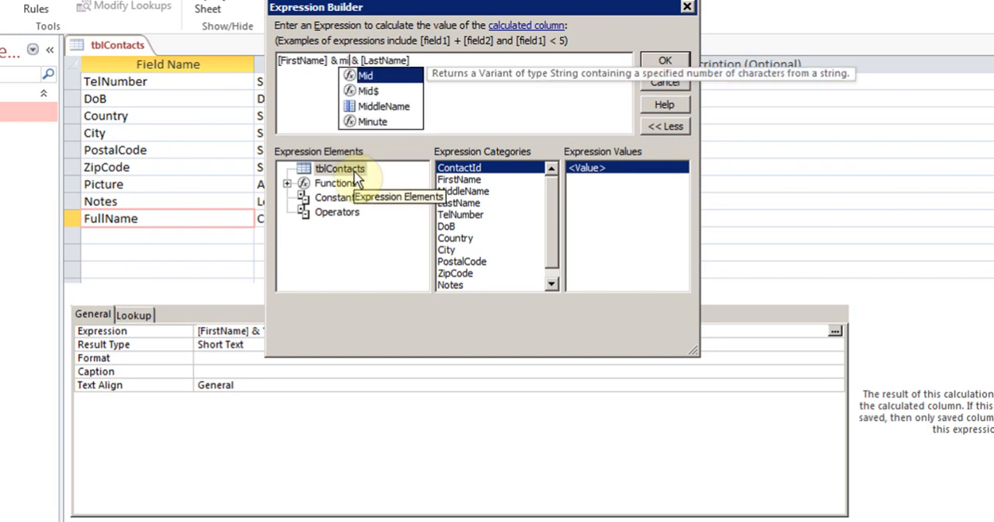
pyautogui.doubleClick(376, 109)
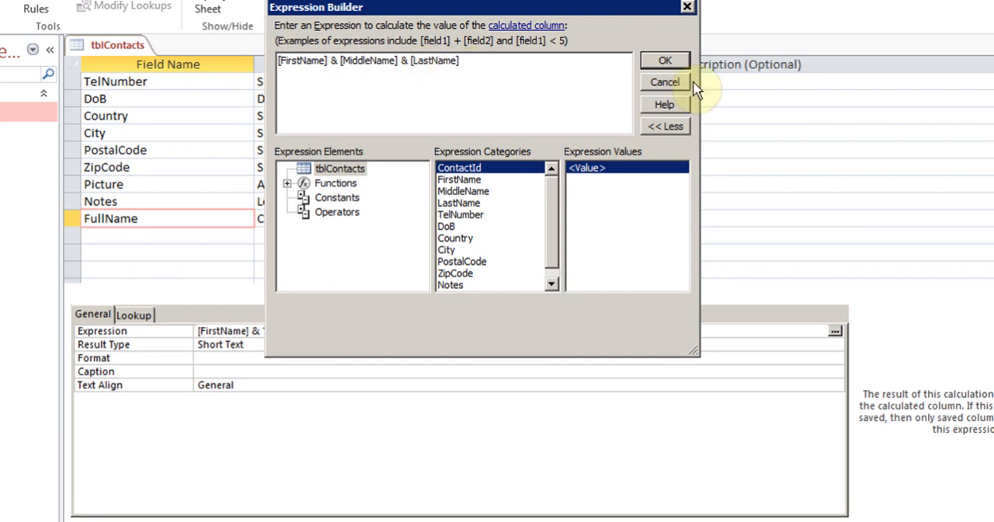
pyautogui.click(671, 65)
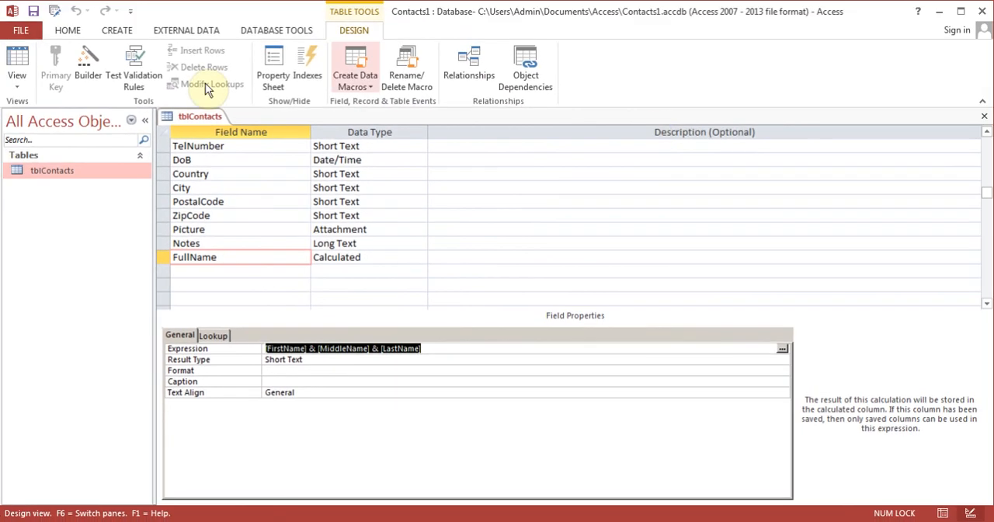
# Save the table and check the calculated FullName column in Datasheet view
pyautogui.click(17, 62)
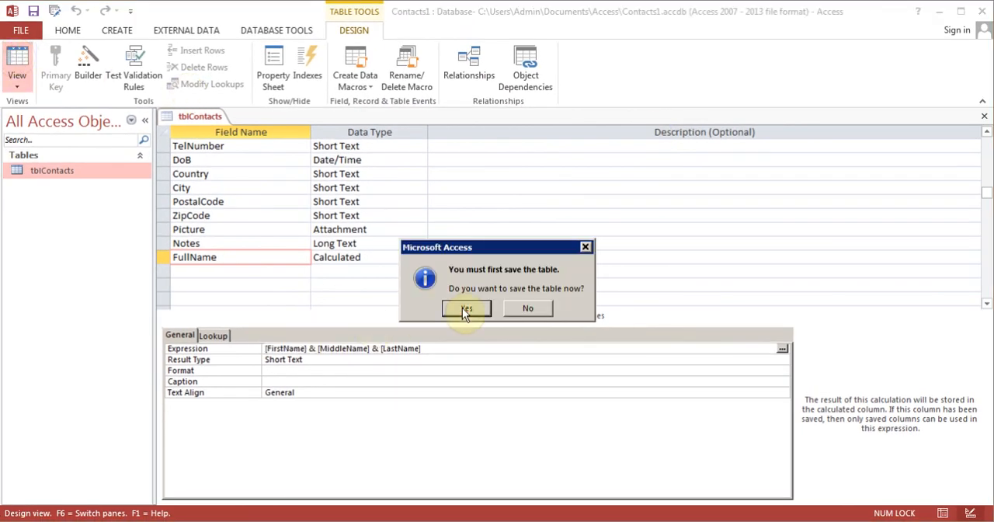
pyautogui.click(463, 309)
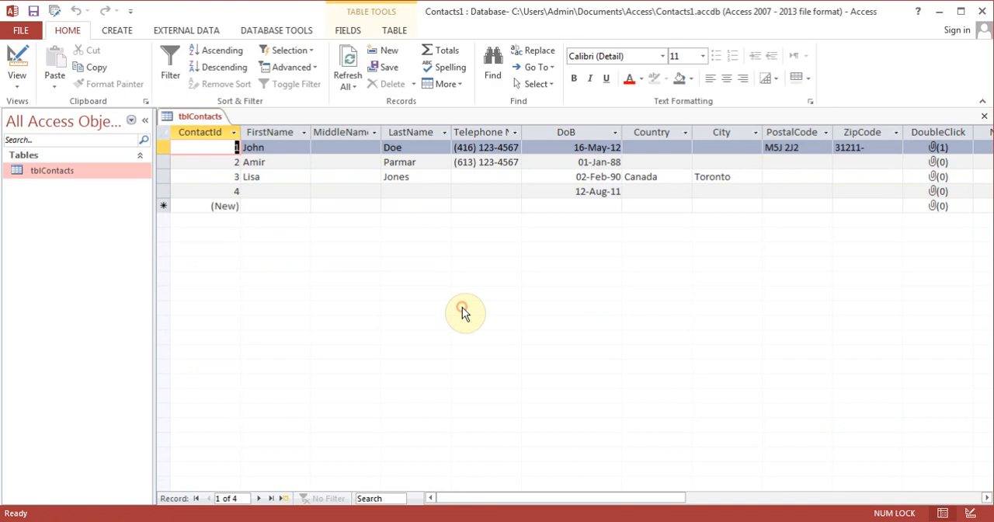
pyautogui.click(987, 497)
pyautogui.click(987, 498)
pyautogui.click(988, 498)
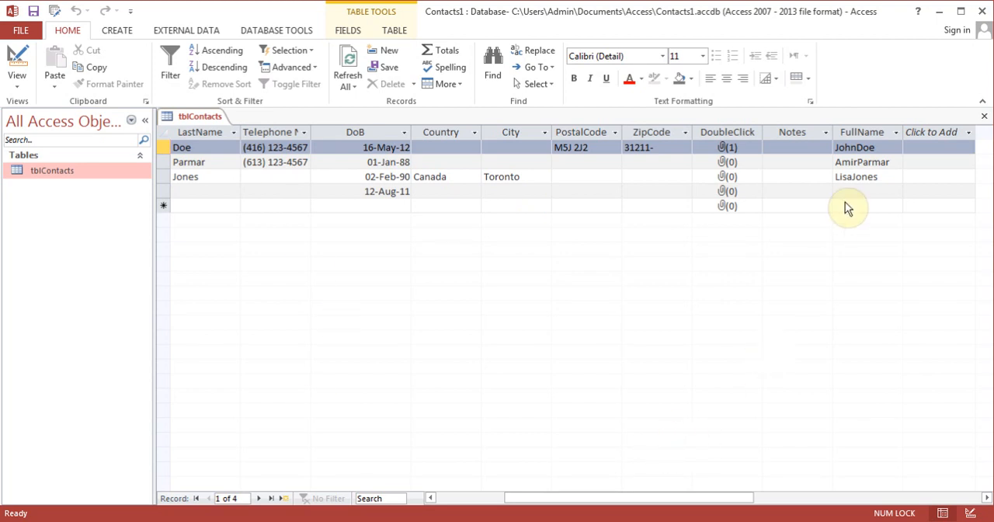
# Move the FullName column between the LastName and Telephone Number columns
pyautogui.click(859, 132)
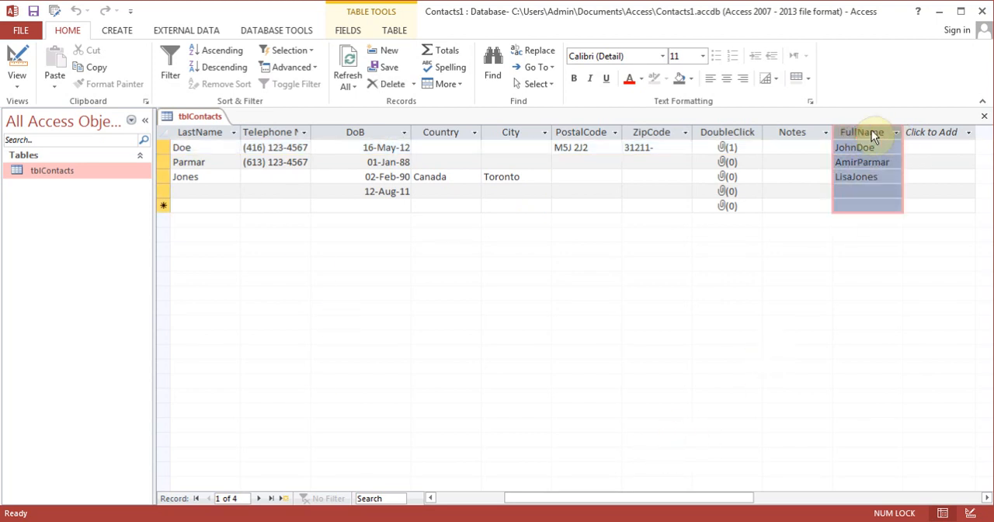
pyautogui.click(863, 177)
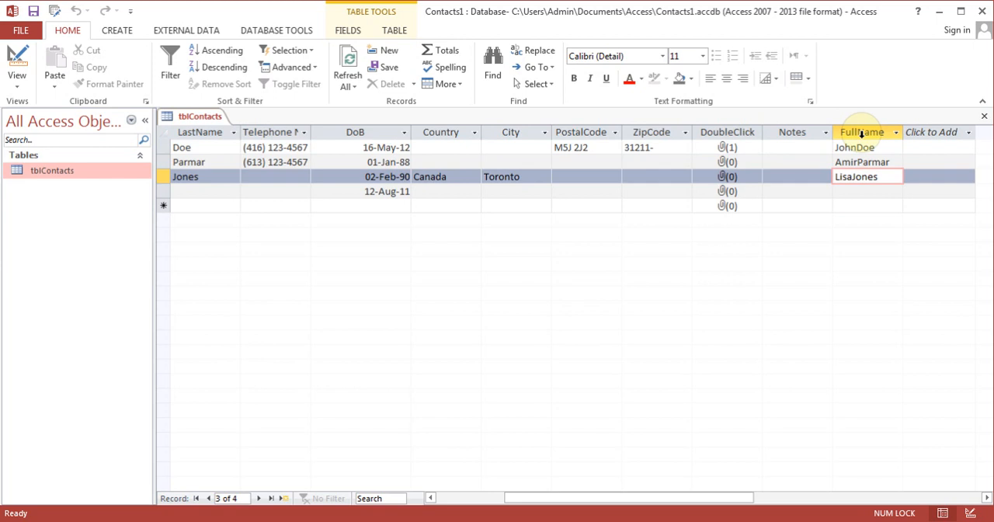
pyautogui.click(860, 132)
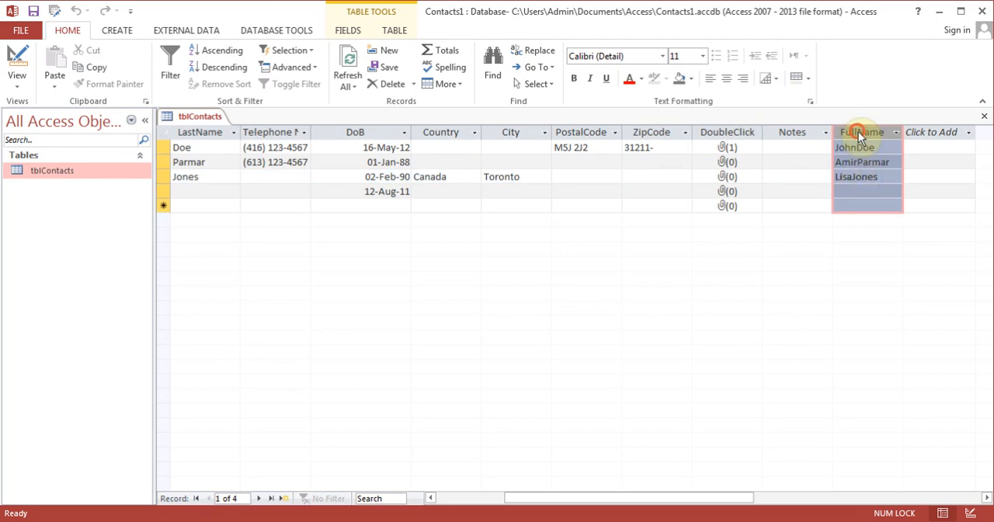
pyautogui.moveTo(859, 131); pyautogui.dragTo(294, 143)
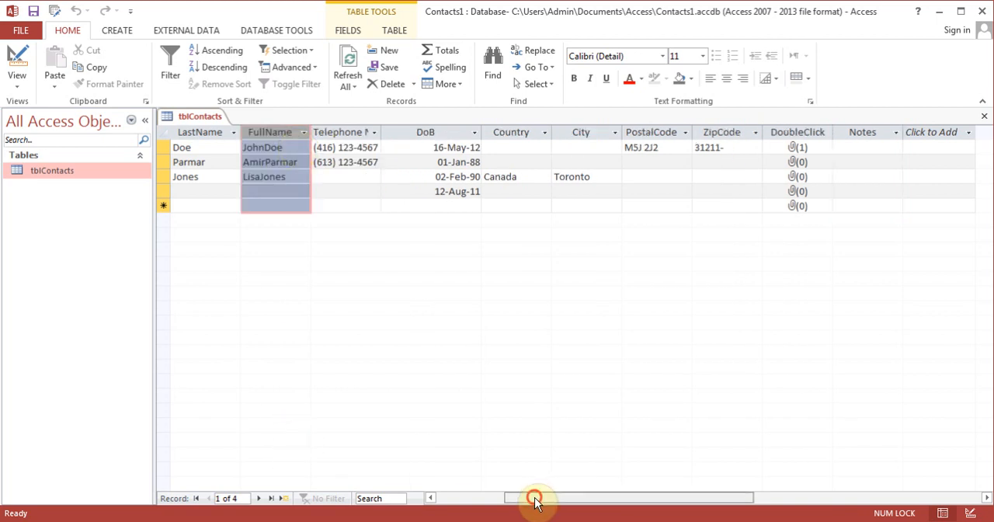
pyautogui.moveTo(534, 501); pyautogui.dragTo(466, 499)
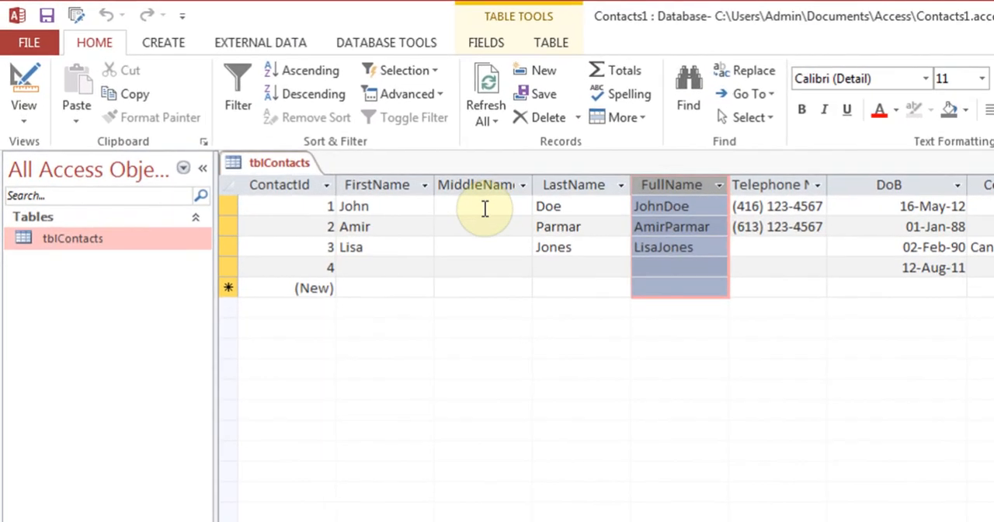
# Enter M as the middle name for record 1 and N for record 2
pyautogui.click(485, 208)
pyautogui.write('M')
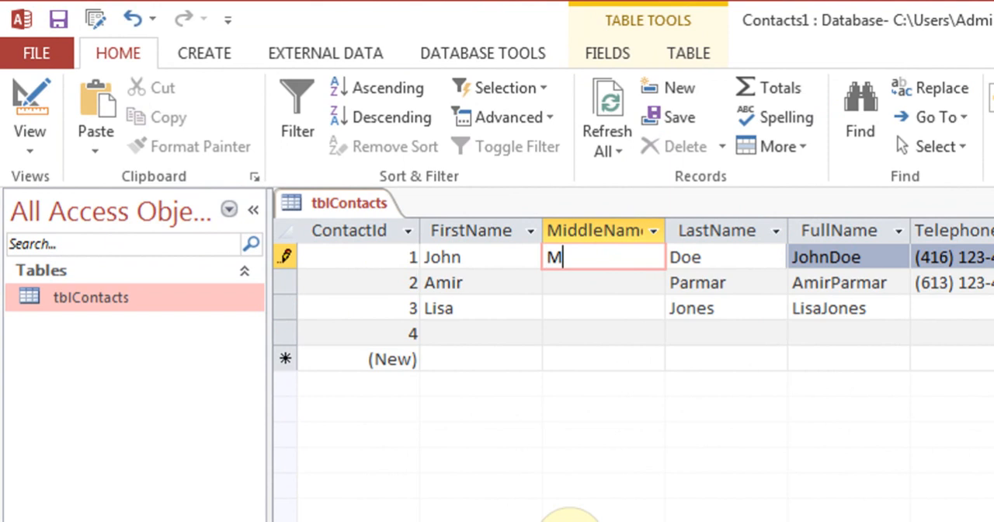
pyautogui.press('Down')
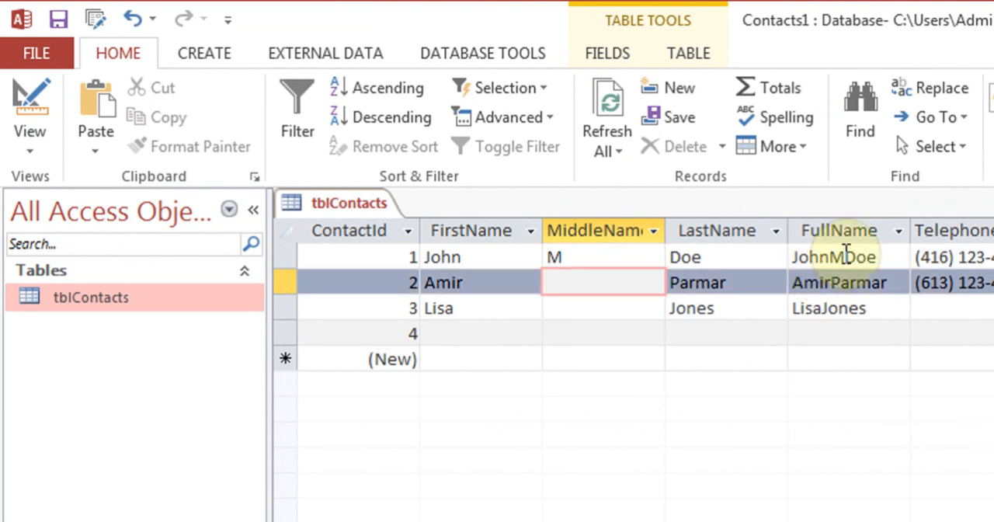
pyautogui.write('N')
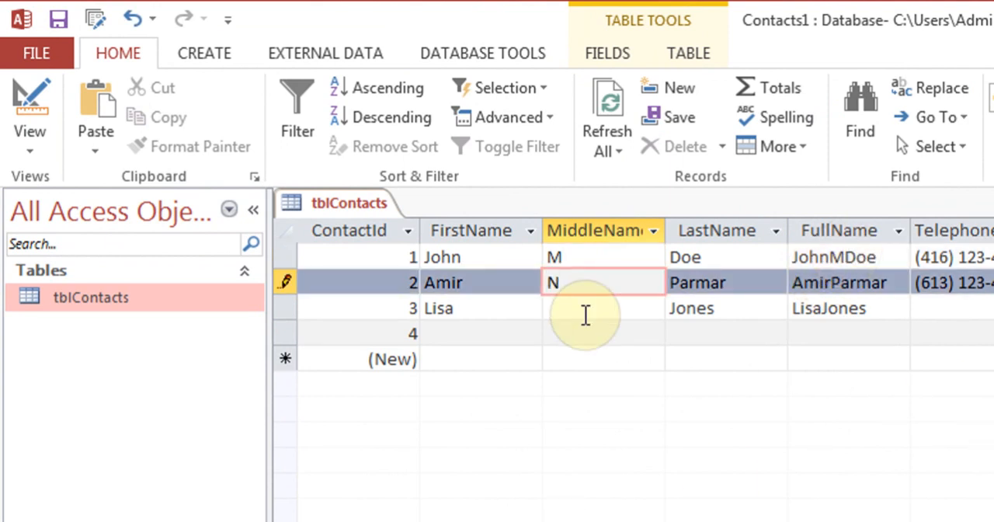
pyautogui.press('Down')
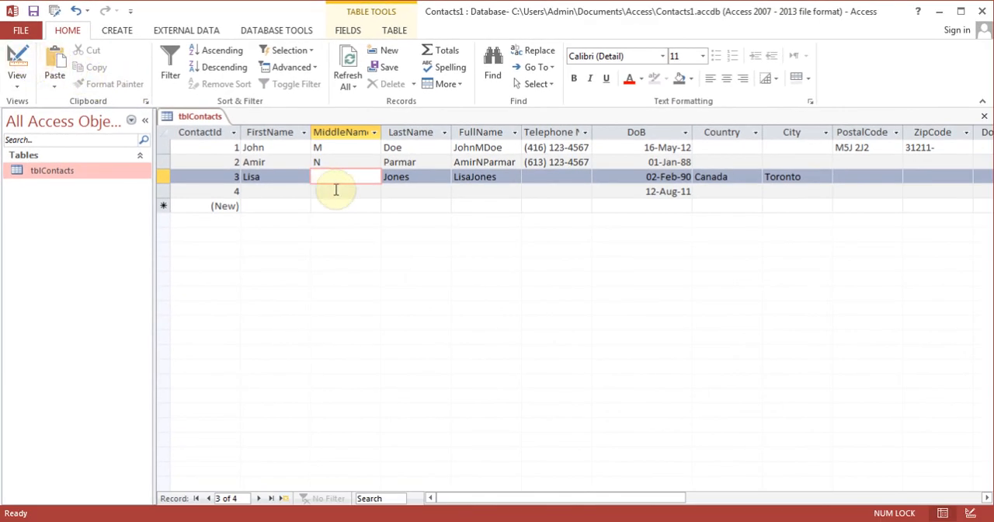
pyautogui.click(413, 134)
pyautogui.rightClick(413, 135)
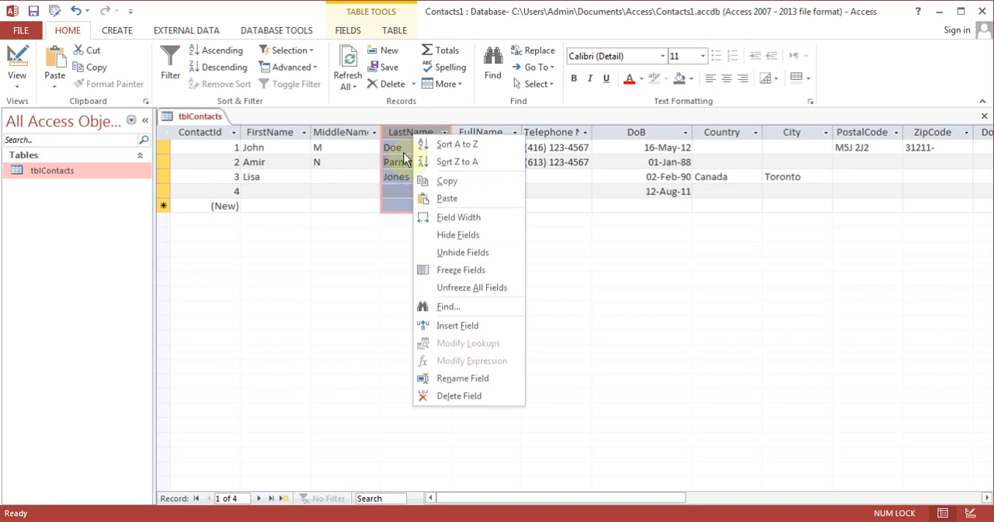
pyautogui.press('Escape')
pyautogui.click(443, 133)
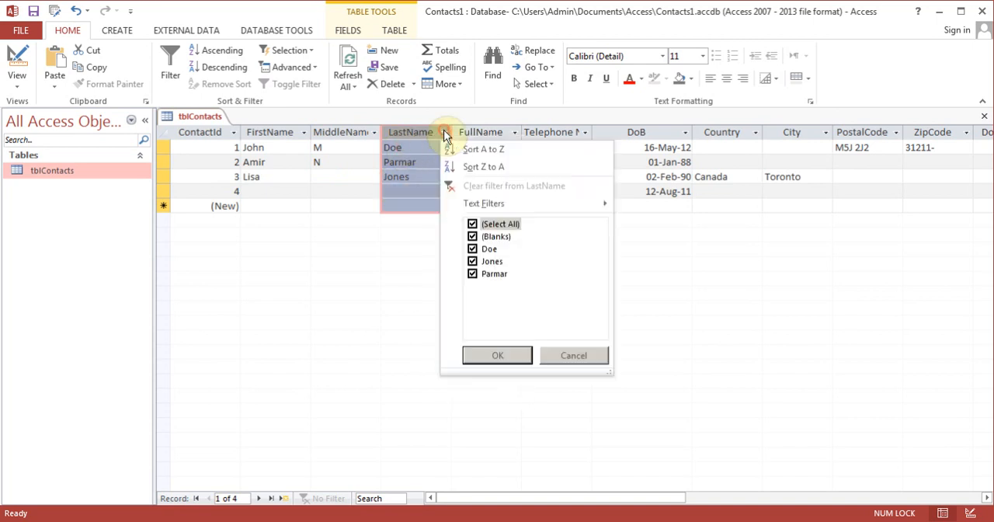
pyautogui.click(477, 133)
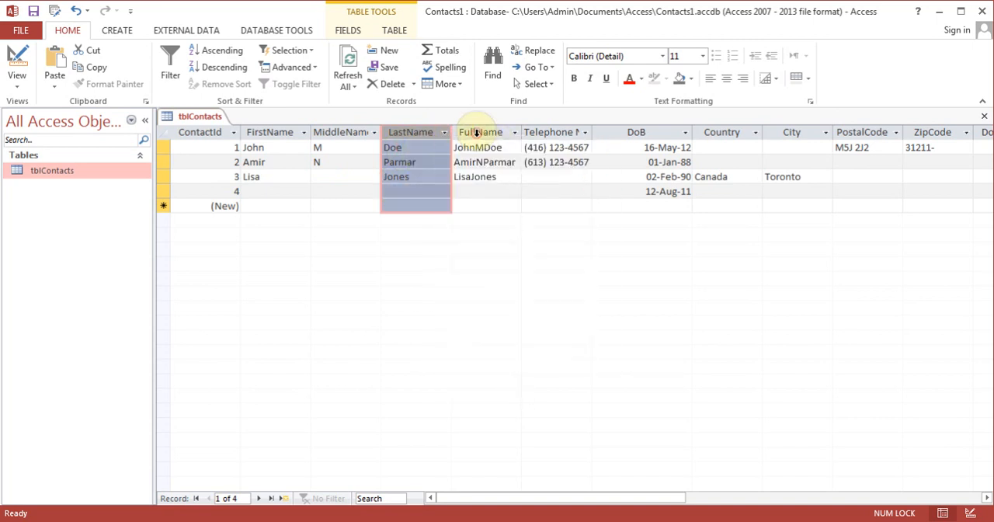
# Change the FullName field's expression to [FirstName] & " " & [MiddleName] & " " & [LastName] so spaces separate the name parts
pyautogui.rightClick(477, 133)
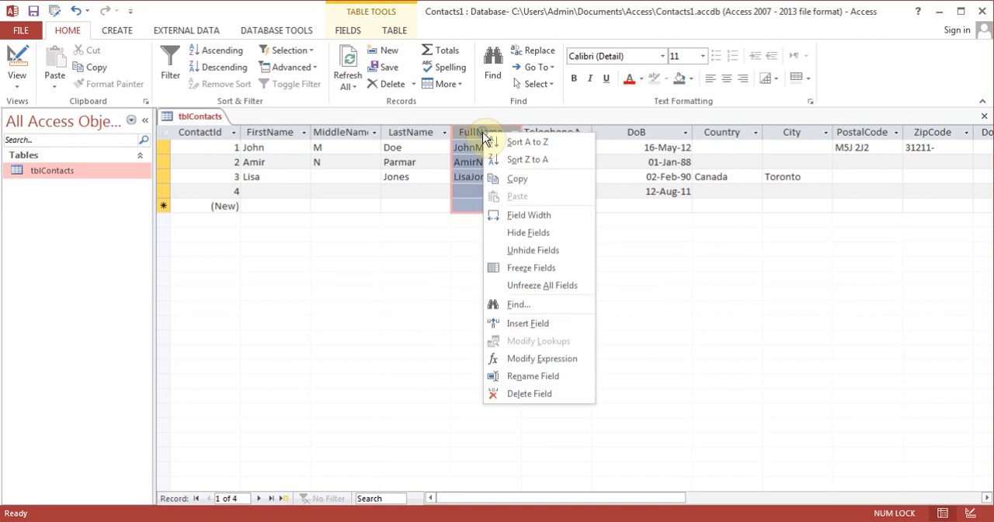
pyautogui.click(537, 359)
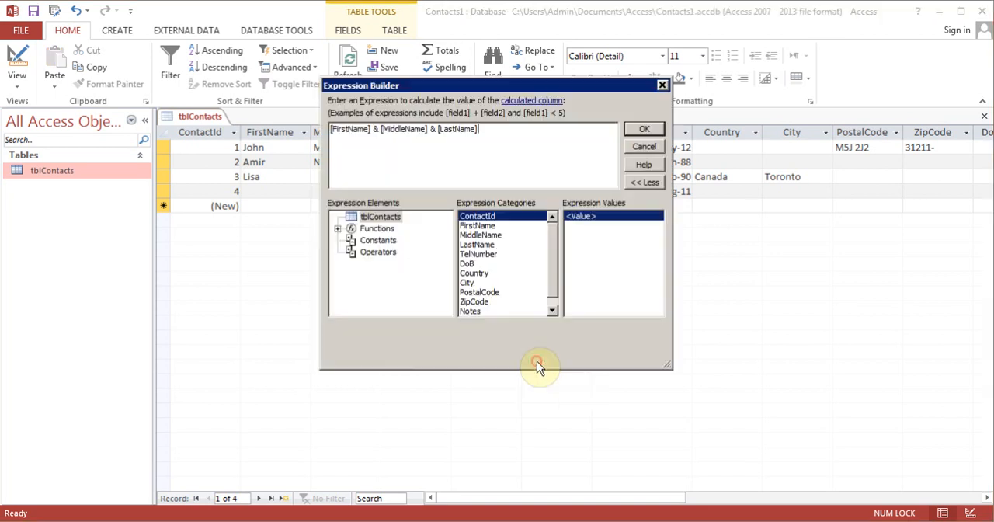
pyautogui.click(379, 130)
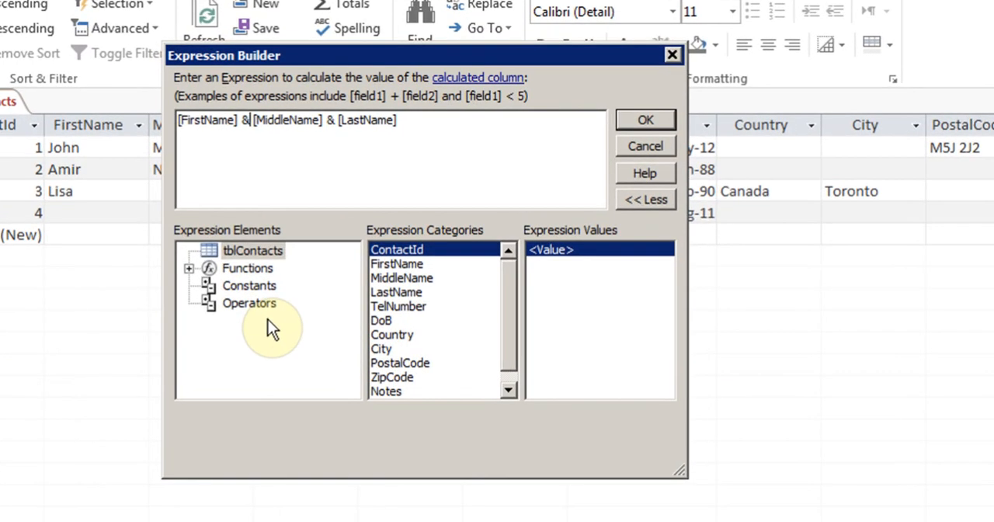
pyautogui.write('" "&')
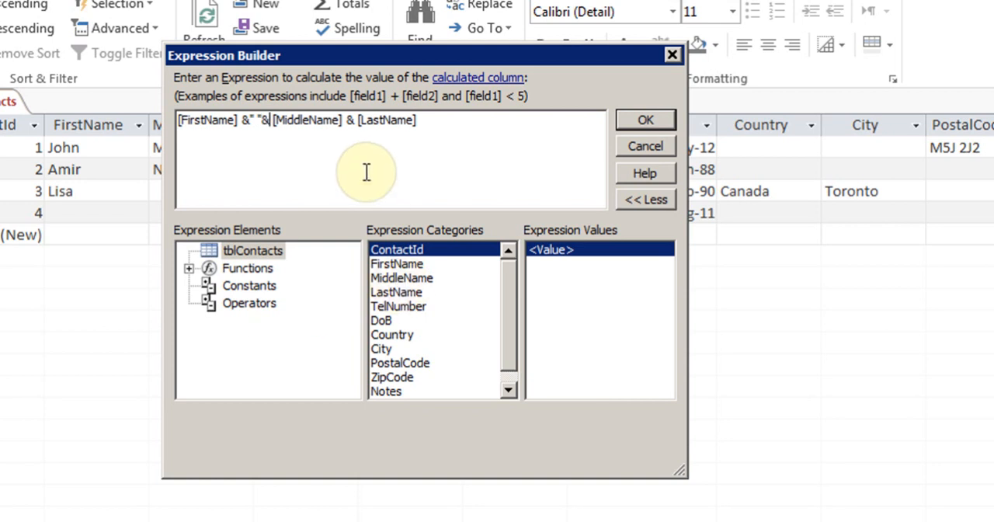
pyautogui.click(357, 122)
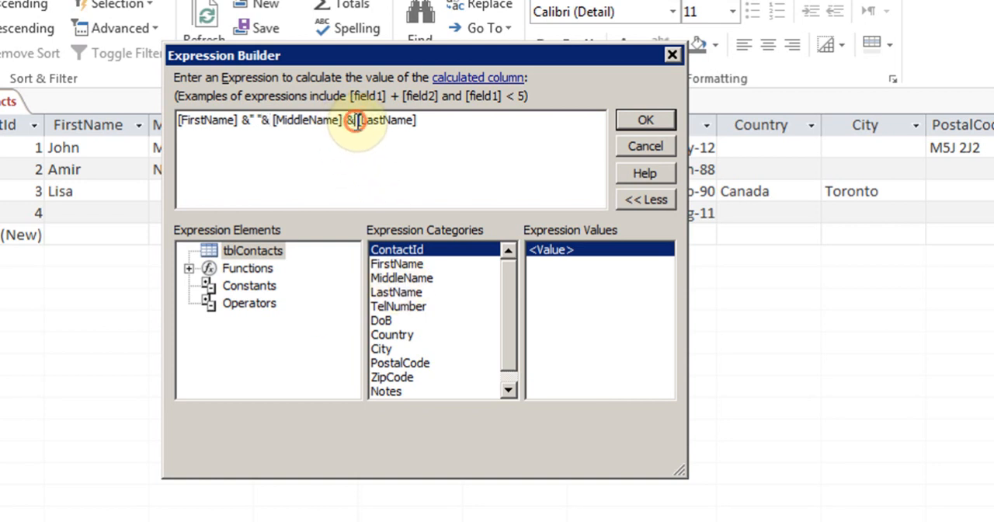
pyautogui.write('" "')
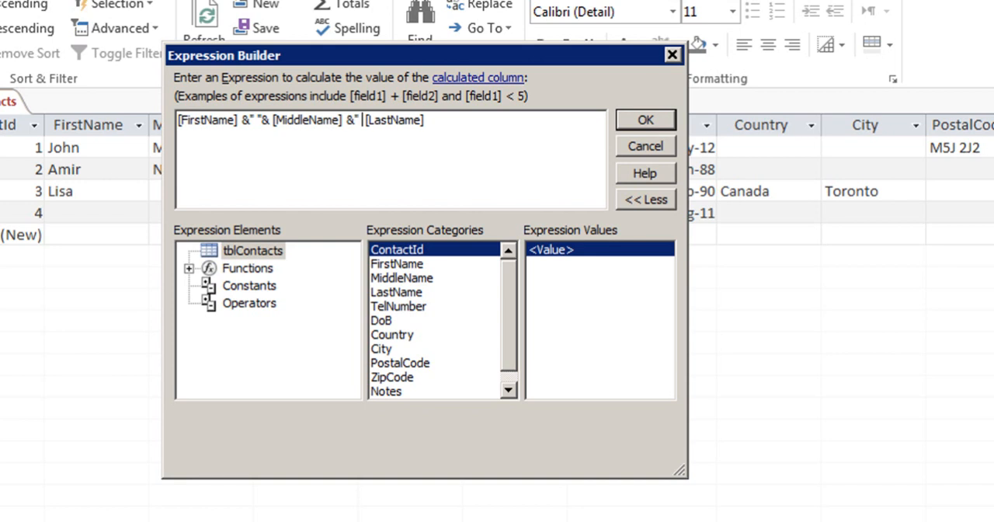
pyautogui.write('&')
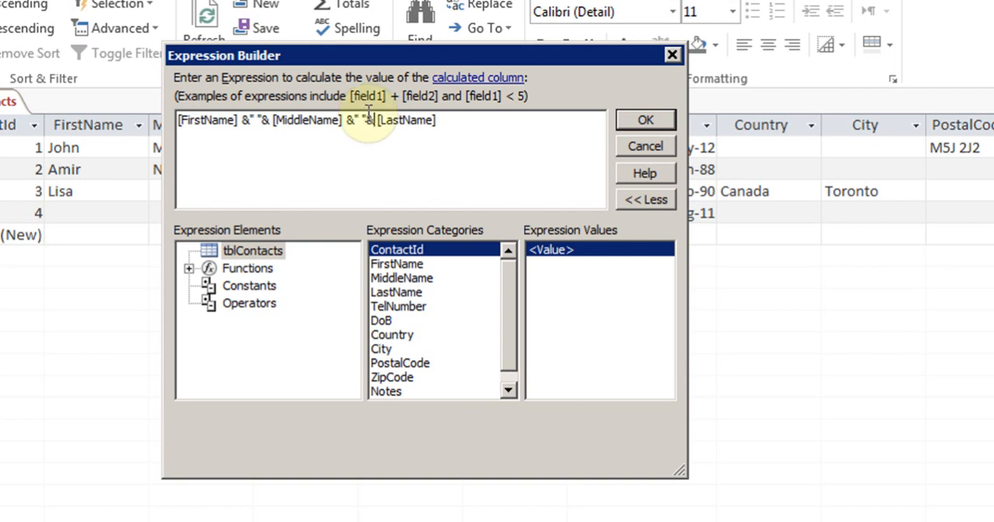
pyautogui.click(644, 120)
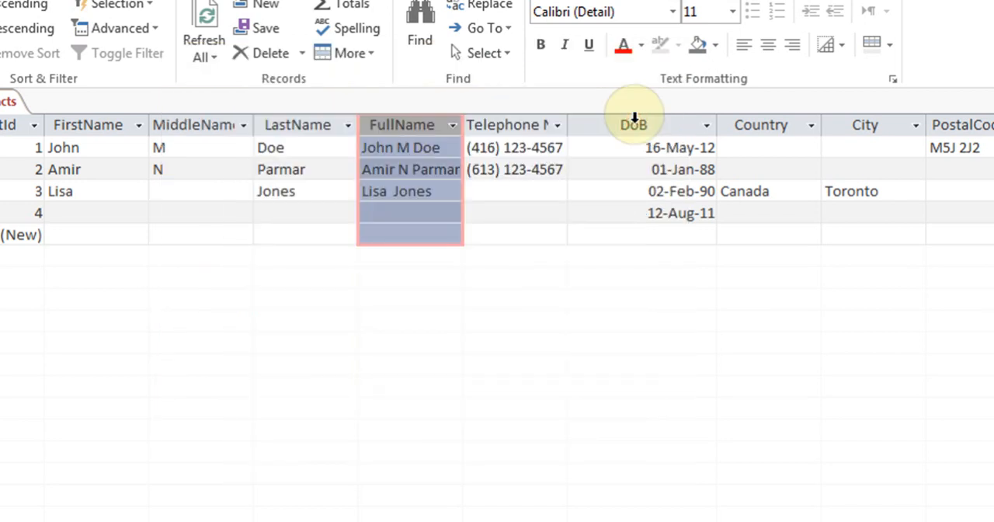
# Examine the spacing between the name parts in the FullName values of records 3 and 1
pyautogui.click(426, 195)
pyautogui.click(394, 192)
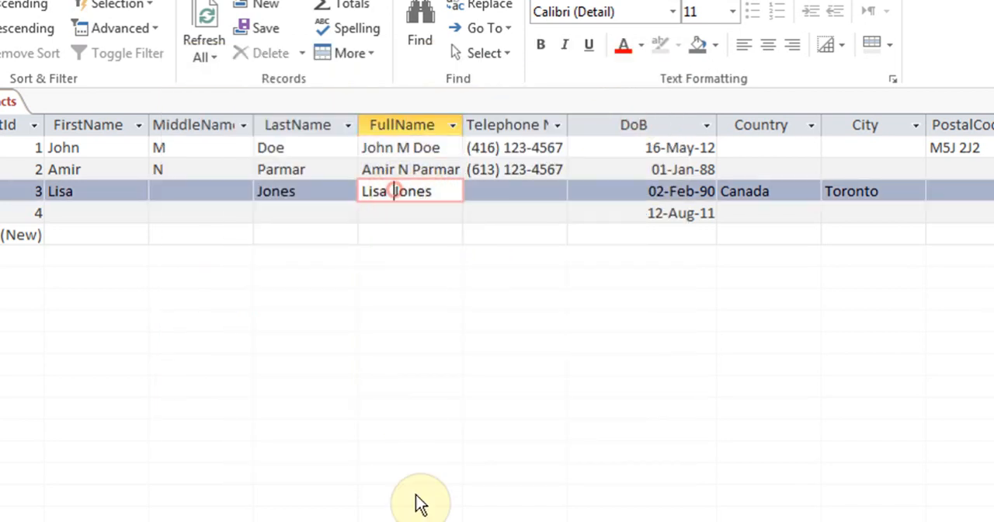
pyautogui.press('Left')
pyautogui.press('Left')
pyautogui.press('Right')
pyautogui.press('Left')
pyautogui.press('Right')
pyautogui.press('Up')
pyautogui.press('Up')
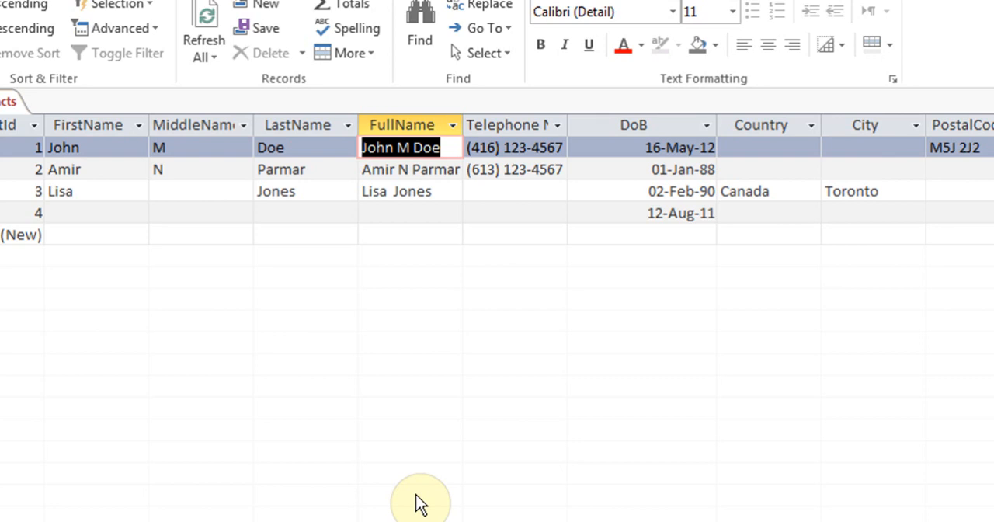
pyautogui.press('F2')
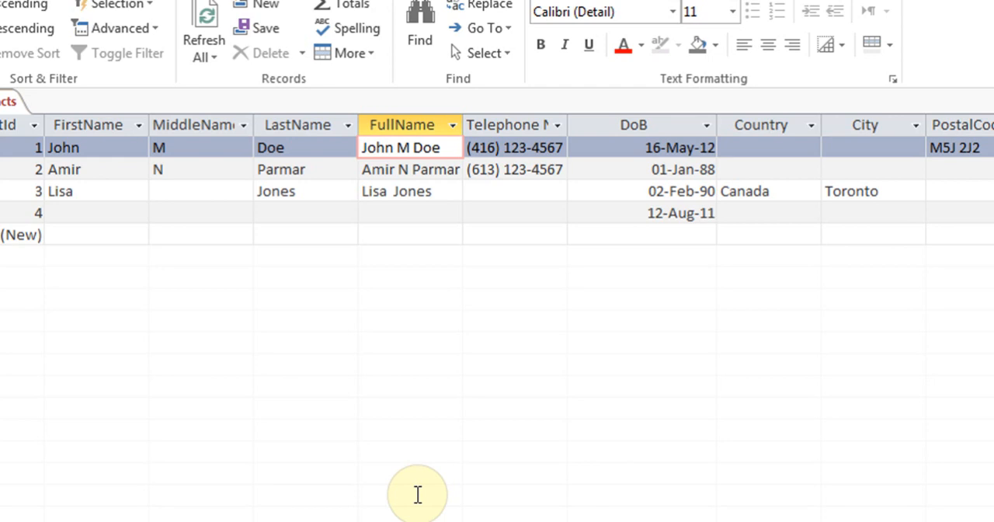
# Replace the FullName field's expression with the start of an IIf function that tests whether [MiddleName] Is Null
pyautogui.rightClick(403, 127)
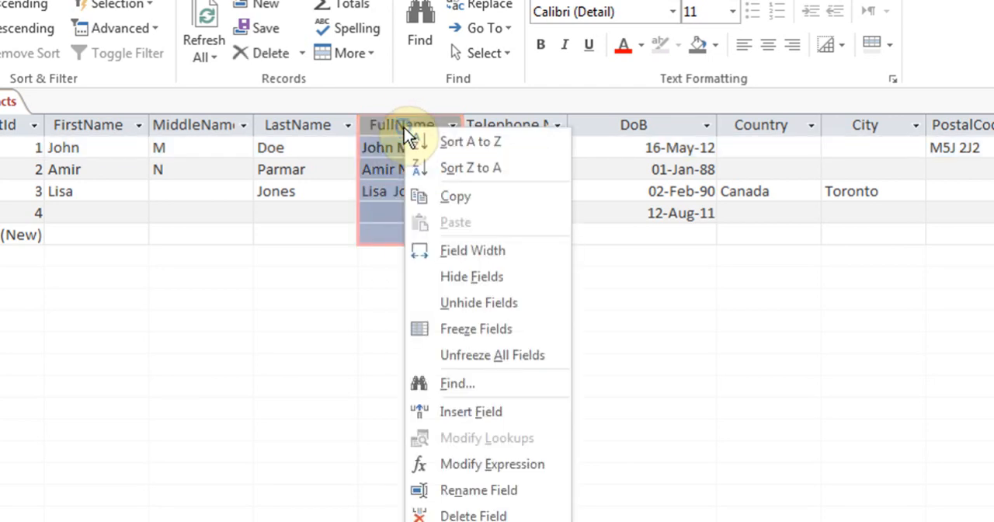
pyautogui.click(505, 466)
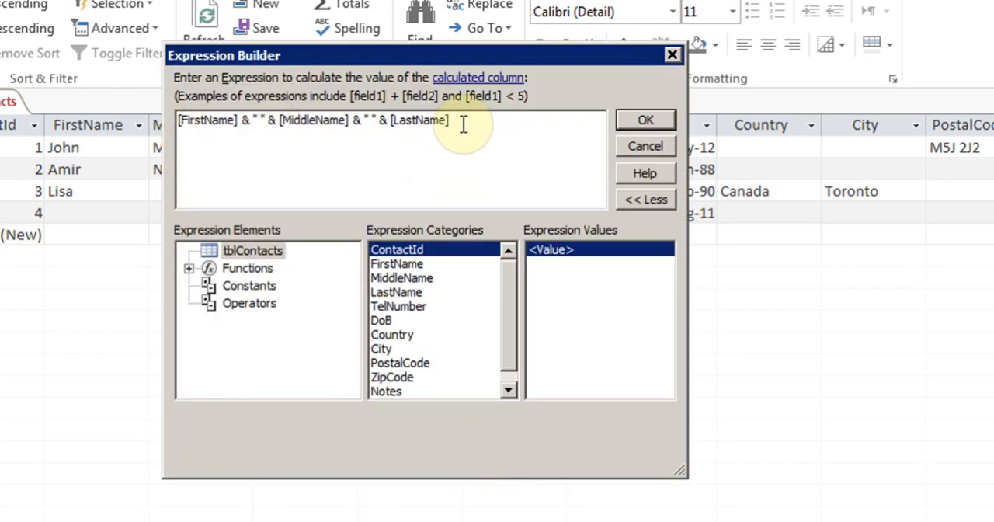
pyautogui.moveTo(459, 120); pyautogui.dragTo(146, 97)
pyautogui.press('Delete')
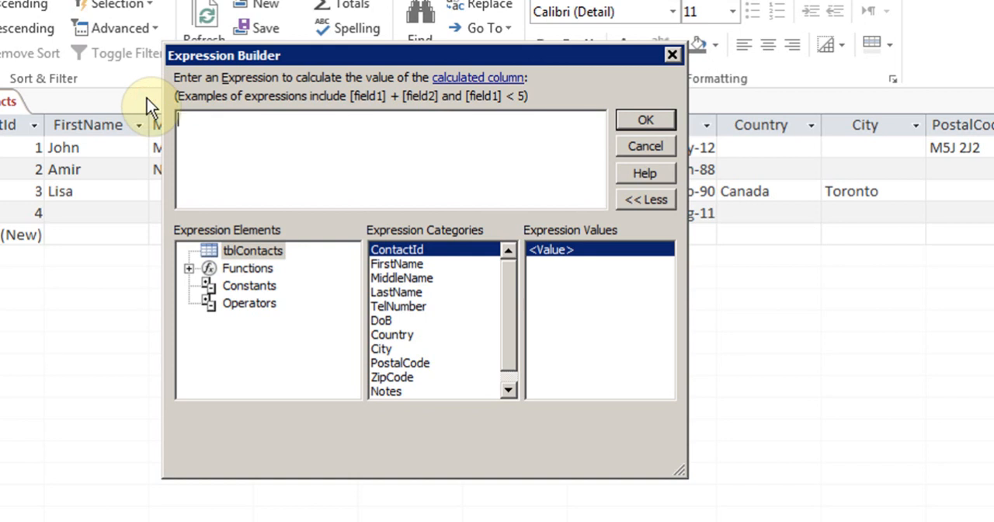
pyautogui.write('ii')
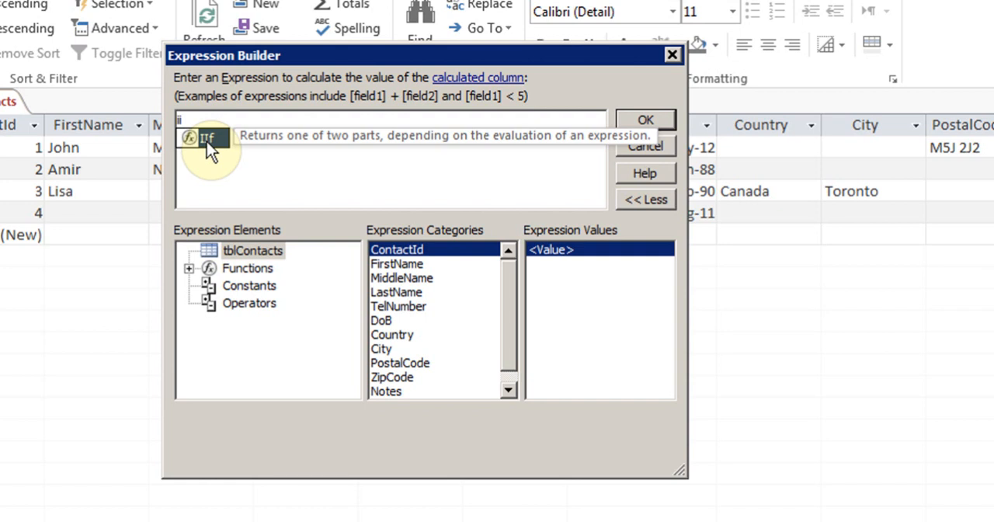
pyautogui.doubleClick(207, 140)
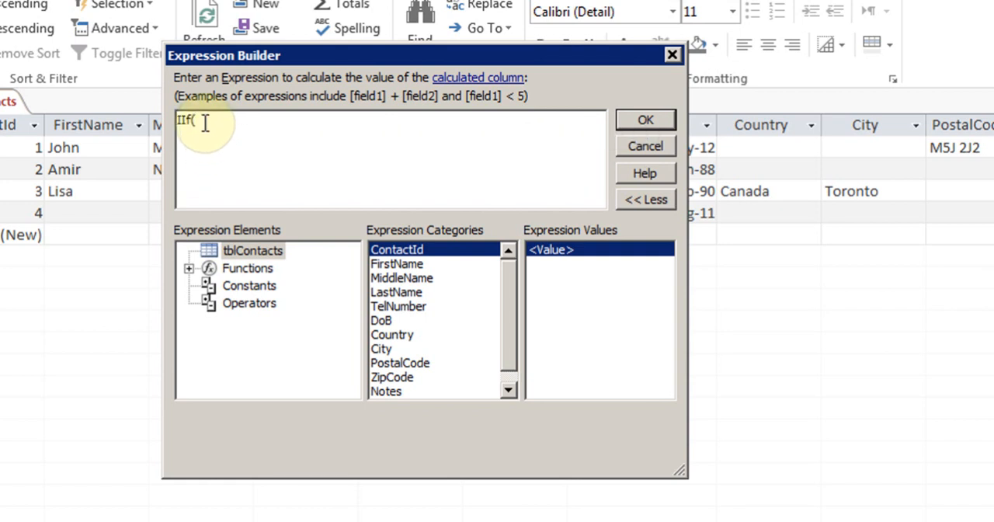
pyautogui.write('mi')
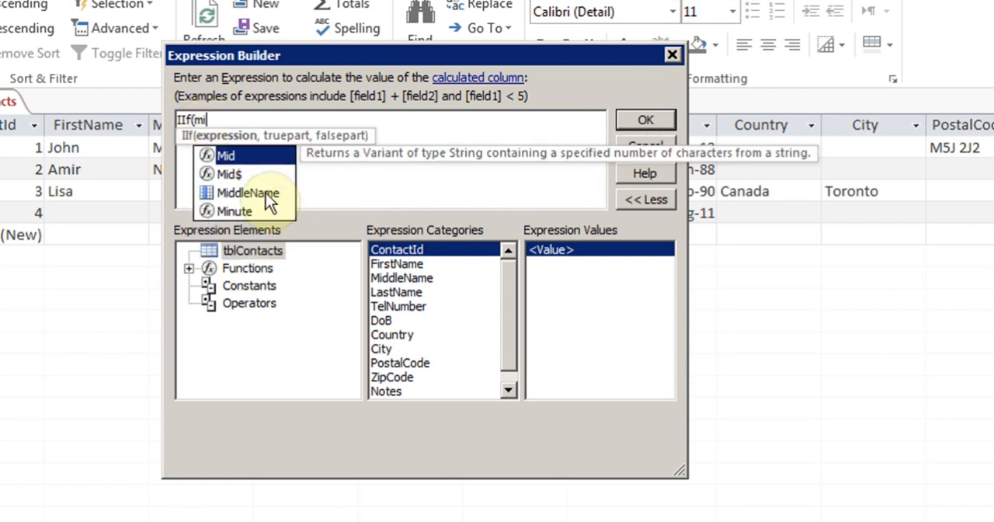
pyautogui.doubleClick(266, 192)
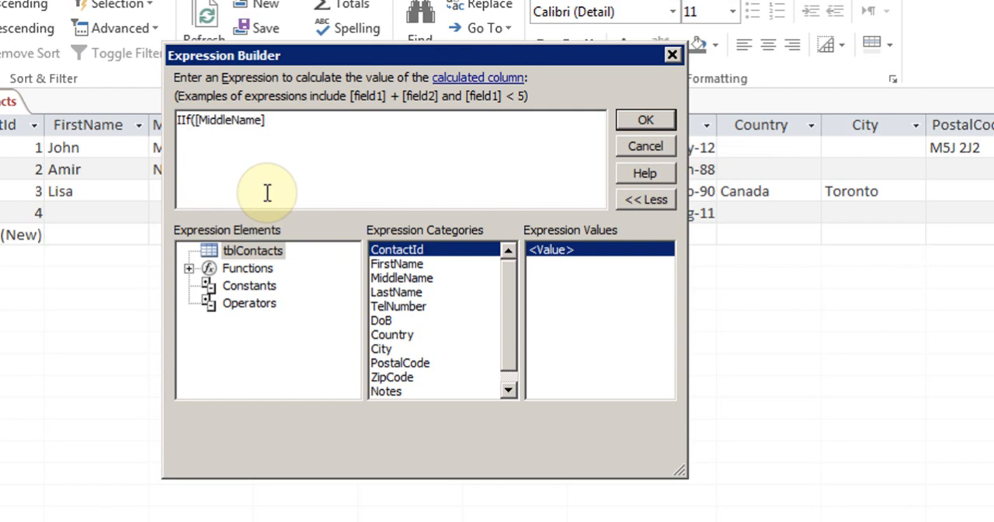
pyautogui.write('Is N')
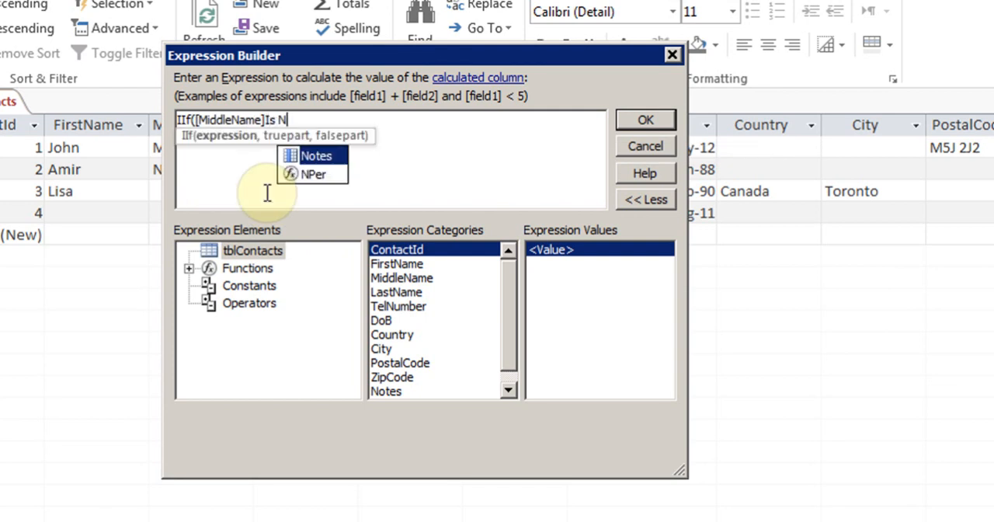
pyautogui.write('ull,')
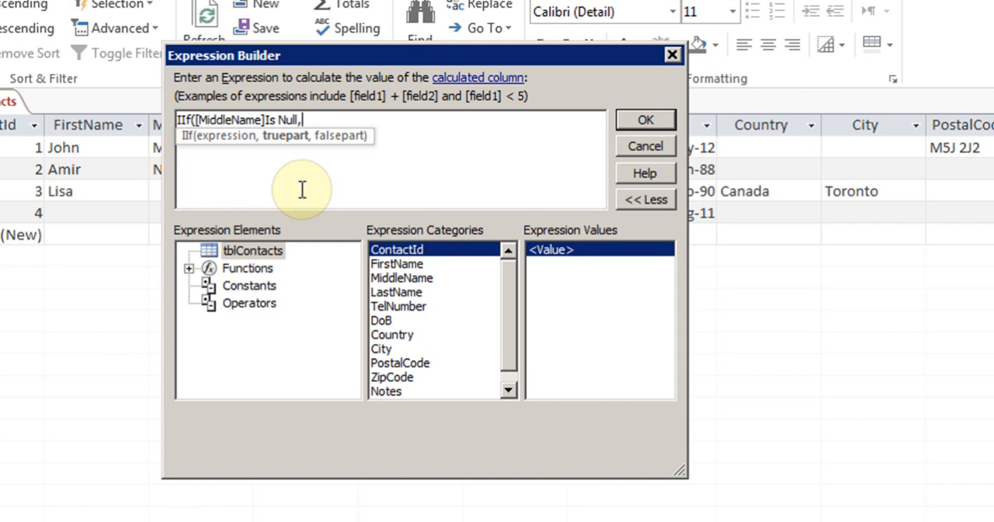
# Set the IIf function's true part to [FirstName]&" "&[LastName]
pyautogui.write('fir')
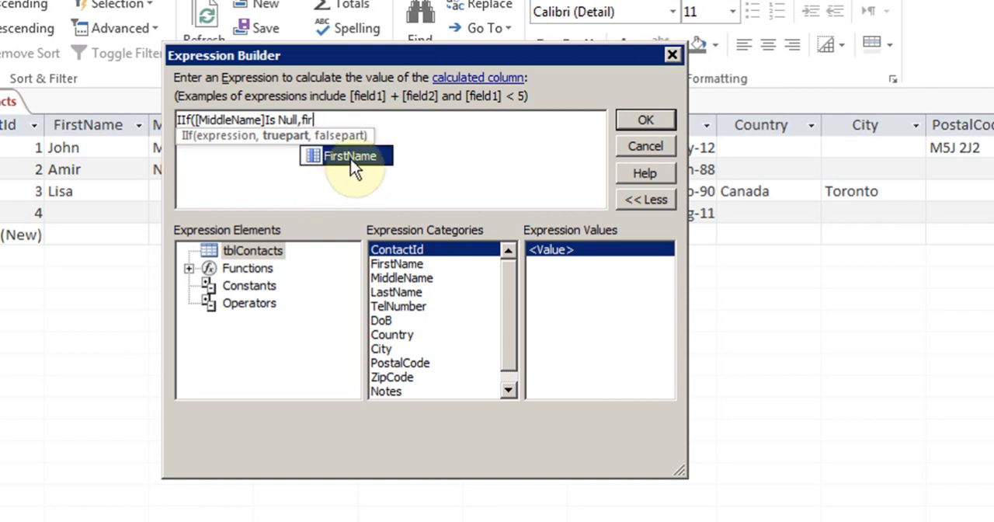
pyautogui.doubleClick(350, 157)
pyautogui.write('&')
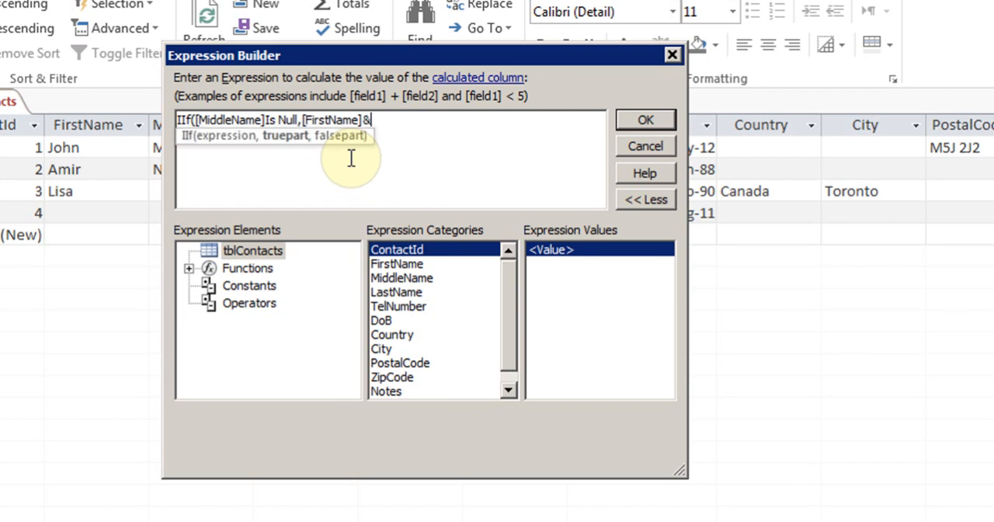
pyautogui.write('" "')
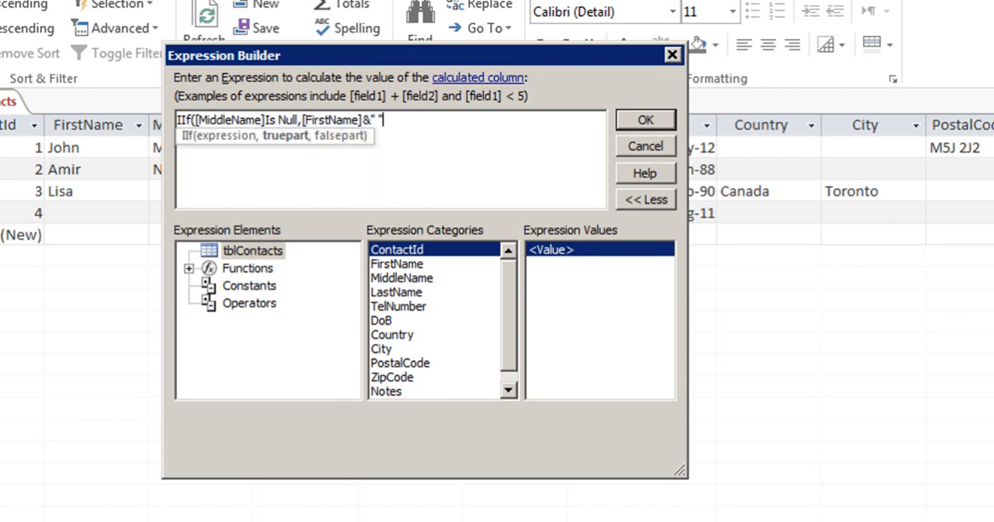
pyautogui.write('&')
pyautogui.write('las')
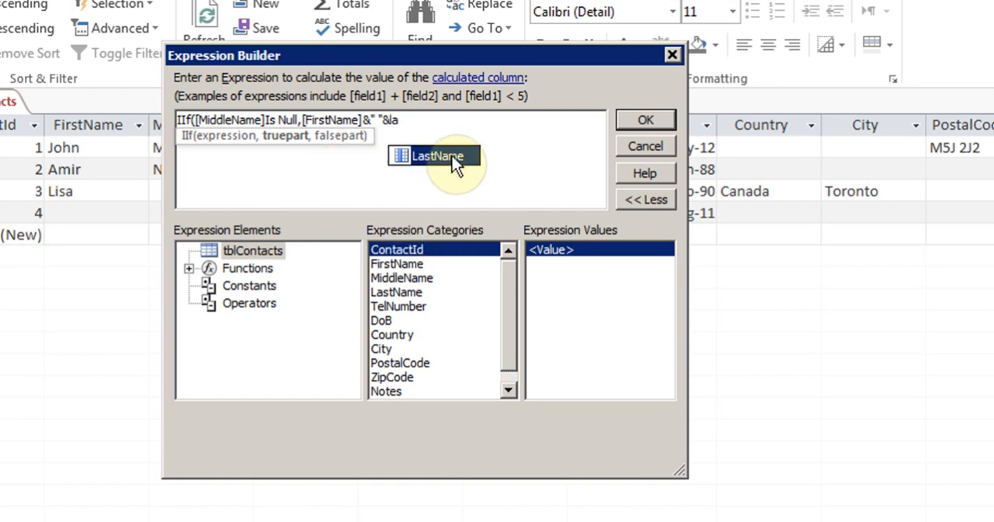
pyautogui.doubleClick(457, 156)
pyautogui.write(',')
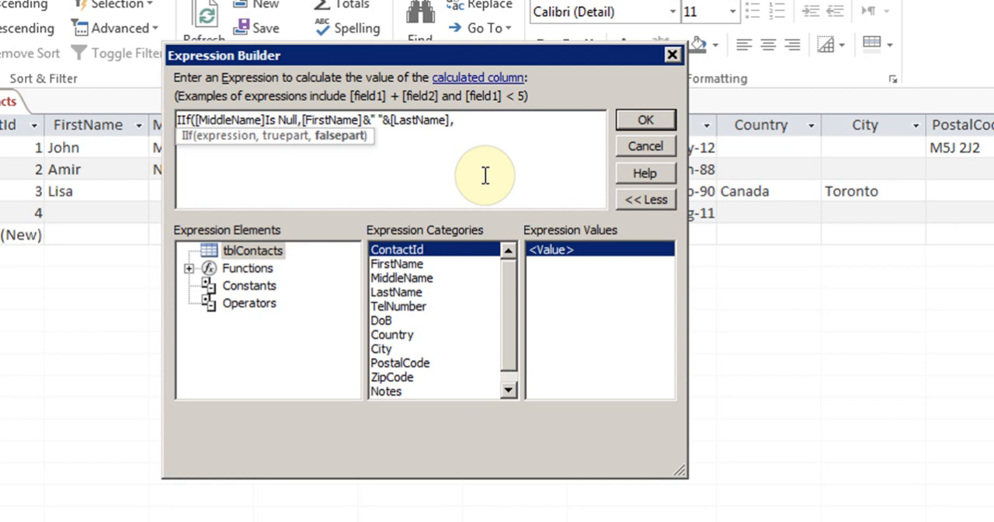
# Set the IIf function's false part to [FirstName]&" "&[MiddleName]&" "&[LastName], apply the expression and check the FullName value of record 3
pyautogui.write('fir')
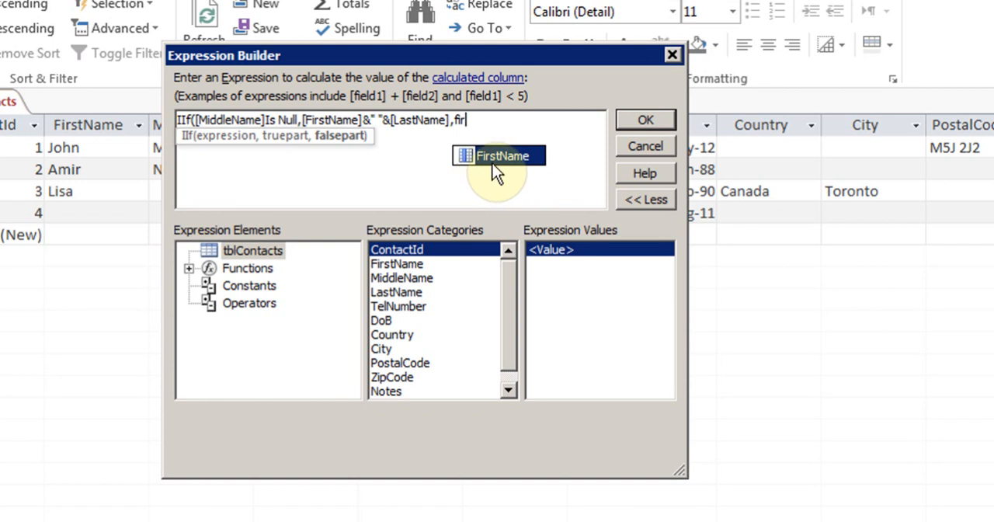
pyautogui.doubleClick(494, 158)
pyautogui.write('&')
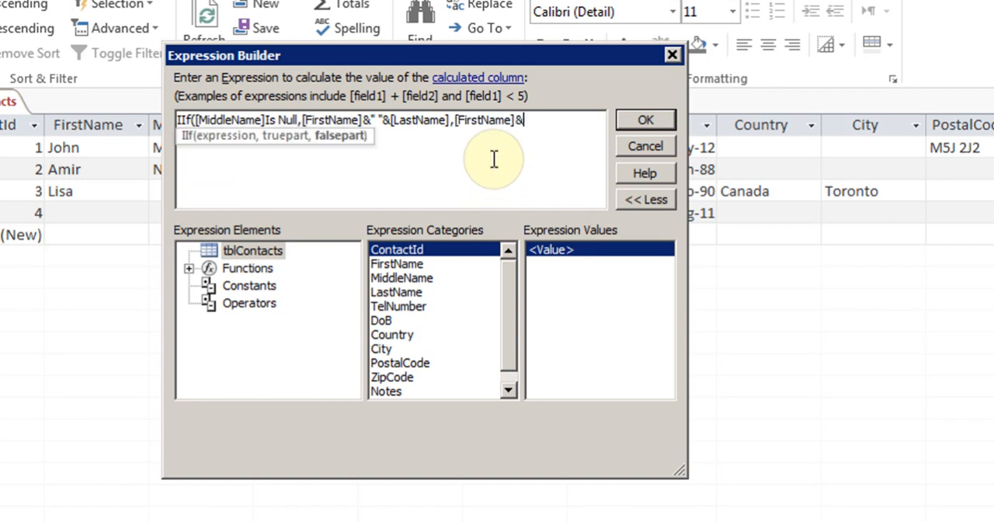
pyautogui.write('" "')
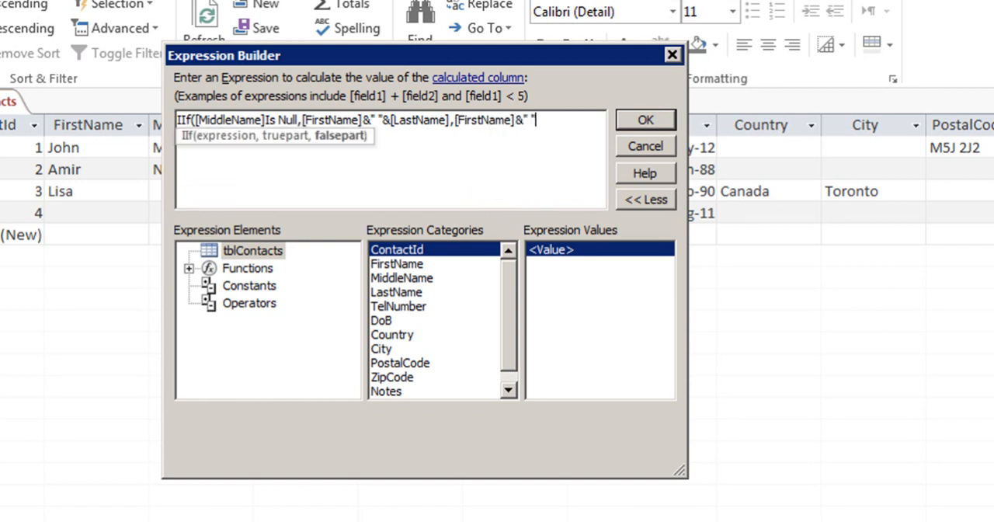
pyautogui.write('&mid')
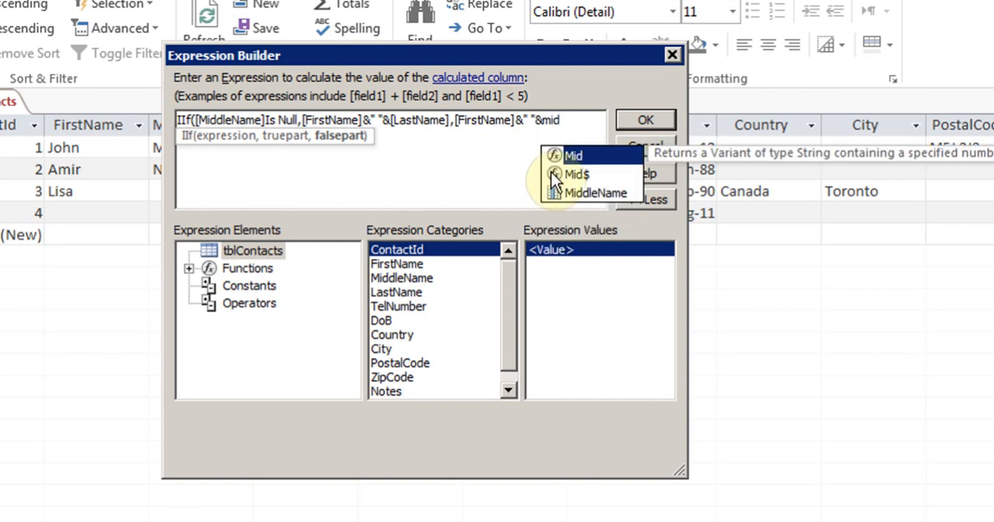
pyautogui.doubleClick(590, 192)
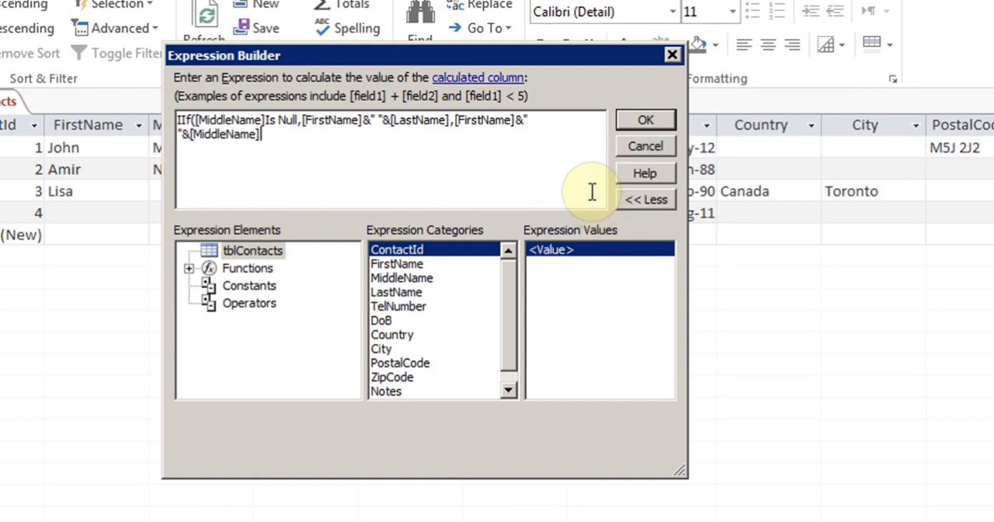
pyautogui.write('&')
pyautogui.write('" "')
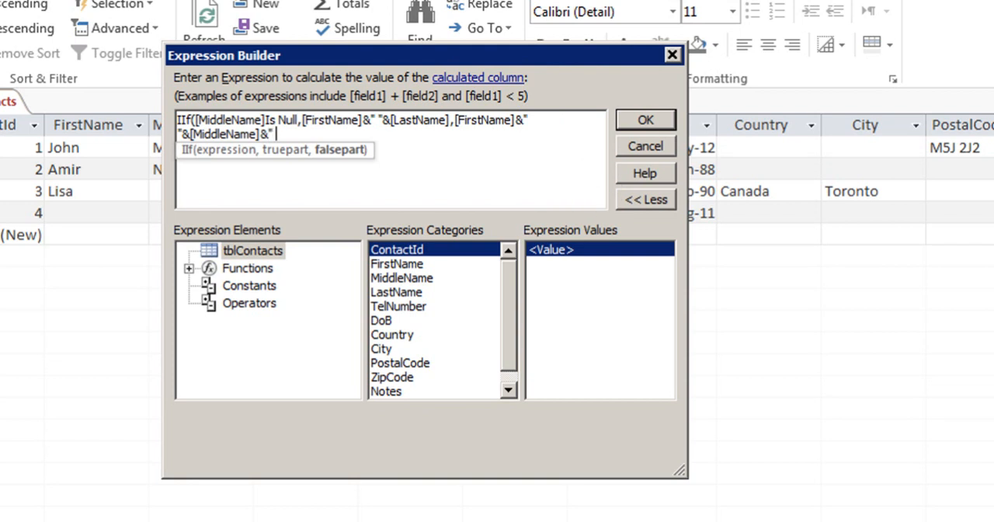
pyautogui.write('&la')
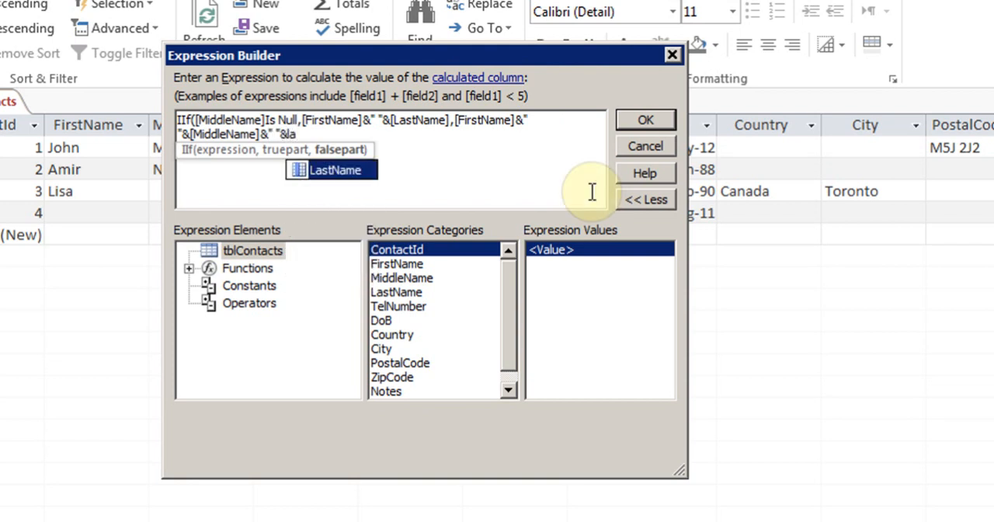
pyautogui.doubleClick(350, 171)
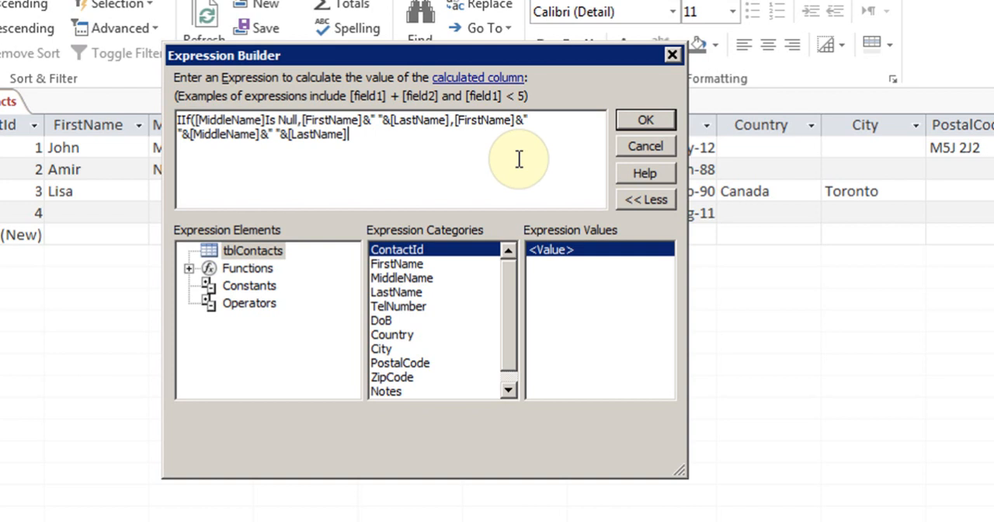
pyautogui.write(')')
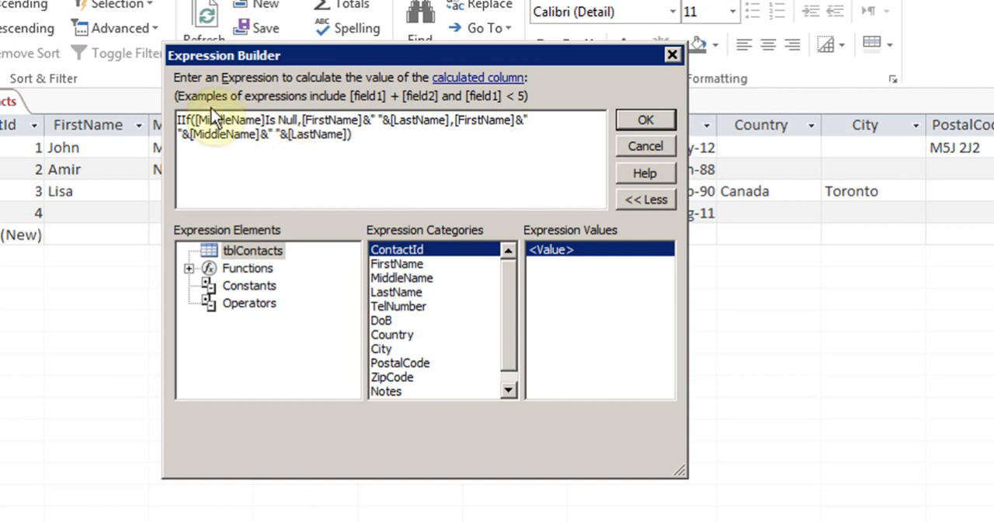
pyautogui.click(645, 123)
pyautogui.click(389, 191)
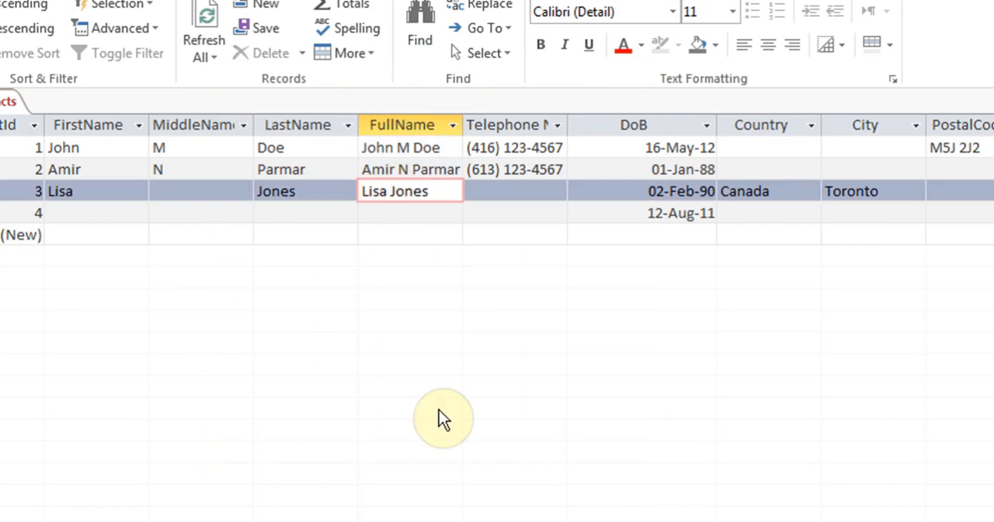
# Enter the middle initial j in record 3's MiddleName field to test the FullName calculation
pyautogui.press('Right')
pyautogui.press('Left')
pyautogui.press('Right')
pyautogui.click(192, 192)
pyautogui.write('j')
pyautogui.press('Tab')
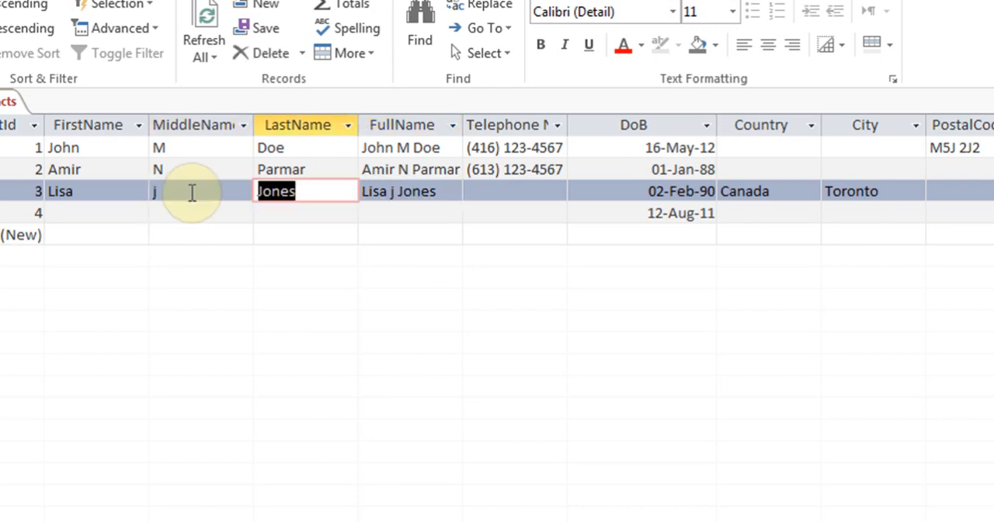
# Fill in record 4's first, middle and last names and check the FullName values of records 4 and 3
pyautogui.press('Down')
pyautogui.hotkey('shift', 'Tab')
pyautogui.hotkey('shift', 'Tab')
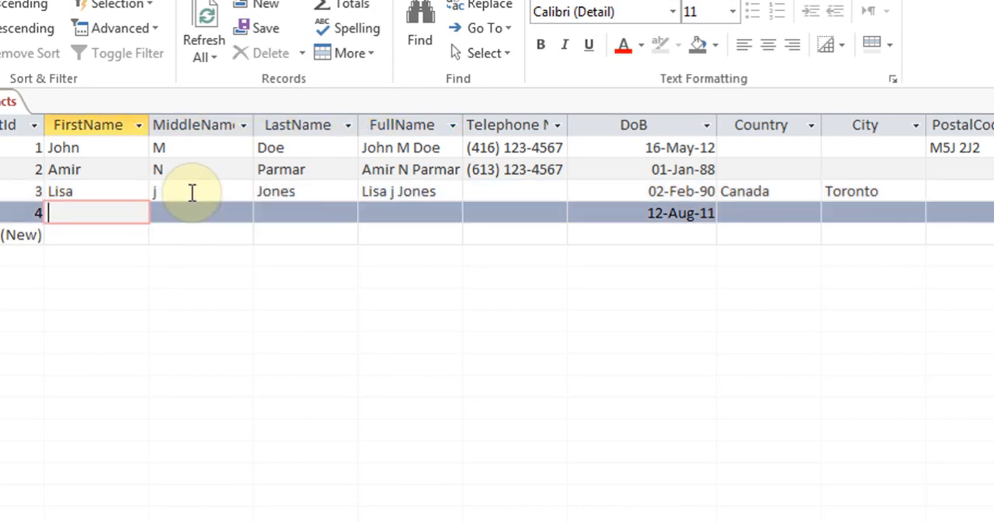
pyautogui.write('Mary')
pyautogui.press('Tab')
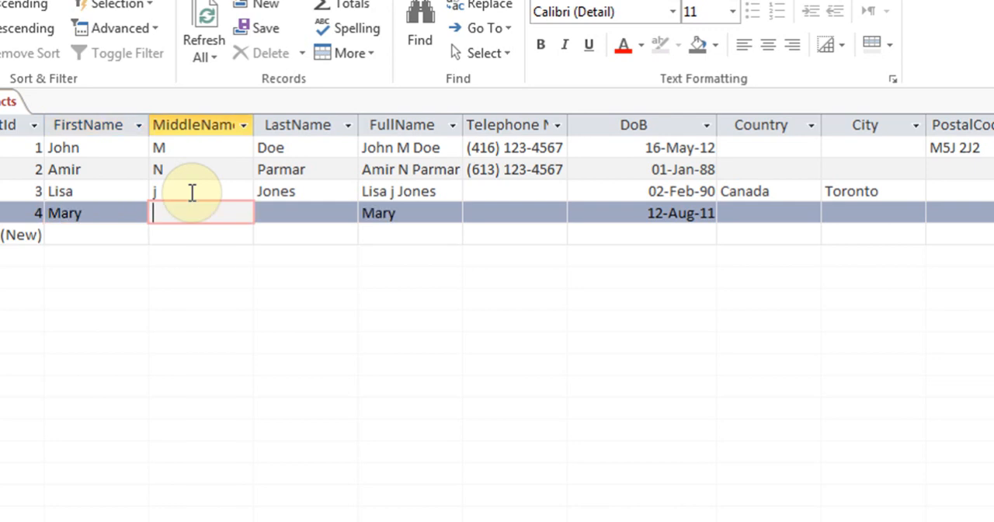
pyautogui.write('Fink')
pyautogui.press('BackSpace')
pyautogui.write('k')
pyautogui.press('Tab')
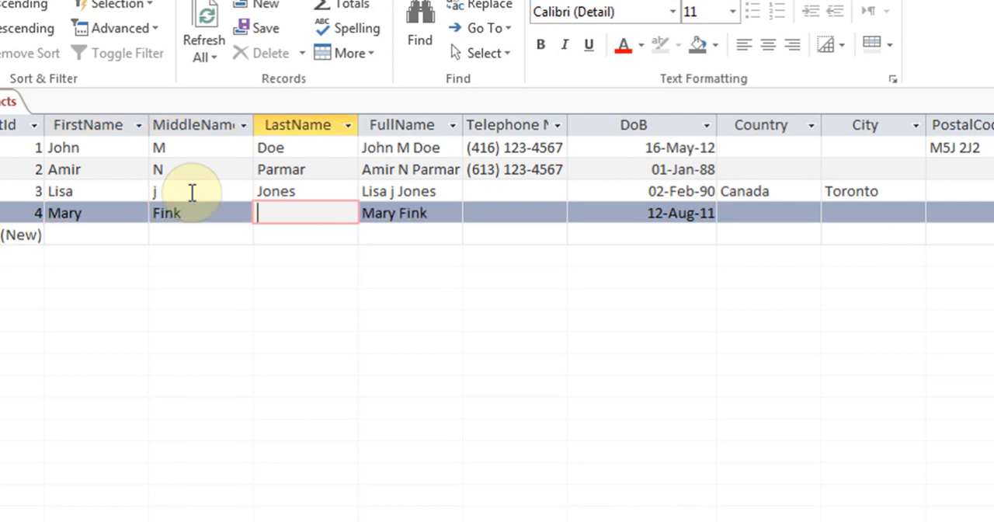
pyautogui.write('Joe')
pyautogui.press('Tab')
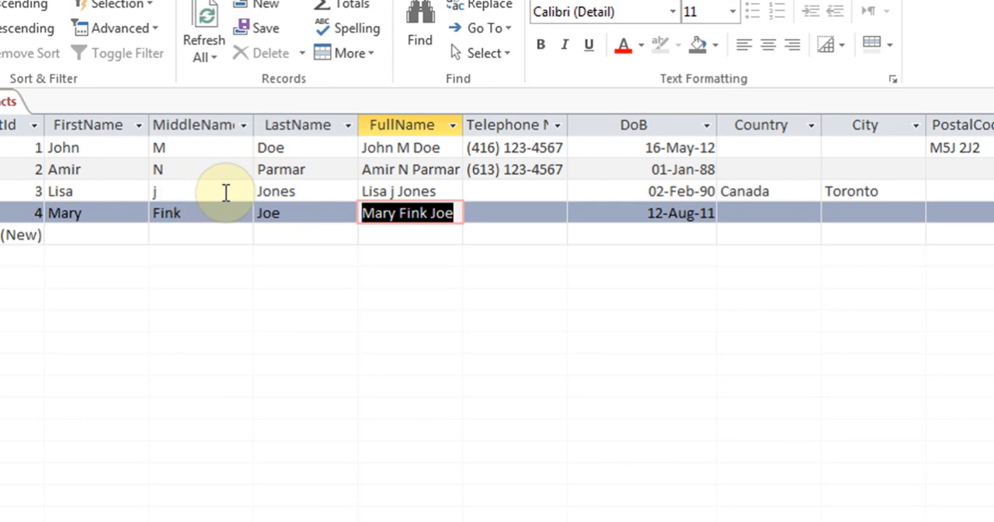
pyautogui.click(419, 192)
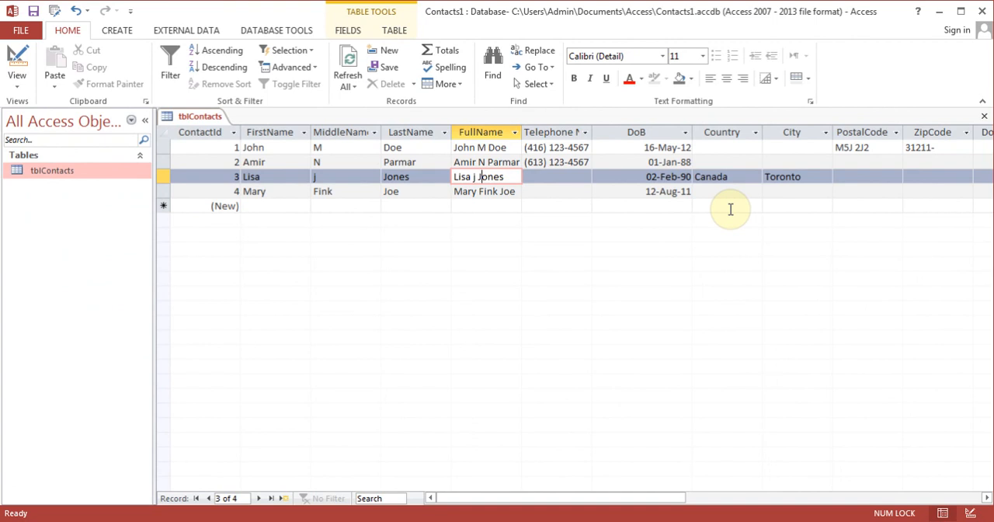
# Close tblContacts with its layout changes saved and create a new blank table in Design view
pyautogui.click(985, 118)
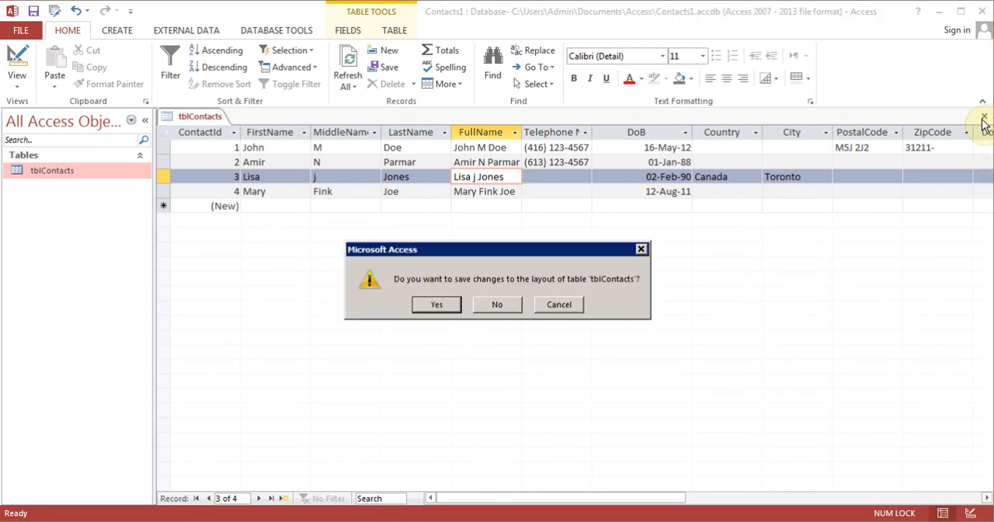
pyautogui.click(439, 305)
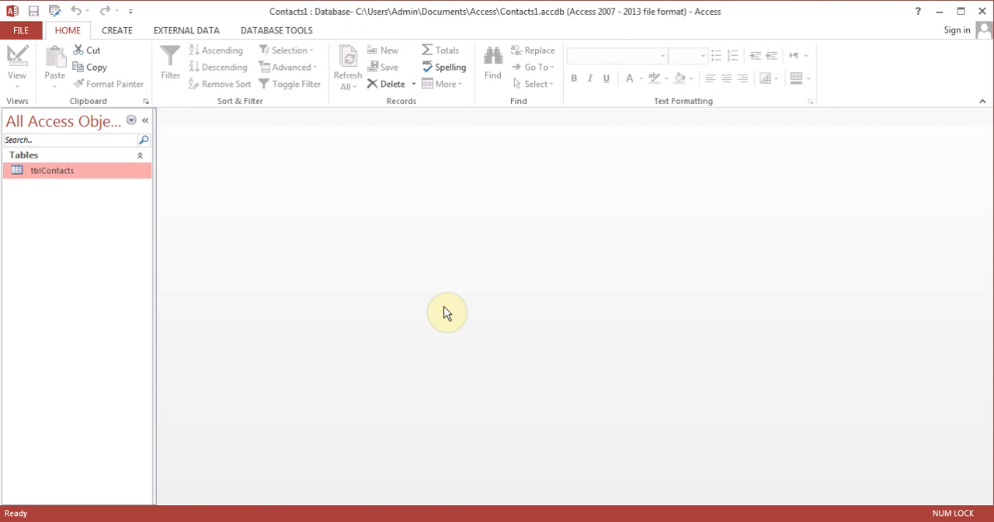
pyautogui.click(115, 32)
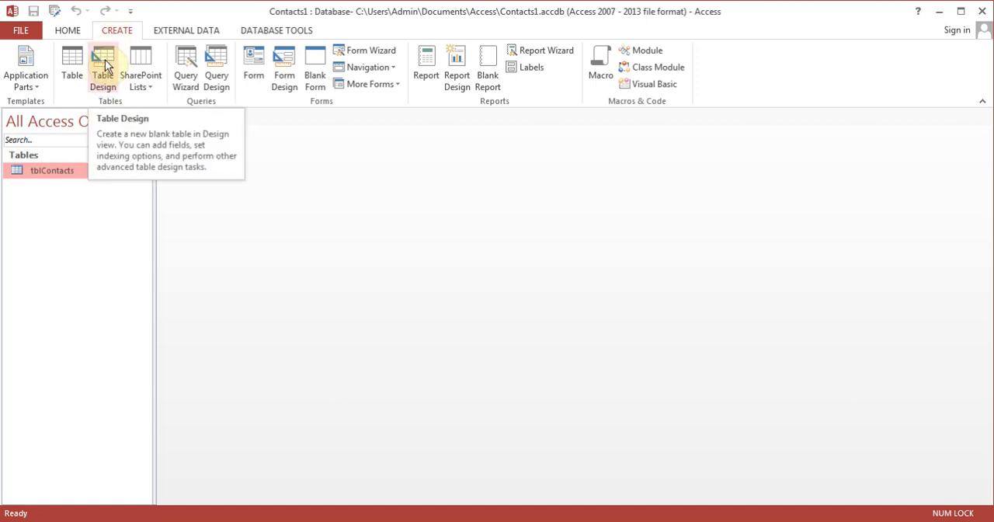
pyautogui.click(105, 62)
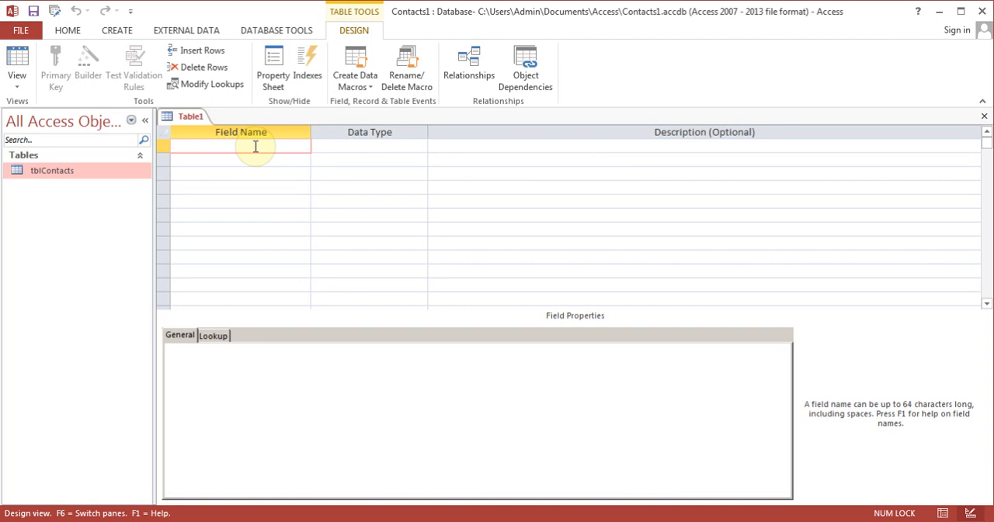
# Add a SalesId field with the AutoNumber data type and make it the primary key
pyautogui.write('SalesId')
pyautogui.press('Tab')
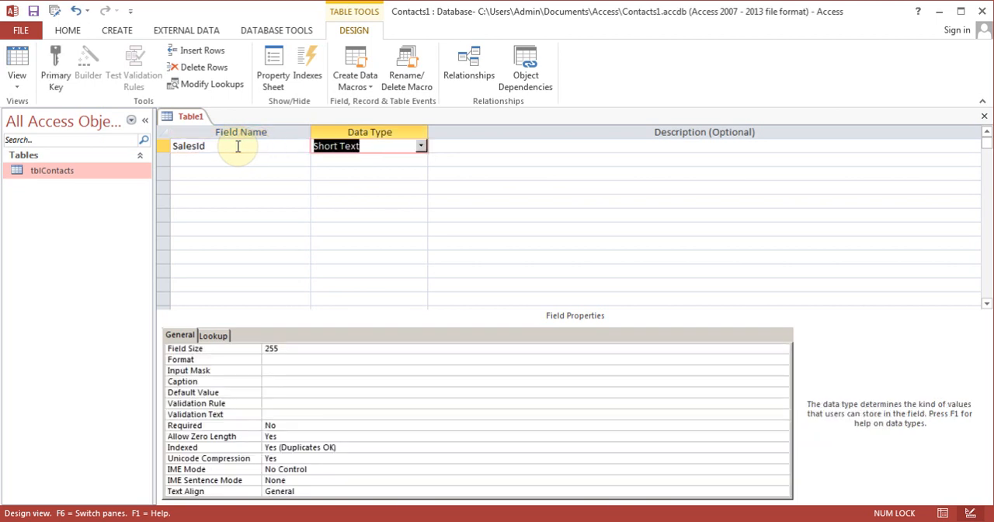
pyautogui.click(420, 146)
pyautogui.click(366, 228)
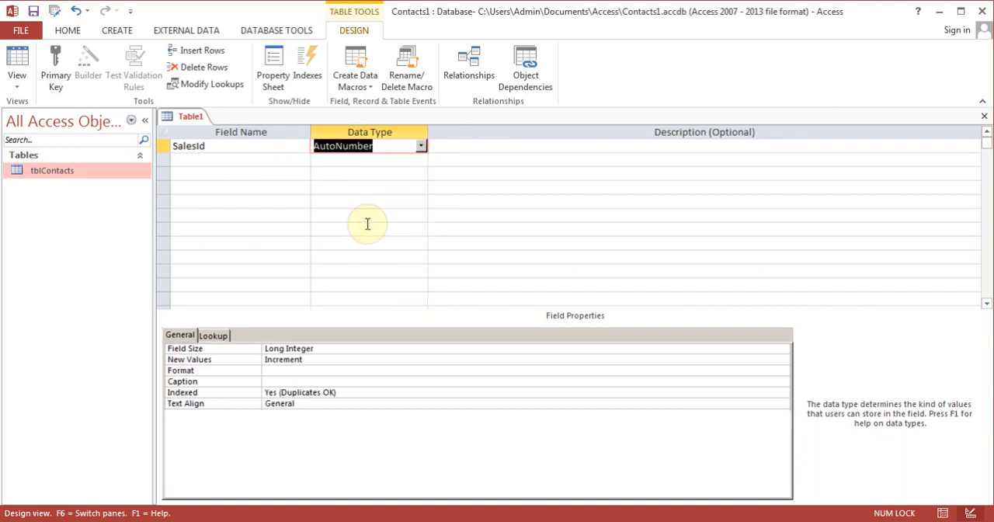
pyautogui.click(56, 62)
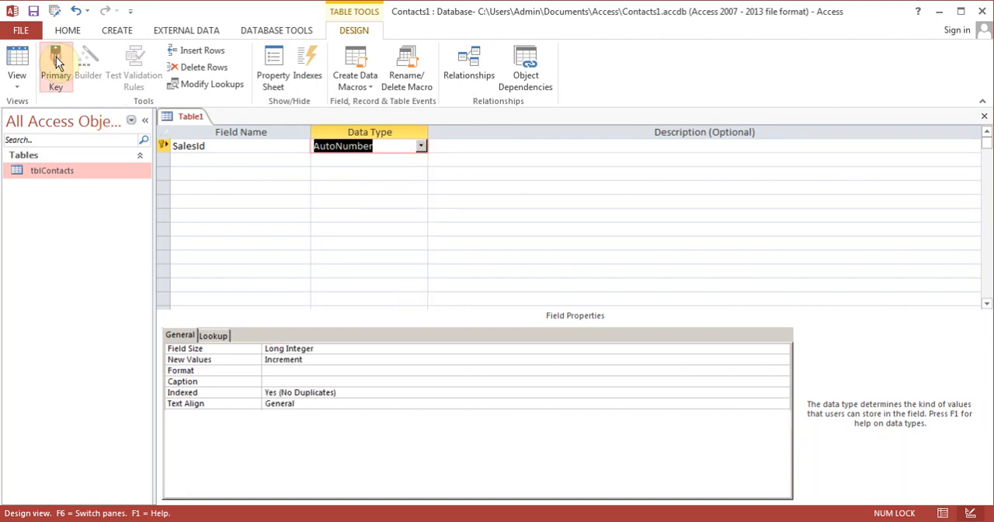
# Save the new table under the name tblSales
pyautogui.click(33, 11)
pyautogui.write('t')
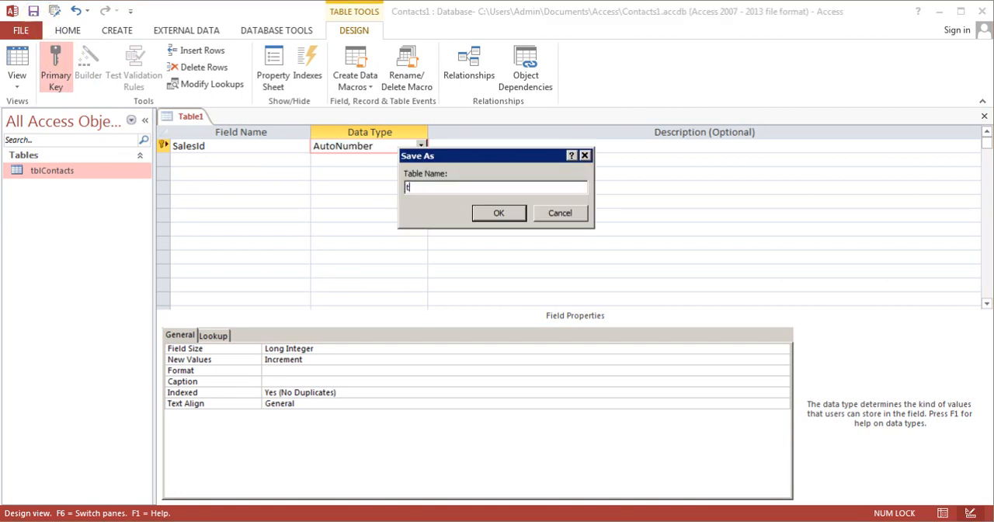
pyautogui.write('blsale')
pyautogui.press('BackSpace')
pyautogui.press('BackSpace')
pyautogui.write('Sale')
pyautogui.click(490, 212)
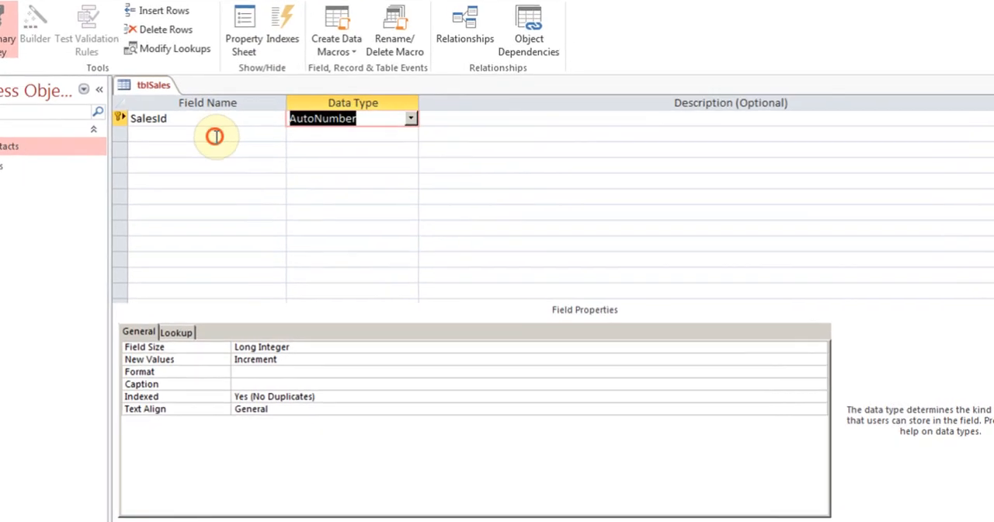
# Add a ProductName field with the Short Text data type below SalesId
pyautogui.click(264, 163)
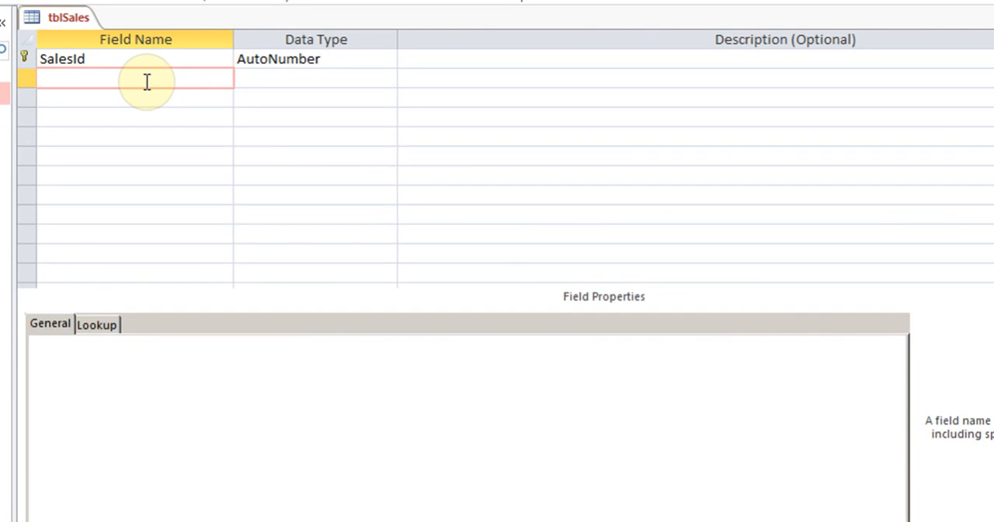
pyautogui.write('ProductName')
pyautogui.press('Tab')
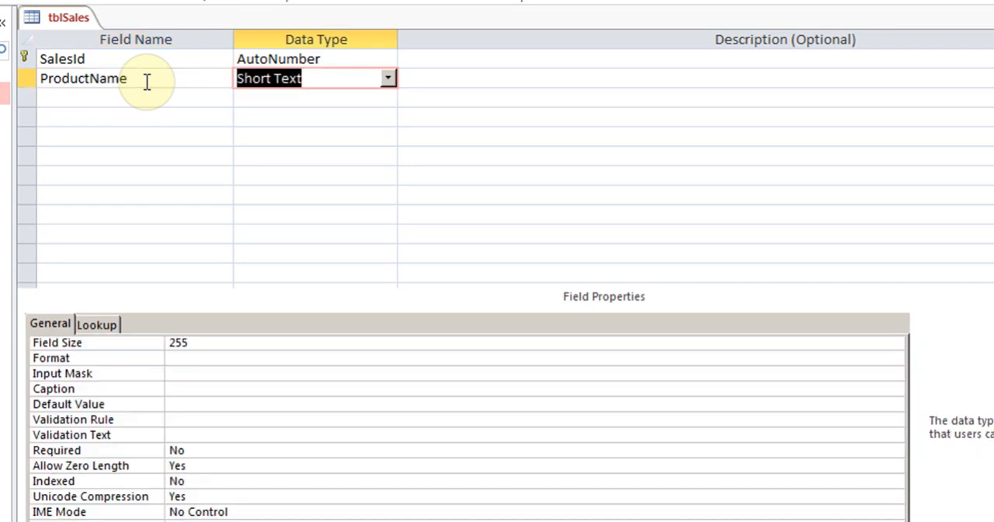
# Add a Price field with the Currency data type below ProductName
pyautogui.press('Tab')
pyautogui.press('Tab')
pyautogui.write('Price')
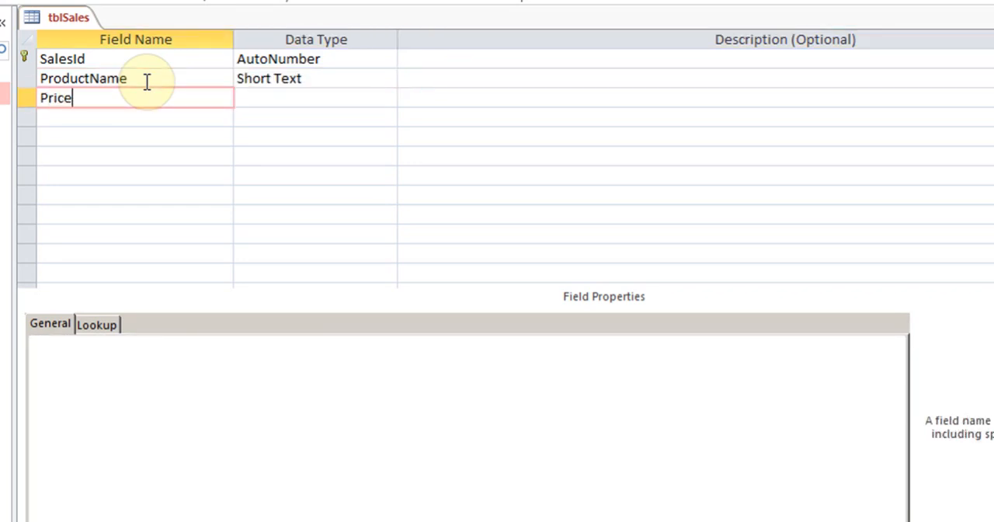
pyautogui.press('Tab')
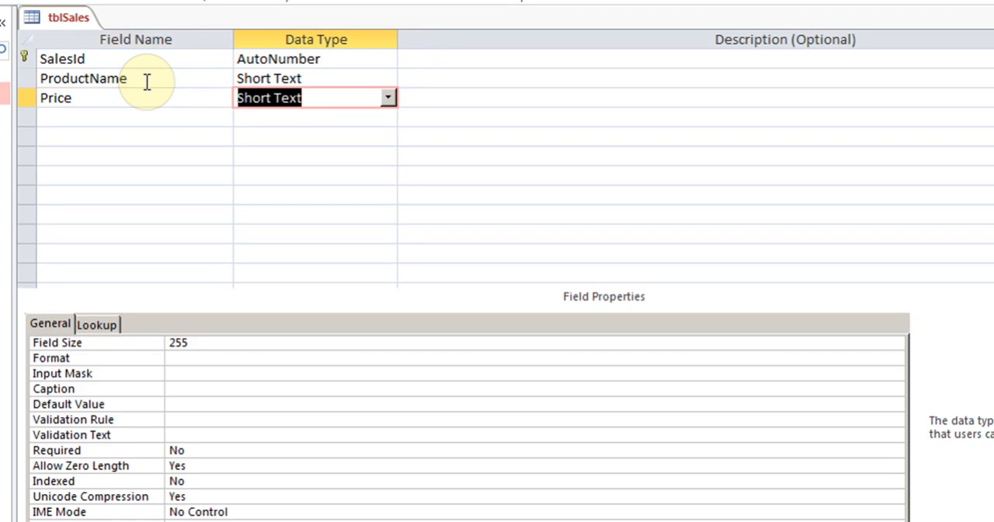
pyautogui.click(391, 96)
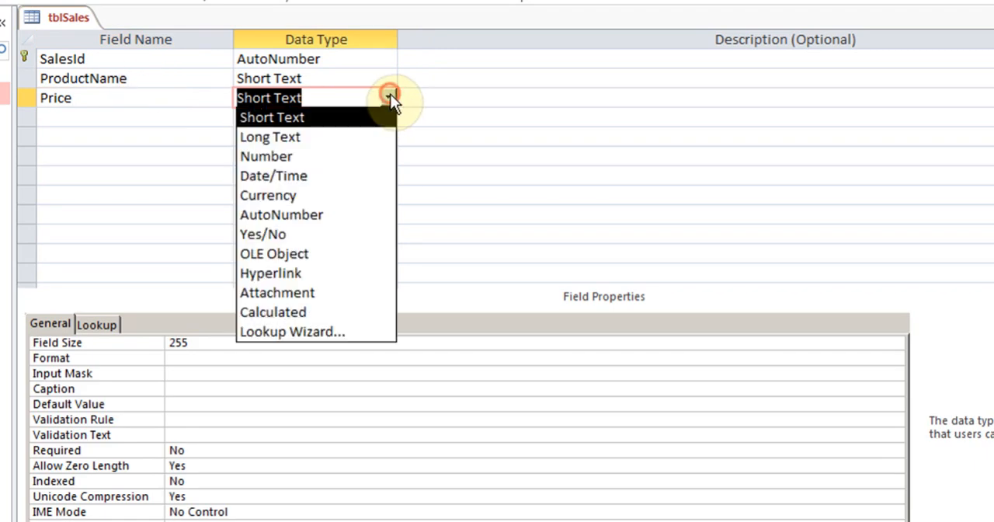
pyautogui.click(328, 195)
# Add a Quantity field with the Number data type below Price
pyautogui.click(112, 114)
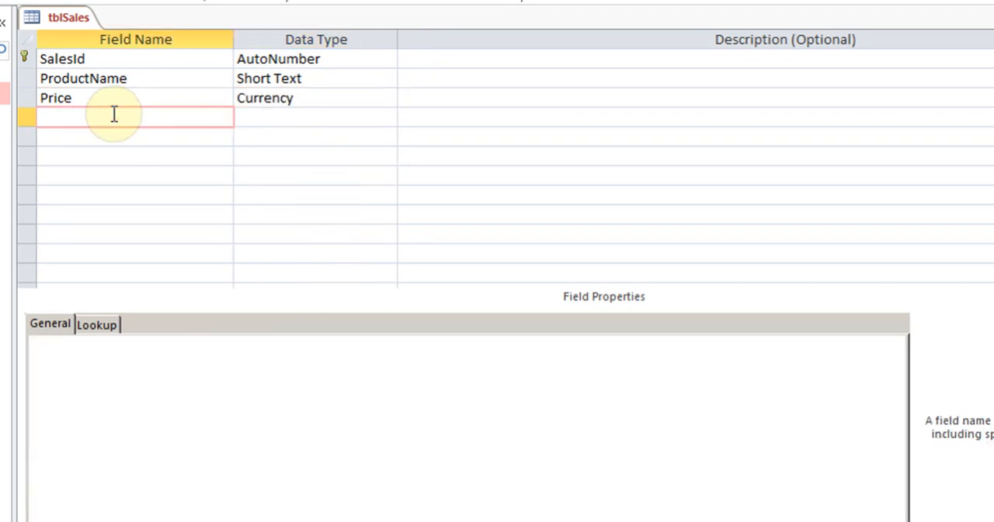
pyautogui.write('Quantity')
pyautogui.press('Tab')
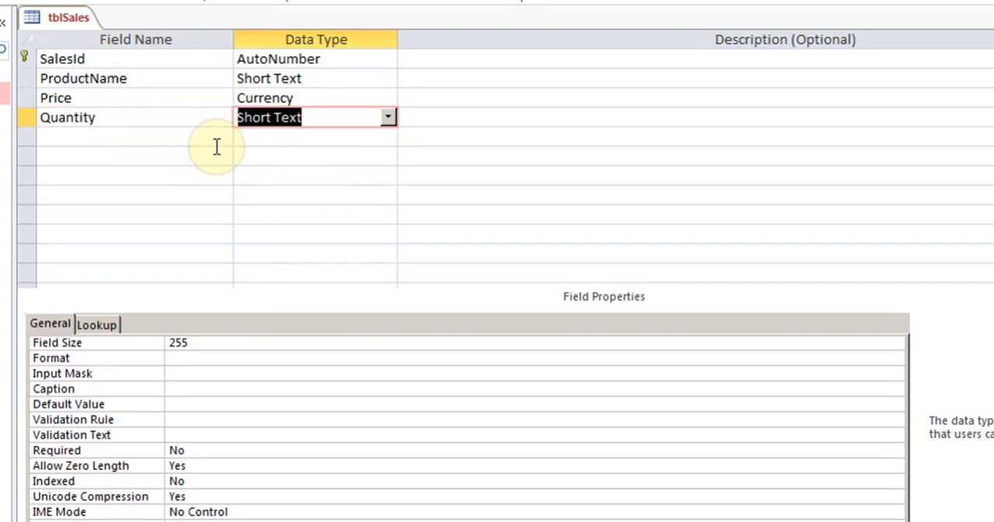
pyautogui.click(391, 118)
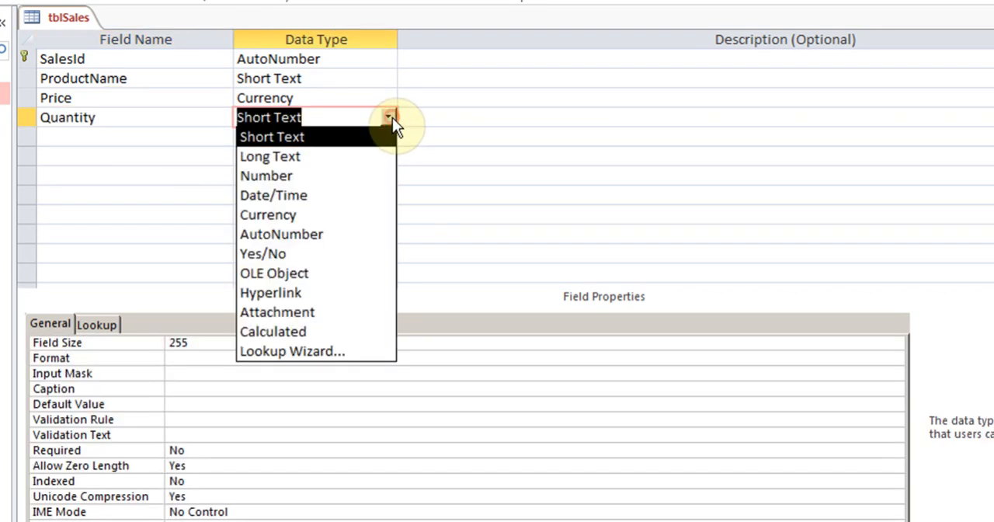
pyautogui.click(348, 177)
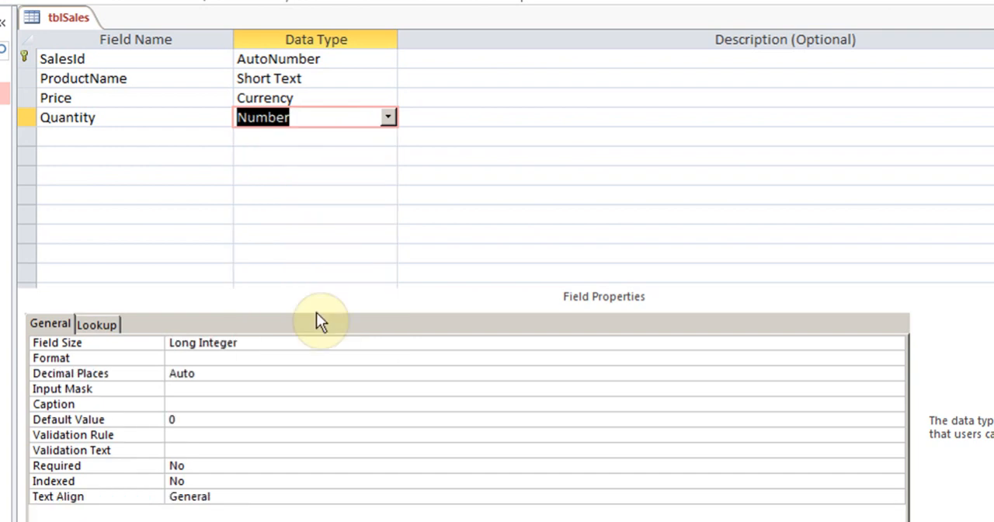
# Try Integer as the Quantity field's size and return it to Long Integer
pyautogui.click(268, 342)
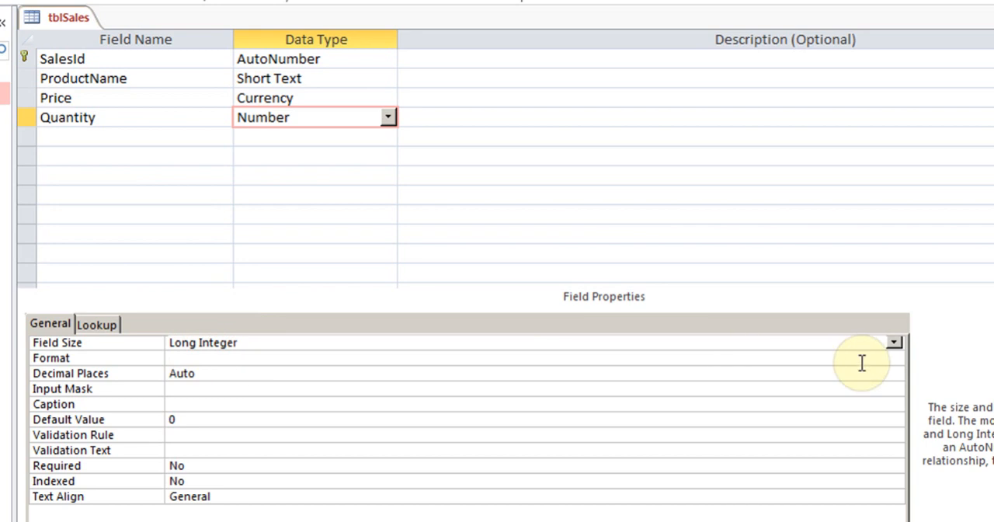
pyautogui.click(893, 342)
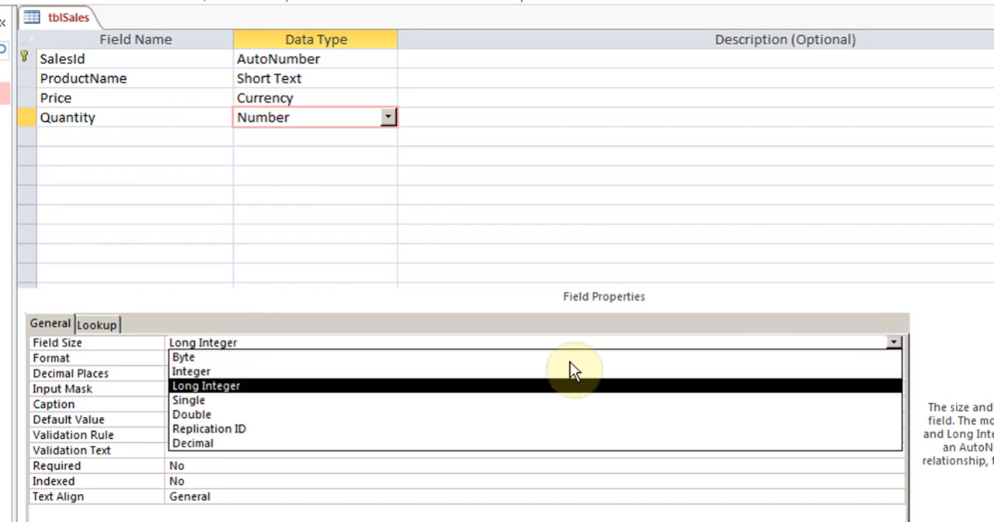
pyautogui.click(265, 372)
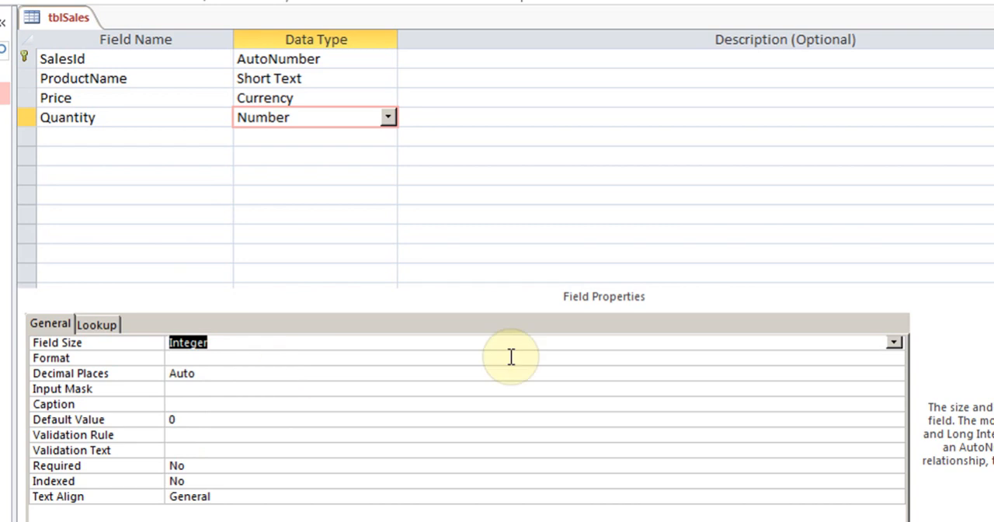
pyautogui.click(895, 344)
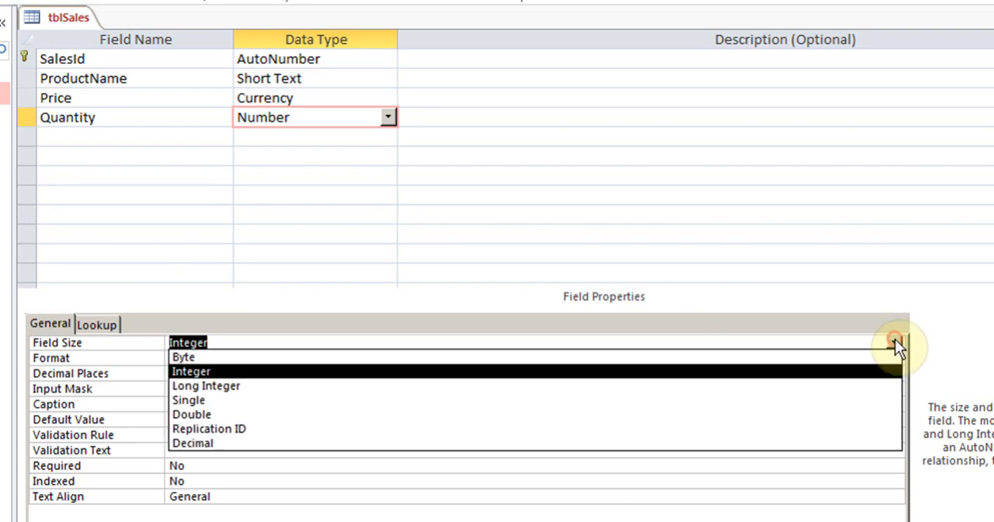
pyautogui.click(250, 386)
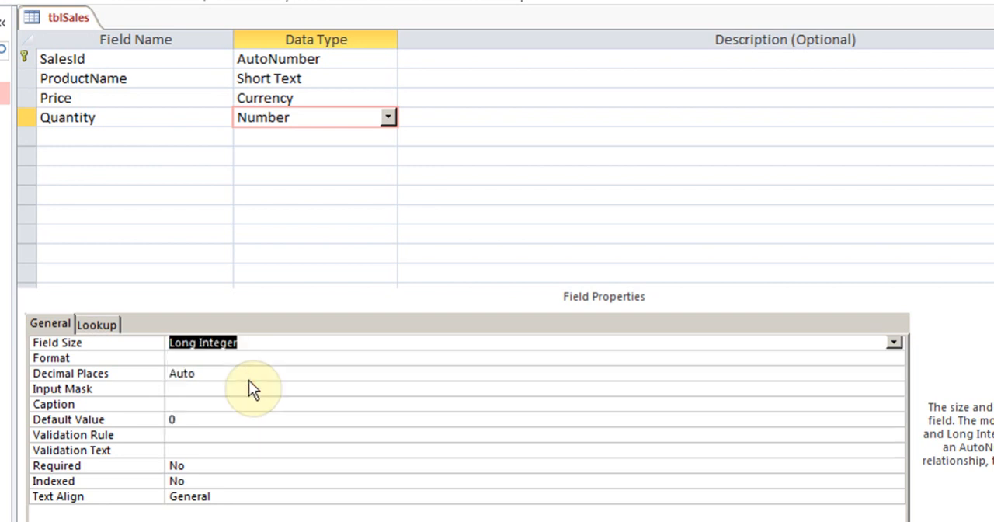
# Add a TotalPrice field below Quantity and set its data type to Calculated
pyautogui.click(135, 137)
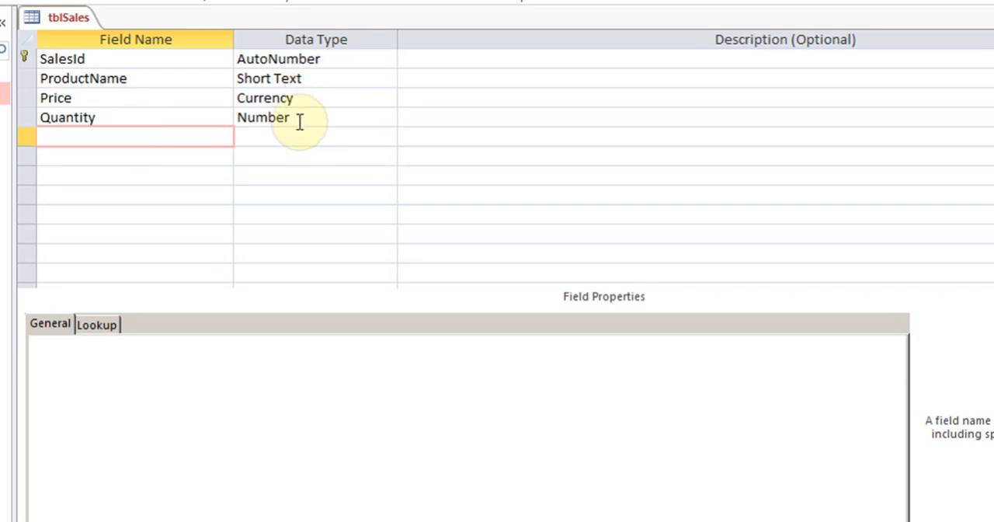
pyautogui.write('tot')
pyautogui.press('BackSpace')
pyautogui.press('BackSpace')
pyautogui.press('BackSpace')
pyautogui.write('ToaalPrice')
pyautogui.press('Tab')
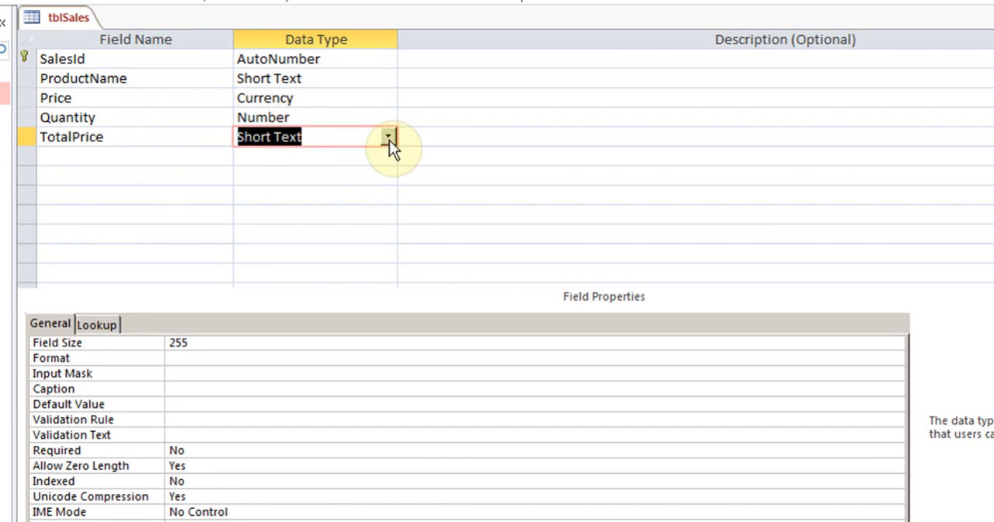
pyautogui.click(389, 138)
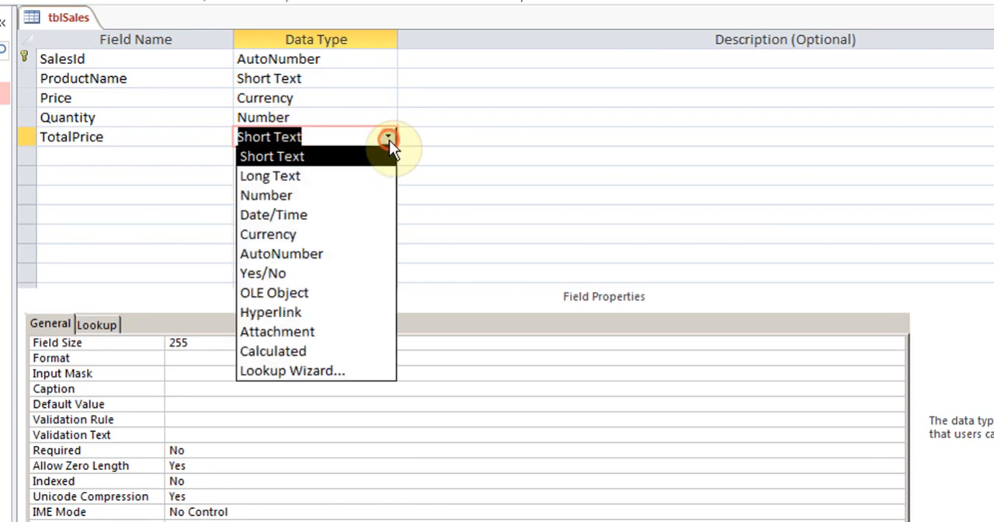
pyautogui.click(351, 353)
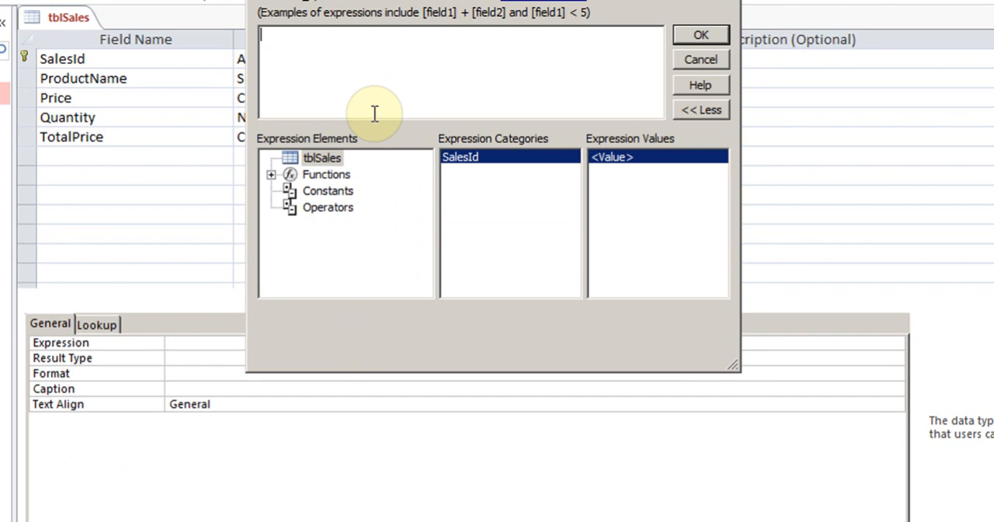
pyautogui.write('p')
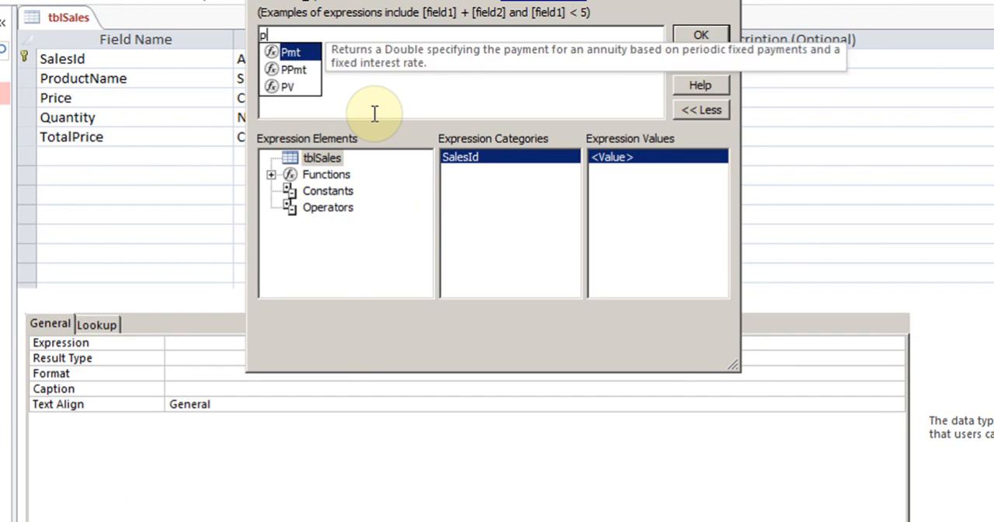
pyautogui.write('ri')
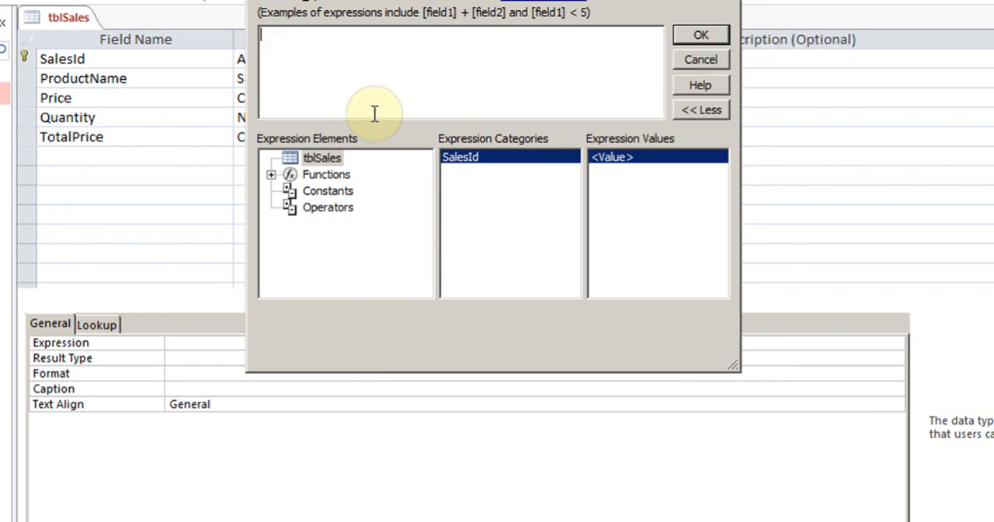
pyautogui.write('p')
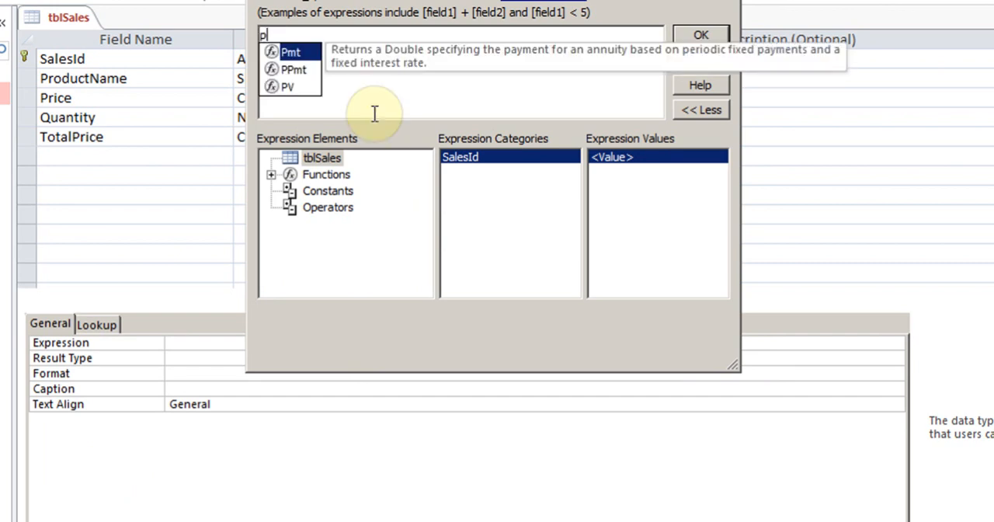
pyautogui.write('ric')
pyautogui.press('BackSpace')
pyautogui.press('BackSpace')
pyautogui.press('BackSpace')
pyautogui.write('ri')
pyautogui.press('BackSpace')
pyautogui.press('BackSpace')
pyautogui.press('BackSpace')
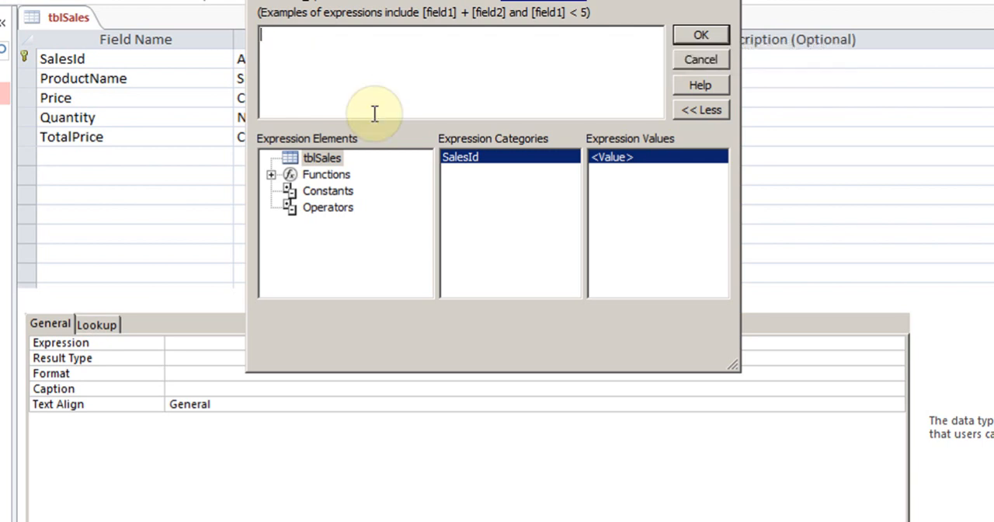
# Abandon the calculated expression, delete the TotalPrice field from tblSales and save the table
pyautogui.write('Pr')
pyautogui.click(702, 60)
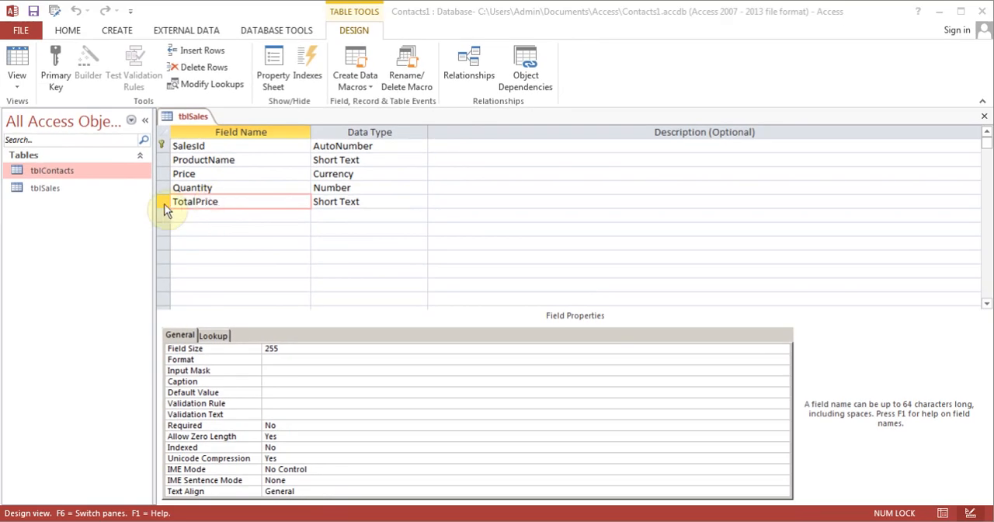
pyautogui.click(205, 67)
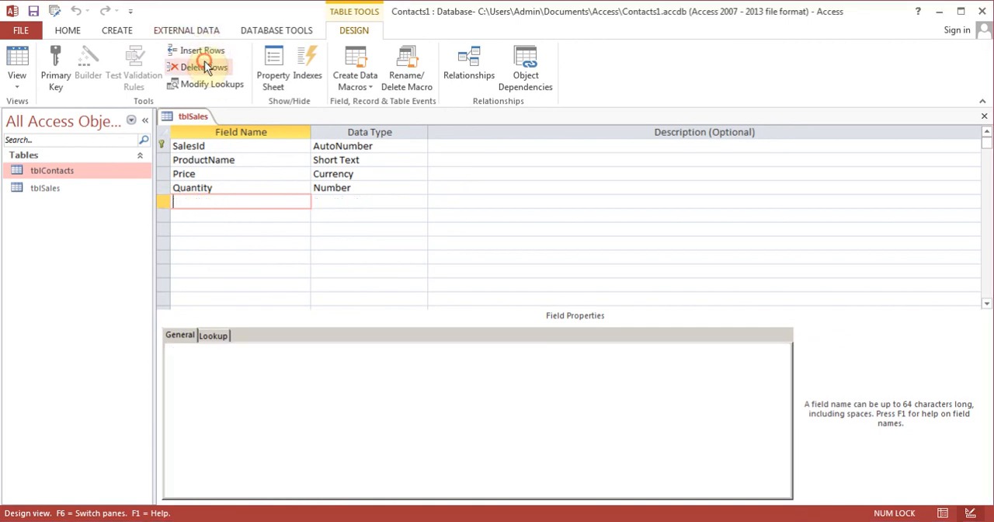
pyautogui.click(32, 11)
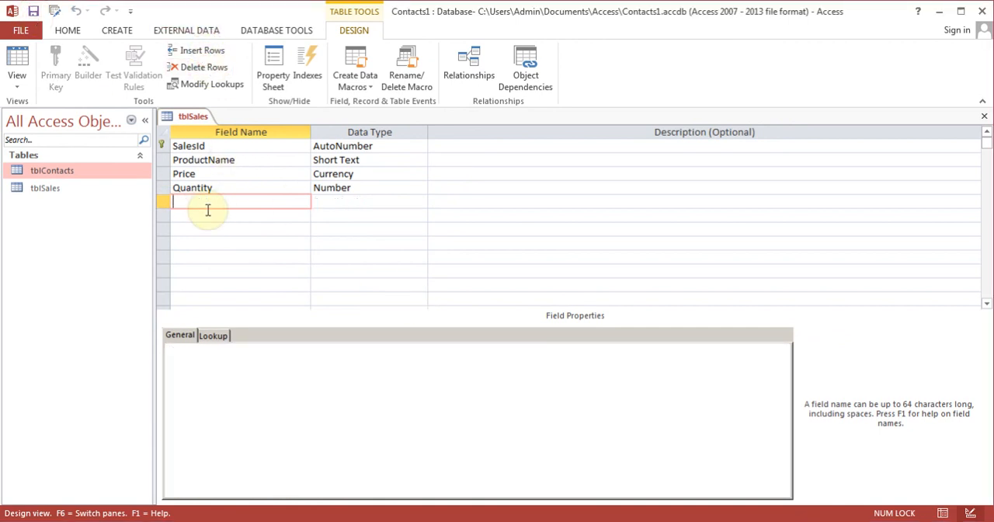
# Add a field named Total below Quantity and set its data type to Calculated
pyautogui.write('Total')
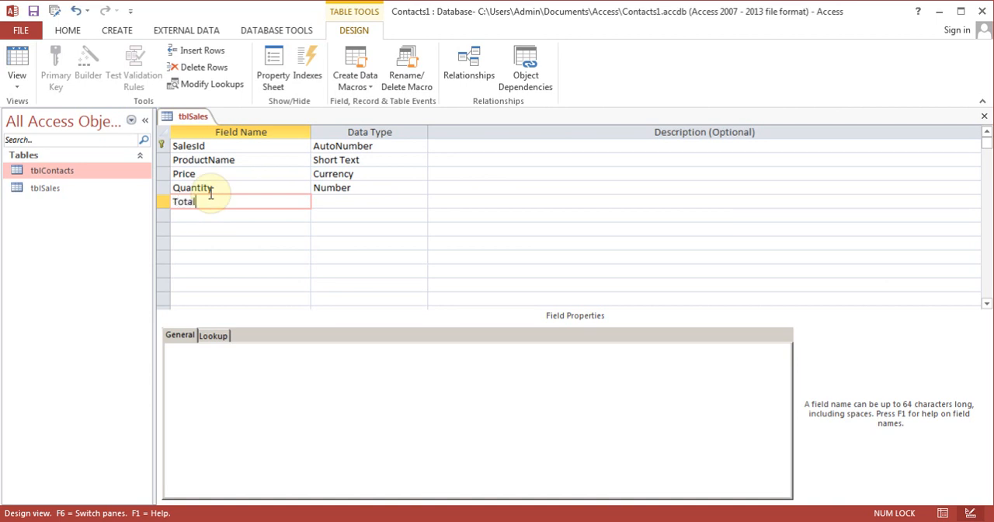
pyautogui.write('Pric')
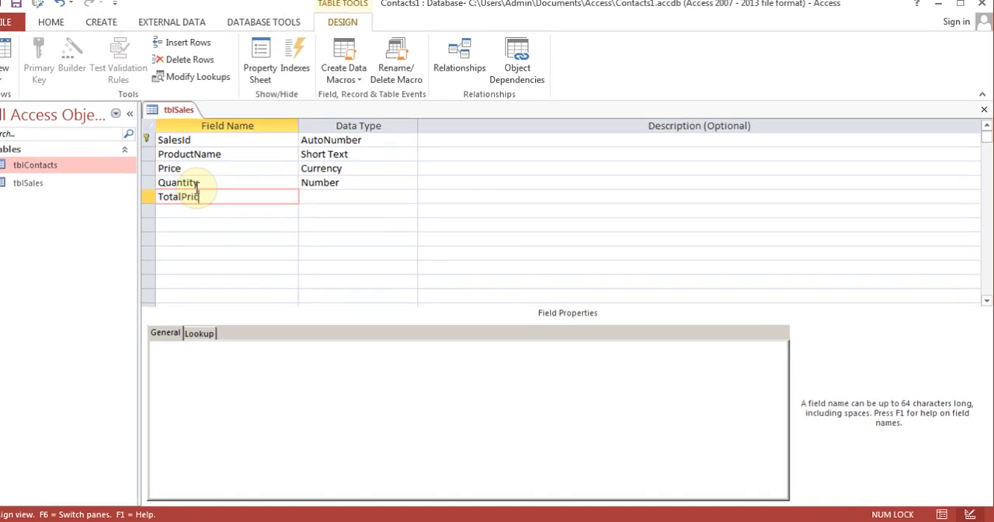
pyautogui.press('BackSpace')
pyautogui.press('BackSpace')
pyautogui.press('BackSpace')
pyautogui.press('BackSpace')
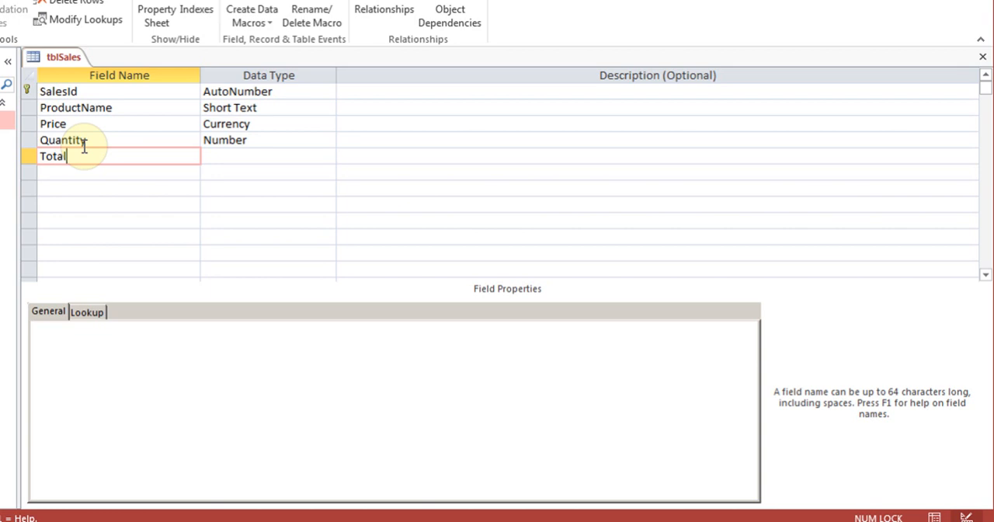
pyautogui.press('Tab')
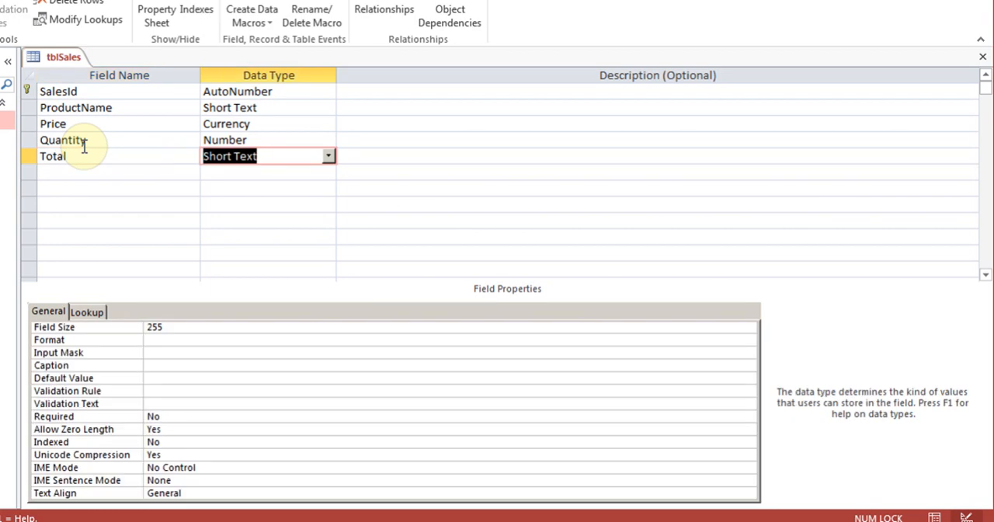
pyautogui.click(328, 156)
pyautogui.click(299, 334)
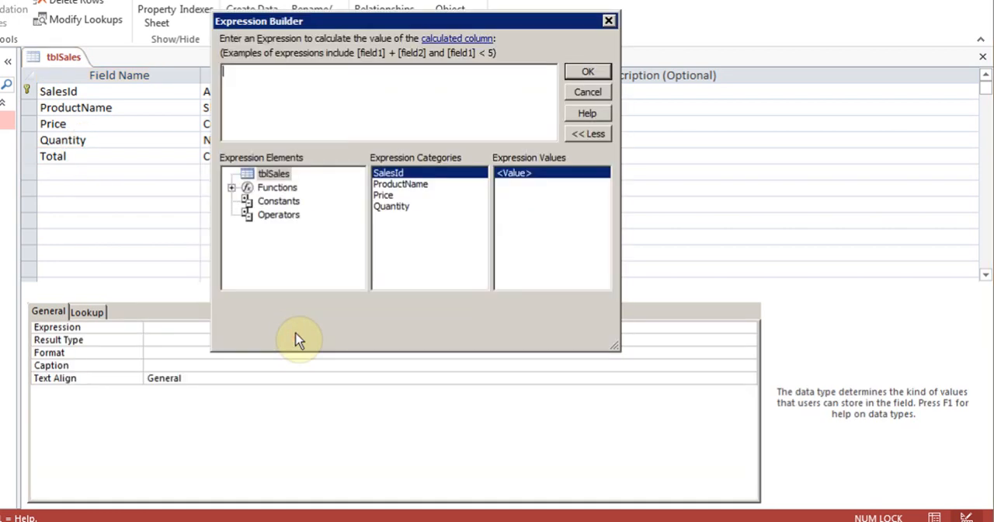
# Set the Total field's expression to [Price]*[Quantity]
pyautogui.write('Pr')
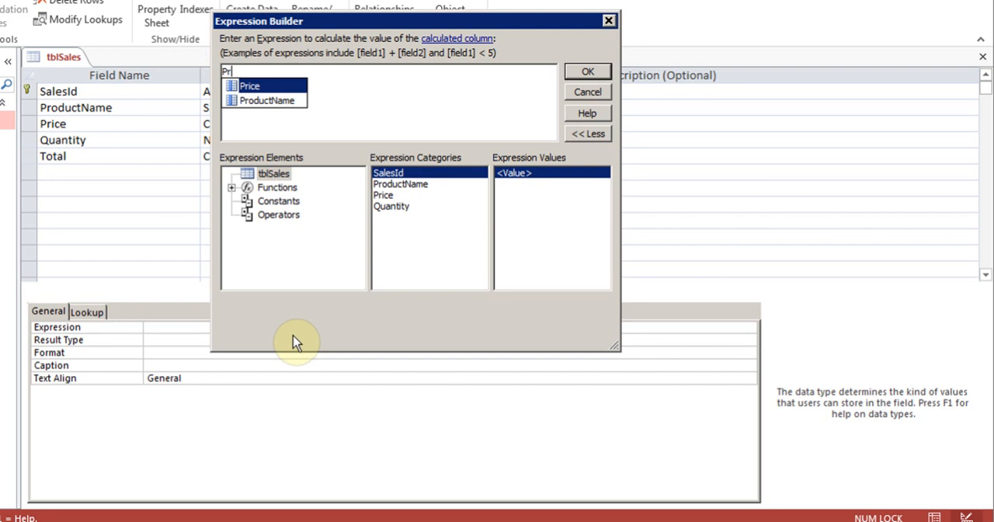
pyautogui.doubleClick(254, 90)
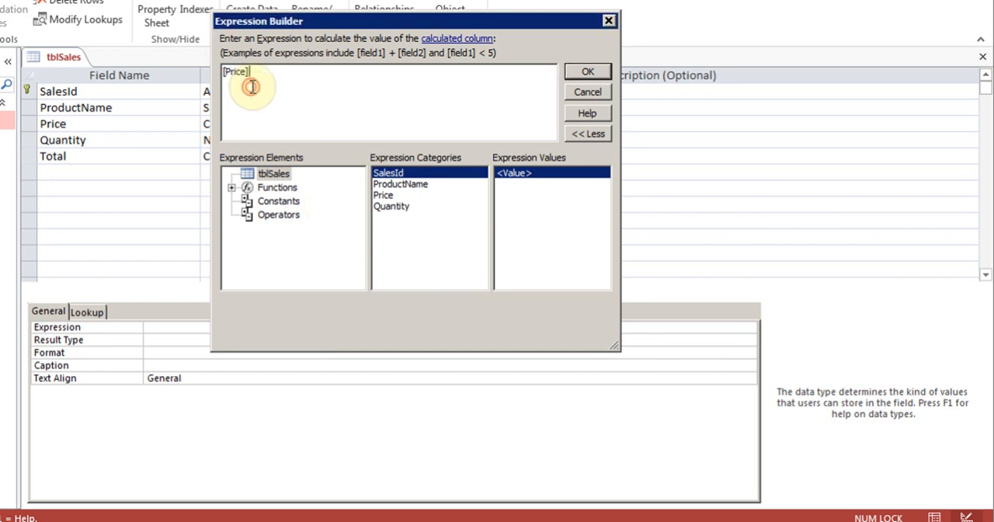
pyautogui.write('*')
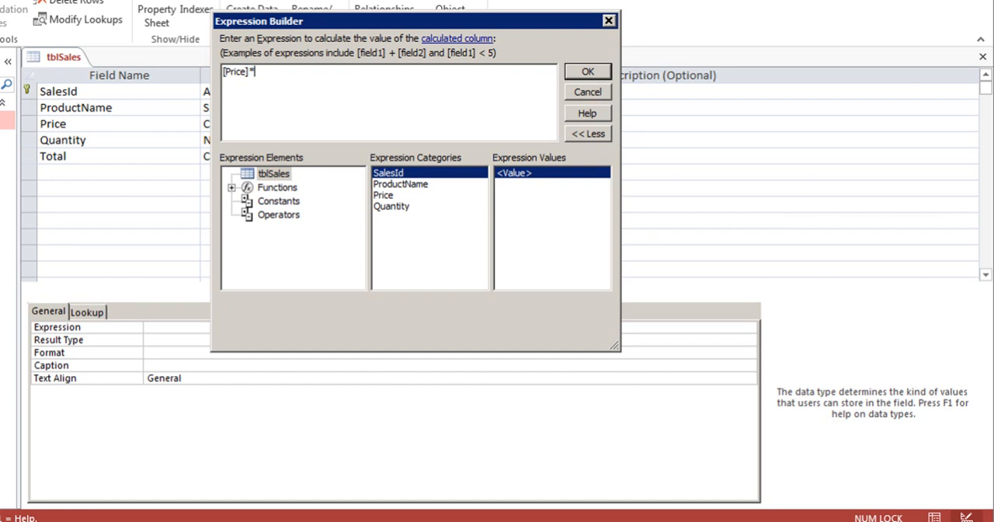
pyautogui.write('qu')
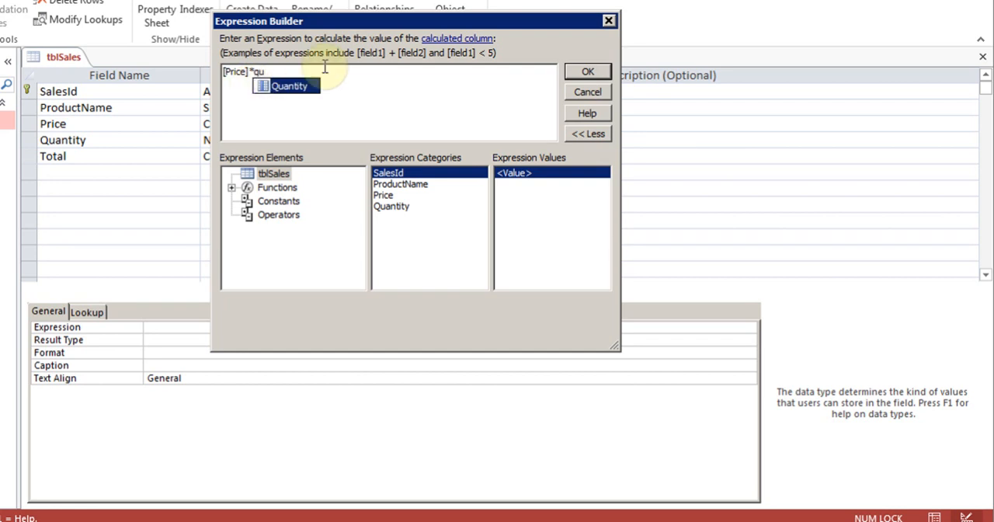
pyautogui.doubleClick(303, 91)
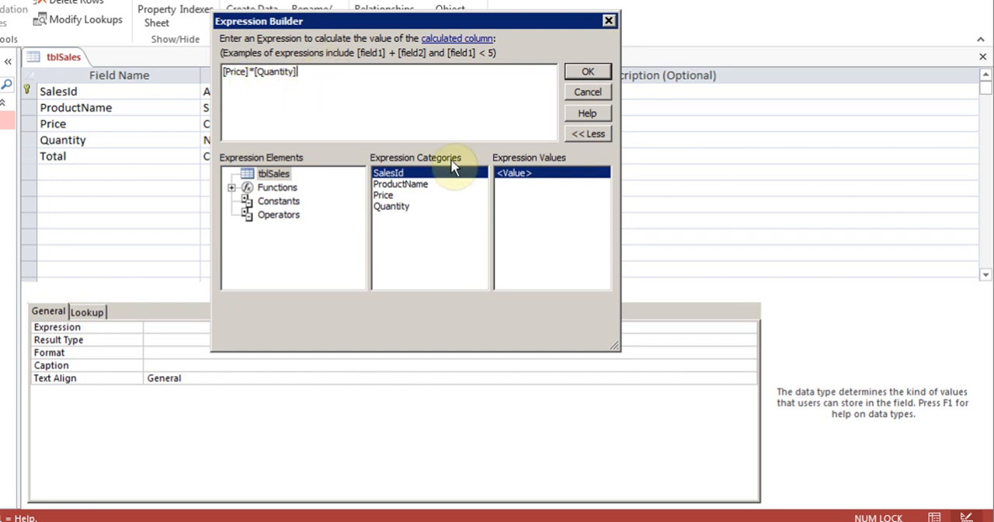
pyautogui.click(593, 70)
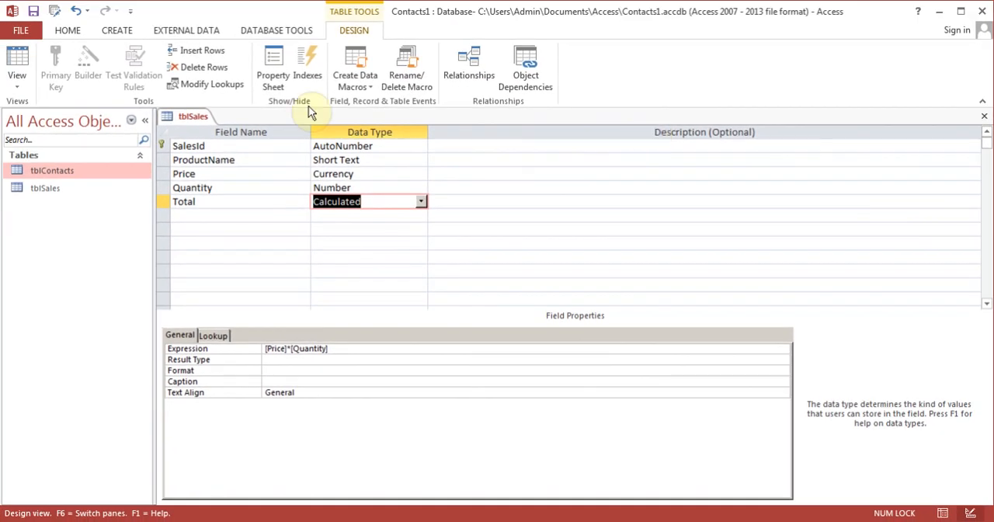
# Save tblSales and, in Datasheet view, enter a first record with product Office 2007, price 110 and quantity 2
pyautogui.click(22, 63)
pyautogui.click(458, 310)
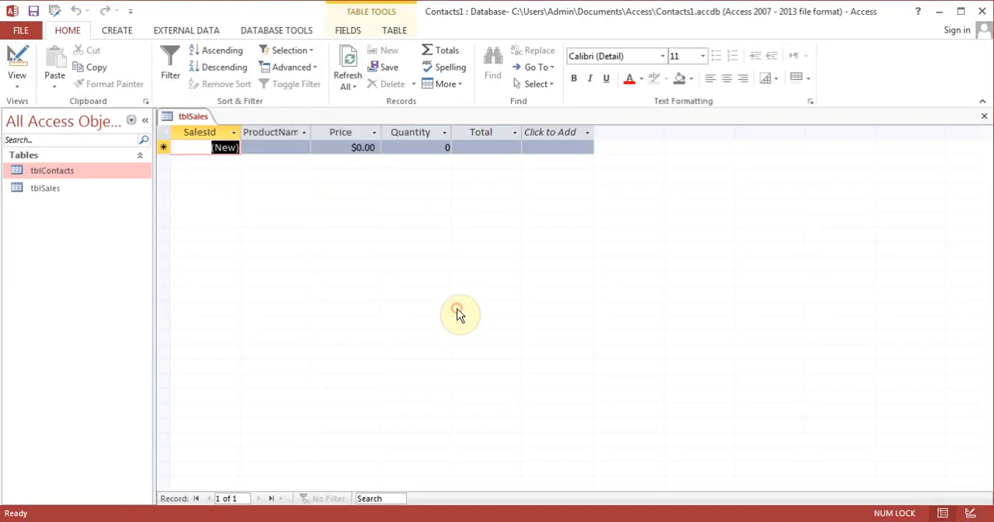
pyautogui.click(278, 150)
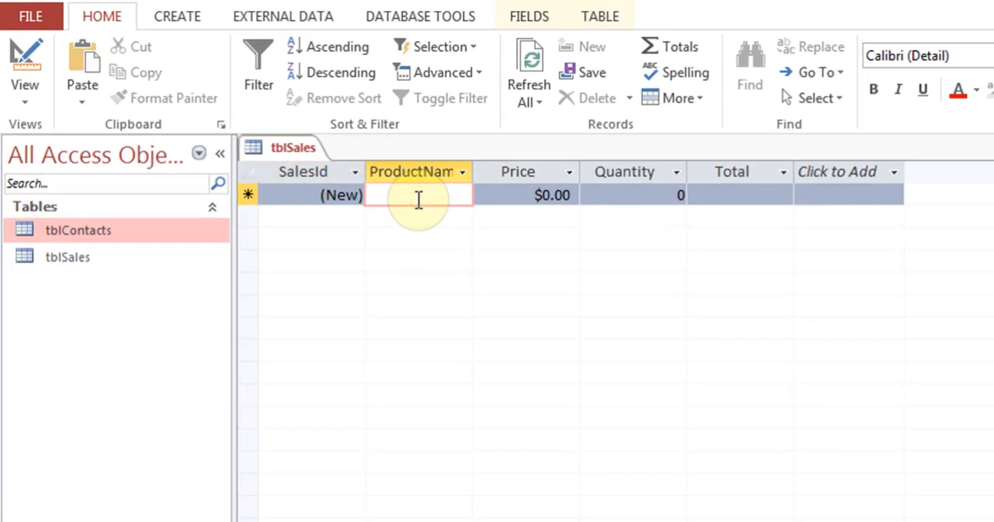
pyautogui.write('Office ')
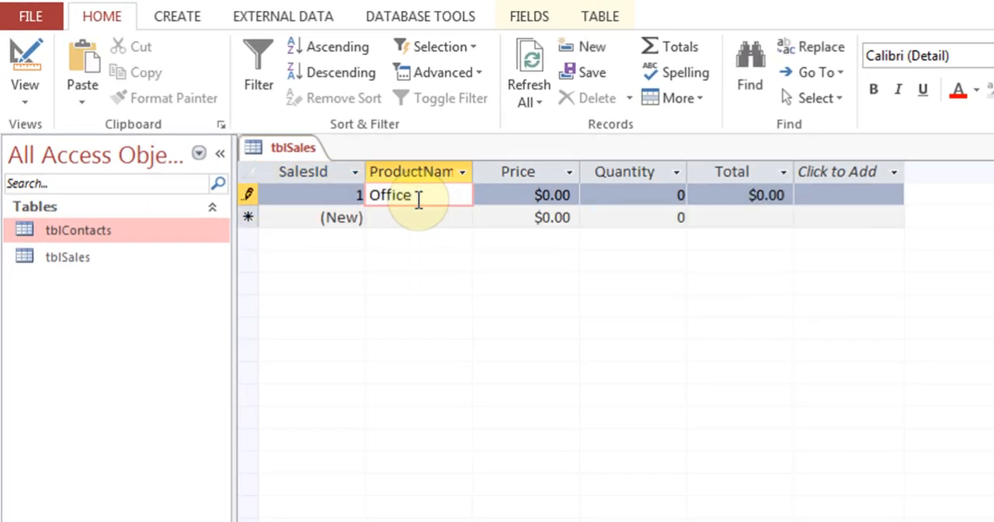
pyautogui.write('2007')
pyautogui.press('Tab')
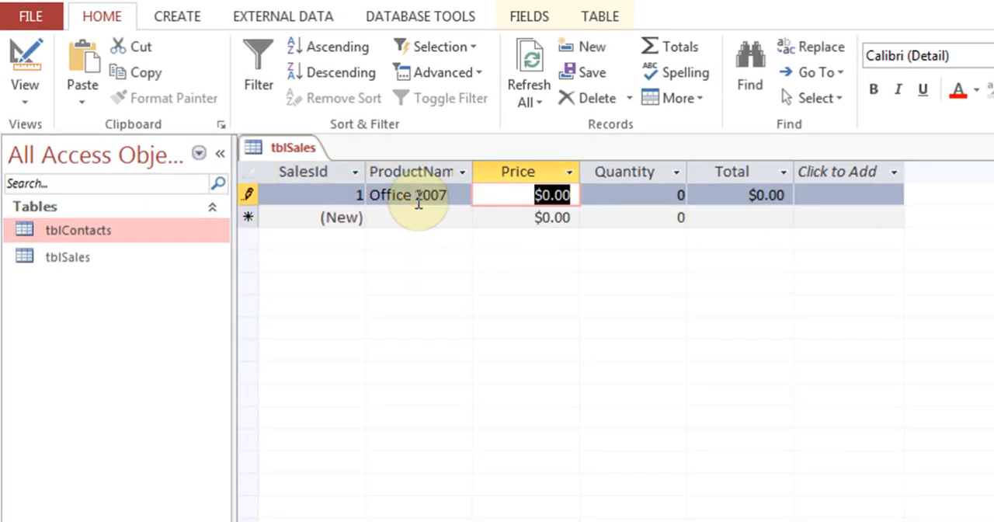
pyautogui.write('110')
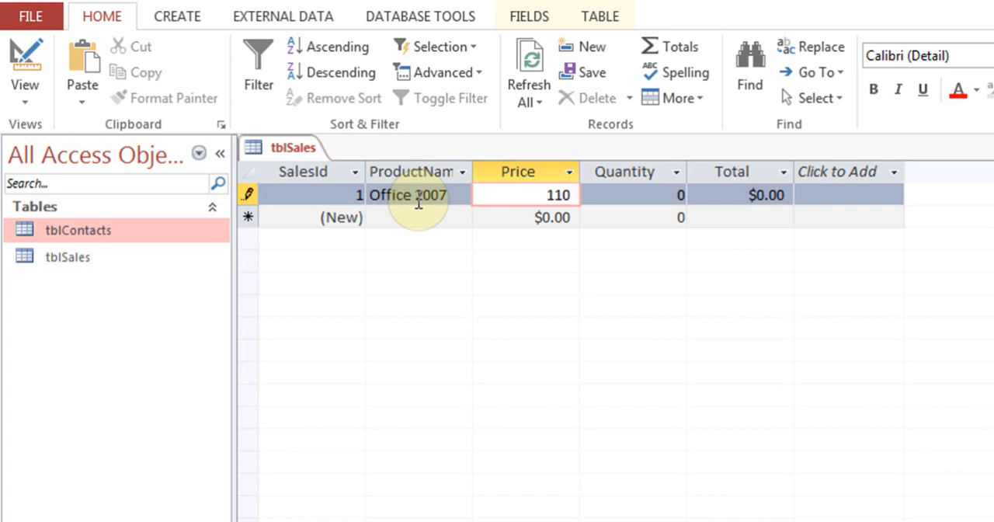
pyautogui.press('Tab')
pyautogui.write('2')
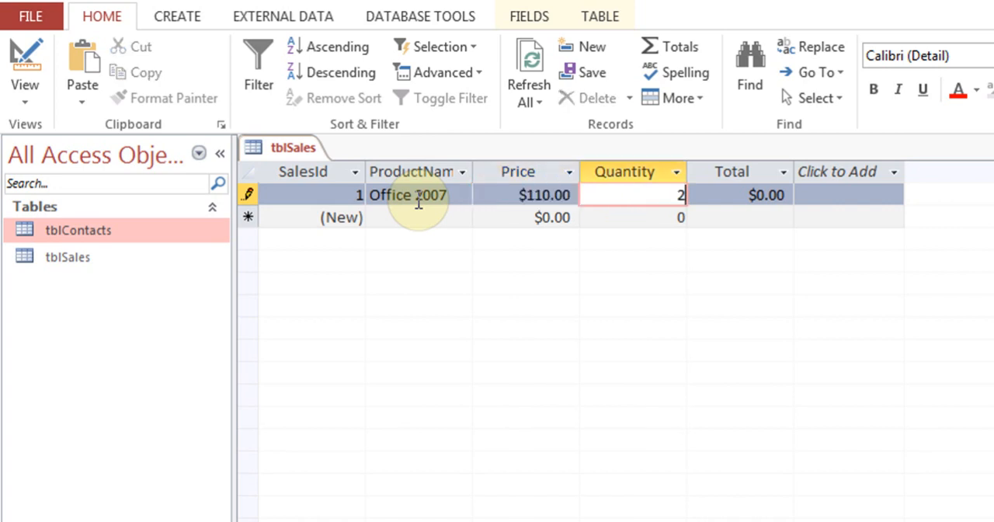
pyautogui.press('Tab')
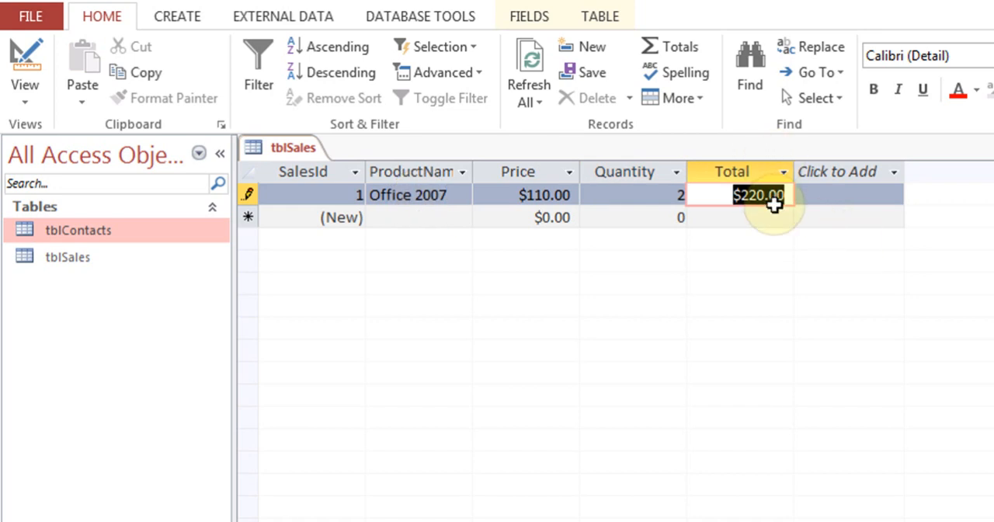
# Enter a second sales record with product Office 2010, price 199 and quantity 3
pyautogui.click(453, 219)
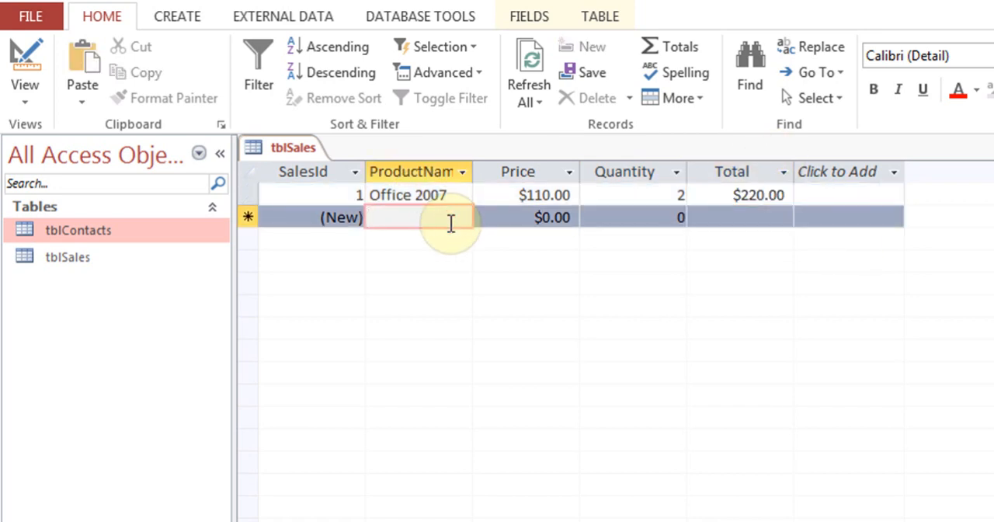
pyautogui.write('Office 2010')
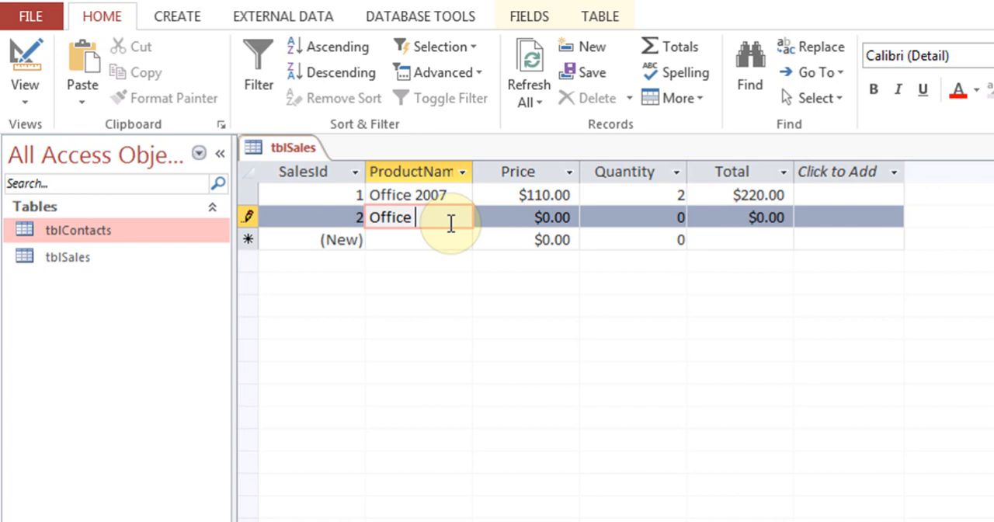
pyautogui.press('Tab')
pyautogui.write('1999')
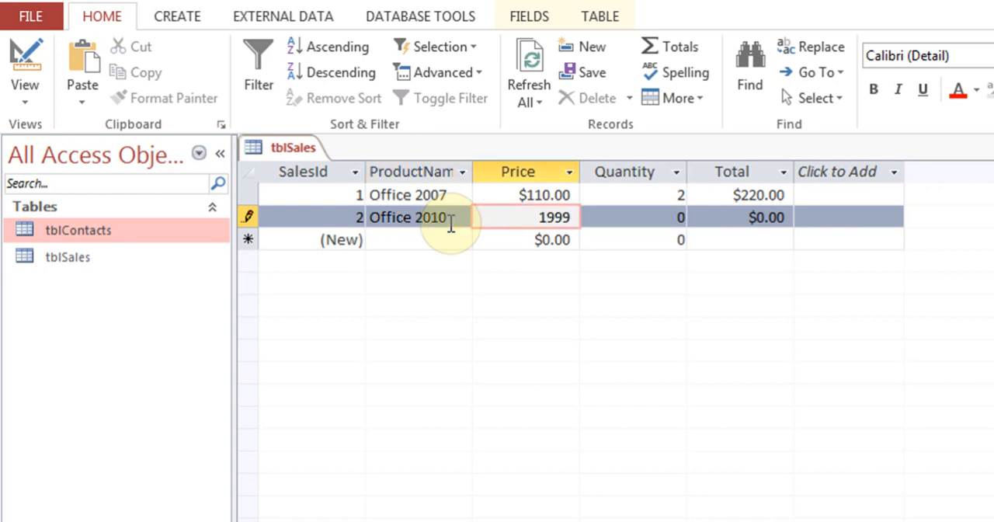
pyautogui.press('BackSpace')
pyautogui.press('Tab')
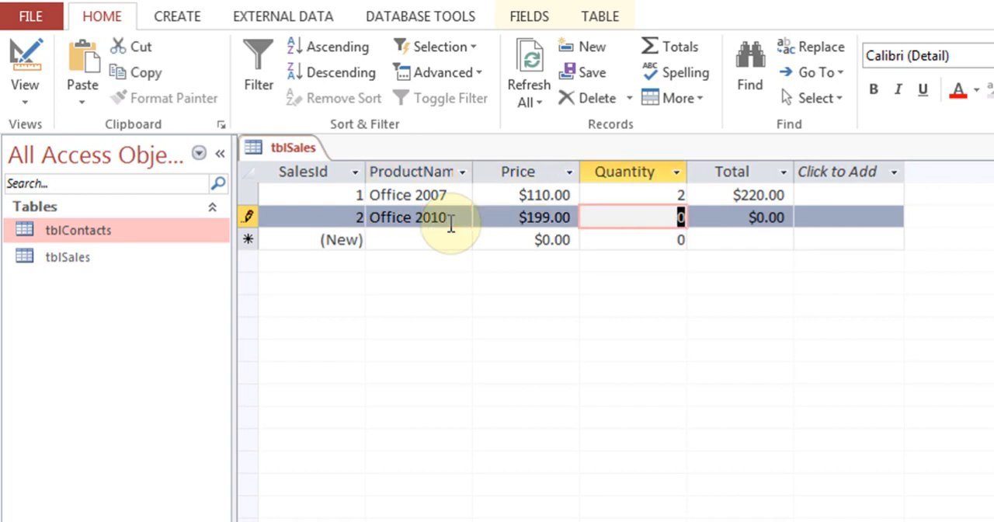
pyautogui.write('3')
pyautogui.press('Tab')
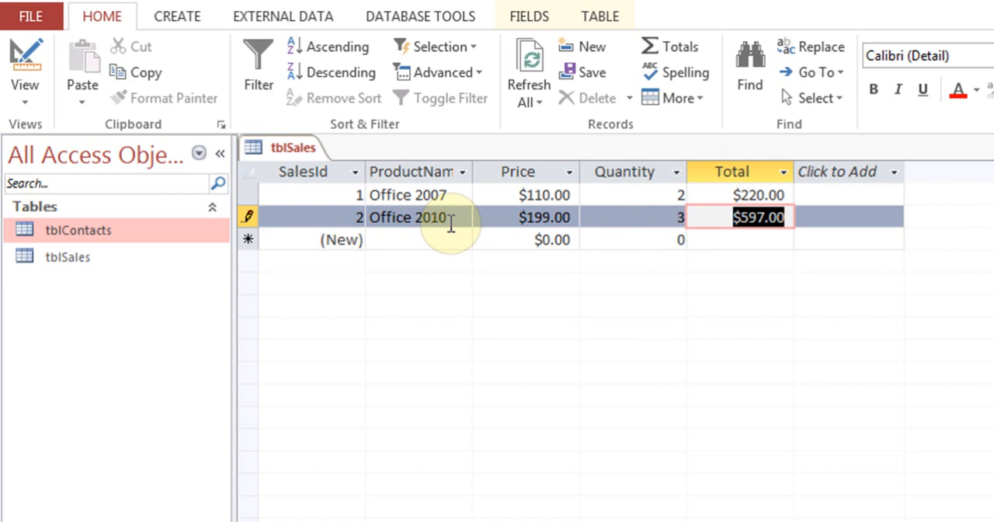
pyautogui.click(789, 217)
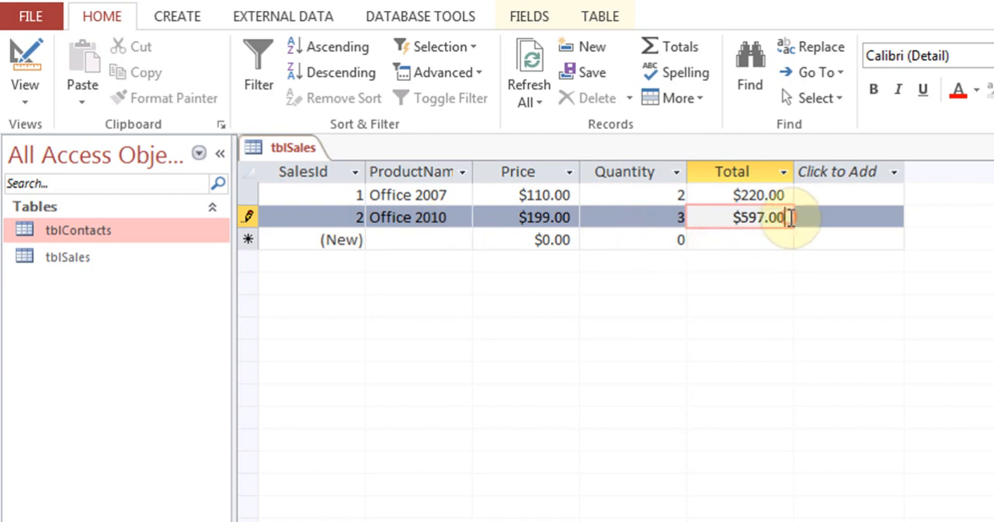
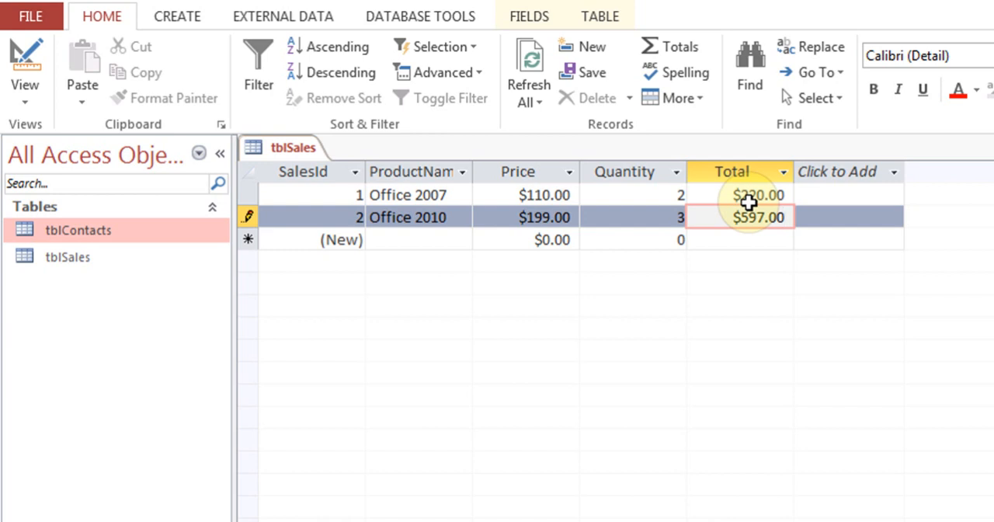
# Switch tblSales to Design view, rename the Total field to SubTotal and close the table
pyautogui.press('Home')
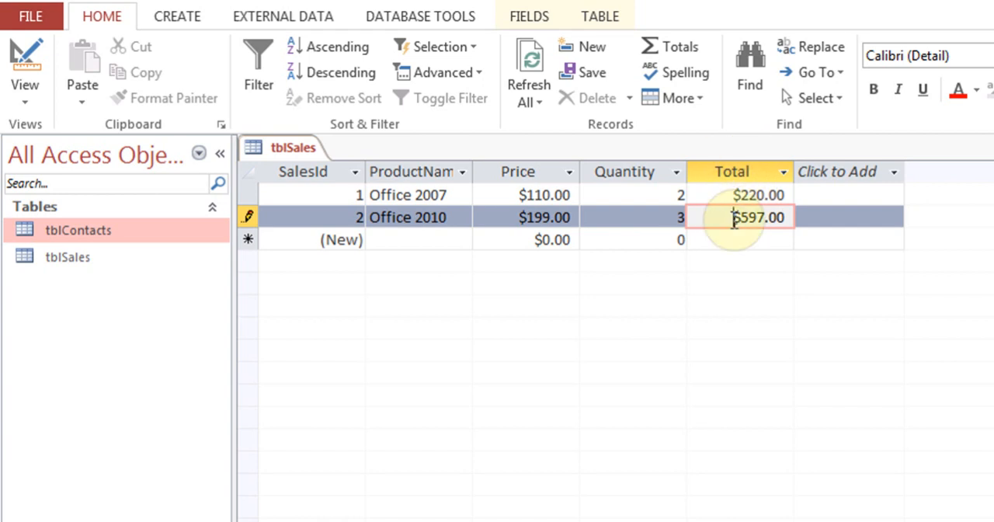
pyautogui.click(18, 58)
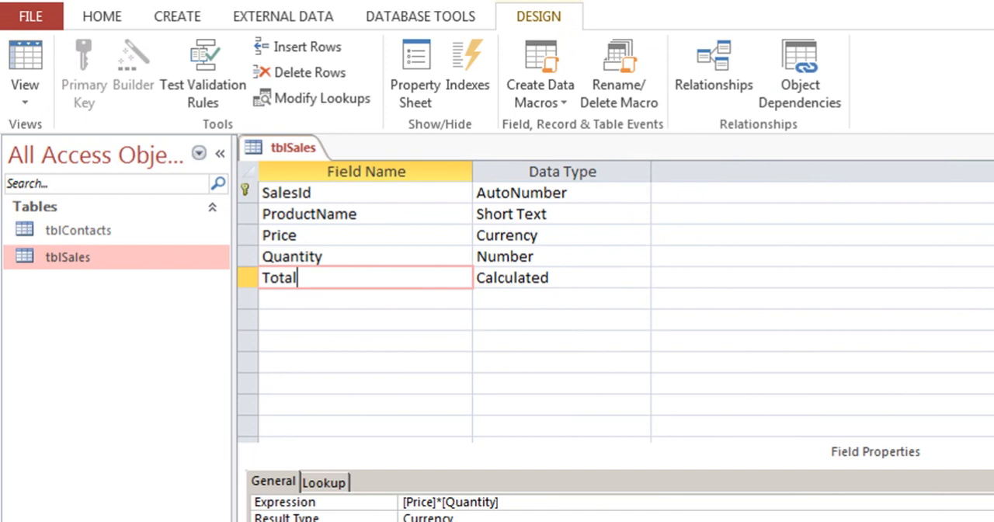
pyautogui.press('BackSpace')
pyautogui.press('BackSpace')
pyautogui.press('BackSpace')
pyautogui.press('BackSpace')
pyautogui.press('BackSpace')
pyautogui.write('SubTota')
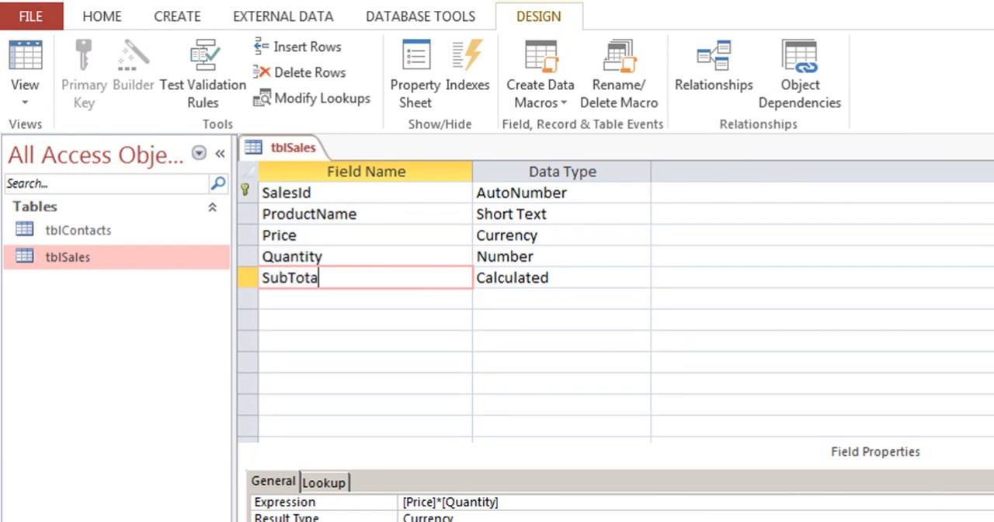
pyautogui.write('l')
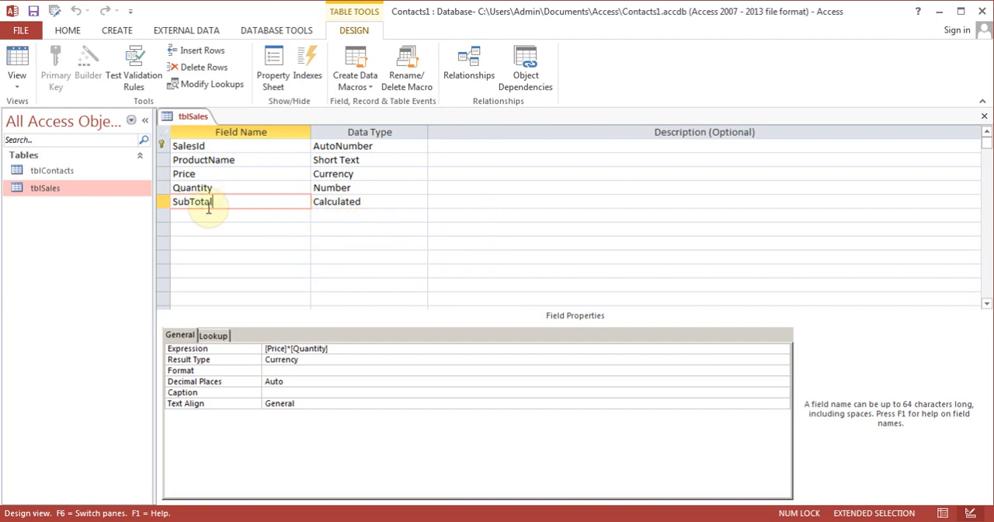
pyautogui.click(985, 116)
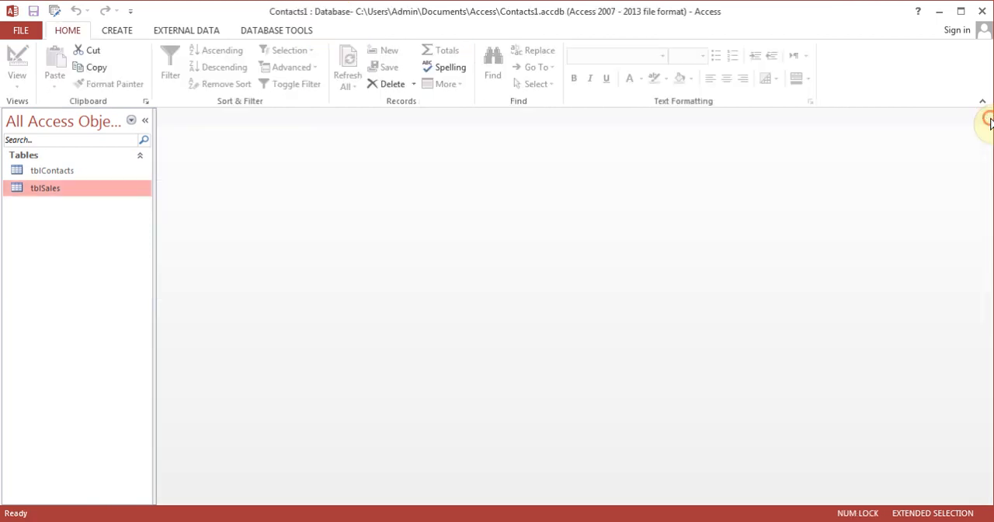
# Reopen tblSales in Design view and add a Discount field below SubTotal with the Calculated data type
pyautogui.rightClick(63, 192)
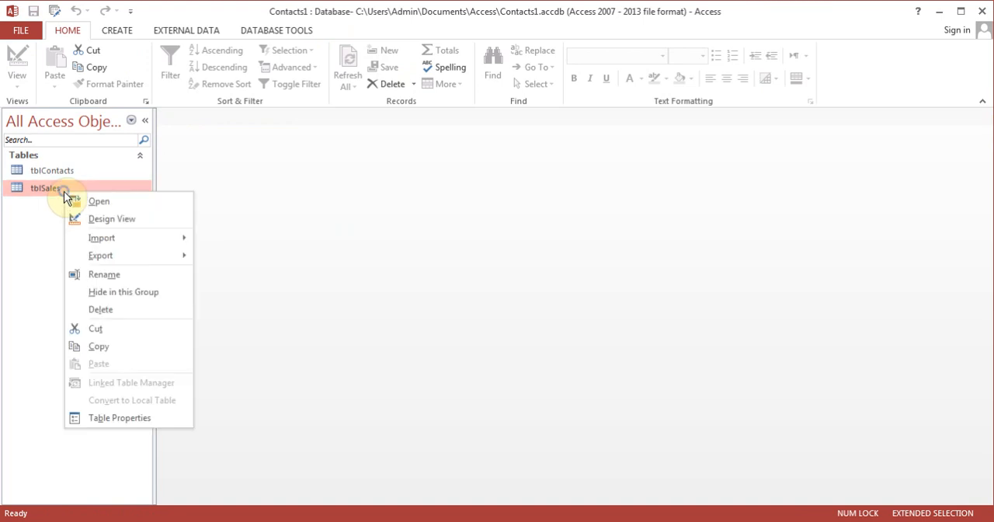
pyautogui.click(96, 216)
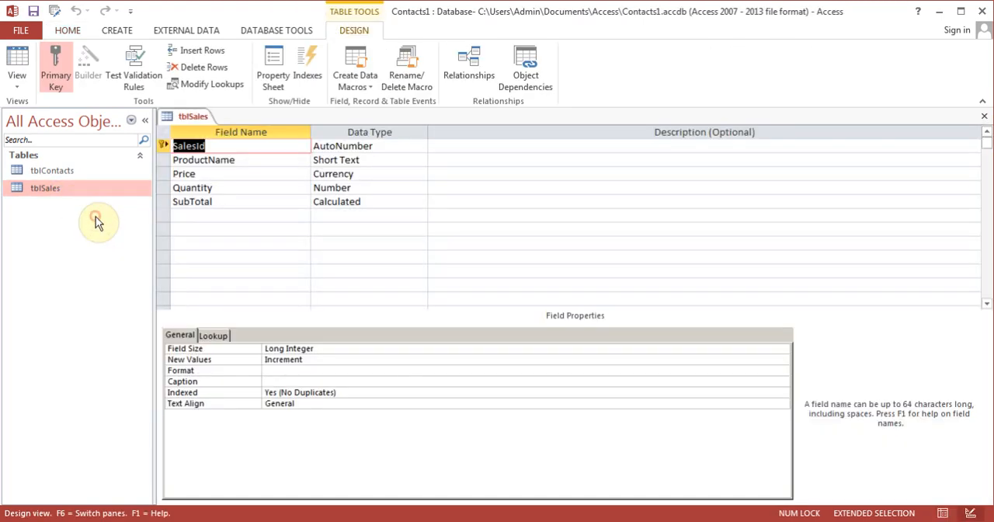
pyautogui.click(242, 216)
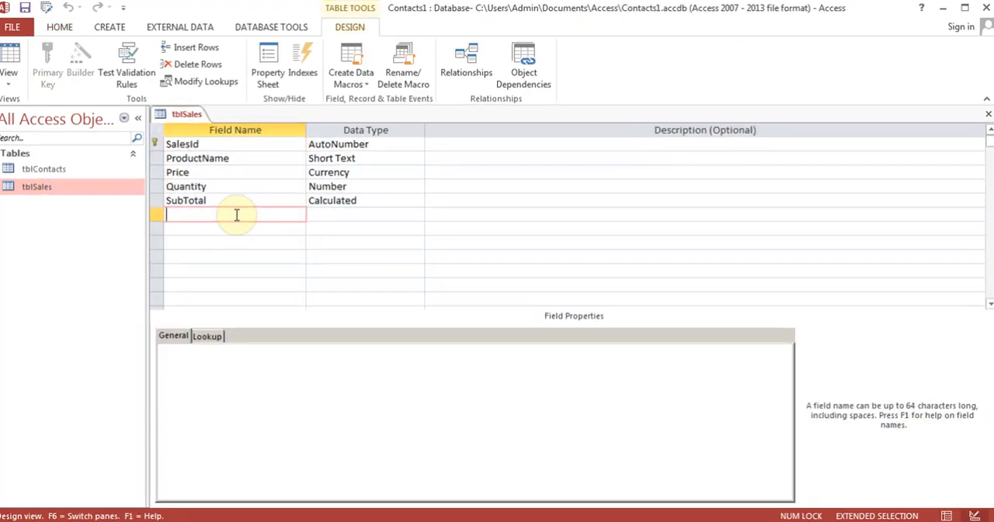
pyautogui.write('Discount')
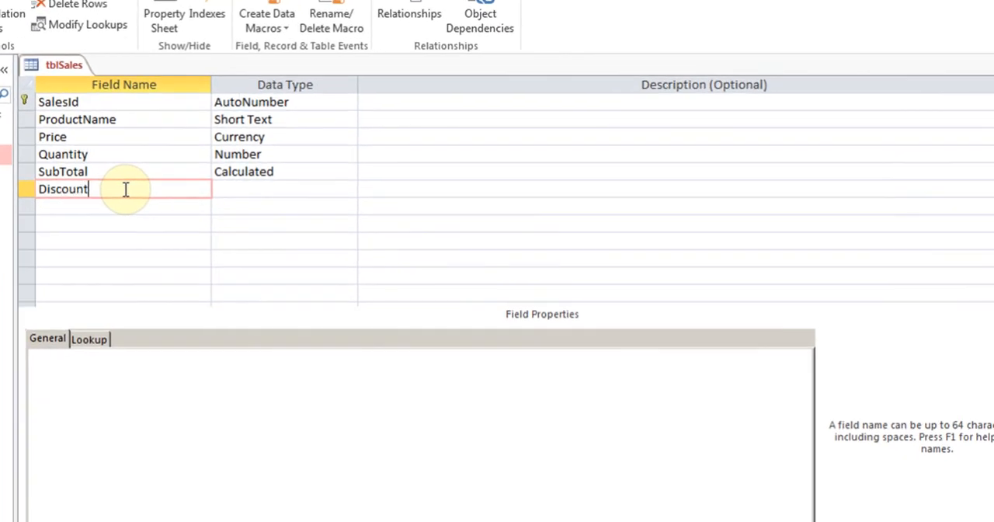
pyautogui.press('Tab')
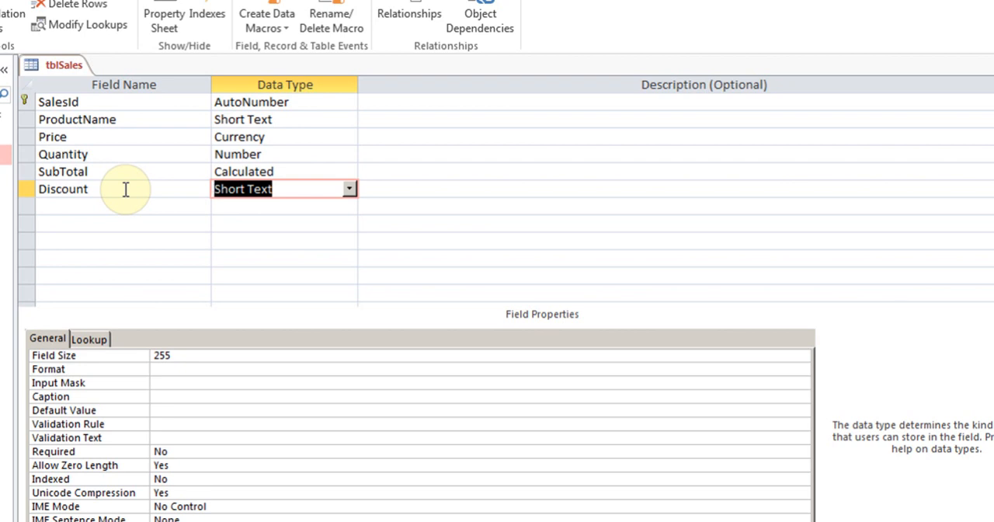
pyautogui.click(350, 190)
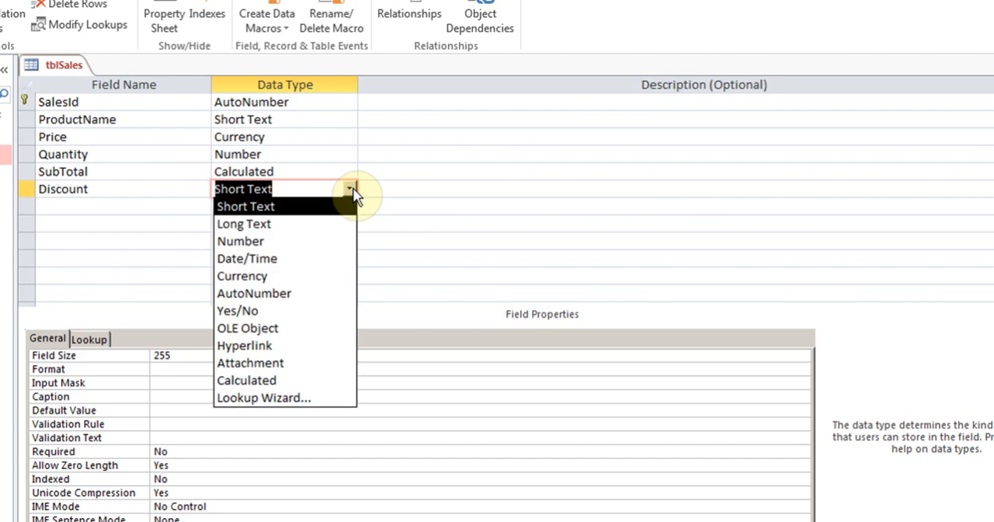
pyautogui.click(307, 381)
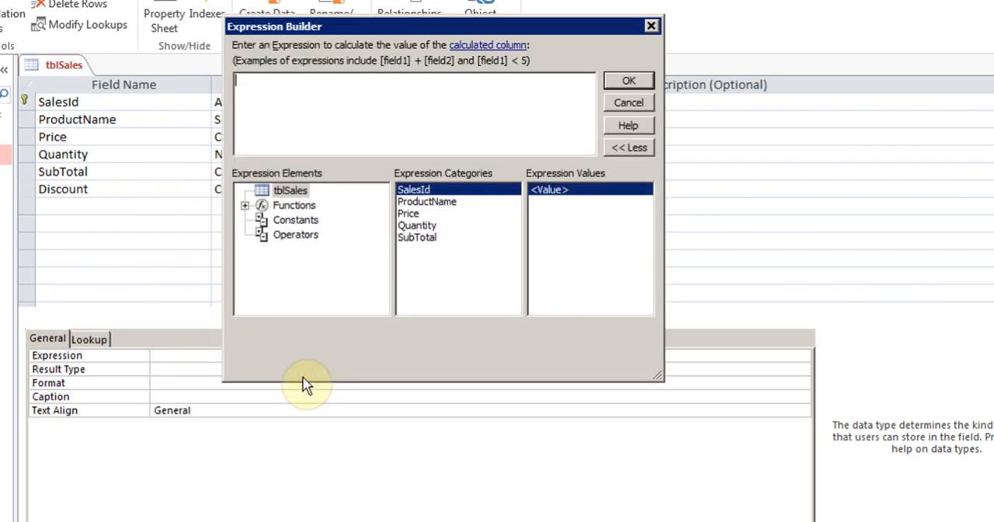
# Begin the Discount expression with an IIf function that tests whether [SubTotal]>150
pyautogui.click(330, 114)
pyautogui.write('iif')
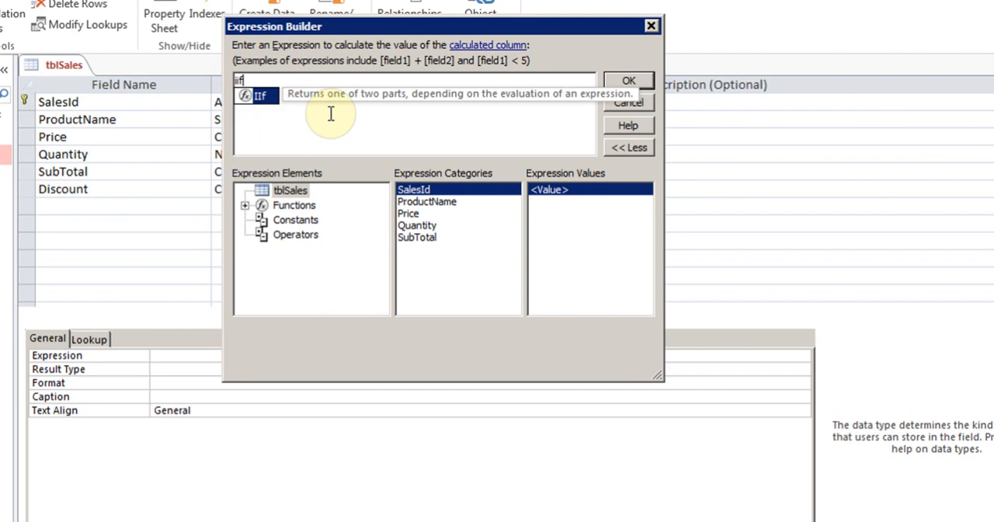
pyautogui.doubleClick(264, 94)
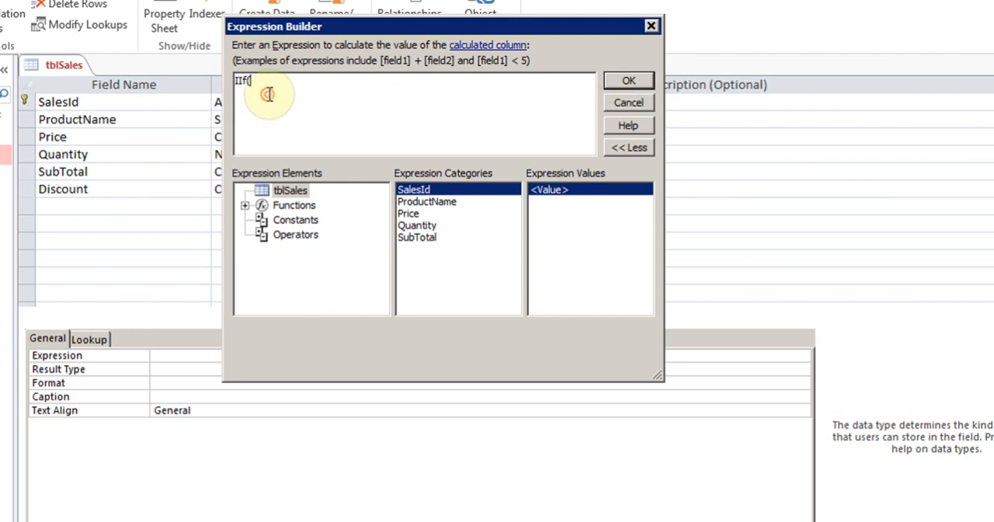
pyautogui.write('sub')
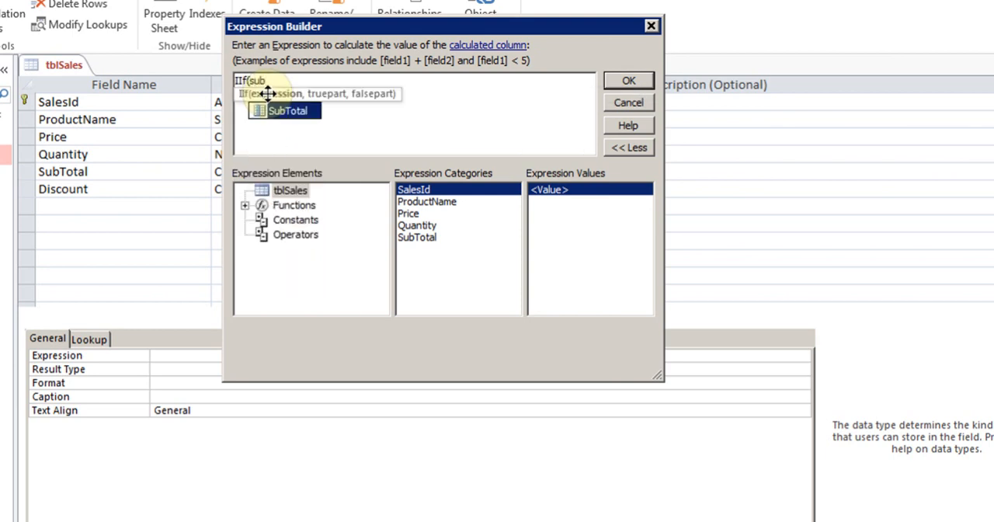
pyautogui.doubleClick(282, 111)
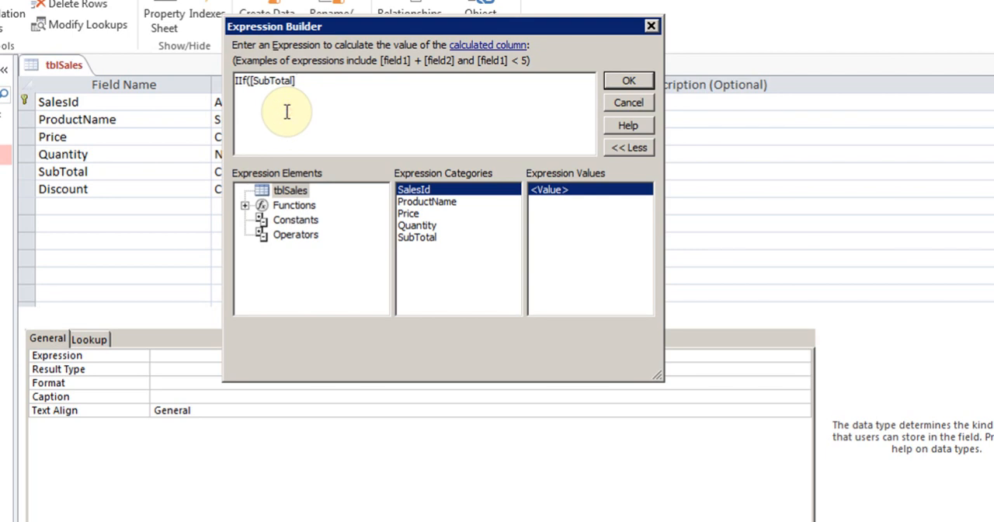
pyautogui.write('>15')
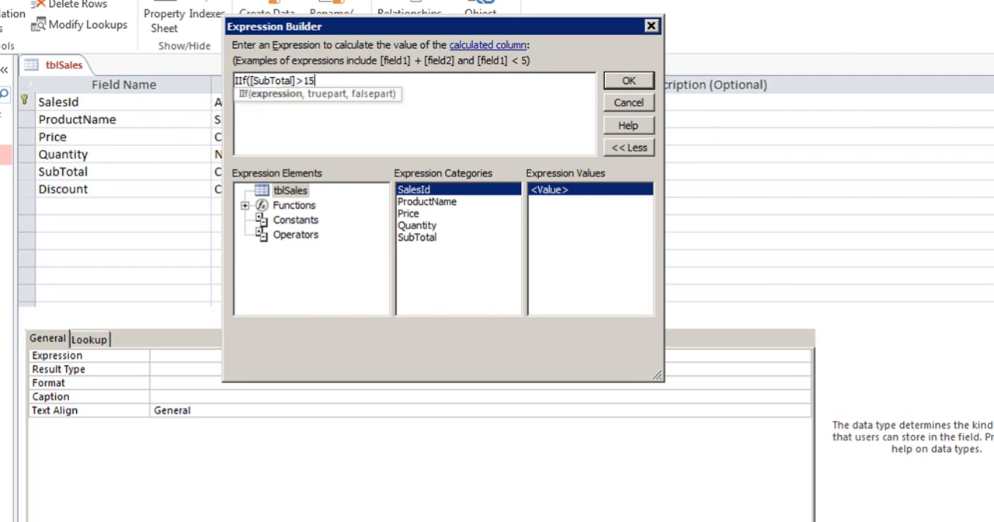
pyautogui.write('0,')
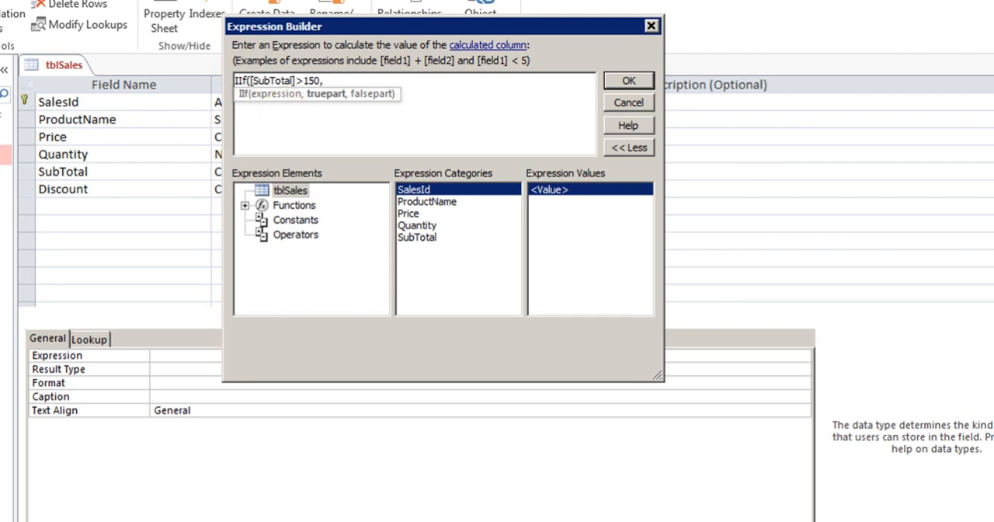
pyautogui.write(' su')
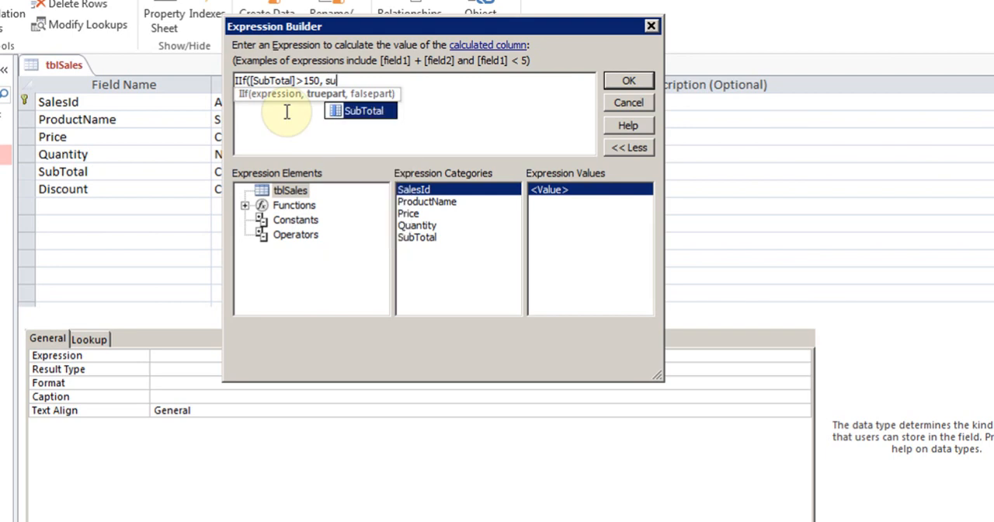
# Enter [SubTotal]*.10 as the true part of the IIf expression
pyautogui.doubleClick(361, 113)
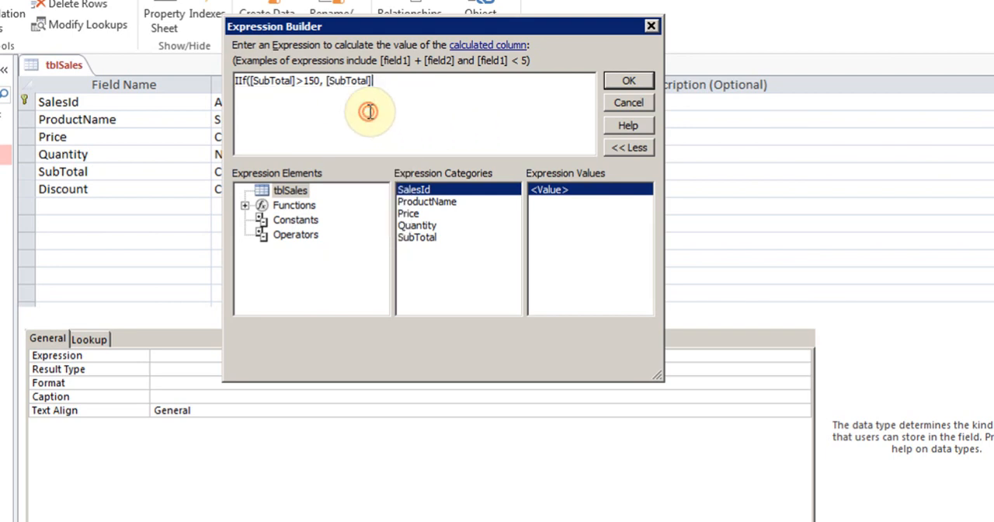
pyautogui.write('*.1')
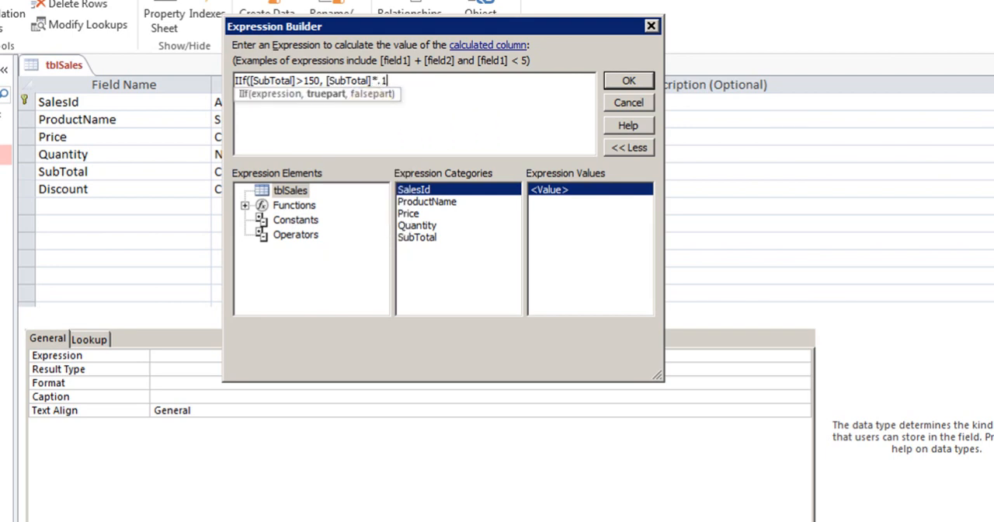
pyautogui.write('0, su')
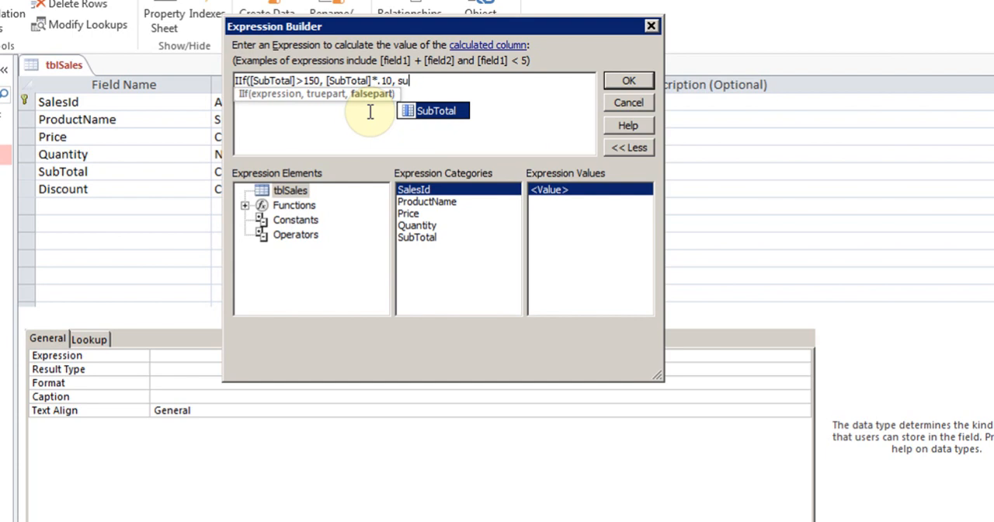
pyautogui.doubleClick(447, 111)
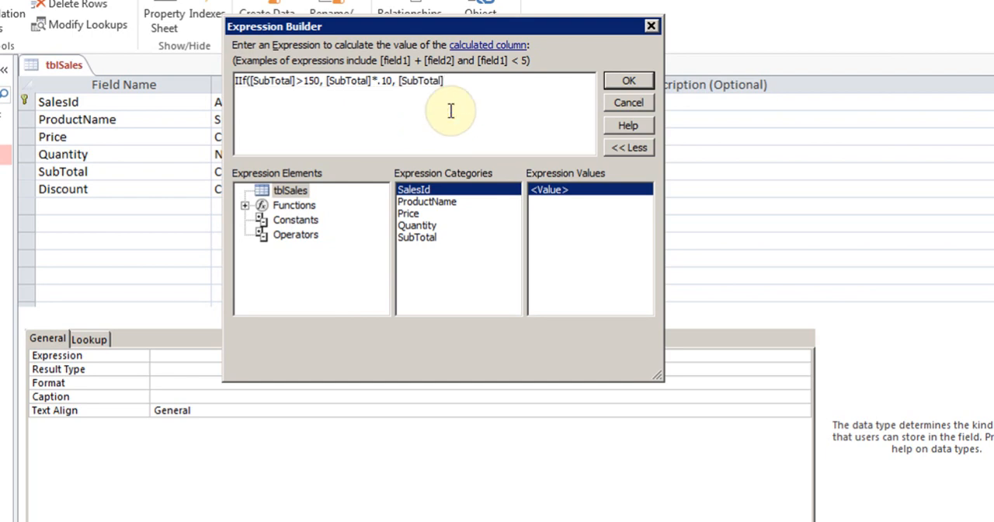
pyautogui.press('BackSpace')
pyautogui.press('BackSpace')
pyautogui.press('BackSpace')
pyautogui.press('BackSpace')
pyautogui.press('BackSpace')
pyautogui.press('BackSpace')
pyautogui.press('BackSpace')
pyautogui.press('BackSpace')
pyautogui.press('BackSpace')
pyautogui.press('BackSpace')
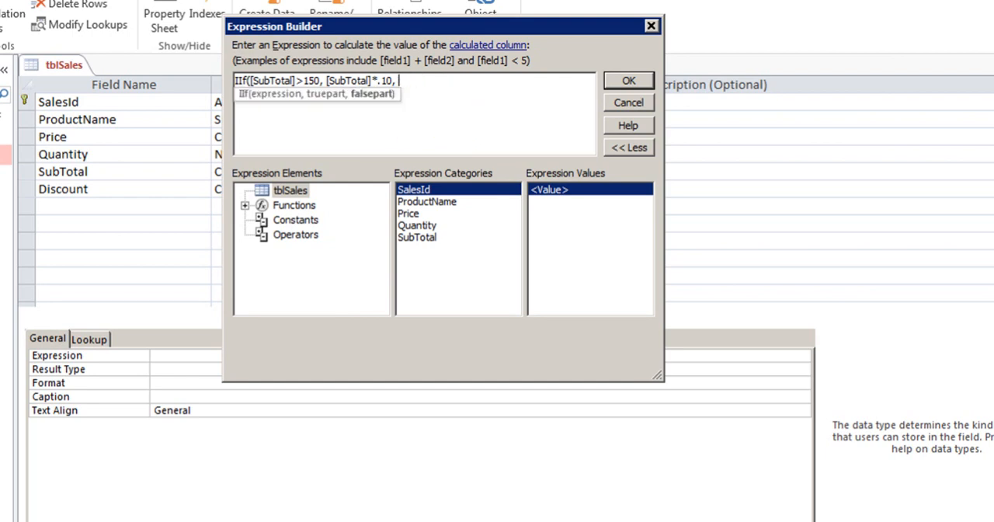
# Enter 0 as the false part of the IIf function and accept the Discount expression
pyautogui.write('0)')
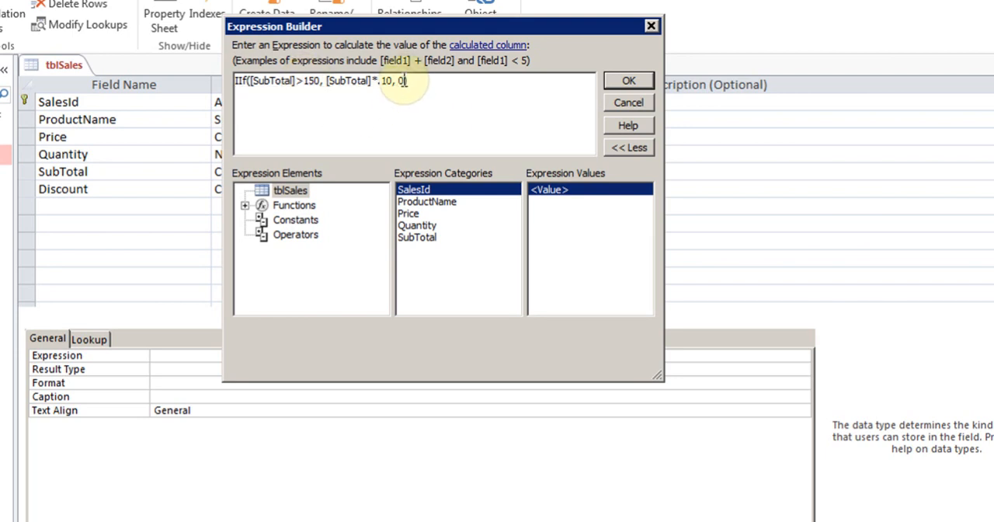
pyautogui.click(629, 82)
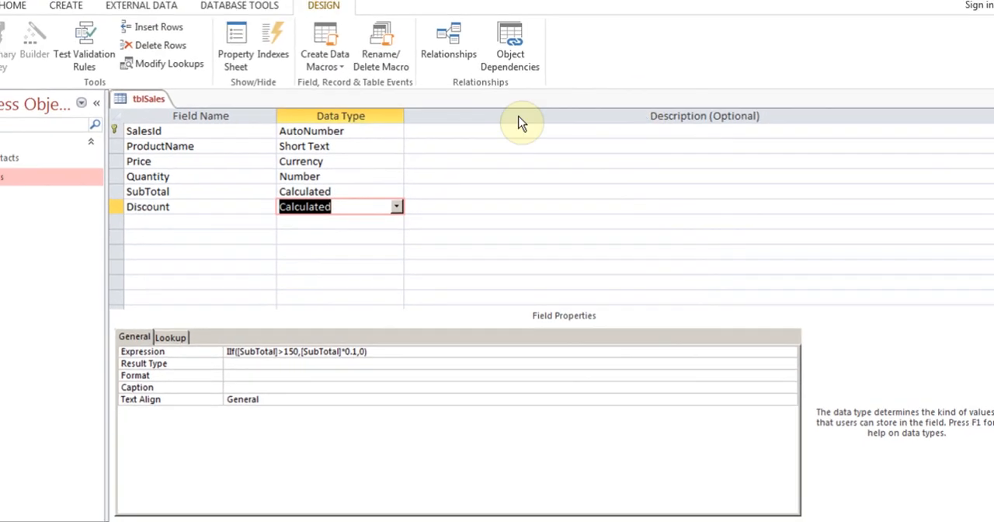
# Save tblSales and, in Datasheet view, set the Office 2007 record's quantity to 1 to test the discount
pyautogui.click(14, 58)
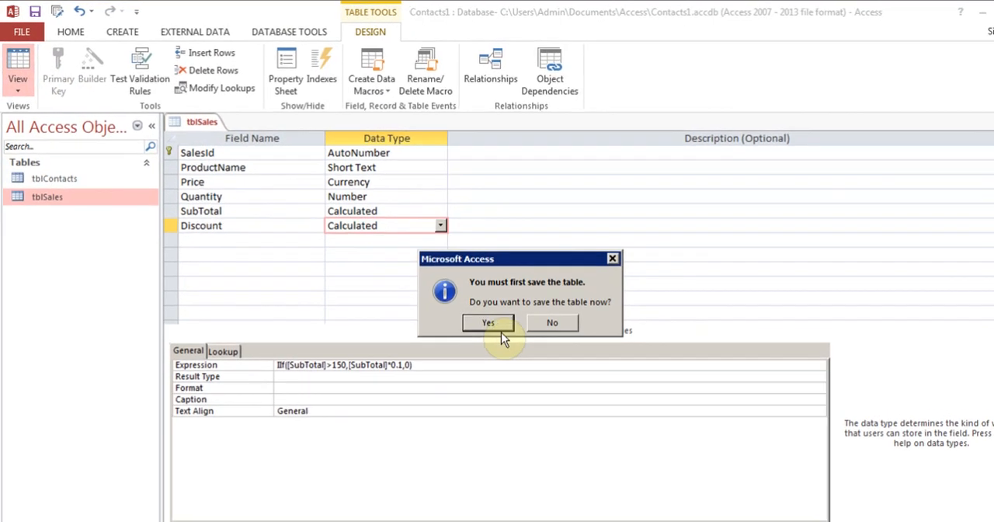
pyautogui.click(471, 310)
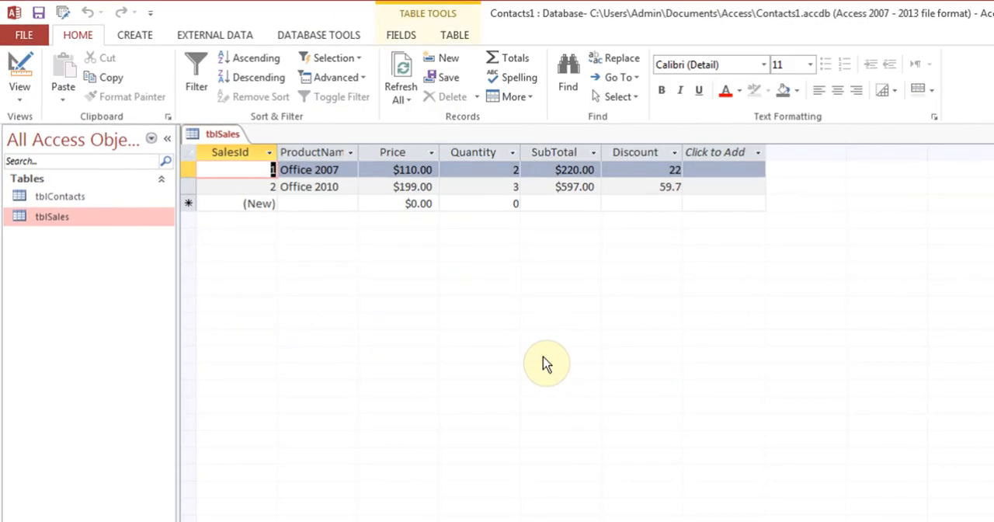
pyautogui.doubleClick(631, 187)
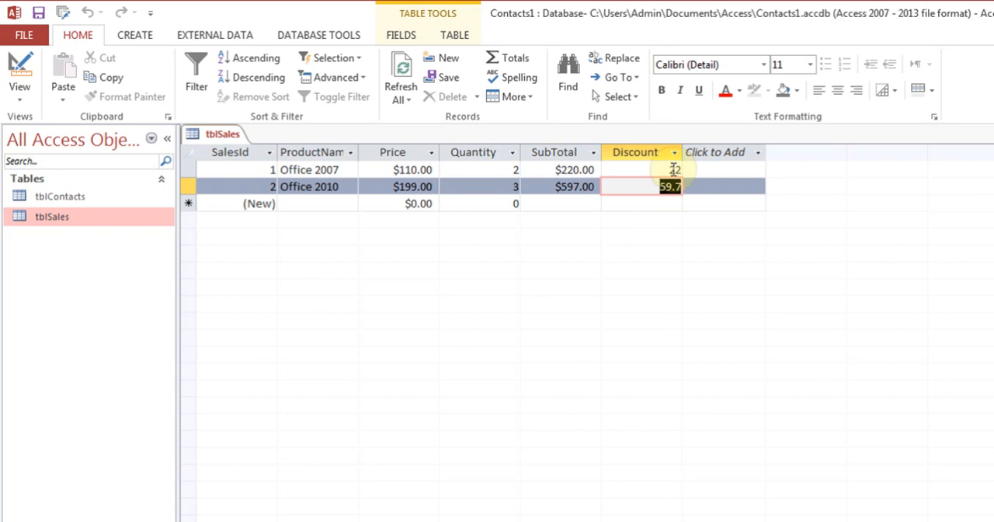
pyautogui.doubleClick(504, 168)
pyautogui.write('1')
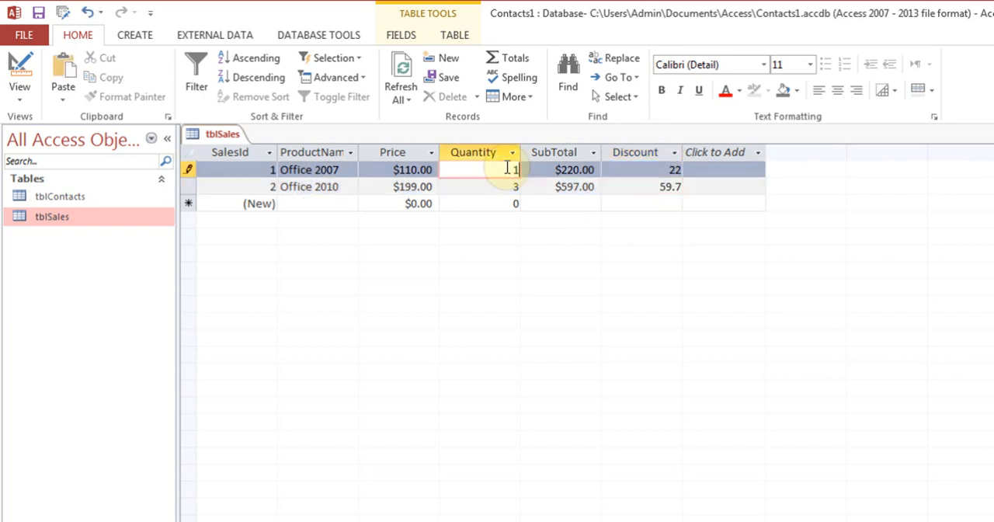
pyautogui.press('Tab')
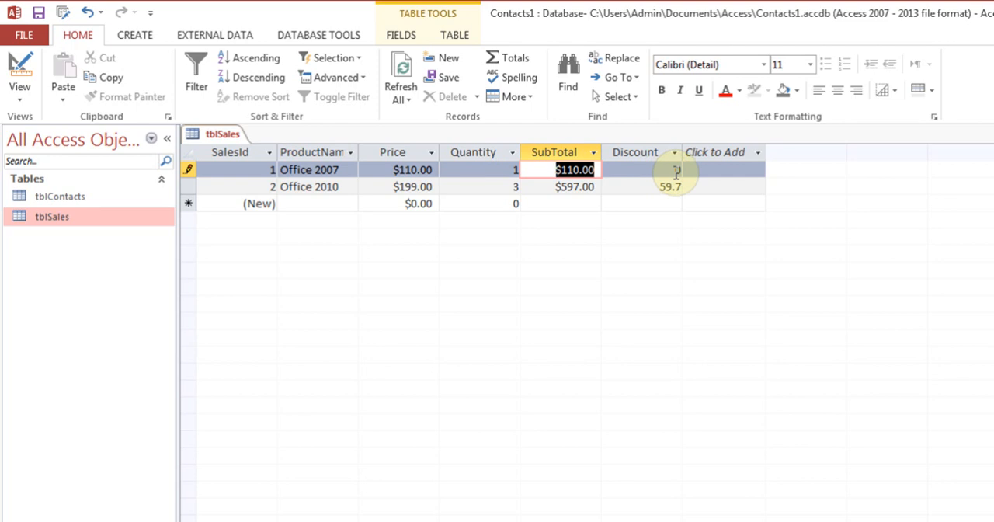
# Add a calculated currency field to tblSales with the expression [SubTotal]+[Discount]
pyautogui.click(760, 155)
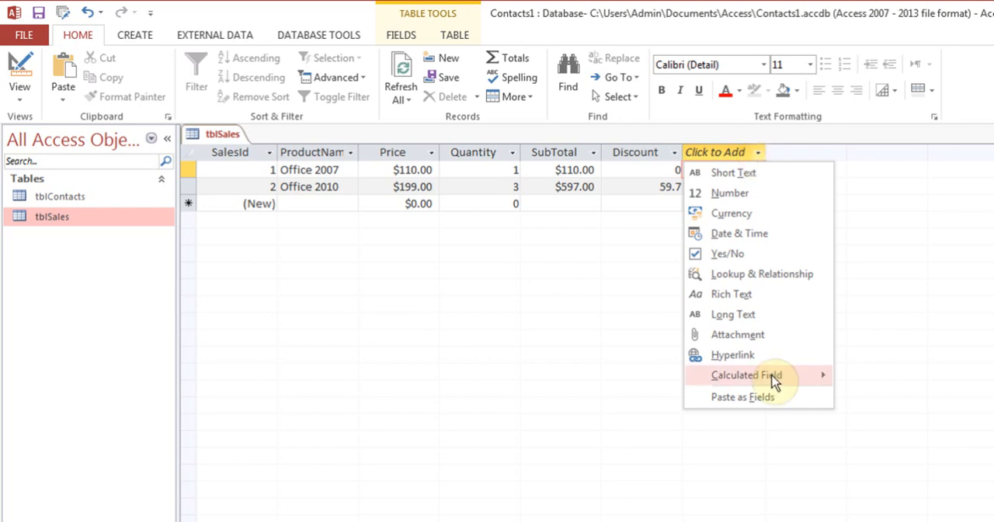
pyautogui.moveTo(773, 380)
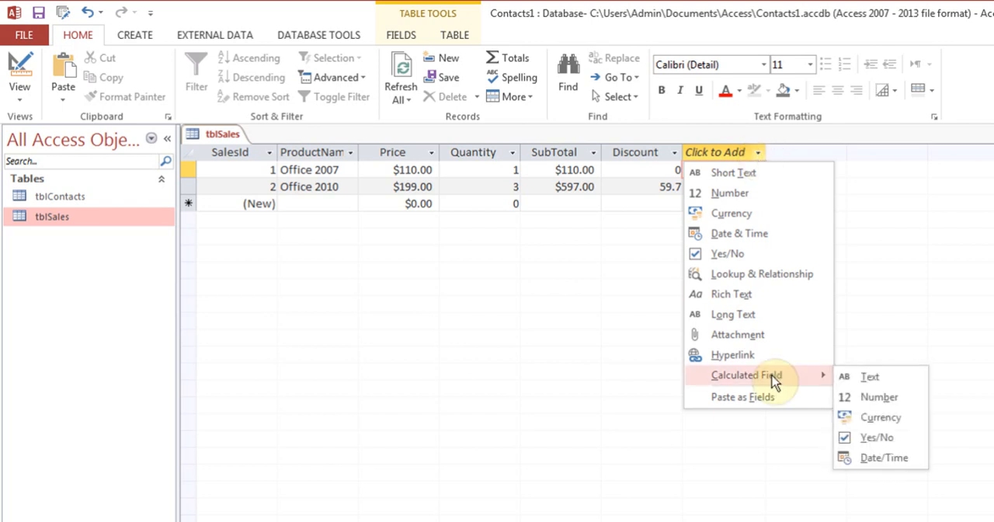
pyautogui.click(881, 417)
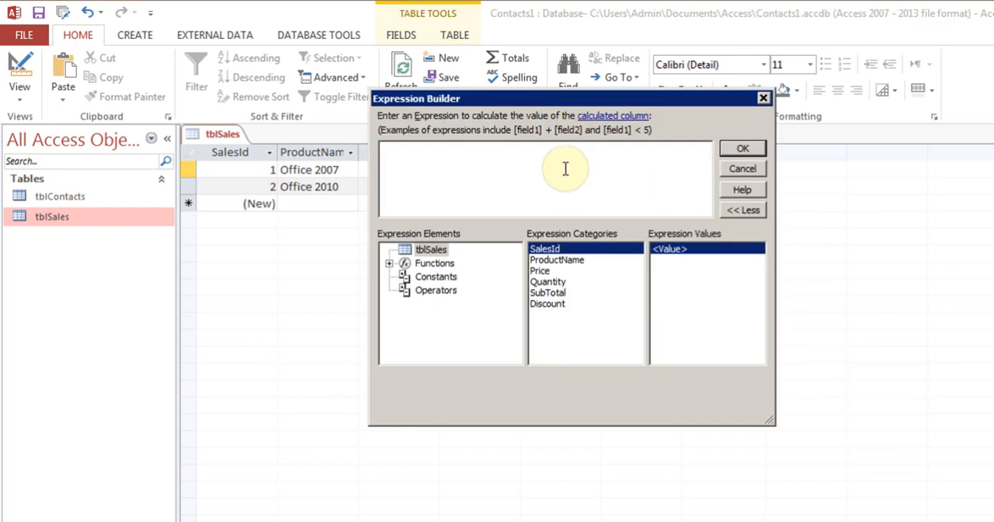
pyautogui.write('su')
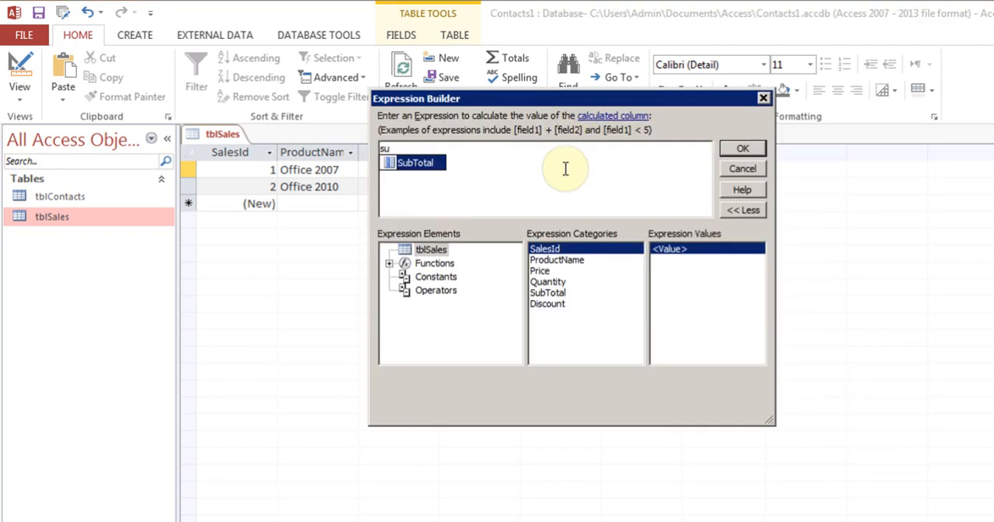
pyautogui.doubleClick(413, 164)
pyautogui.write('+')
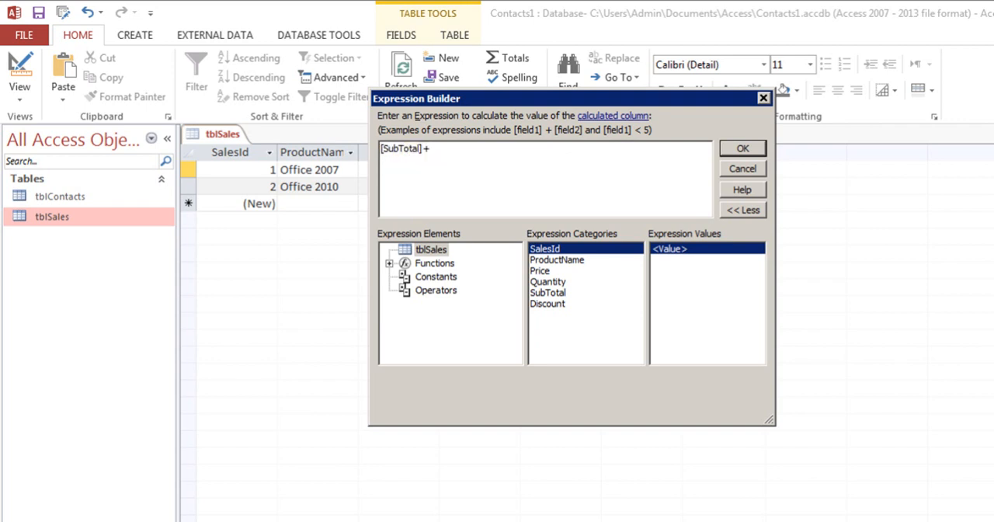
pyautogui.write('dis')
pyautogui.click(480, 166)
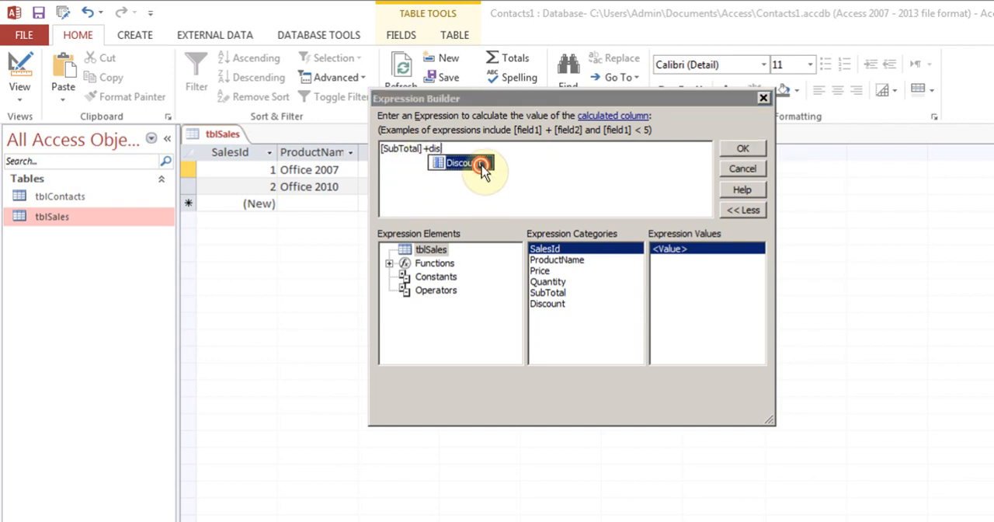
pyautogui.click(744, 149)
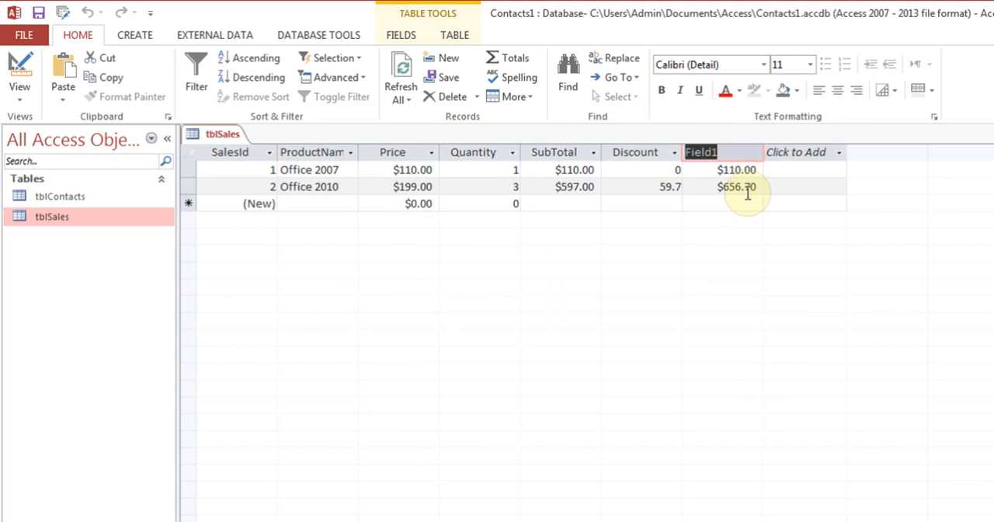
# Name the new calculated currency field Total
pyautogui.write('Tota')
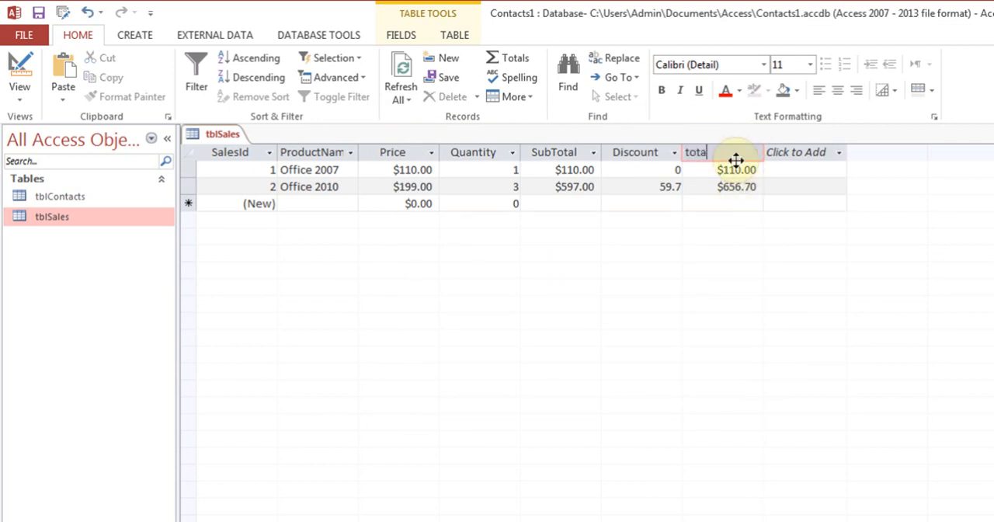
pyautogui.press('BackSpace')
pyautogui.press('BackSpace')
pyautogui.press('BackSpace')
pyautogui.press('BackSpace')
pyautogui.write('Total')
pyautogui.press('Return')
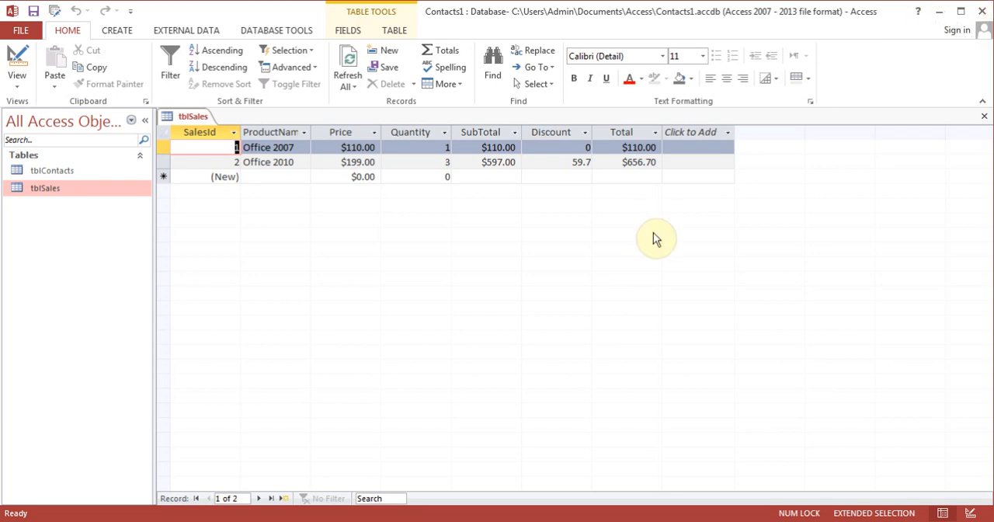
# Close tblSales and open tblContacts in Datasheet view
pyautogui.press('Tab')
pyautogui.press('Tab')
pyautogui.press('Tab')
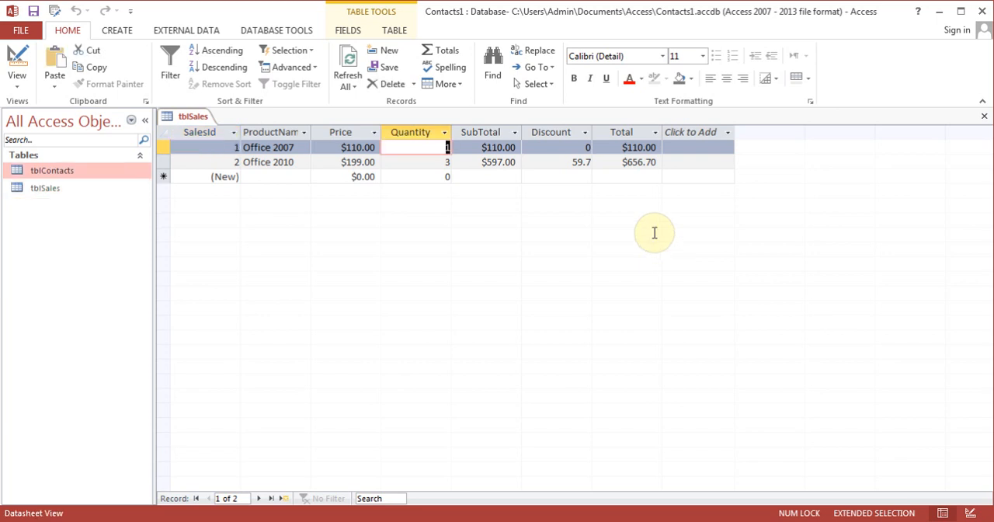
pyautogui.click(985, 116)
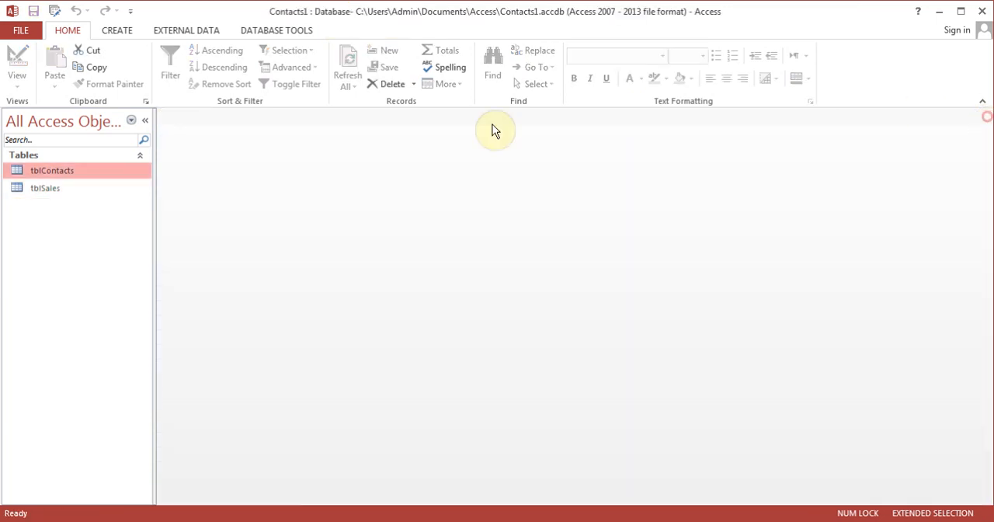
pyautogui.doubleClick(73, 176)
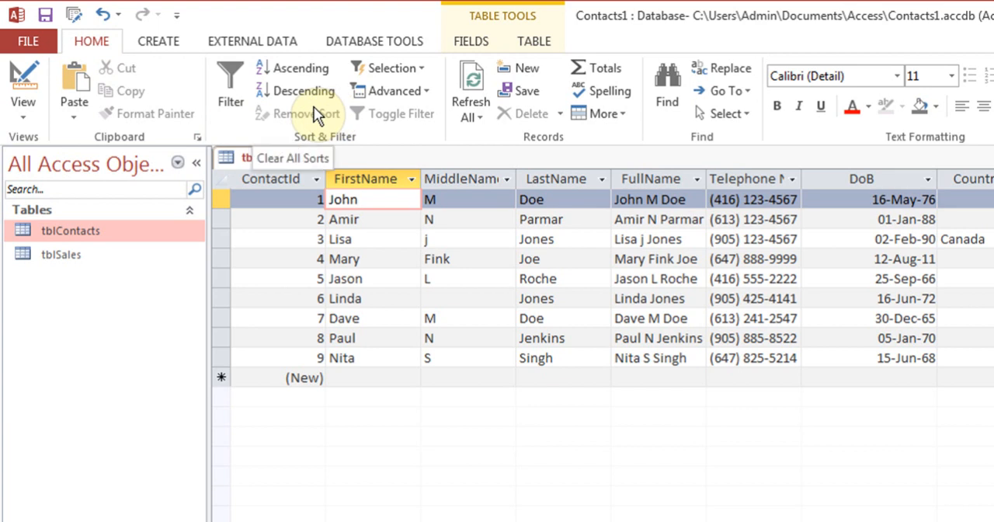
# Collapse the ribbon, show its commands temporarily, and restore it to stay expanded
pyautogui.doubleClick(93, 45)
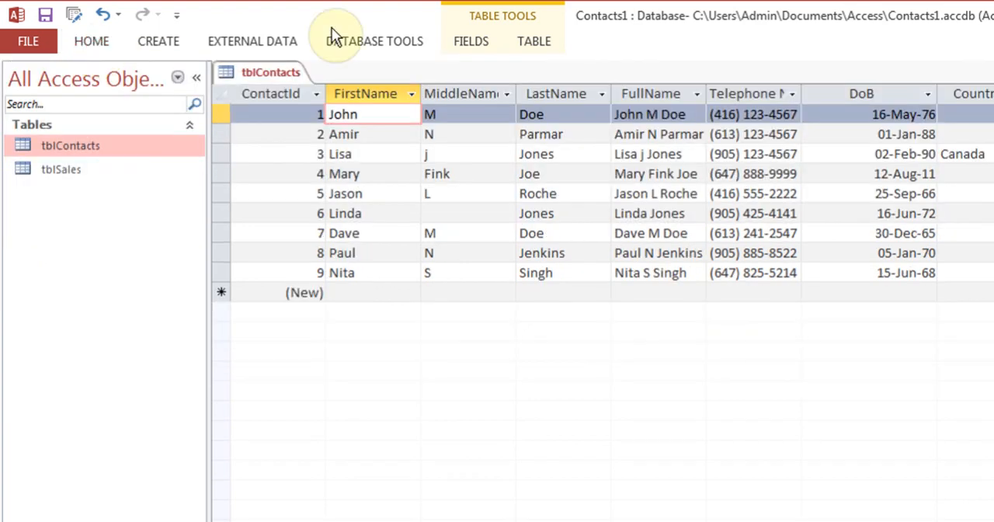
pyautogui.click(109, 48)
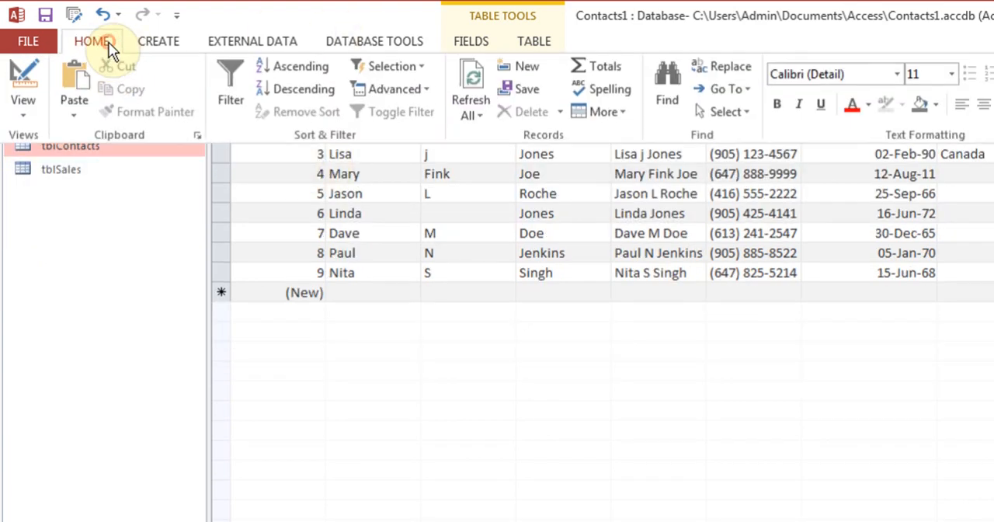
pyautogui.click(318, 262)
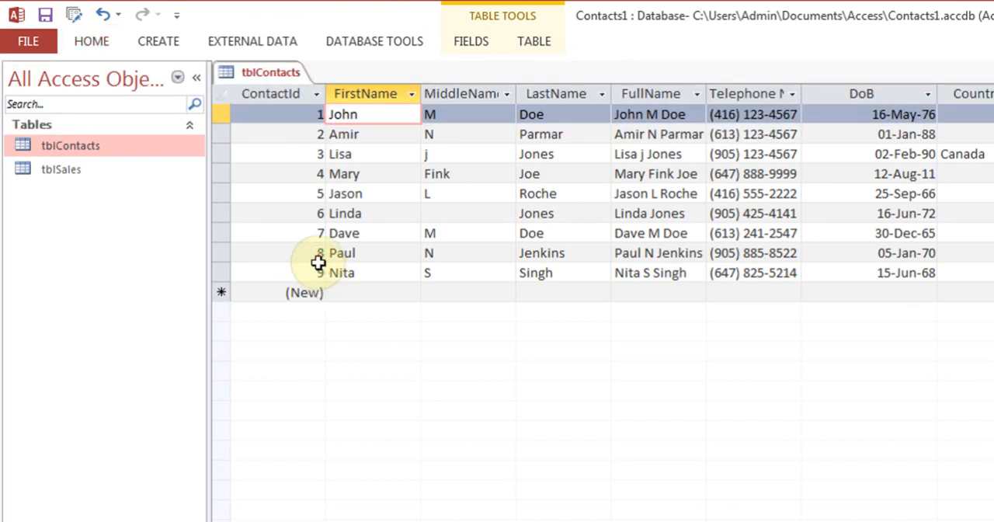
pyautogui.doubleClick(90, 43)
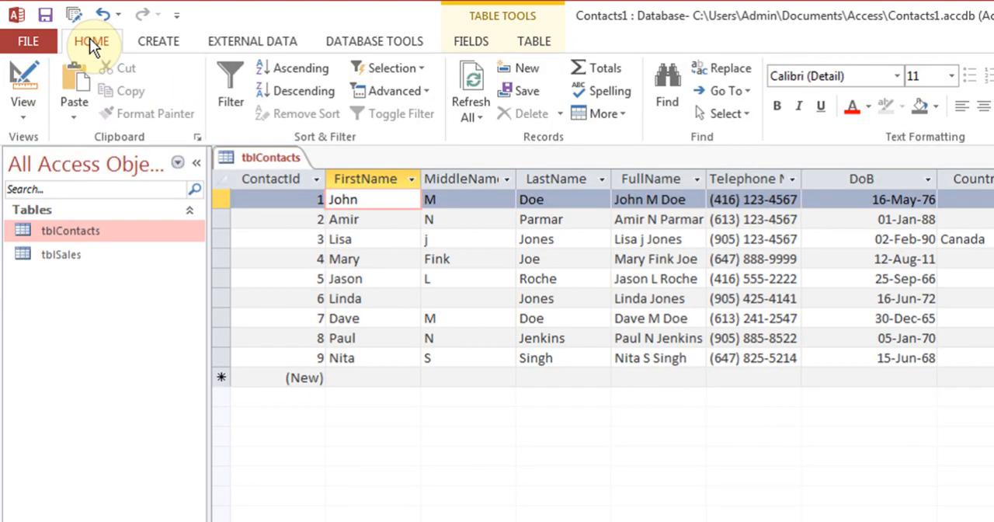
pyautogui.click(472, 45)
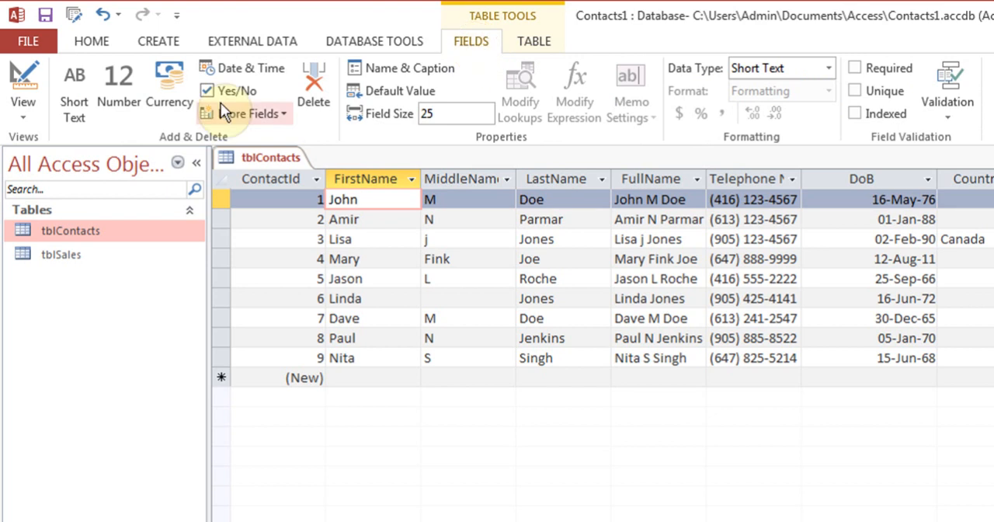
pyautogui.click(535, 44)
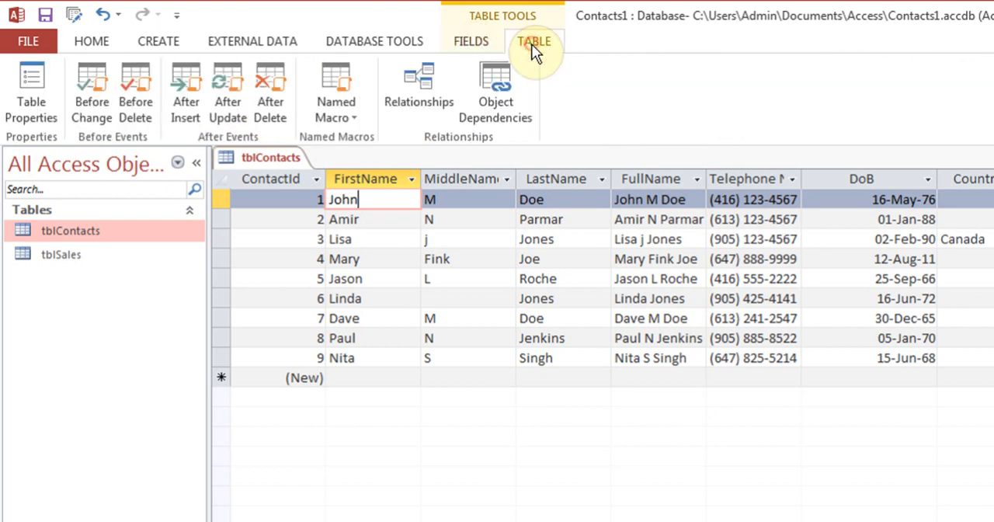
pyautogui.click(484, 42)
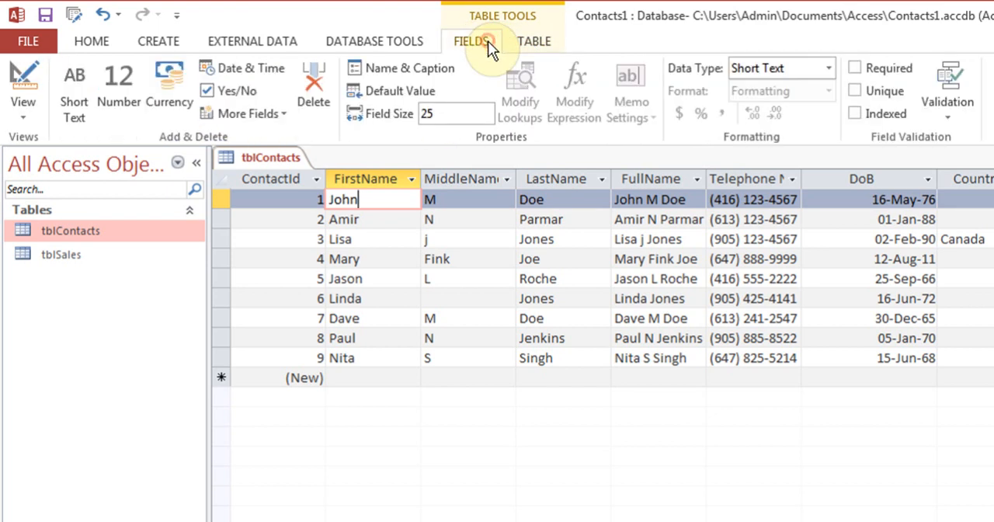
pyautogui.click(81, 38)
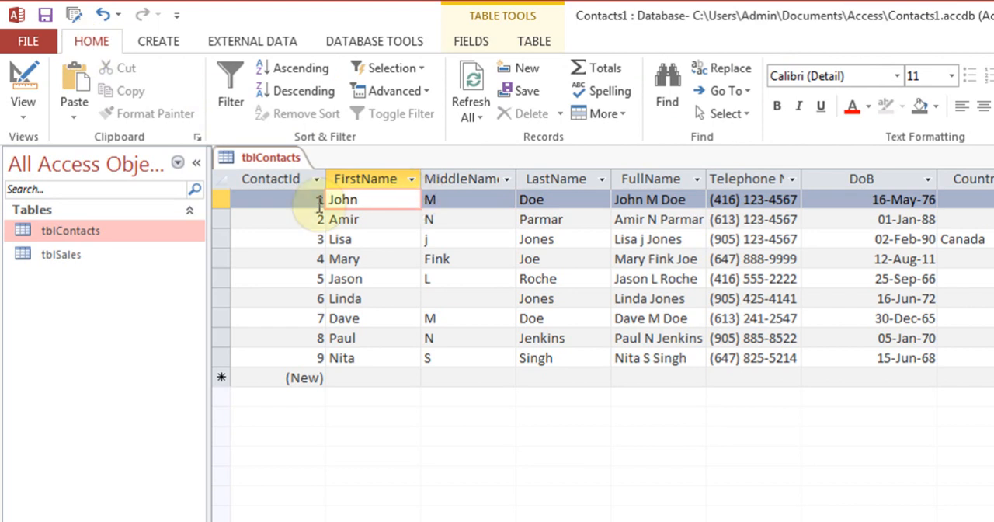
# Delete the first record, ContactId 1, from tblContacts and accept the permanent deletion
pyautogui.click(559, 113)
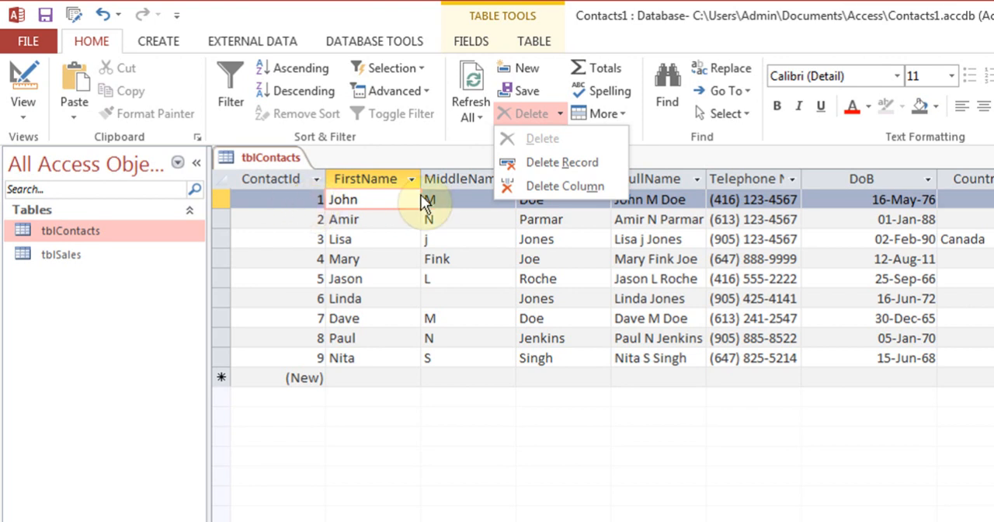
pyautogui.click(535, 165)
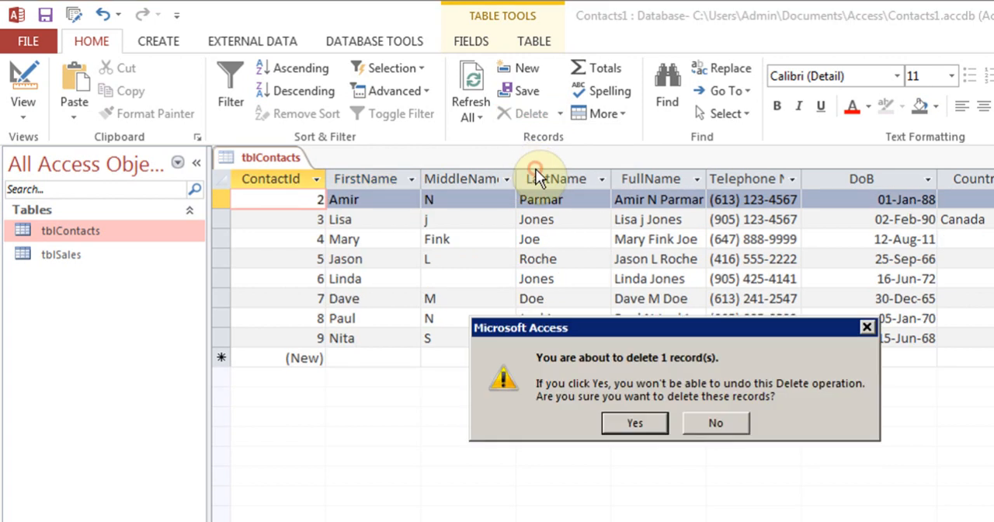
pyautogui.click(630, 424)
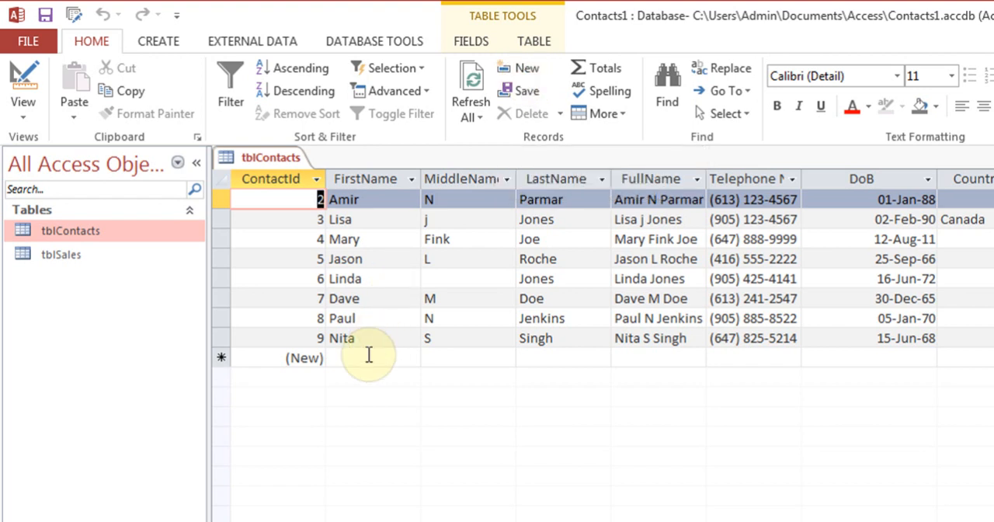
# Make the datasheet rows of tblContacts about one and a half times as tall, keeping the standard value in the Row Height dialog
pyautogui.click(625, 116)
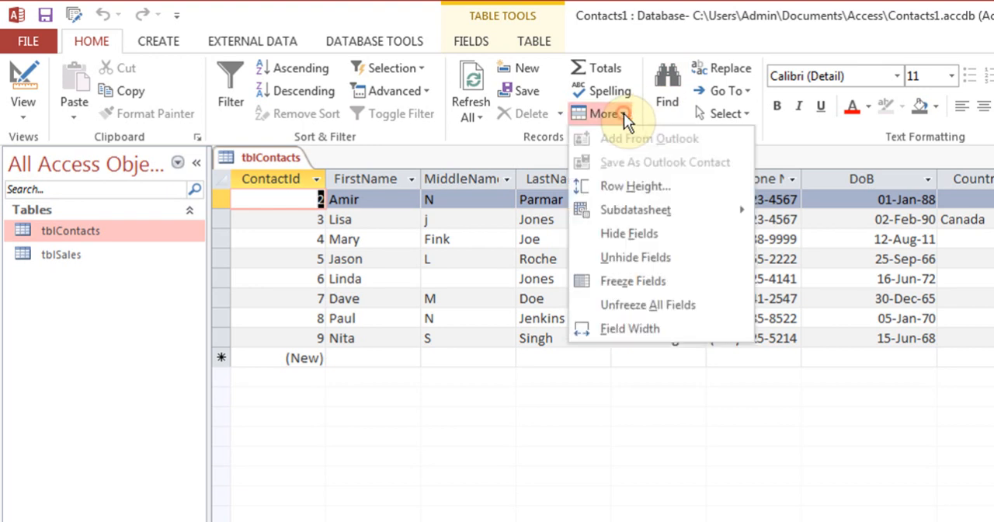
pyautogui.click(645, 188)
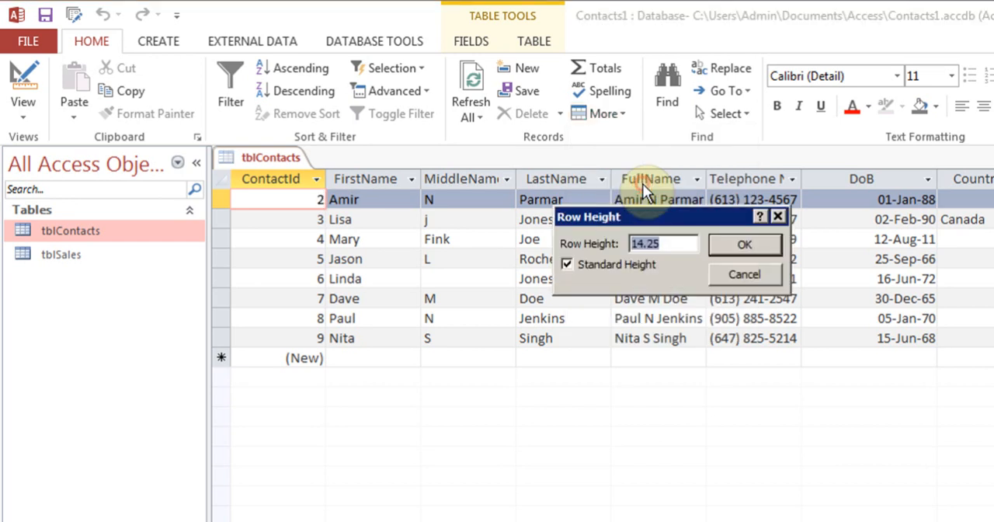
pyautogui.click(727, 247)
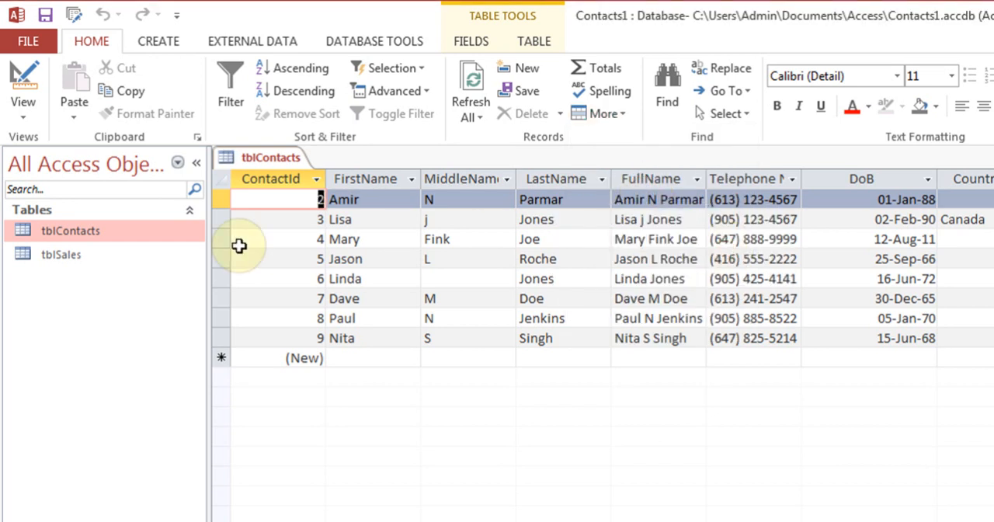
pyautogui.moveTo(219, 209); pyautogui.dragTo(219, 220)
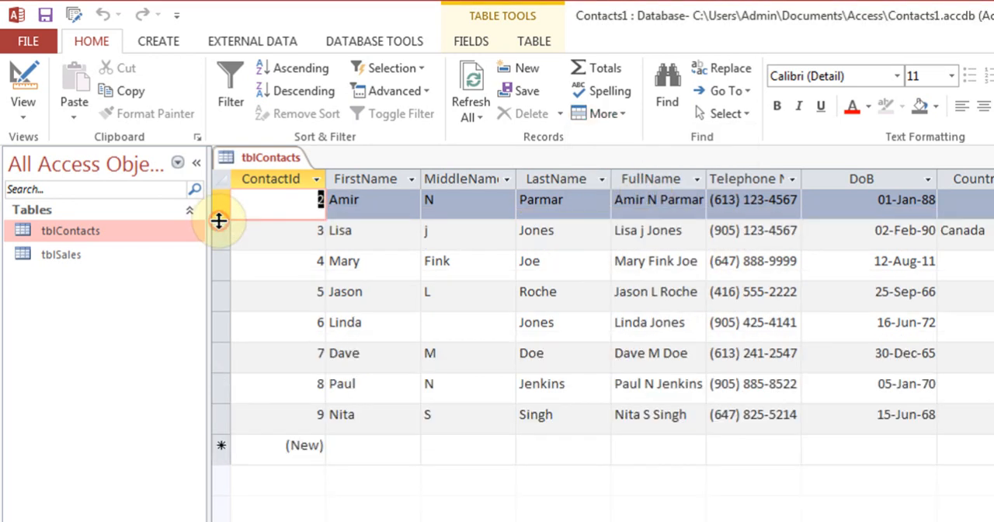
# View the numeric width setting of the MiddleName column without changing it, and widen the column slightly by hand
pyautogui.keyDown('shift'); pyautogui.click(467, 177); pyautogui.keyUp('shift')
pyautogui.click(467, 211)
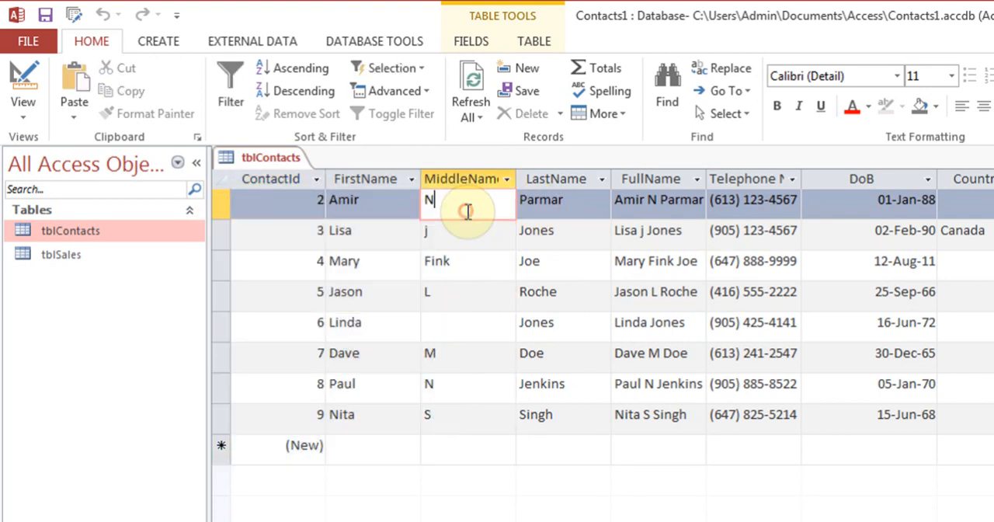
pyautogui.click(619, 112)
pyautogui.moveTo(652, 216)
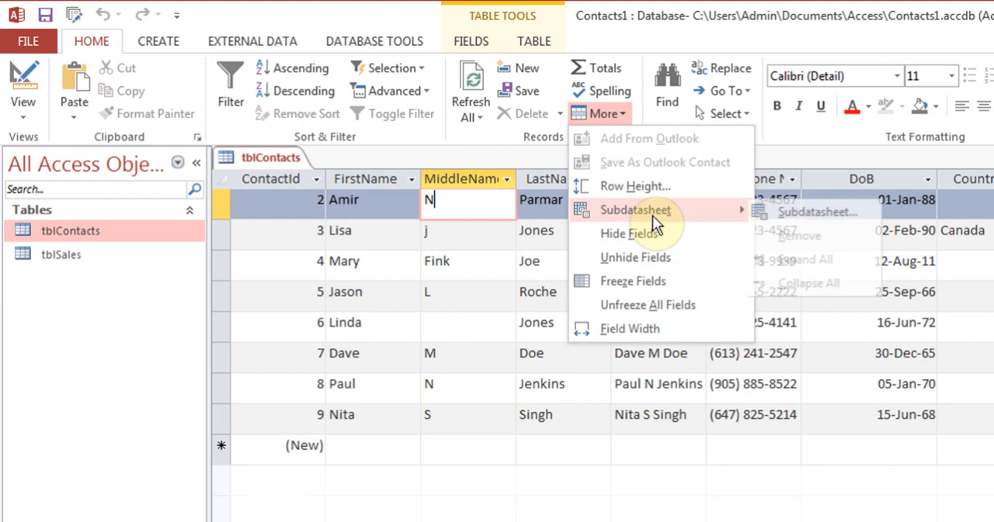
pyautogui.click(642, 329)
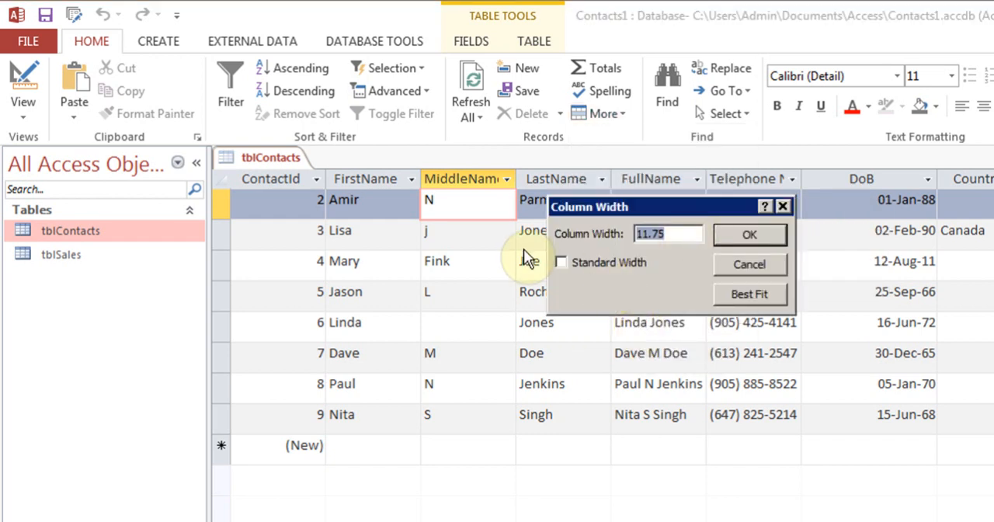
pyautogui.click(770, 267)
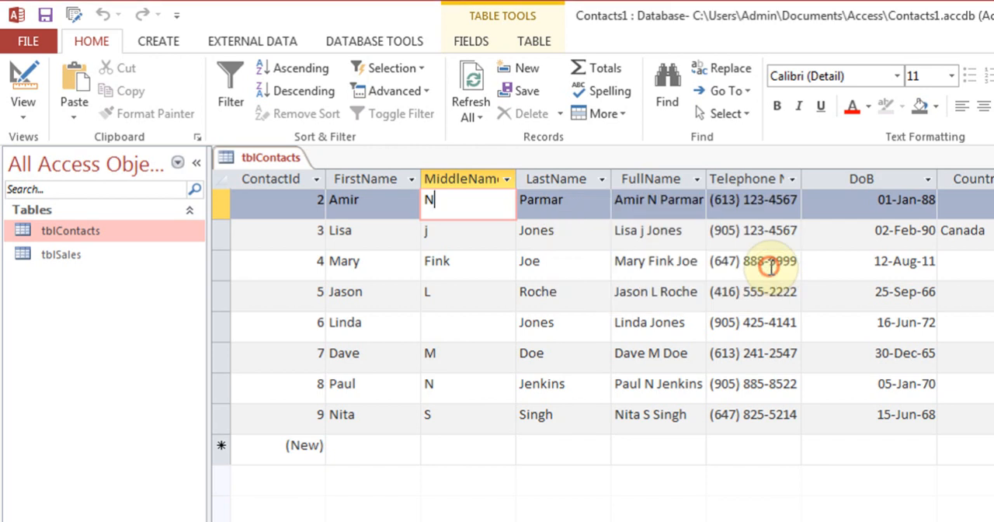
pyautogui.moveTo(516, 187)
pyautogui.mouseDown()
pyautogui.moveTo(508, 182)
pyautogui.moveTo(542, 193)
pyautogui.moveTo(518, 190)
pyautogui.mouseUp()
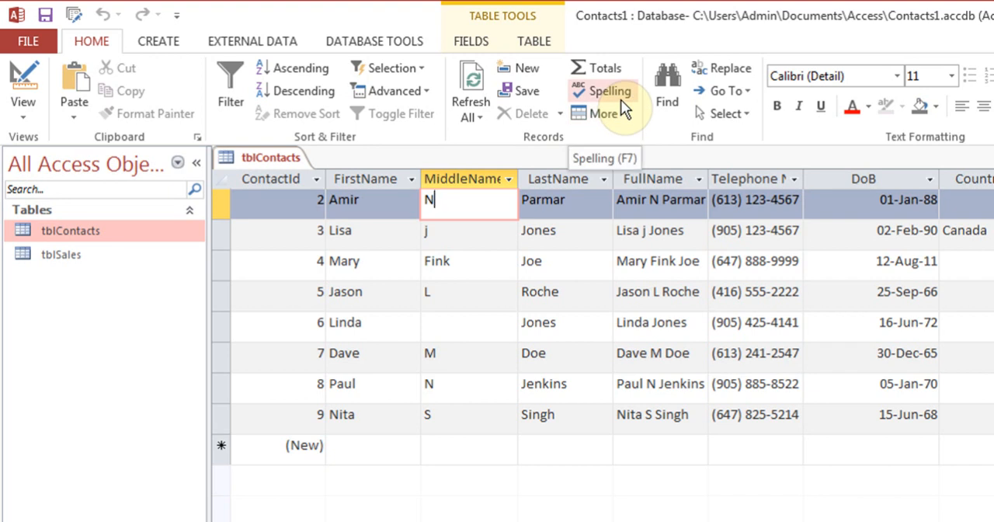
# Search the whole tblContacts table, with whole-field matching, for the first name of the contact with ContactId 4
pyautogui.click(667, 91)
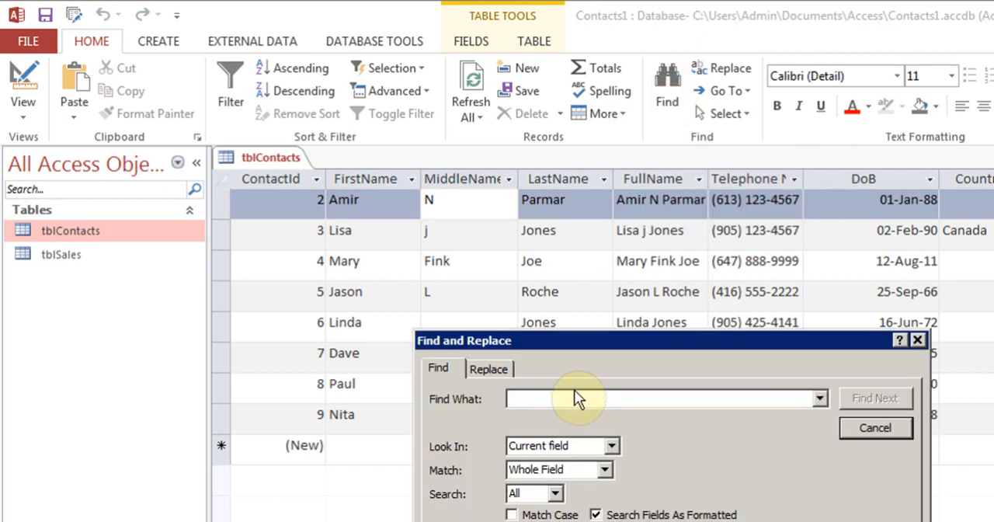
pyautogui.write('Mary')
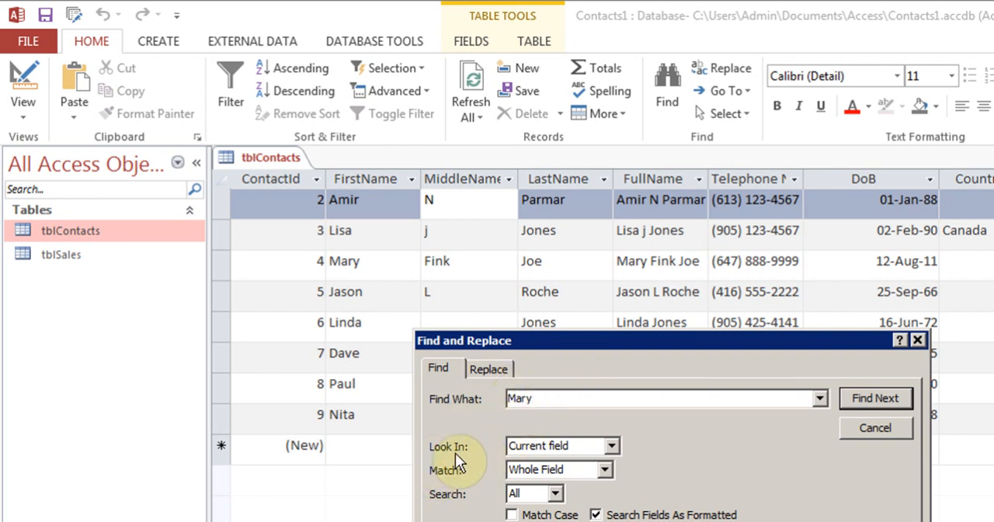
pyautogui.click(612, 445)
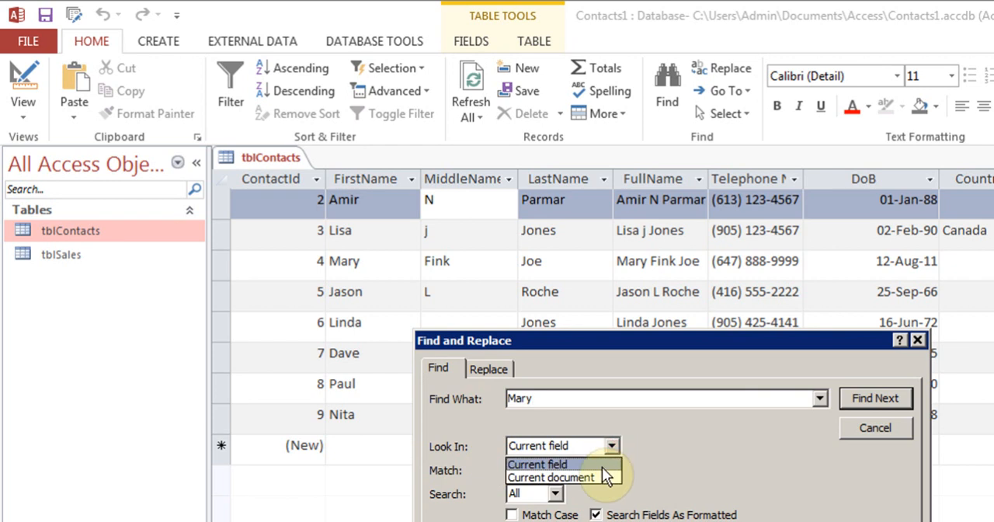
pyautogui.click(603, 476)
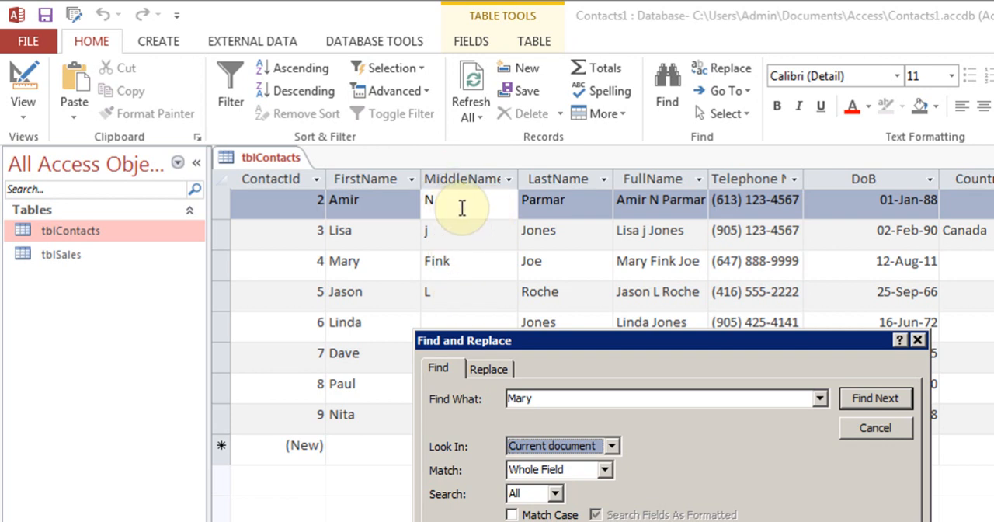
pyautogui.click(870, 398)
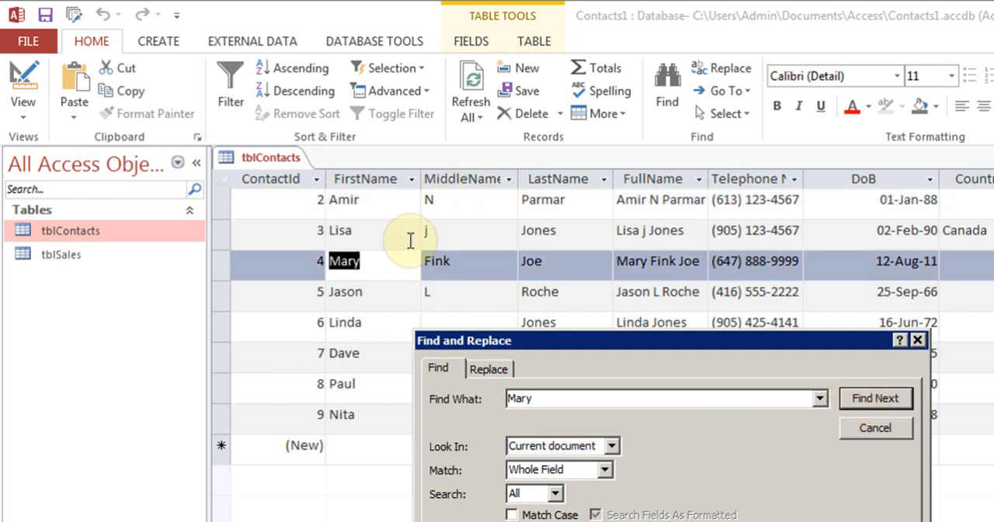
pyautogui.click(870, 400)
pyautogui.click(672, 418)
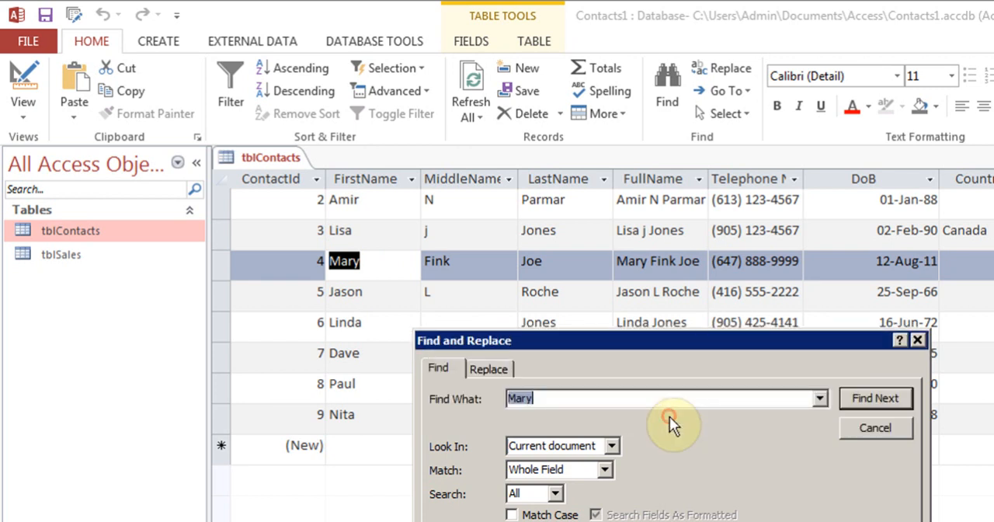
pyautogui.click(877, 428)
# Find the first name of ContactId 4 across the current document, replace it with a different first name, and check for further matches
pyautogui.click(379, 204)
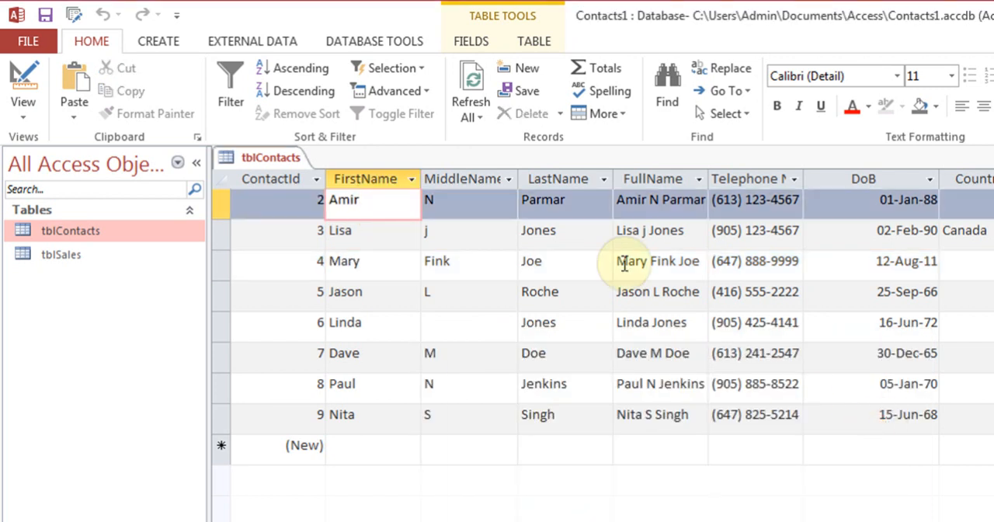
pyautogui.click(731, 71)
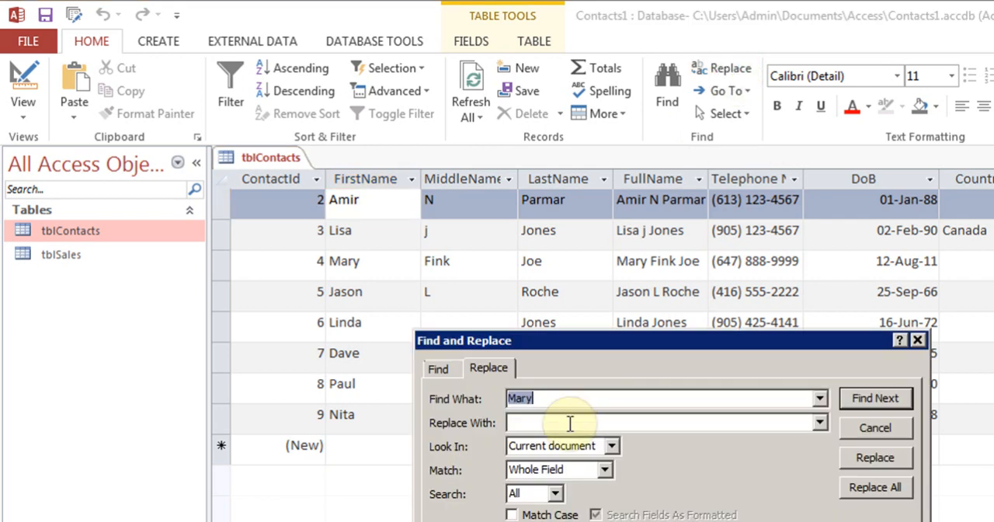
pyautogui.click(570, 423)
pyautogui.write('Nancy')
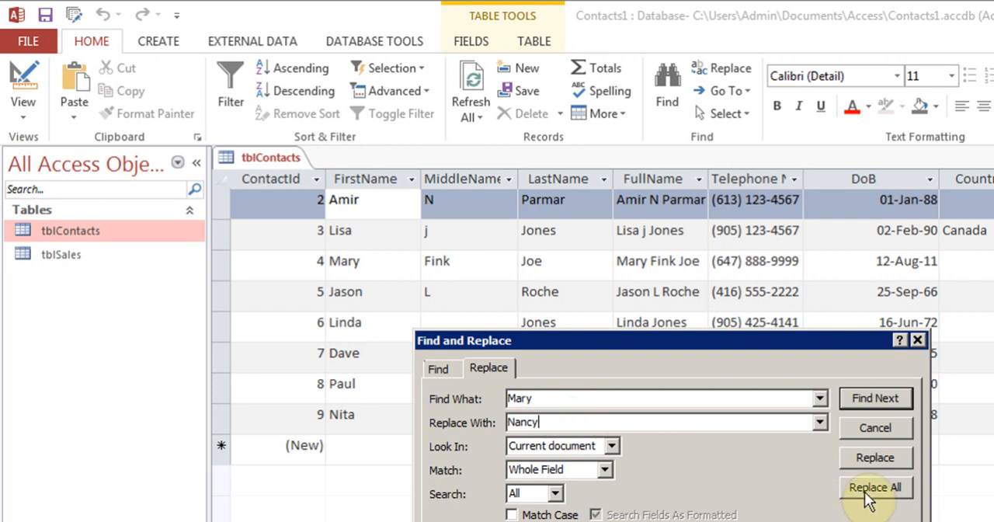
pyautogui.click(877, 397)
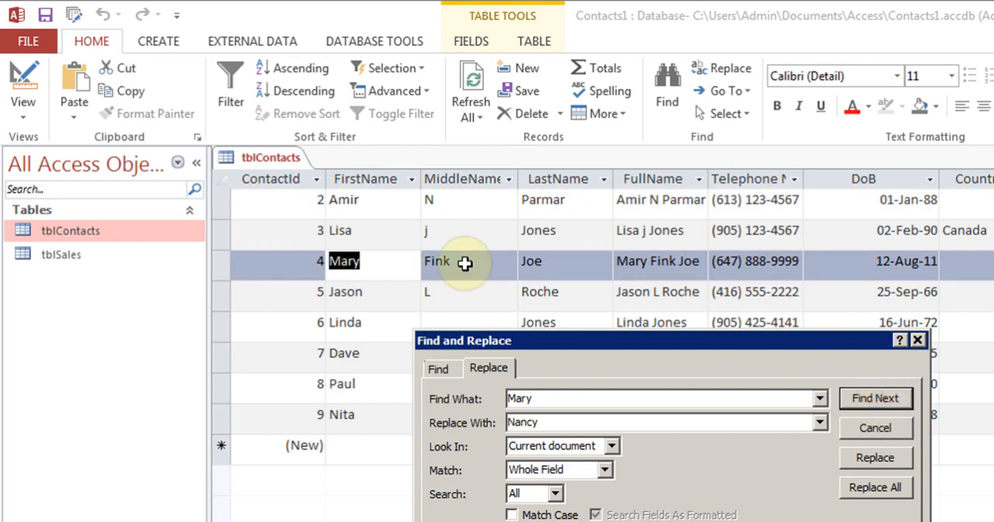
pyautogui.click(868, 457)
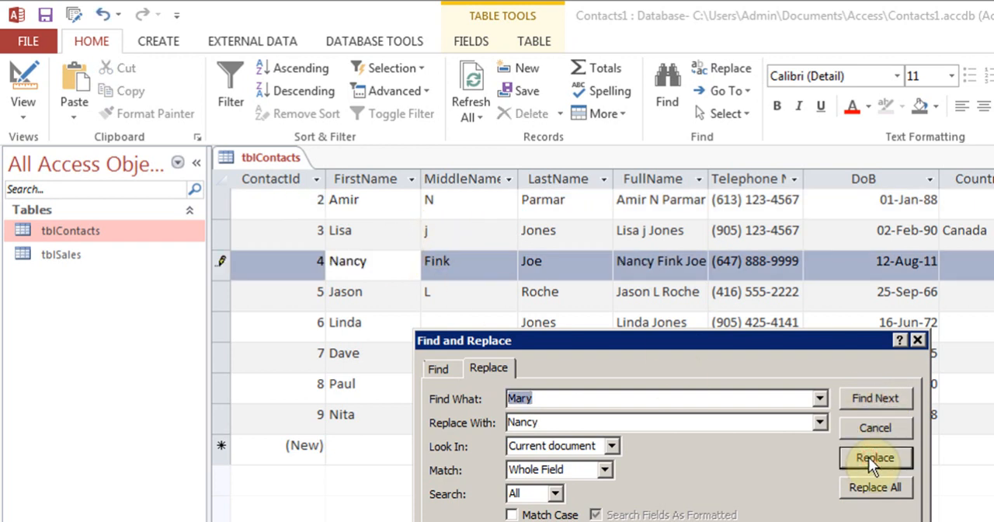
pyautogui.click(874, 400)
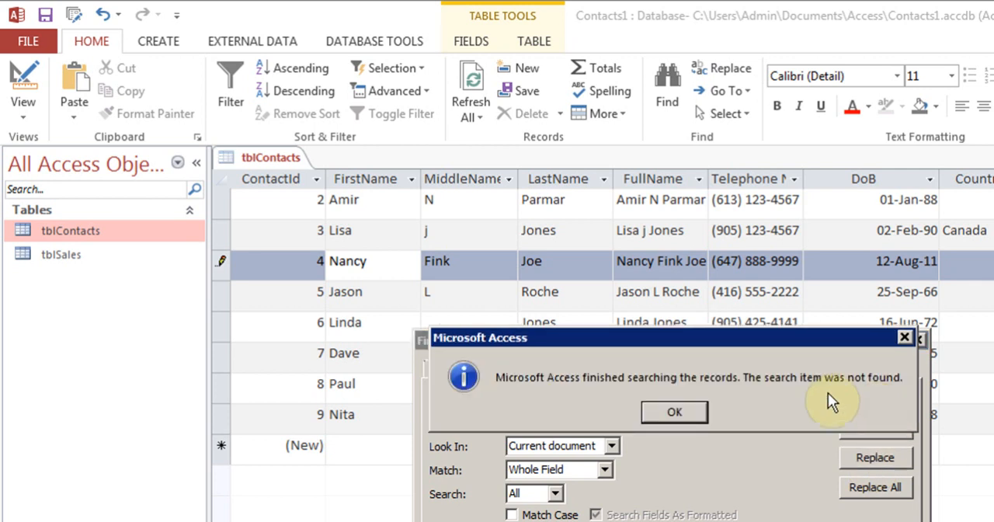
pyautogui.click(674, 412)
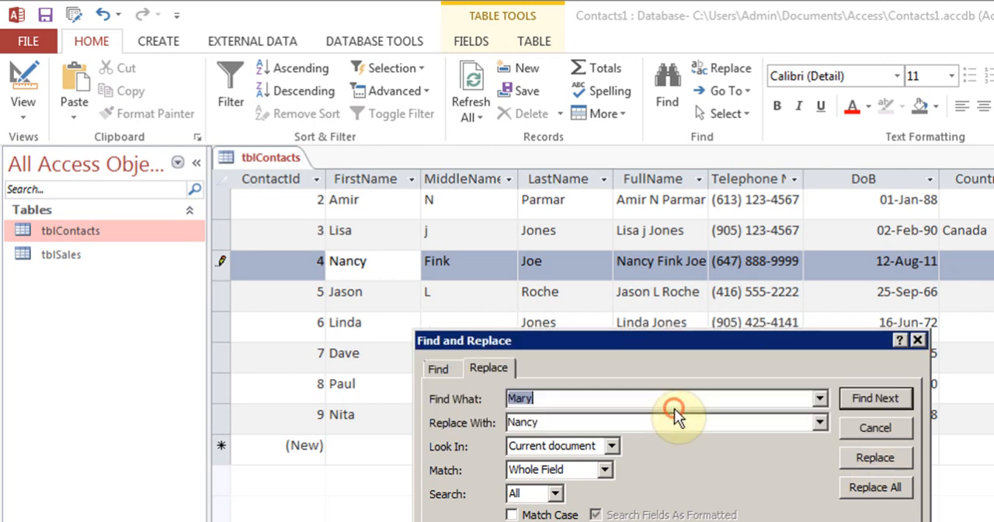
pyautogui.click(918, 341)
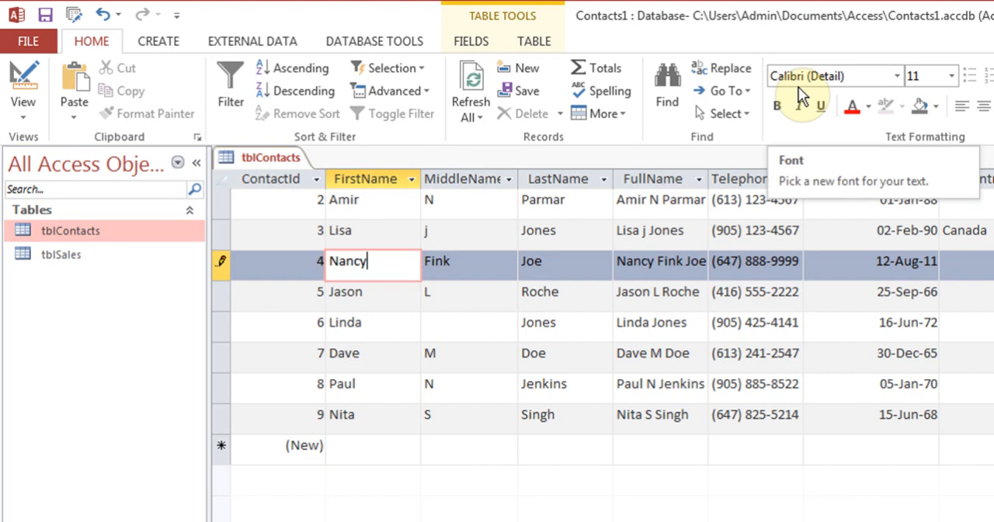
# Turn the text of the tblContacts datasheet red and set it back to black
pyautogui.click(852, 107)
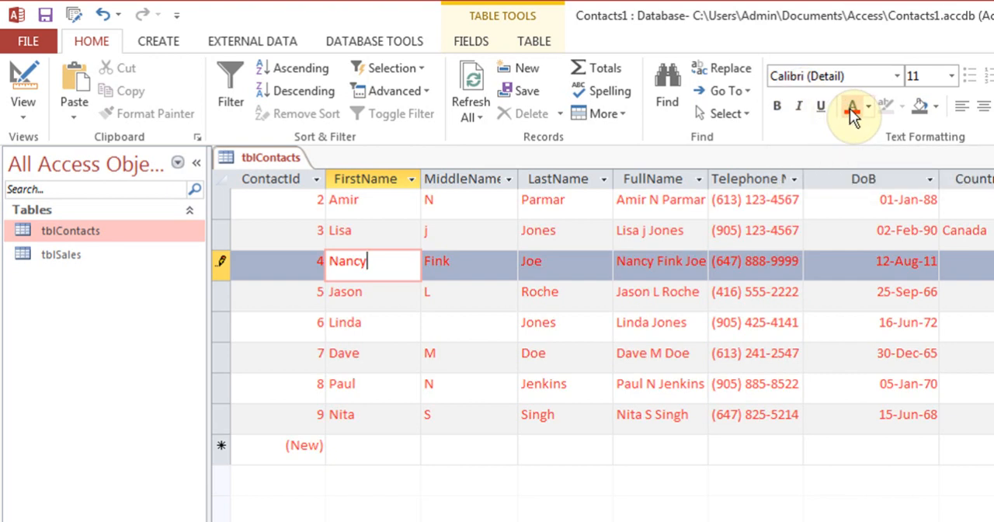
pyautogui.click(381, 202)
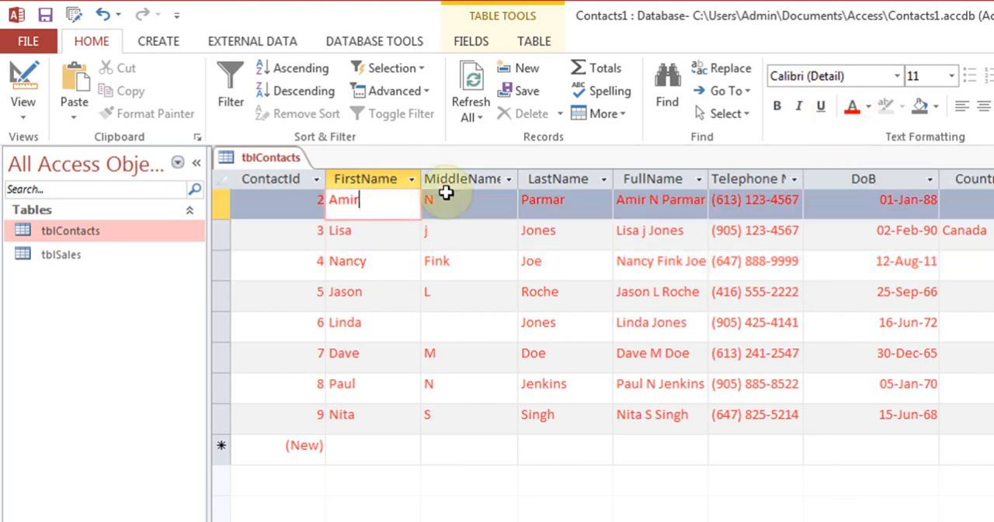
pyautogui.click(869, 105)
pyautogui.click(887, 129)
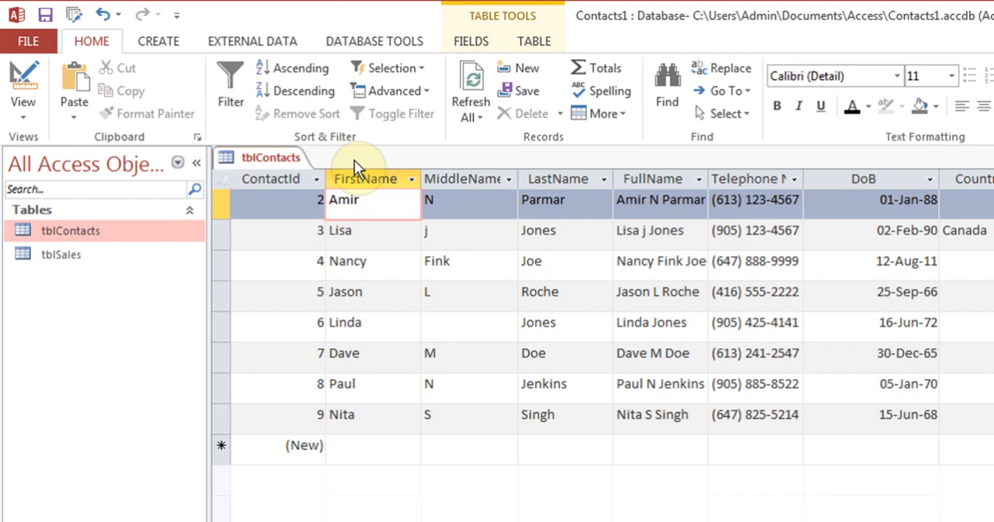
# Sort the tblContacts records by DoB in ascending order and in descending order, and remove the sort
pyautogui.click(847, 211)
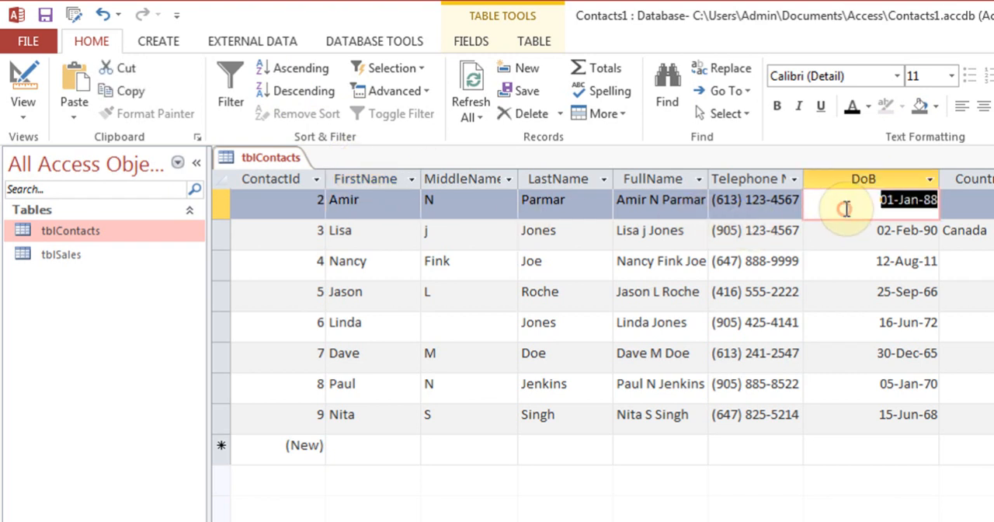
pyautogui.click(286, 70)
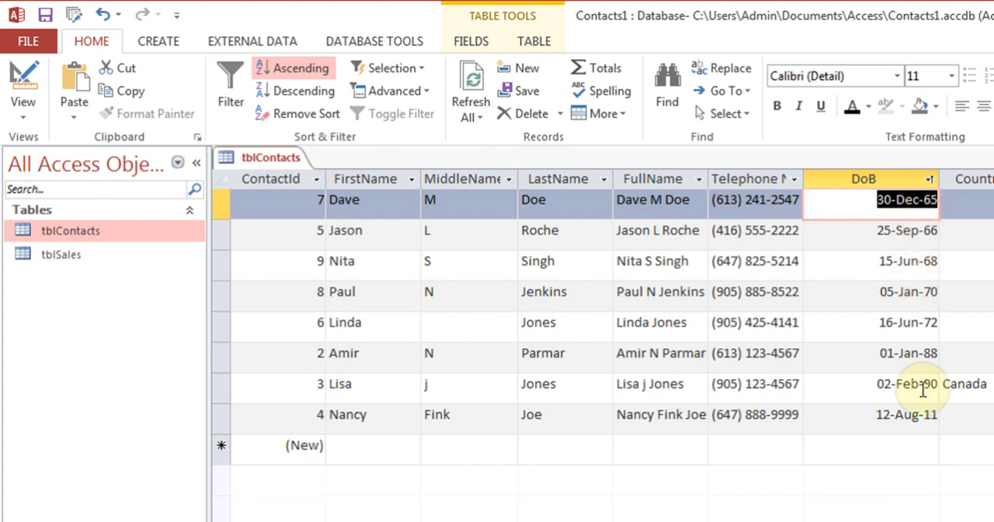
pyautogui.click(325, 97)
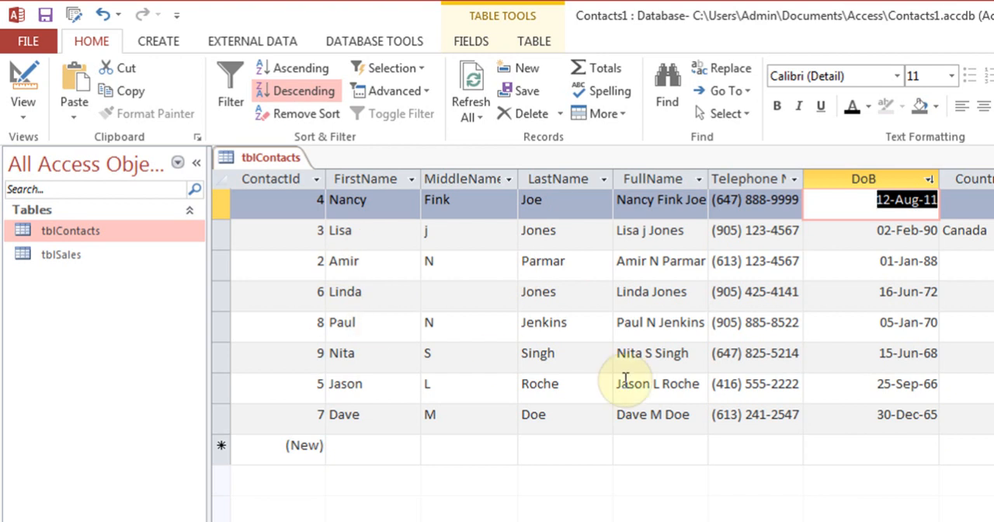
pyautogui.click(311, 116)
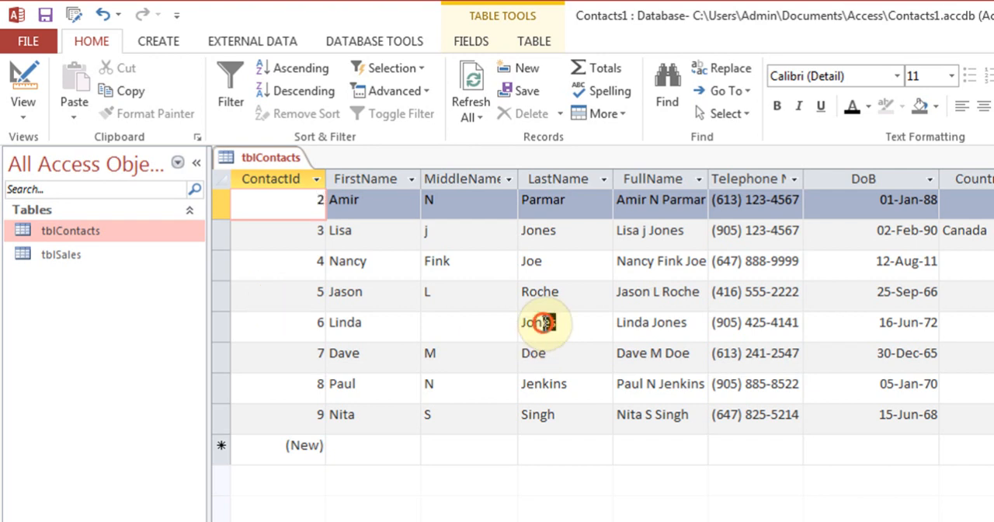
pyautogui.moveTo(543, 325); pyautogui.dragTo(563, 327)
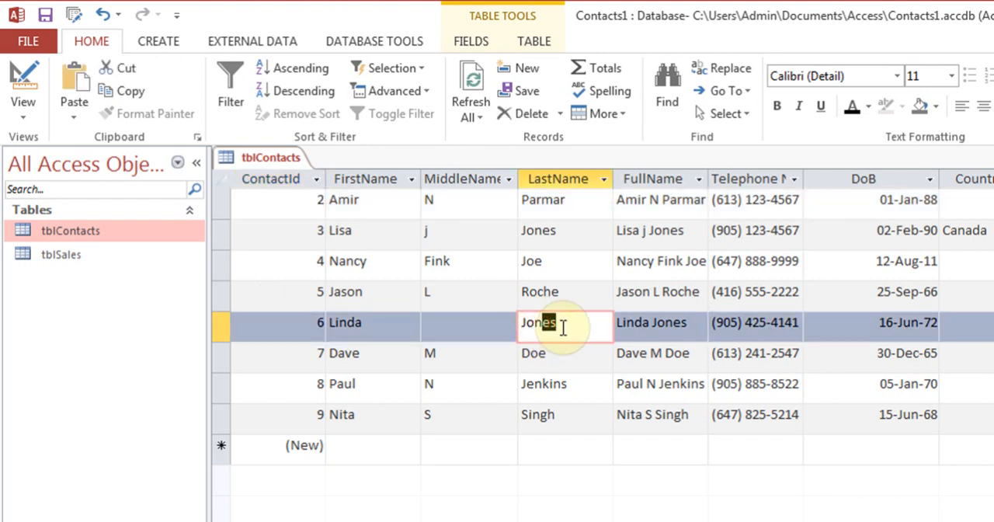
pyautogui.click(412, 71)
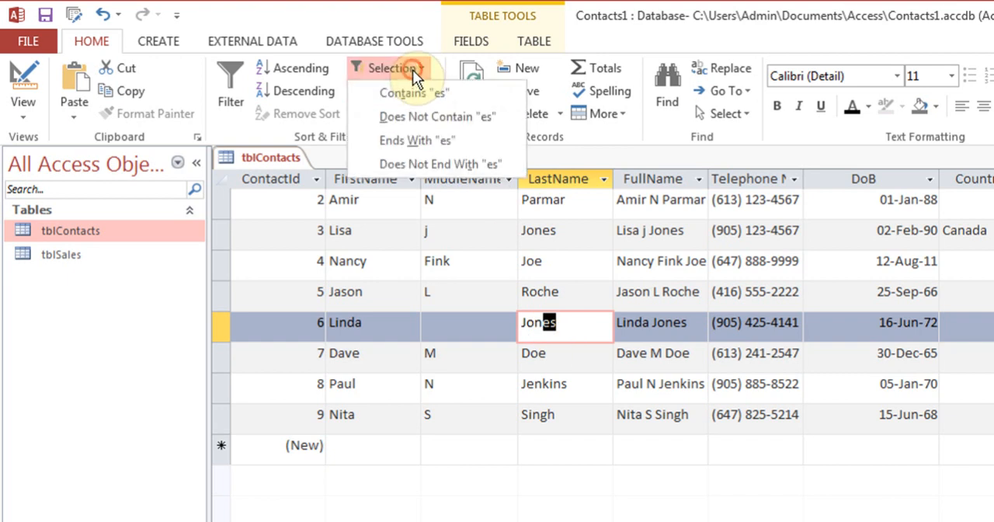
pyautogui.click(569, 323)
# Filter tblContacts to records whose LastName equals that of ContactId 6, and switch the filter off again
pyautogui.moveTo(569, 323); pyautogui.dragTo(514, 322)
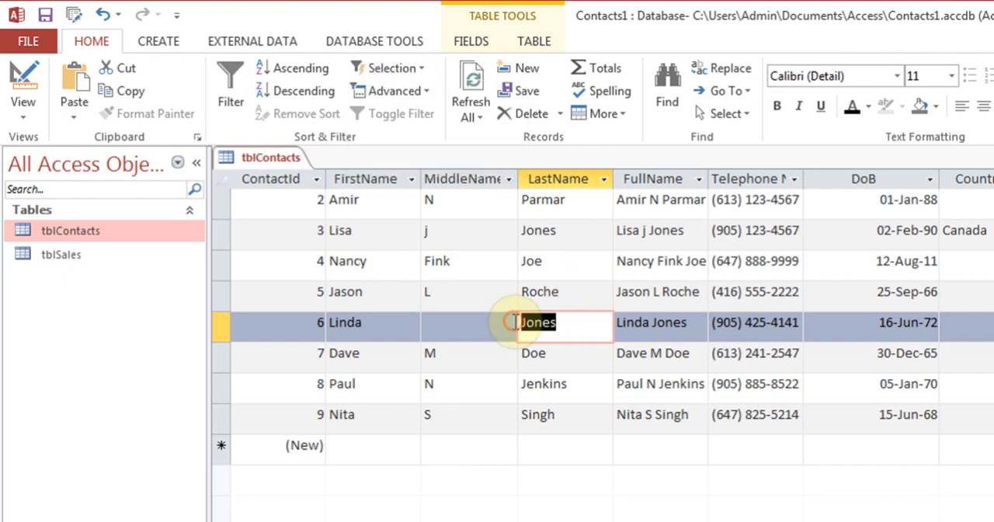
pyautogui.click(394, 68)
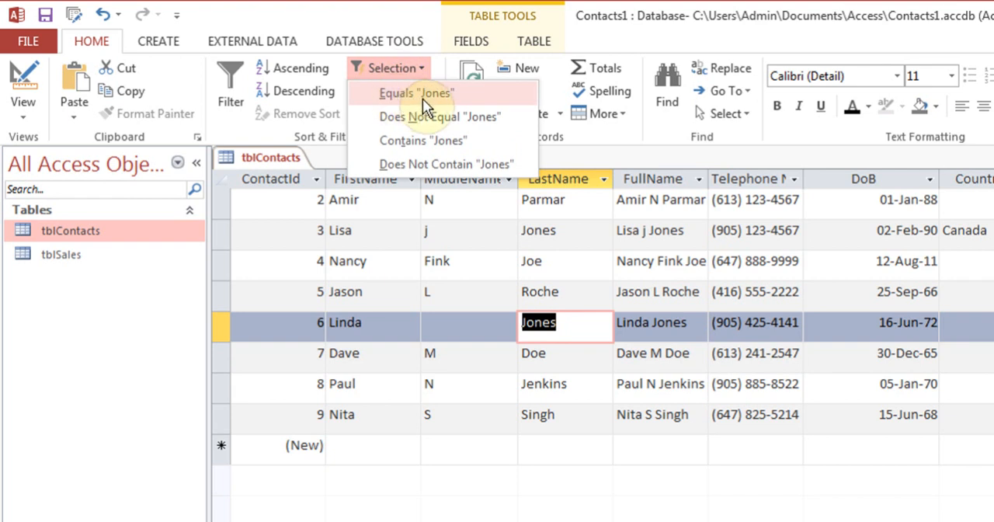
pyautogui.click(409, 97)
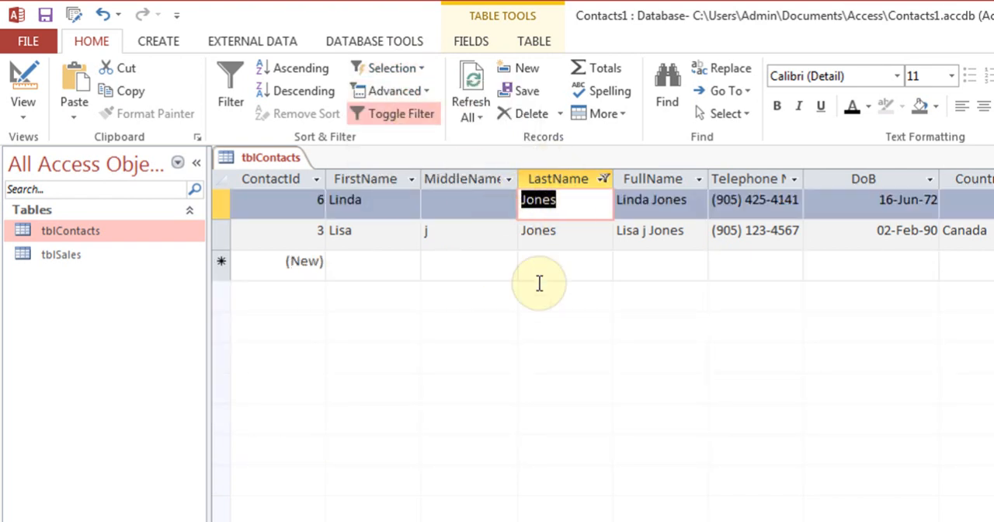
pyautogui.click(400, 116)
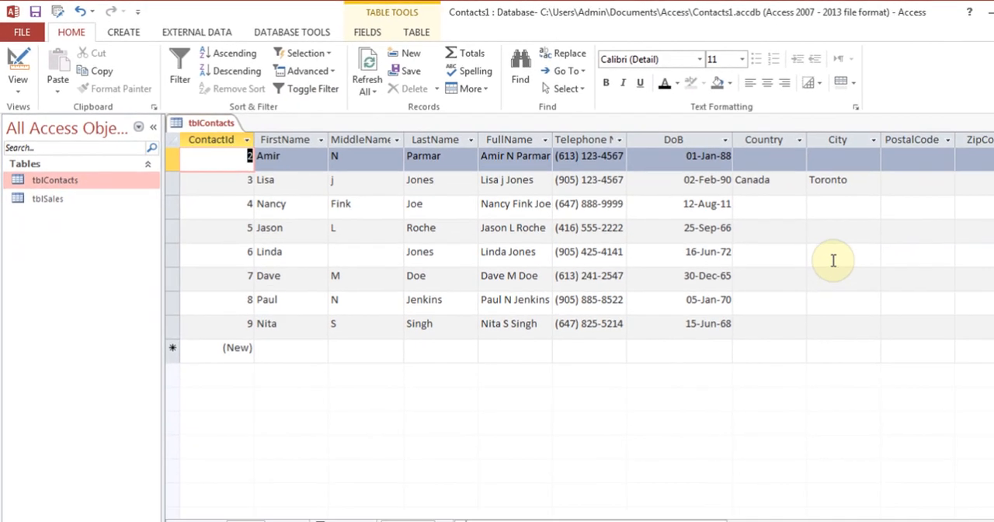
# Enter Toronto as the City for ContactId 6, and filter the table temporarily to records whose City equals Toronto
pyautogui.click(956, 293)
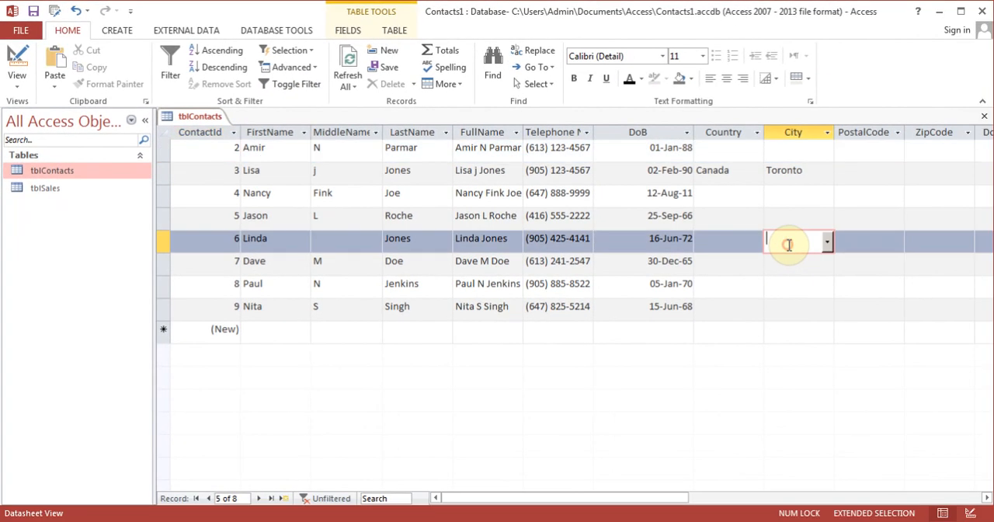
pyautogui.write('Toronto')
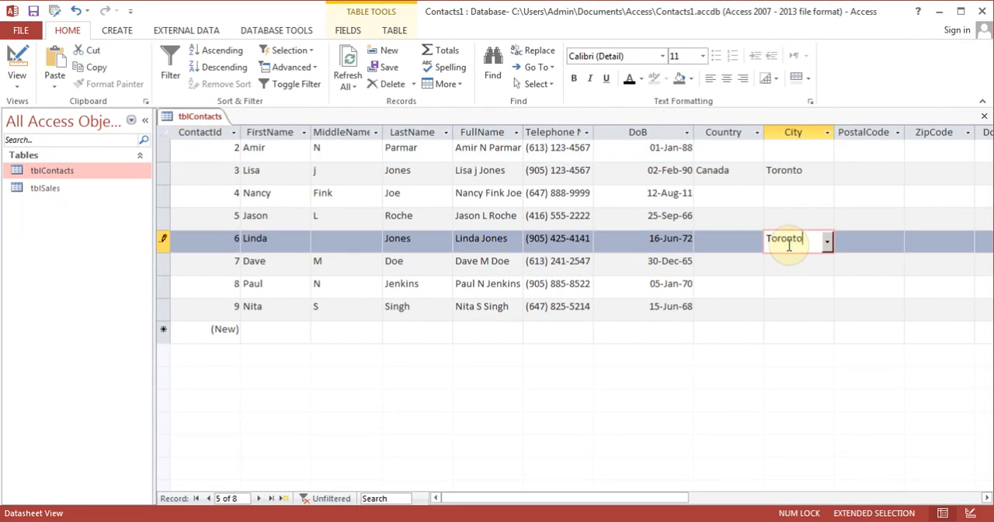
pyautogui.click(304, 49)
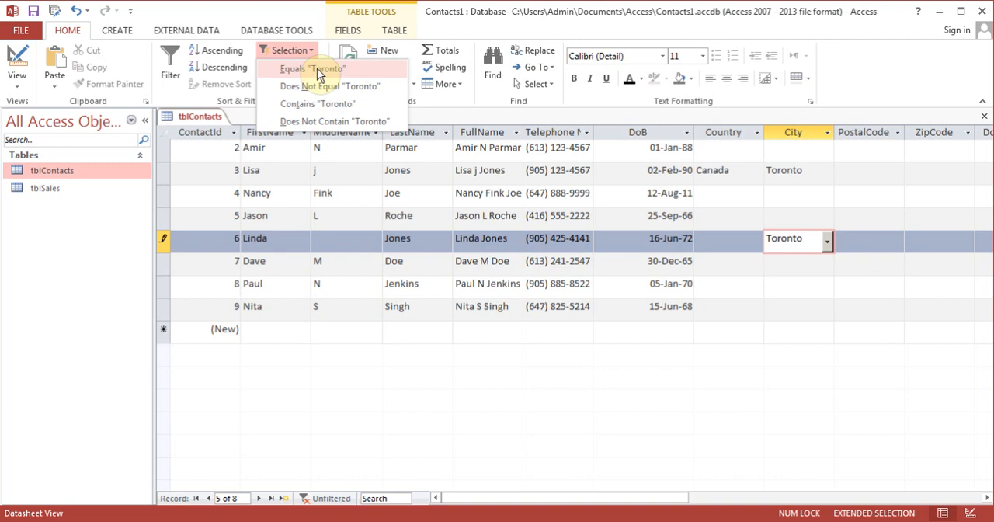
pyautogui.click(316, 68)
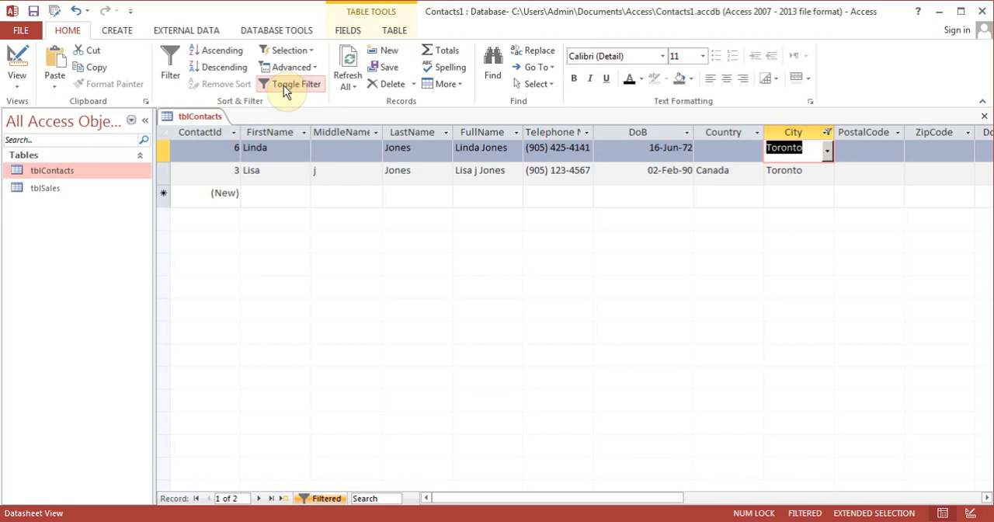
pyautogui.click(286, 89)
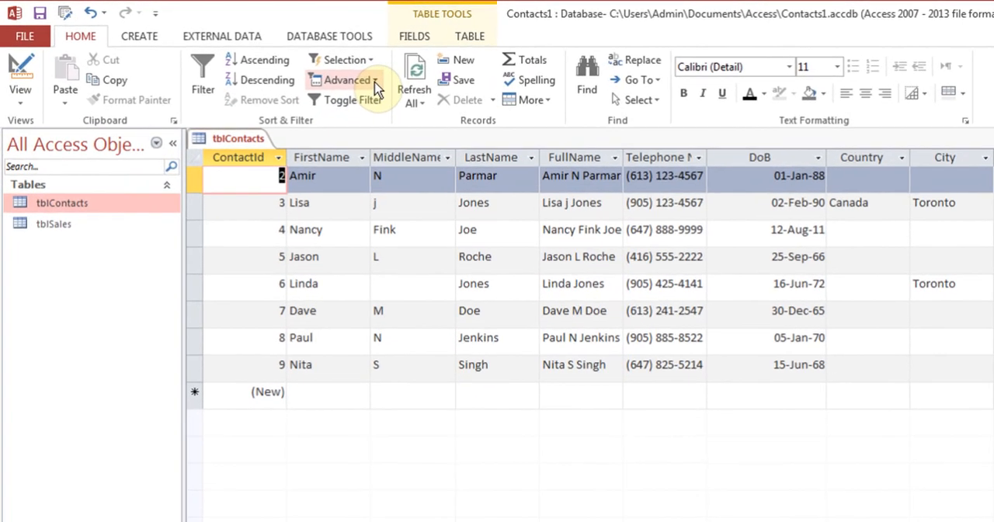
# Filter tblContacts by form to Telephone Number 905* and City Toronto, and switch the filter off again
pyautogui.click(314, 68)
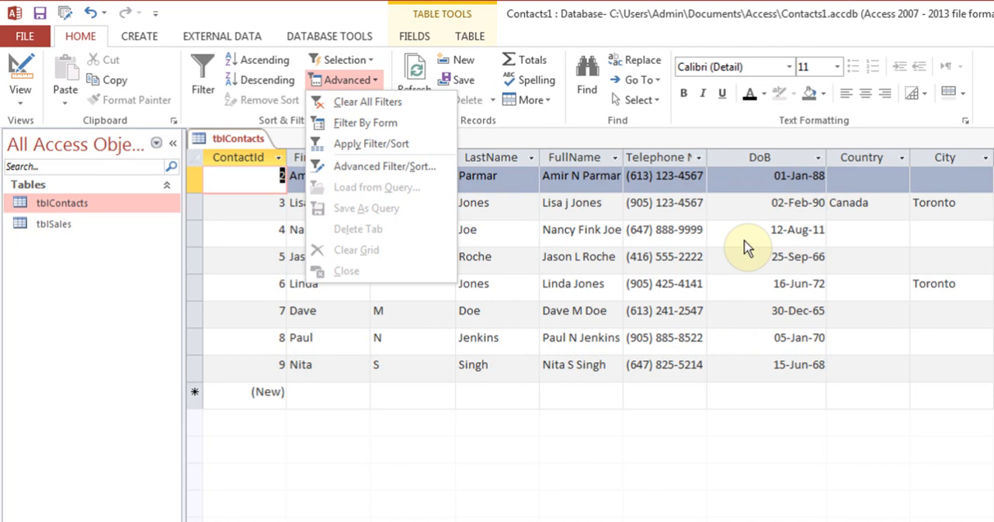
pyautogui.click(389, 128)
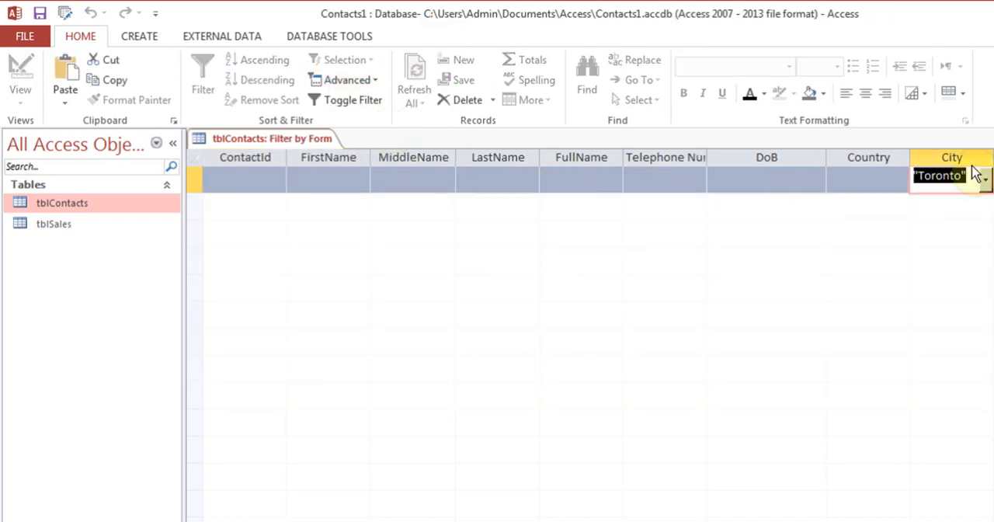
pyautogui.click(671, 184)
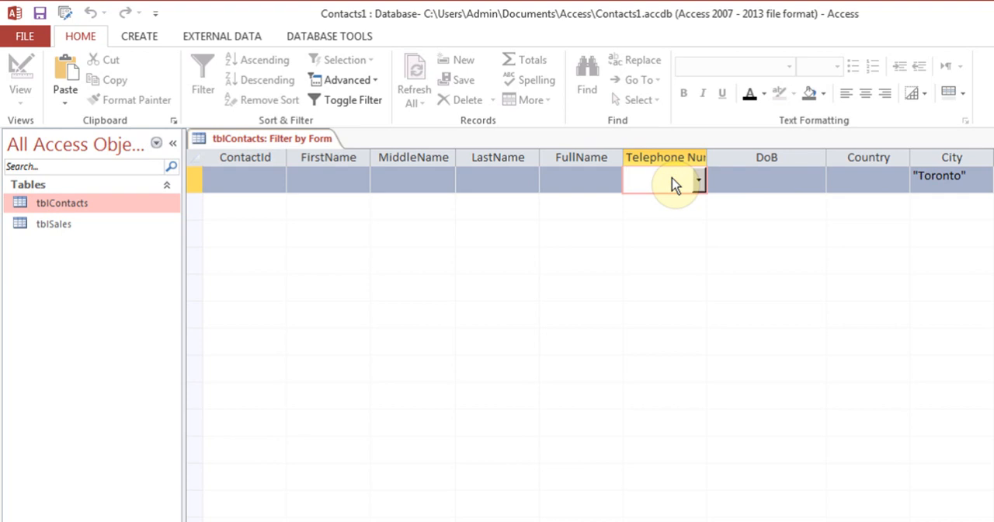
pyautogui.write('905')
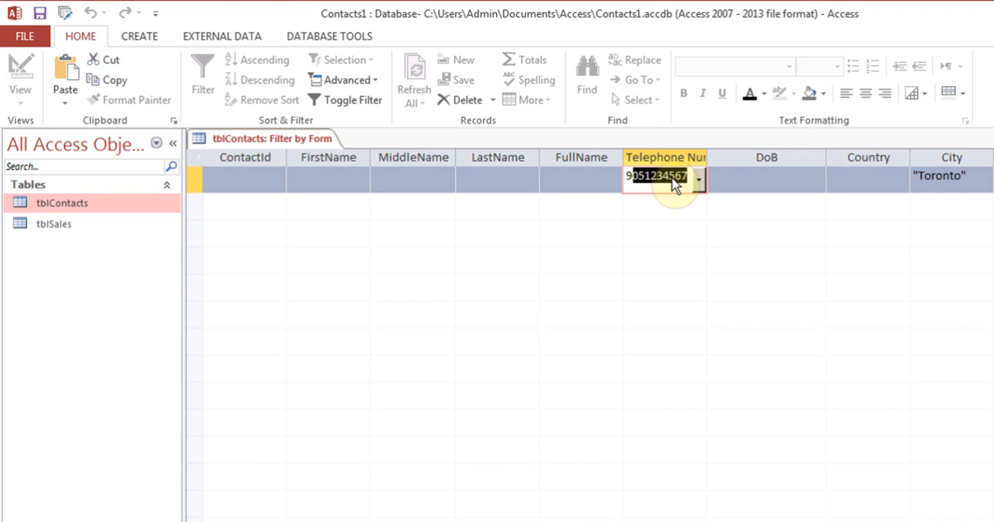
pyautogui.write('*')
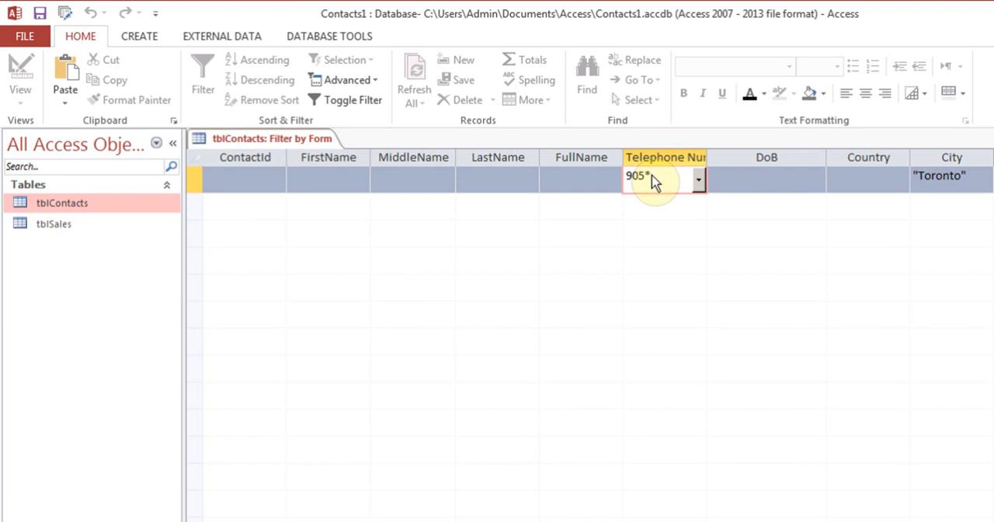
pyautogui.click(374, 84)
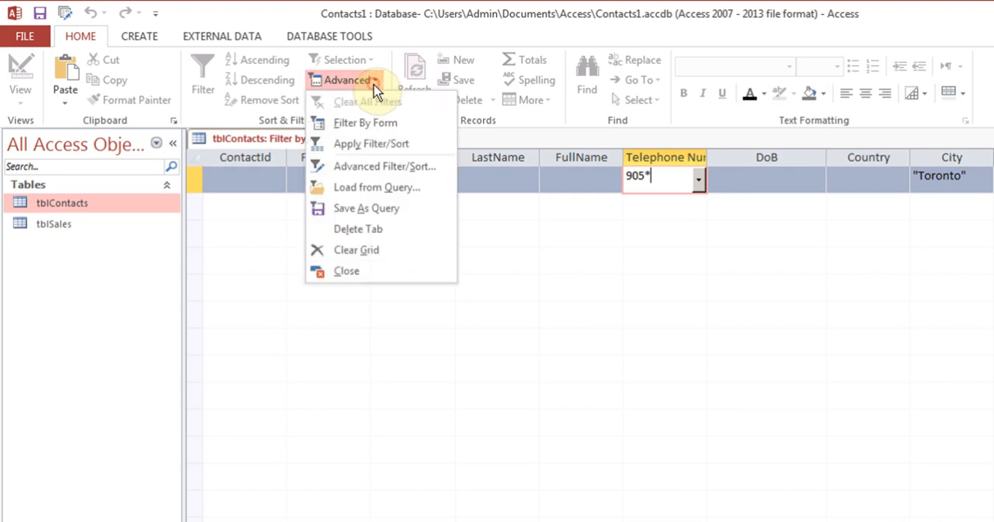
pyautogui.click(391, 144)
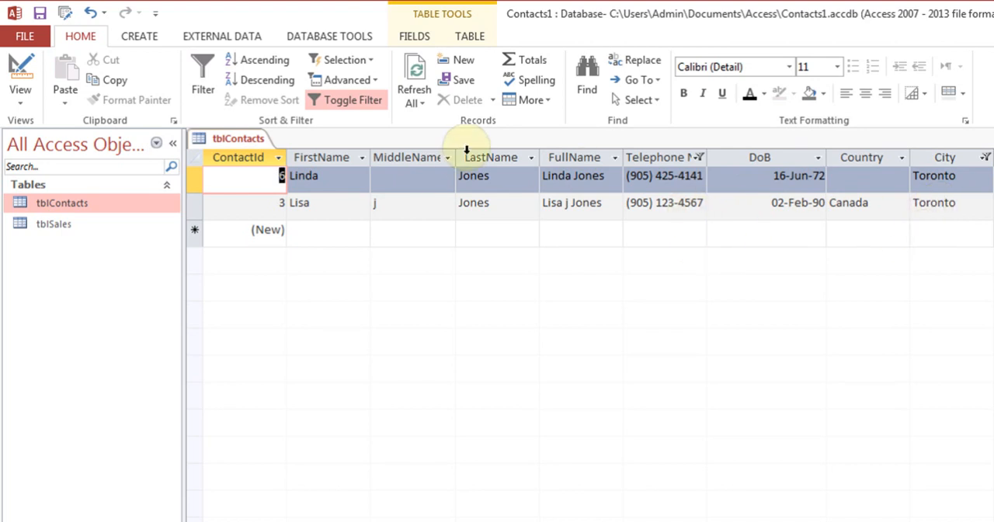
pyautogui.click(352, 102)
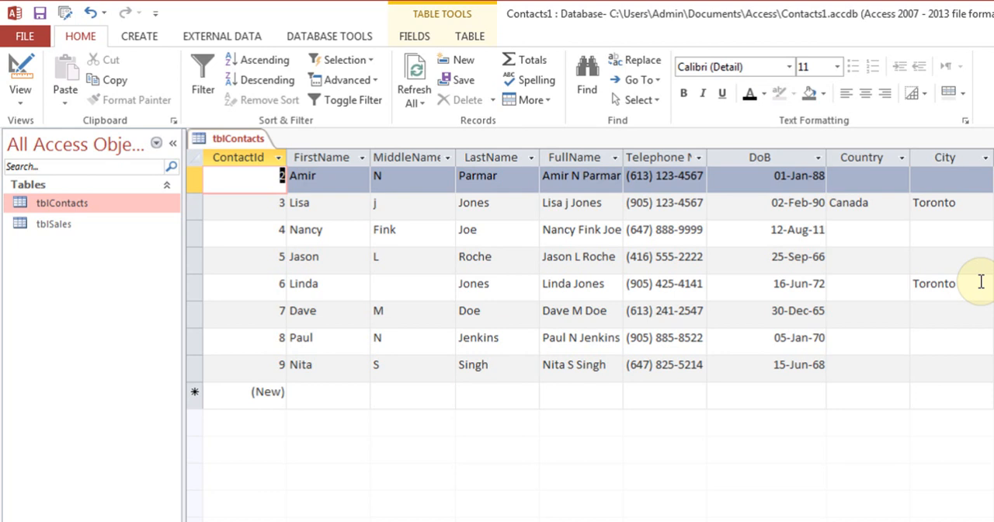
# Replace the Telephone Number criterion in Filter By Form with FirstName L*, keeping City Toronto, and apply the filter temporarily
pyautogui.click(365, 82)
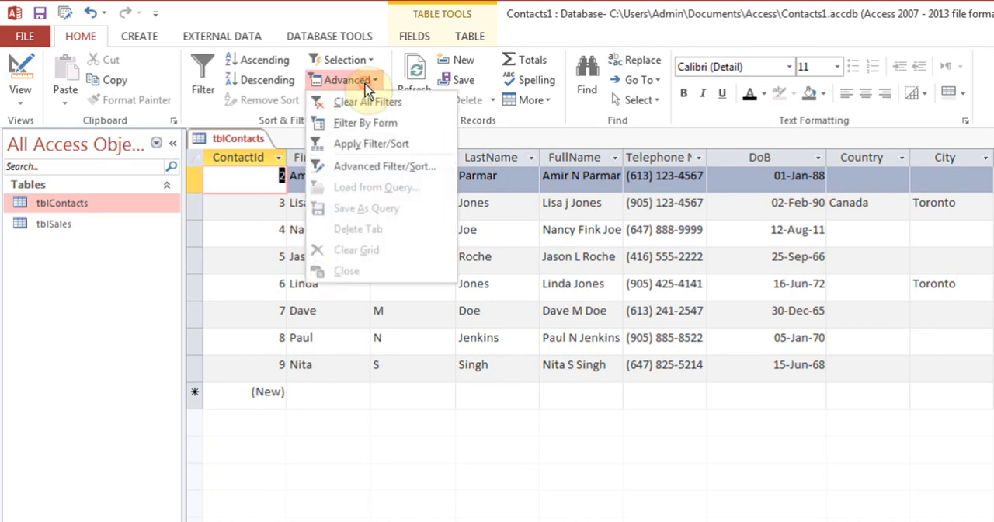
pyautogui.click(375, 124)
pyautogui.press('Delete')
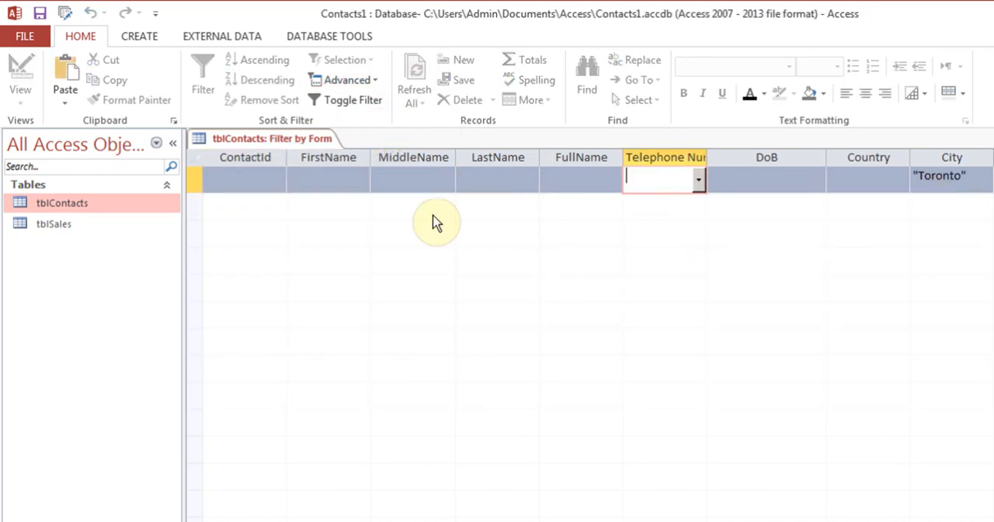
pyautogui.click(328, 181)
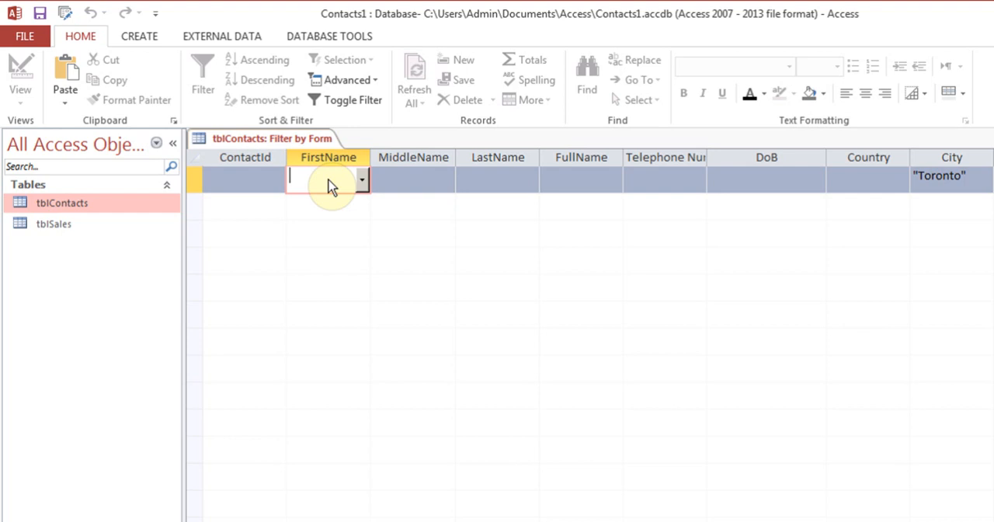
pyautogui.write('L')
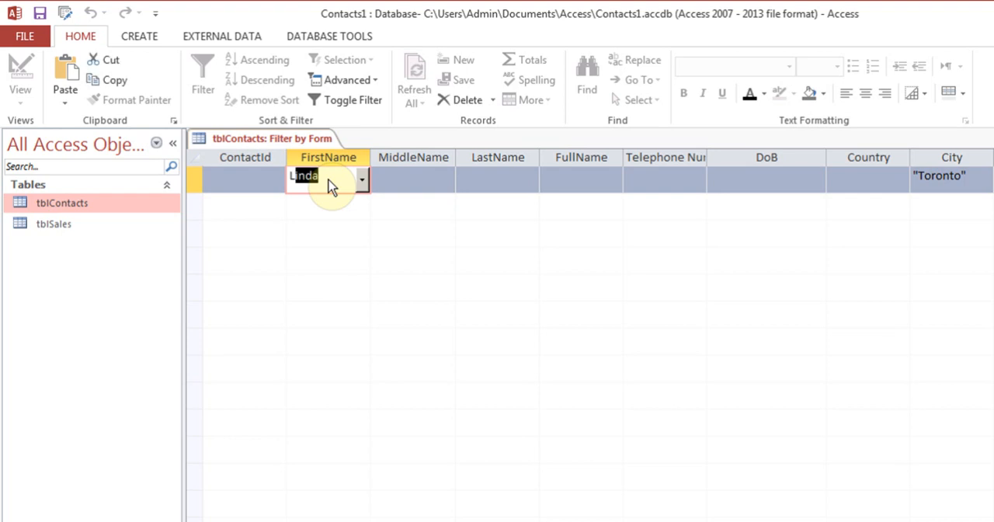
pyautogui.write('*')
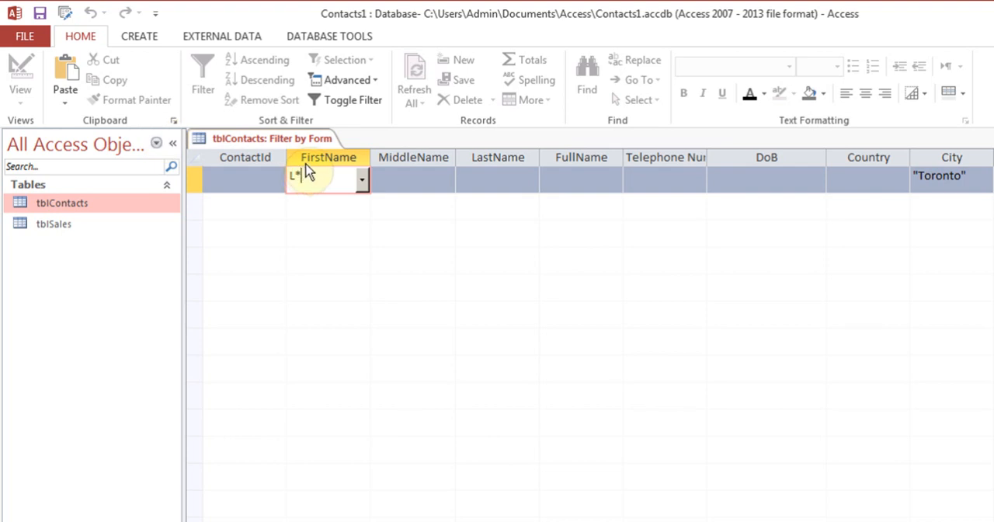
pyautogui.click(353, 99)
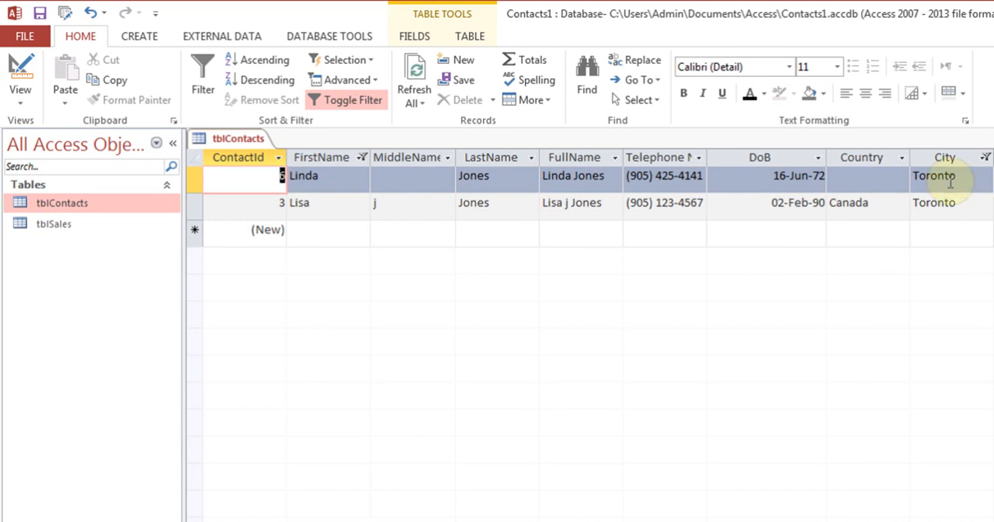
pyautogui.click(365, 109)
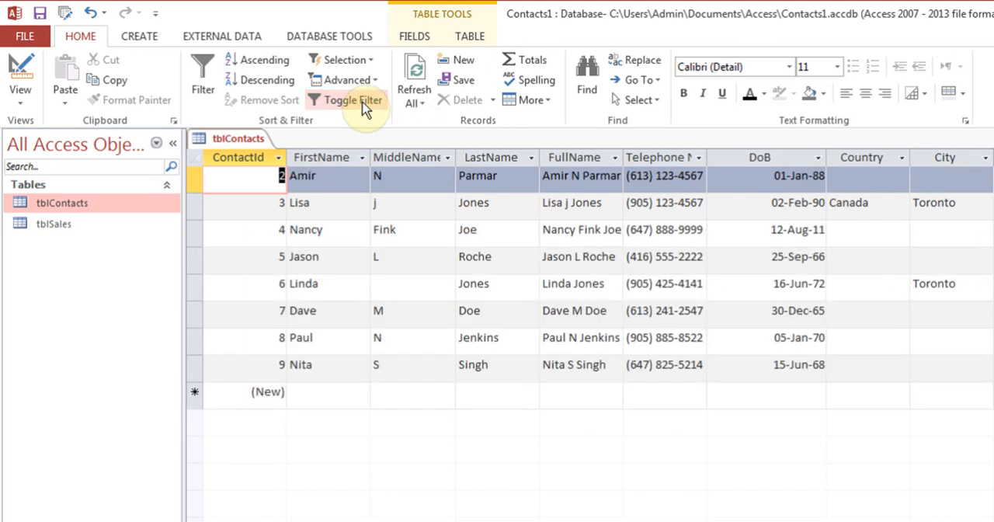
# Save the Filter By Form criteria for FirstName and City as a query named TorontoFNL, and close the filter form
pyautogui.click(373, 80)
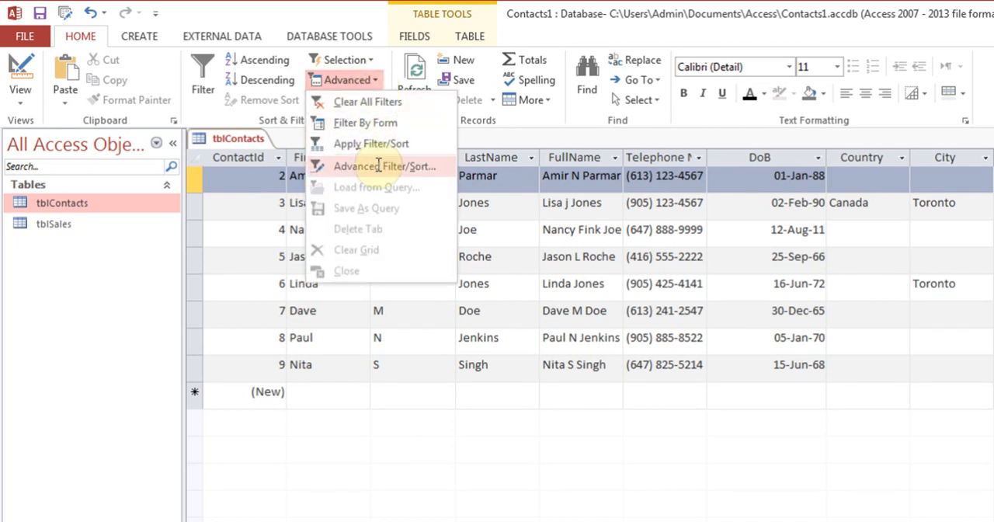
pyautogui.click(365, 122)
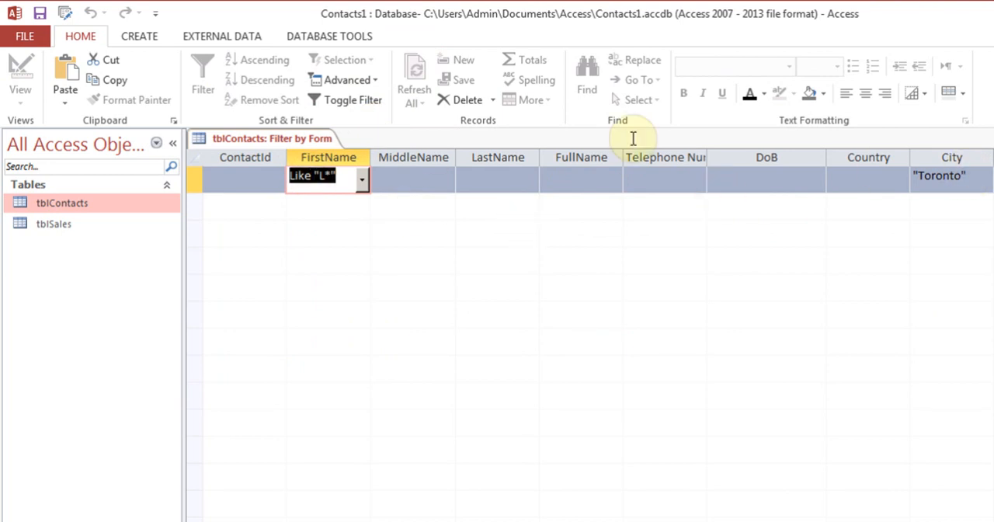
pyautogui.click(375, 81)
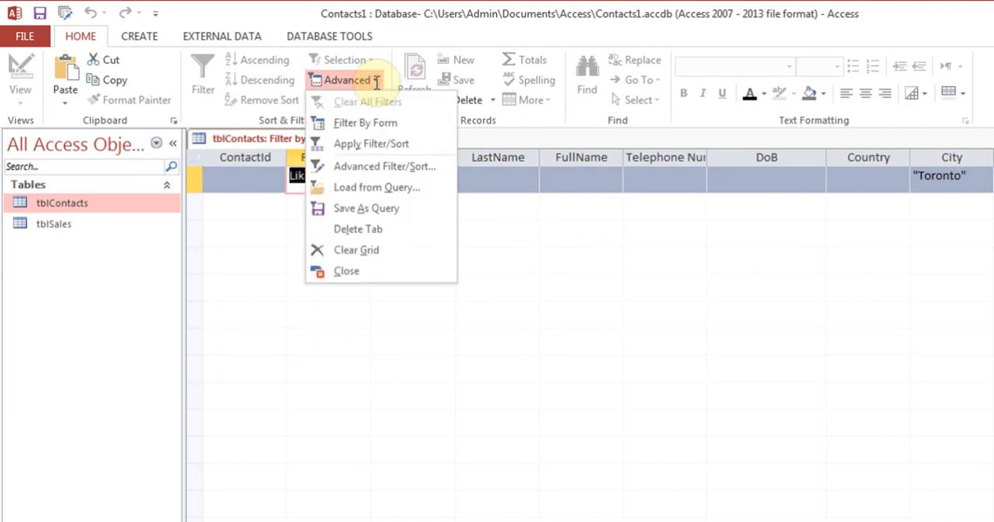
pyautogui.click(397, 208)
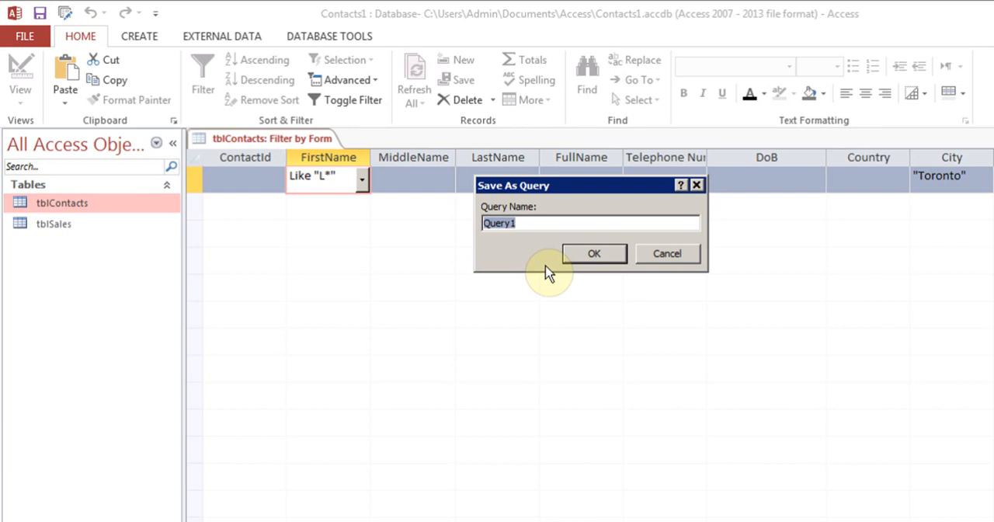
pyautogui.write('TorontoFN')
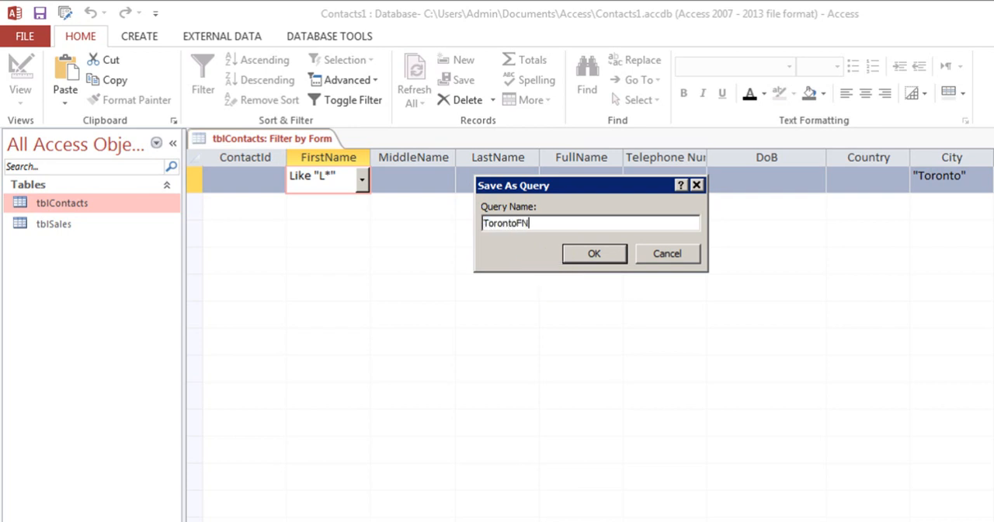
pyautogui.write('L')
pyautogui.click(590, 253)
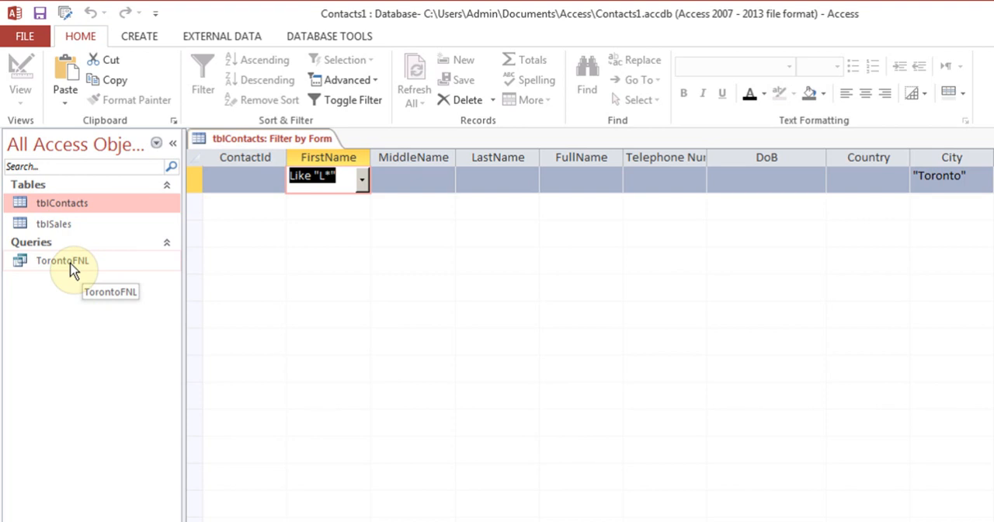
pyautogui.click(993, 138)
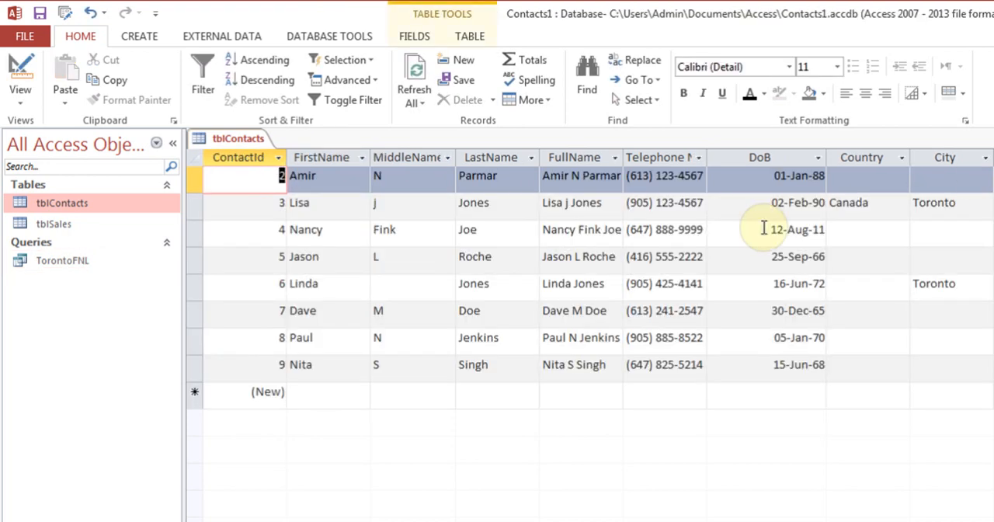
# Change the FirstName of ContactId 8 to one beginning with L, and enter Toronto as its City
pyautogui.click(327, 364)
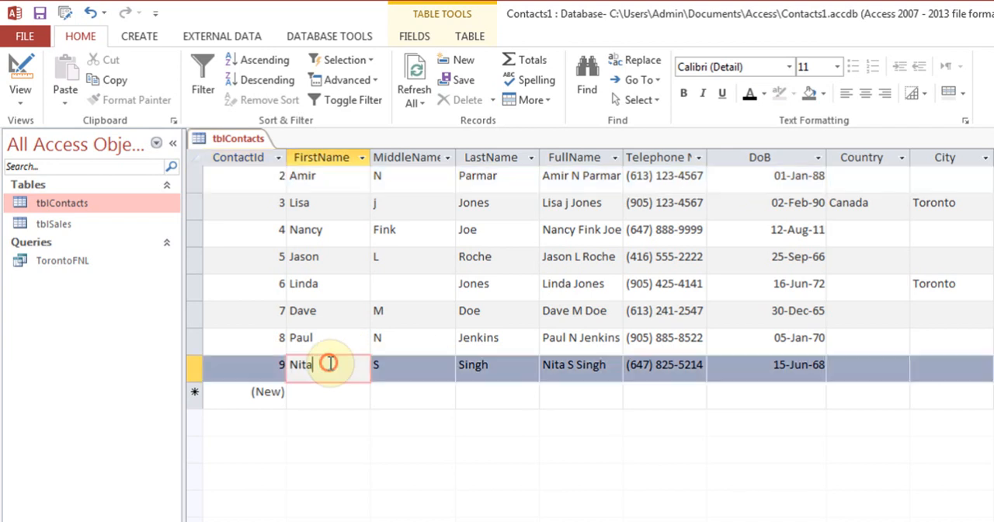
pyautogui.click(327, 339)
pyautogui.press('BackSpace')
pyautogui.press('BackSpace')
pyautogui.press('BackSpace')
pyautogui.press('BackSpace')
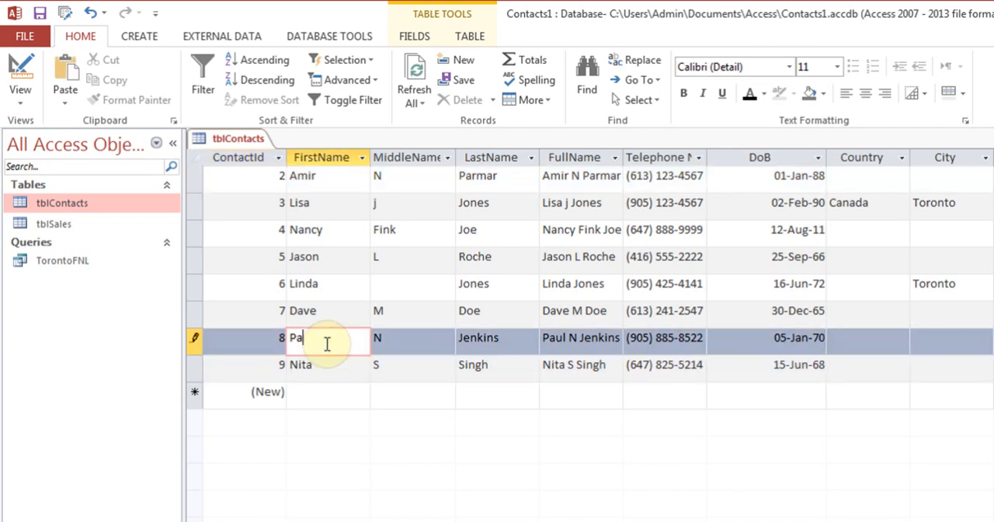
pyautogui.write('Larry')
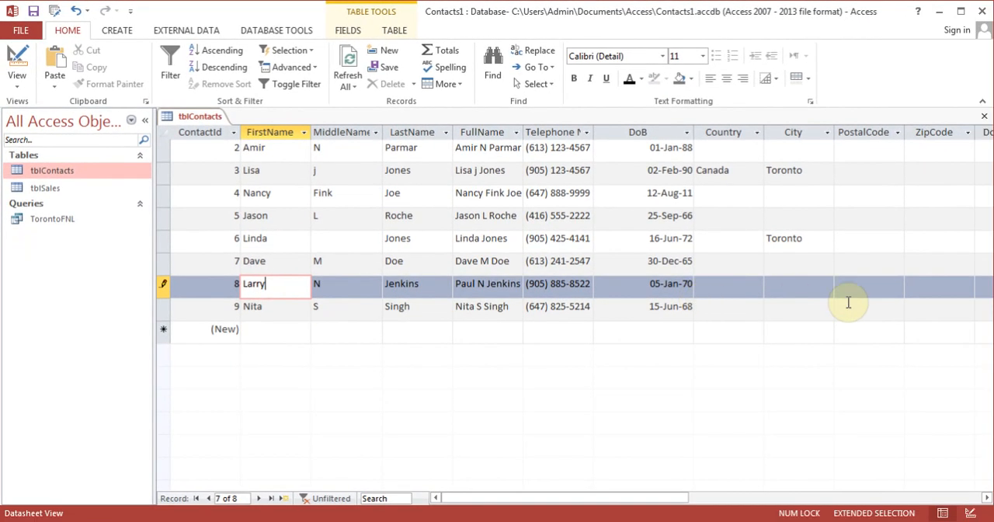
pyautogui.click(954, 346)
pyautogui.write('Toronto')
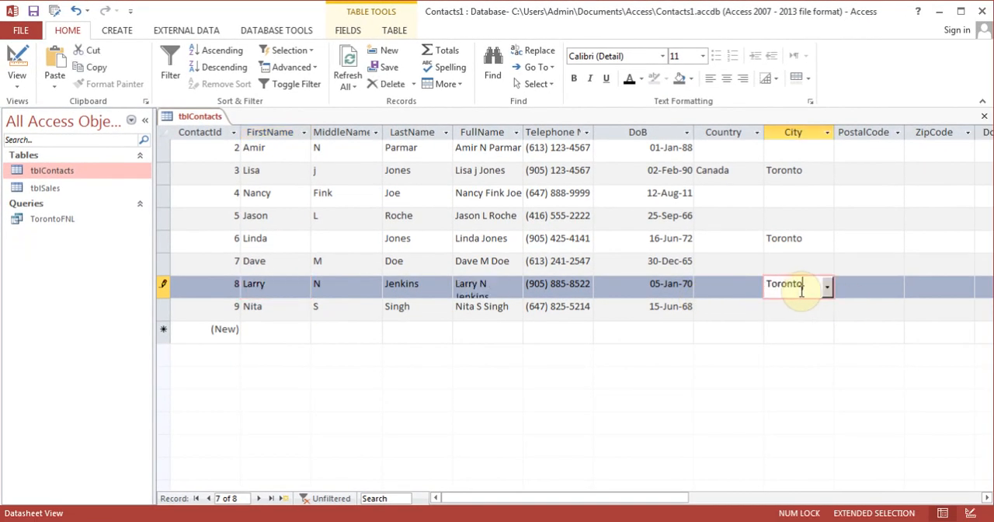
pyautogui.press('Tab')
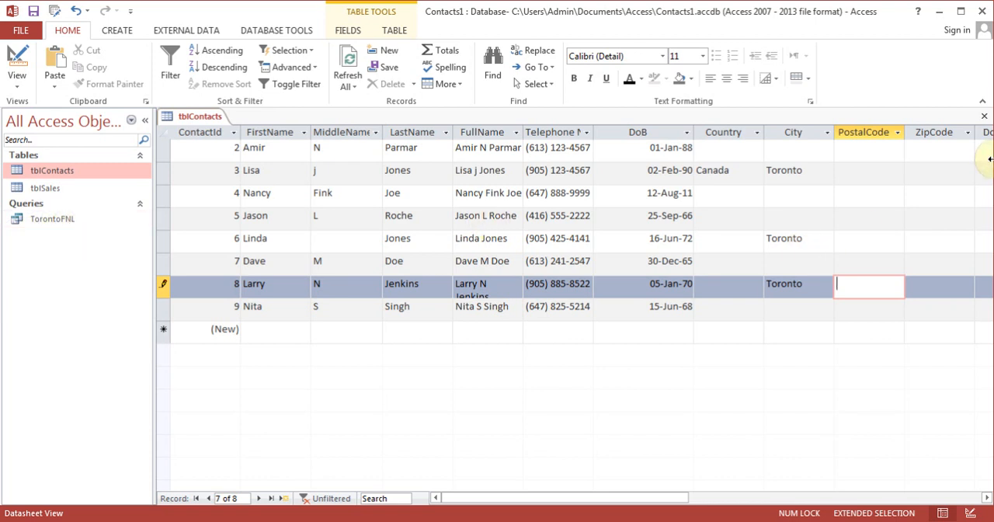
# Close tblContacts with its design changes saved, and run the TorontoFNL query to review its records before closing it
pyautogui.click(984, 116)
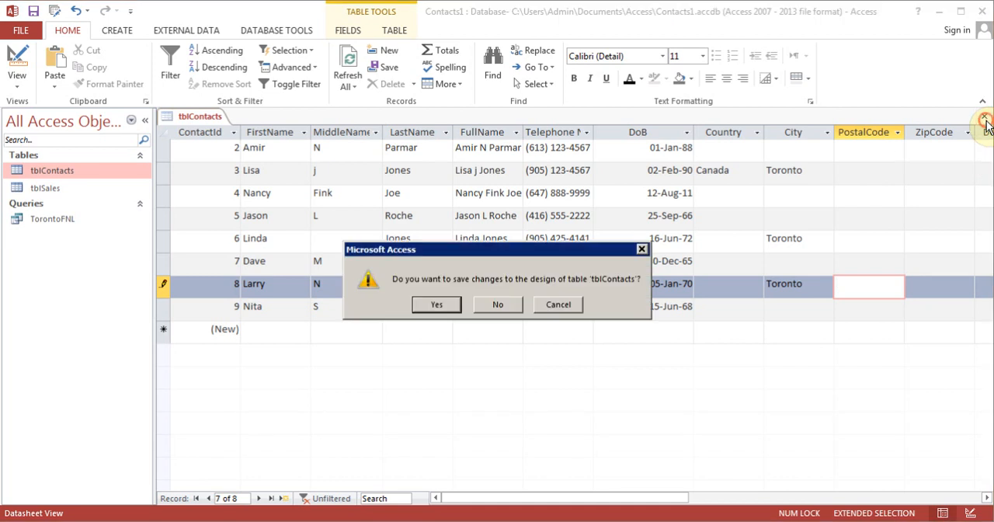
pyautogui.click(435, 305)
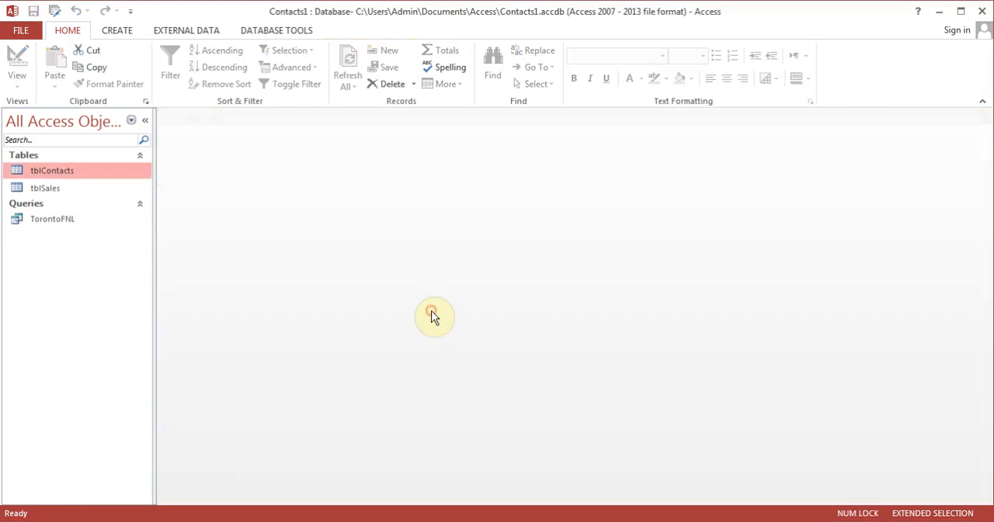
pyautogui.doubleClick(51, 220)
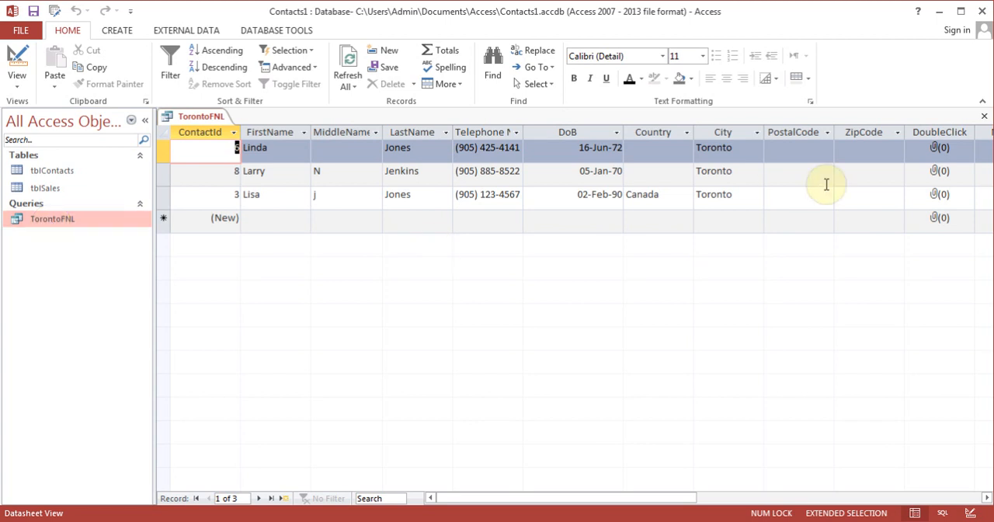
pyautogui.click(986, 119)
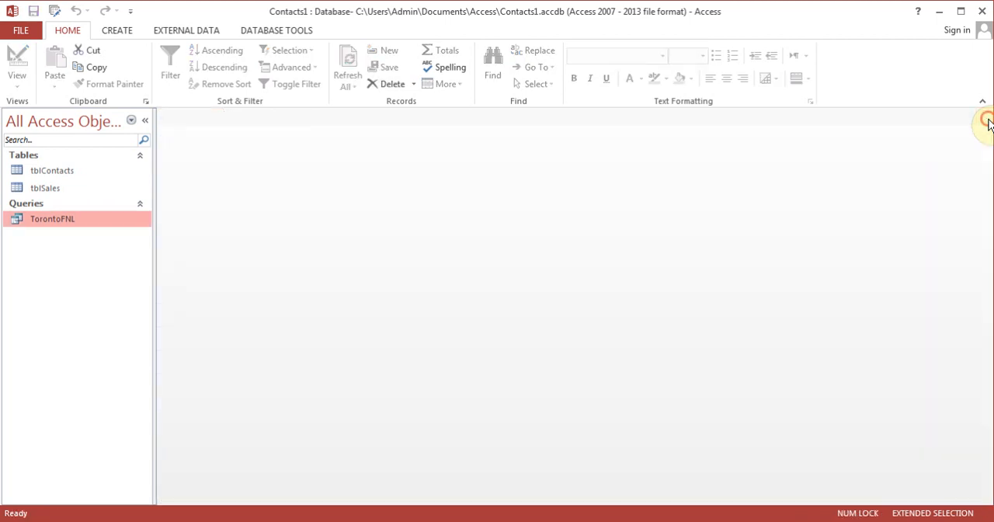
# Reopen tblContacts and place the cursor in the FullName field of the first record
pyautogui.click(66, 174)
pyautogui.doubleClick(66, 172)
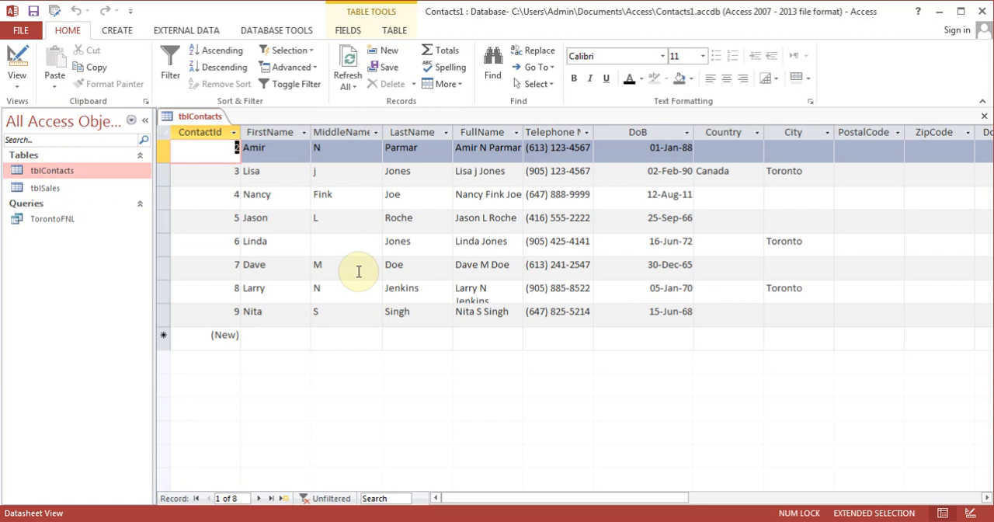
pyautogui.click(633, 497)
pyautogui.moveTo(634, 497); pyautogui.dragTo(546, 496)
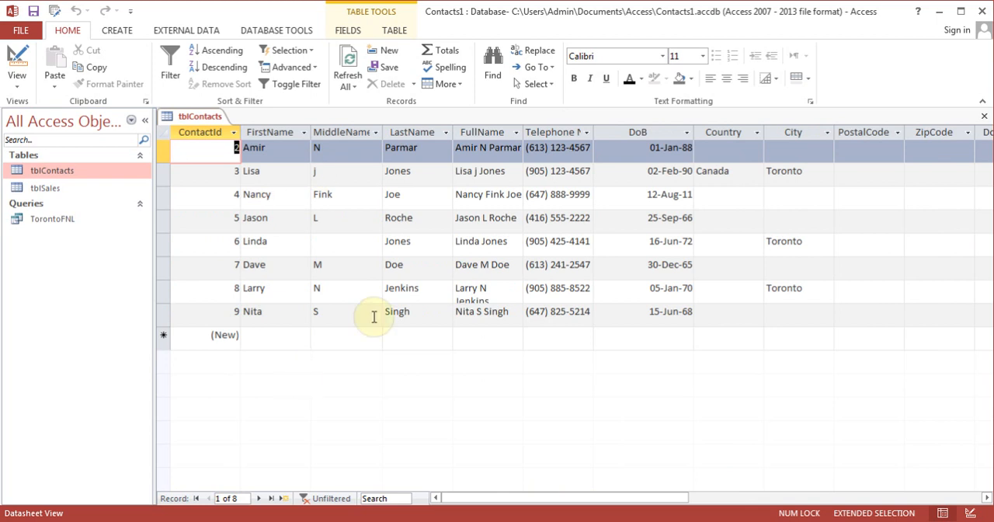
pyautogui.click(481, 134)
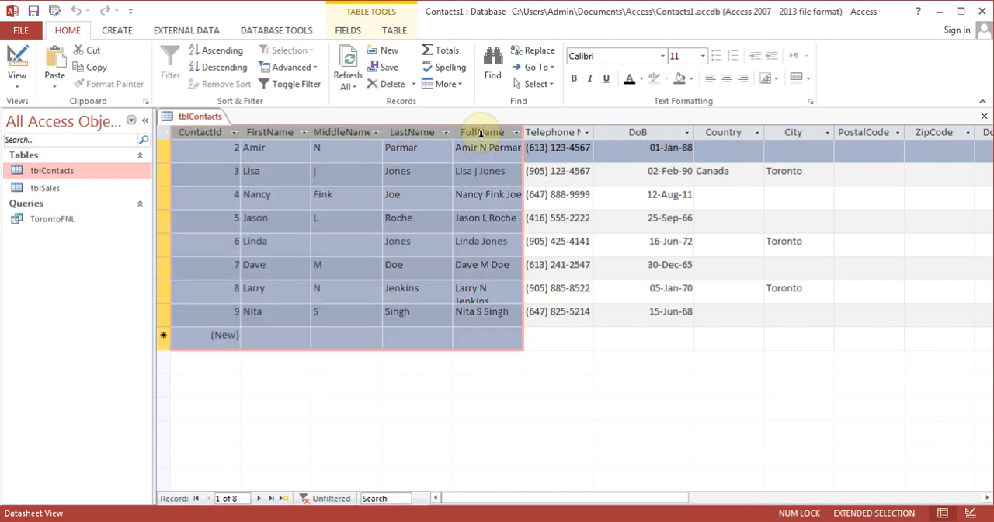
pyautogui.click(483, 152)
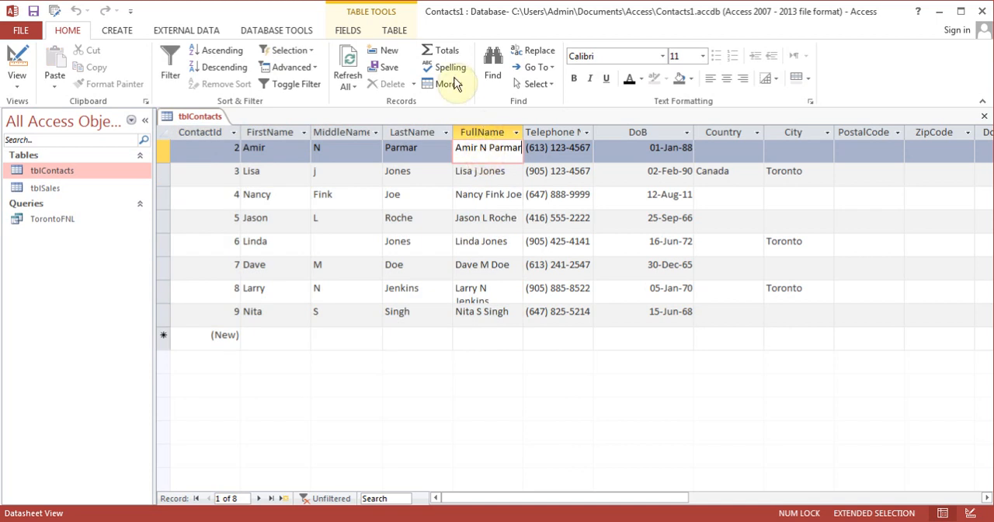
# Freeze the FullName field in the tblContacts datasheet, and release it again by unfreezing all fields
pyautogui.click(449, 84)
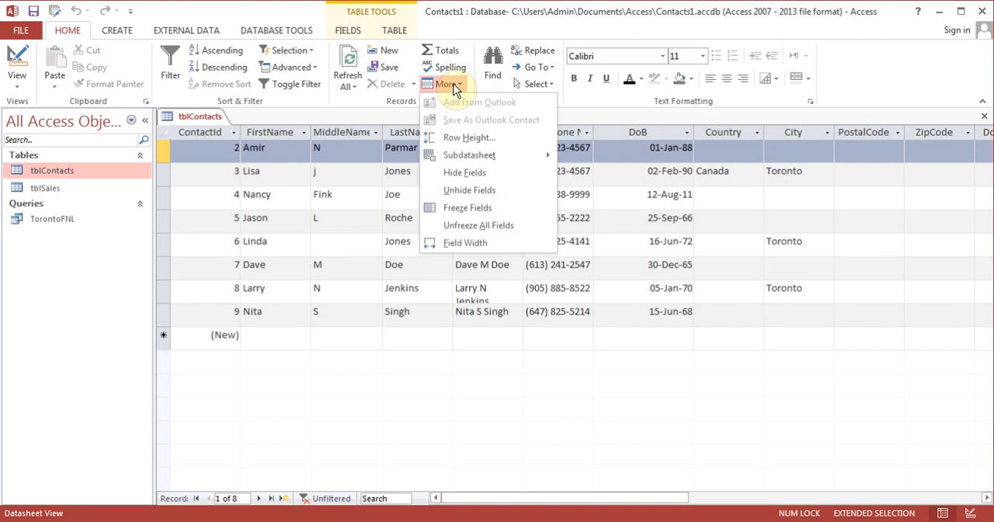
pyautogui.click(488, 206)
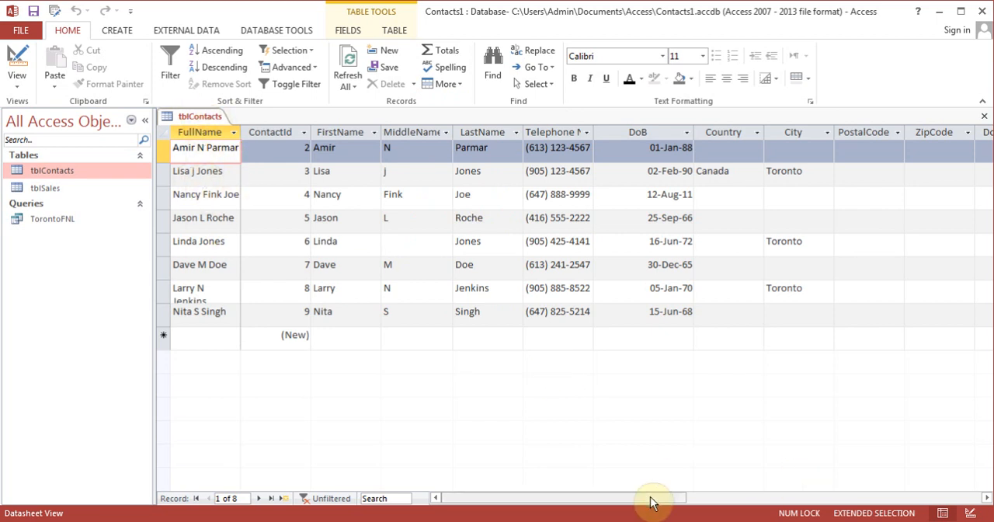
pyautogui.moveTo(650, 497); pyautogui.dragTo(624, 510)
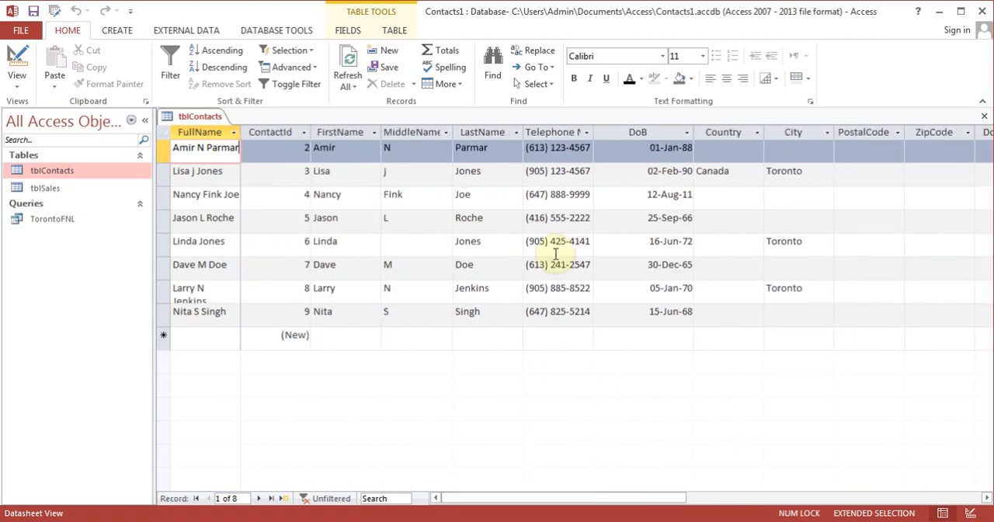
pyautogui.click(450, 85)
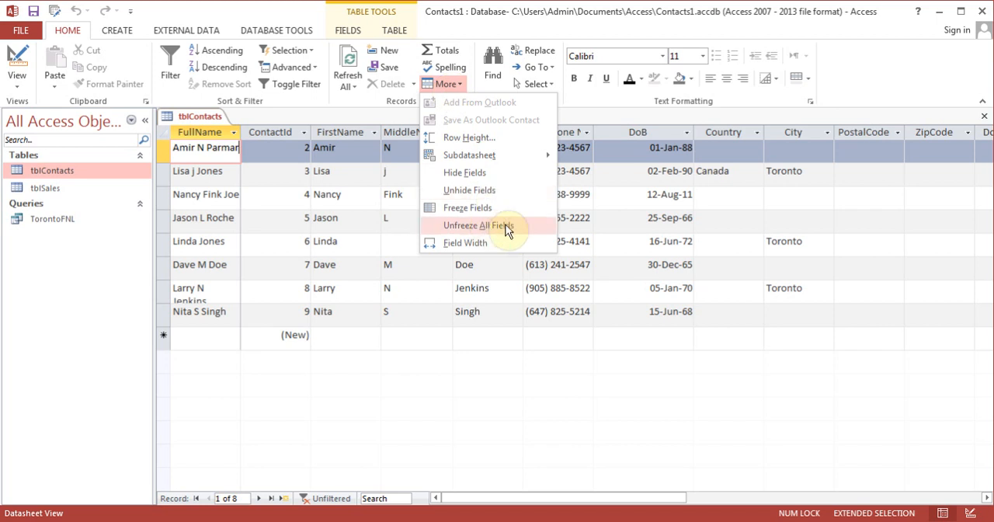
pyautogui.click(505, 226)
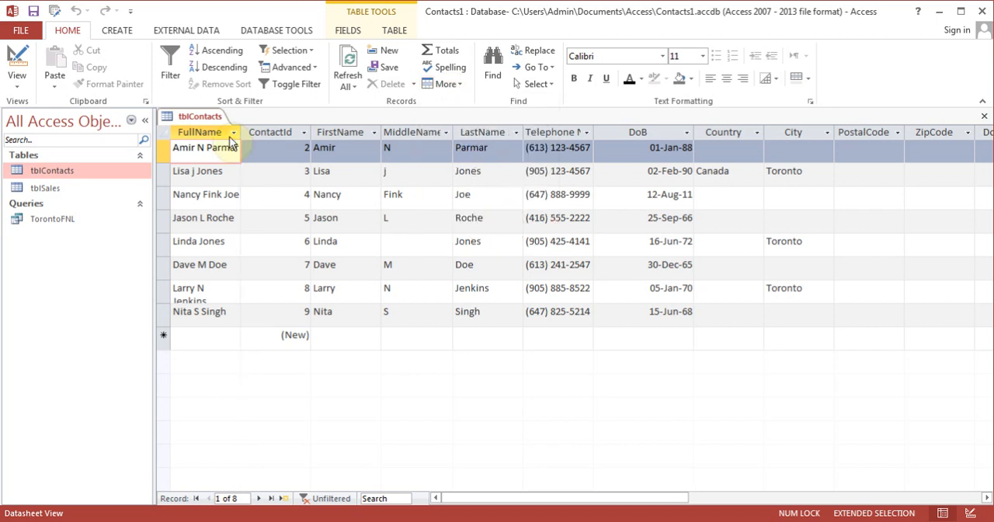
pyautogui.click(194, 132)
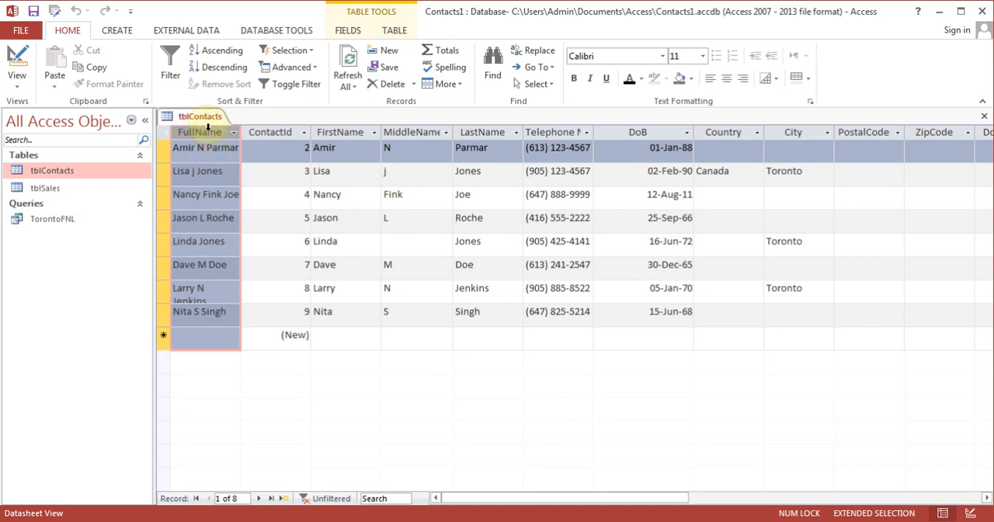
pyautogui.click(293, 133)
pyautogui.click(200, 133)
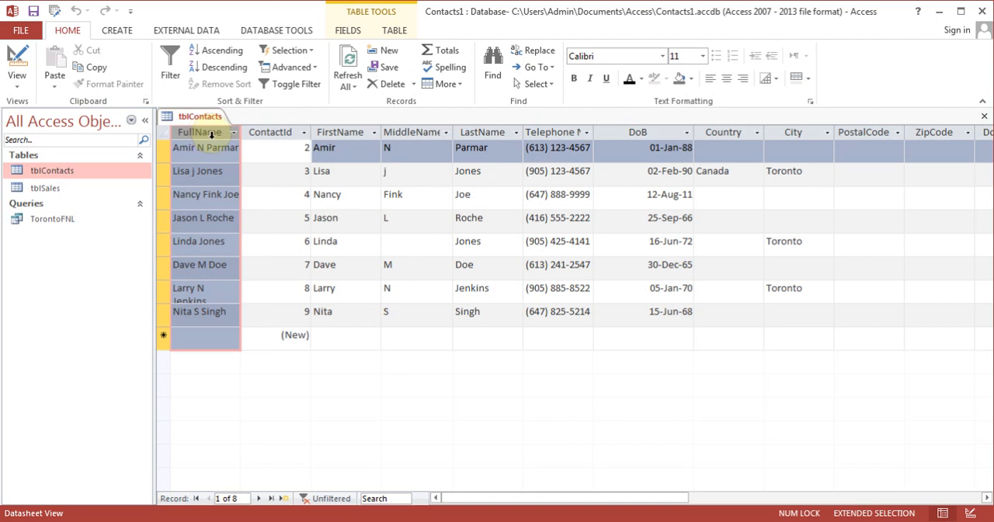
pyautogui.doubleClick(212, 136)
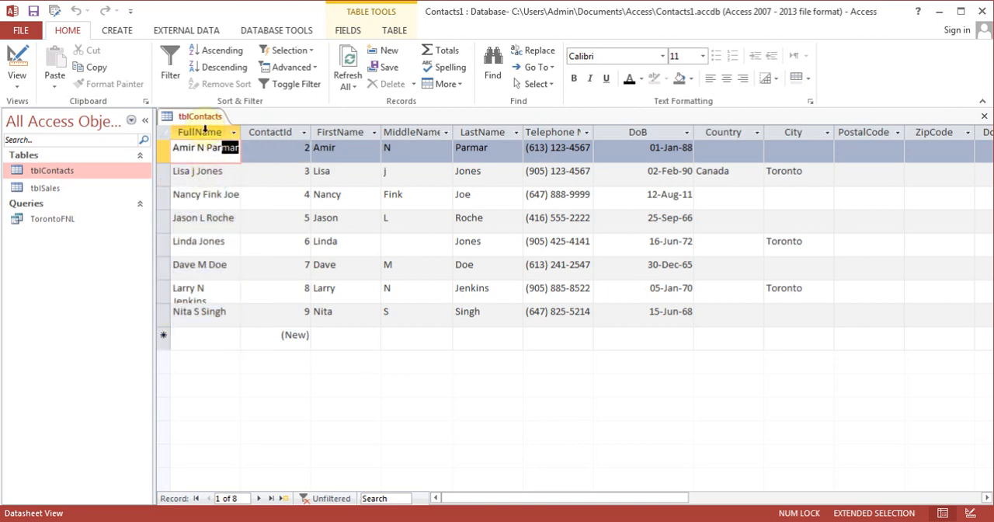
pyautogui.click(204, 133)
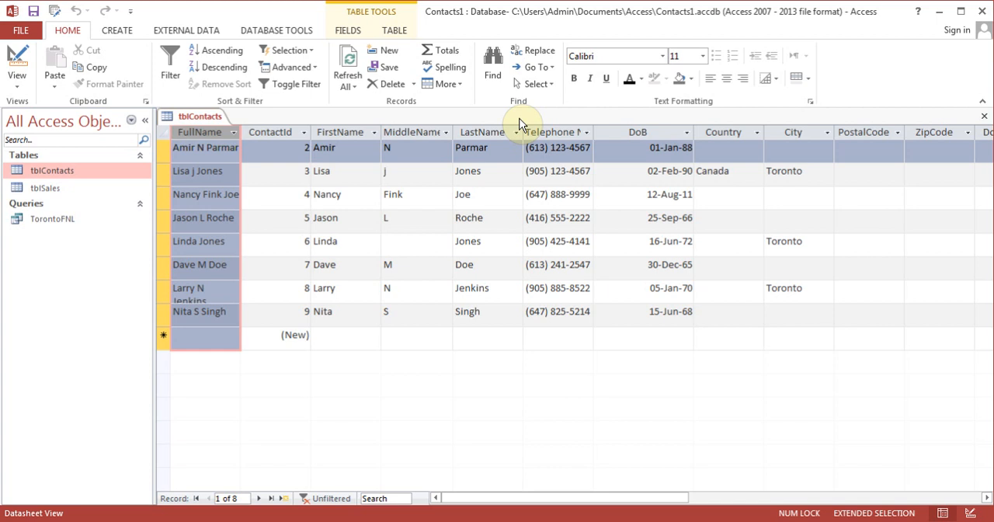
pyautogui.click(269, 181)
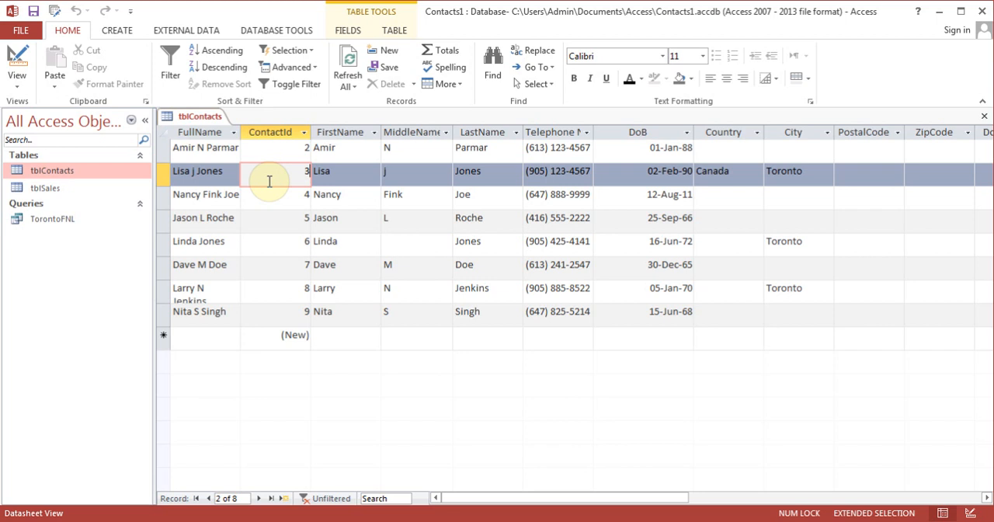
# Freeze the MiddleName field so it stays as the first column of the tblContacts datasheet
pyautogui.click(444, 84)
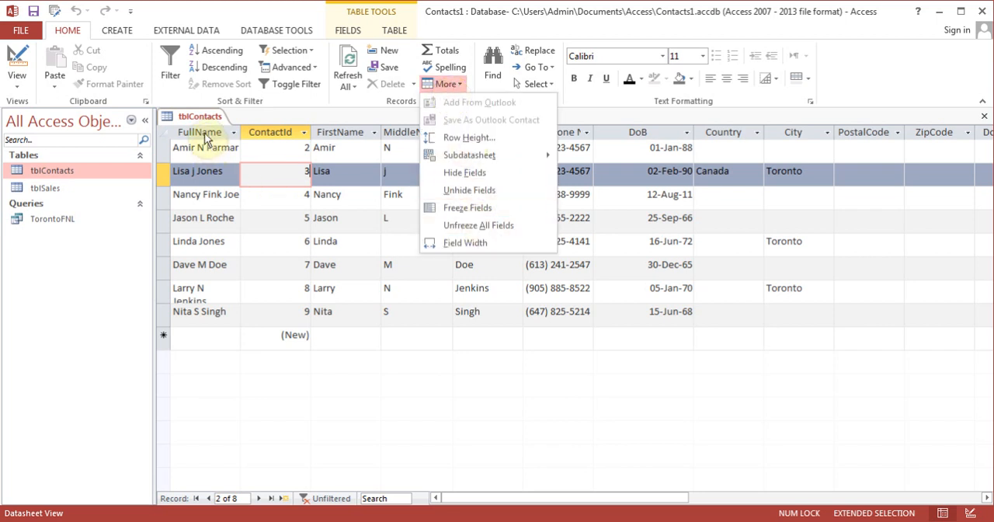
pyautogui.keyDown('shift'); pyautogui.click(397, 135); pyautogui.keyUp('shift')
pyautogui.keyDown('shift'); pyautogui.click(419, 163); pyautogui.keyUp('shift')
pyautogui.click(415, 156)
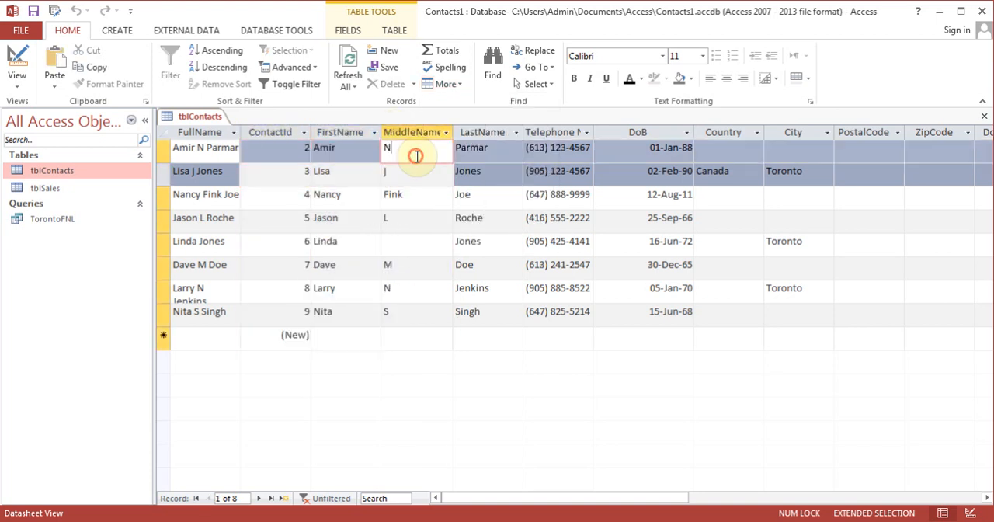
pyautogui.click(445, 84)
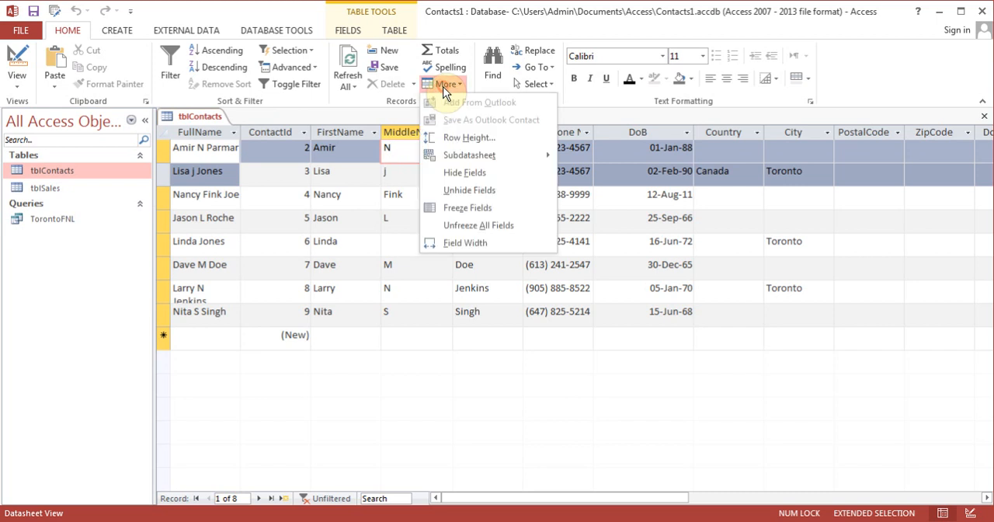
pyautogui.click(470, 208)
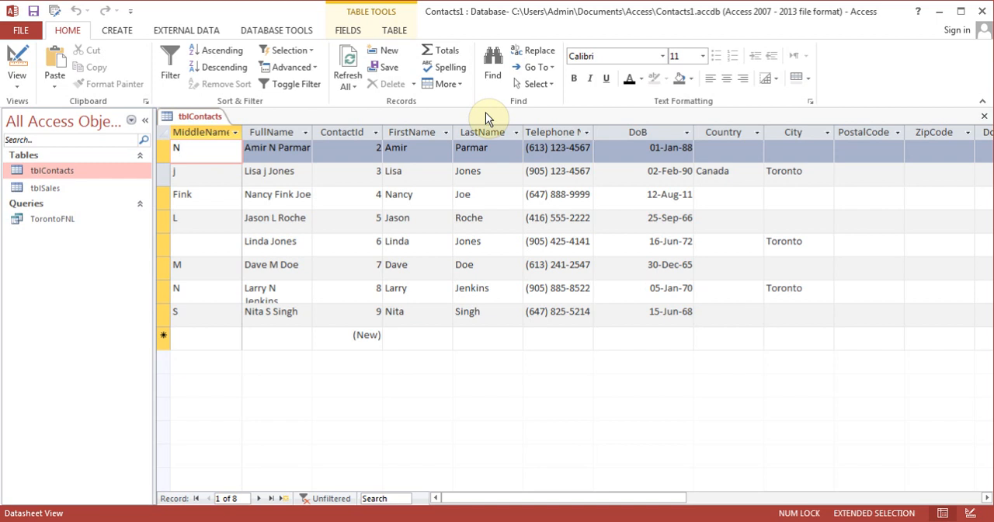
# Hide the Country and PostalCode fields in the tblContacts datasheet
pyautogui.click(717, 153)
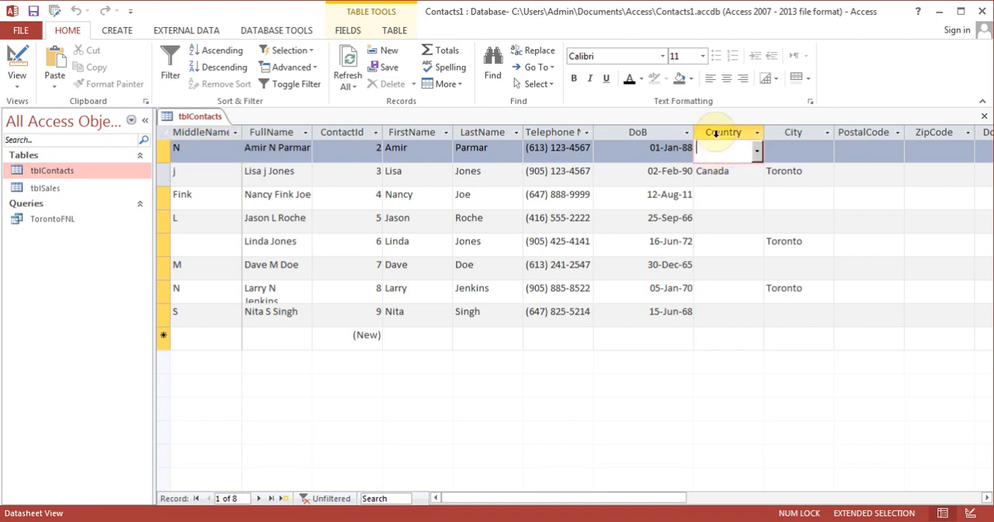
pyautogui.rightClick(715, 134)
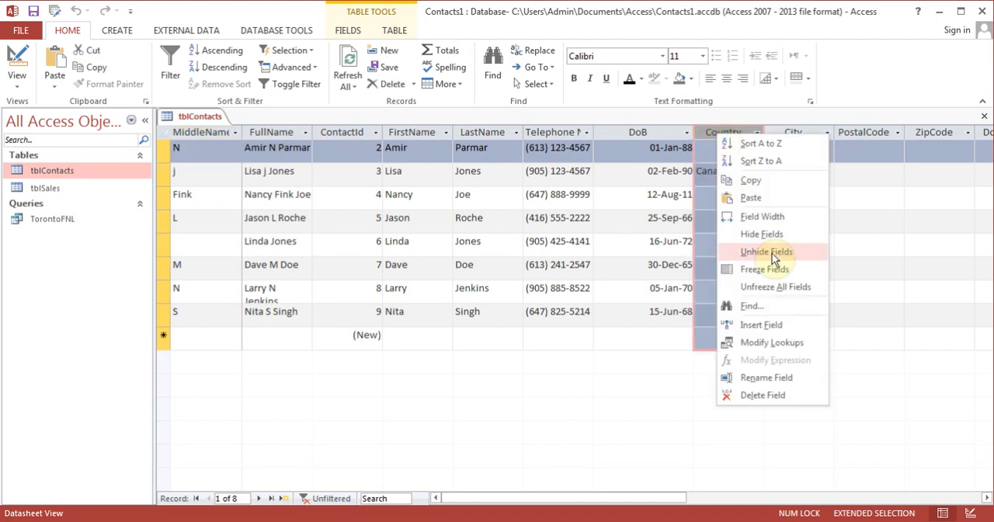
pyautogui.click(769, 235)
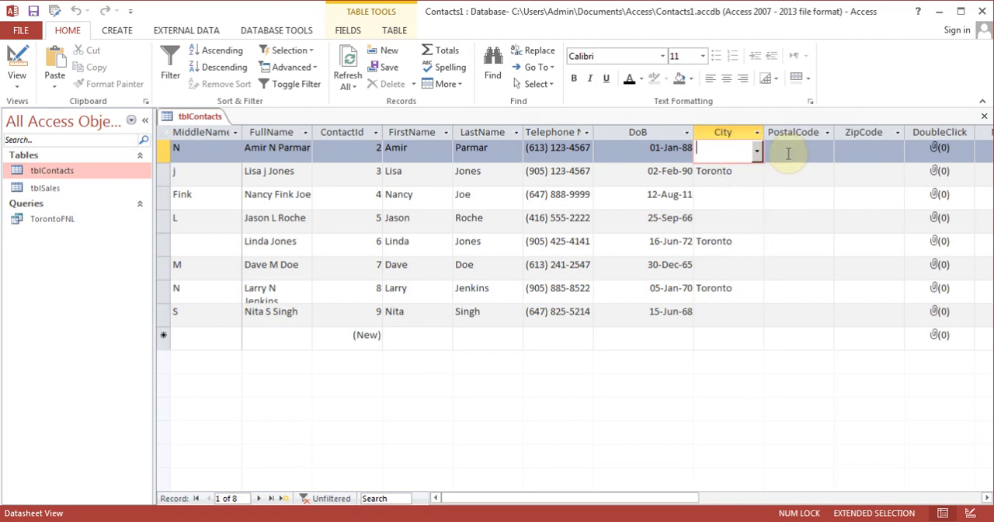
pyautogui.click(790, 149)
pyautogui.click(451, 83)
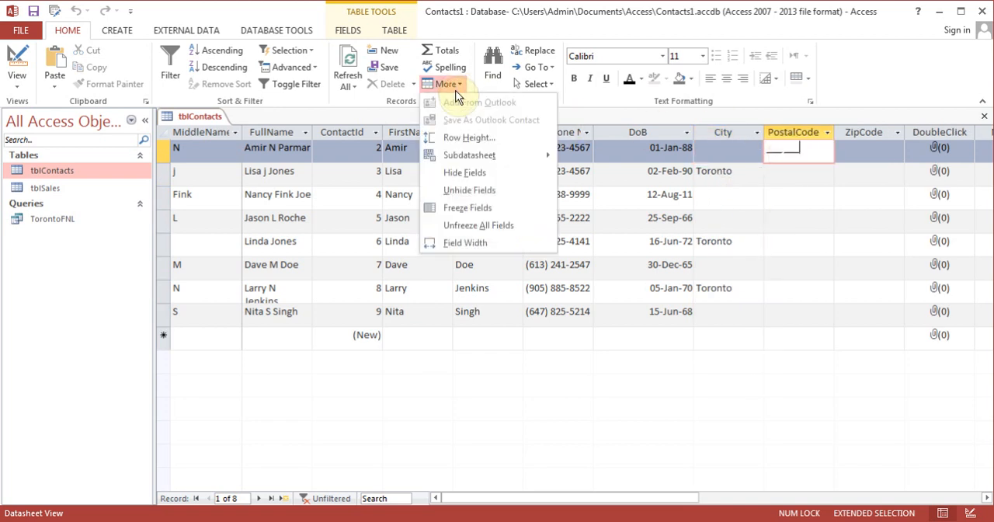
pyautogui.click(475, 172)
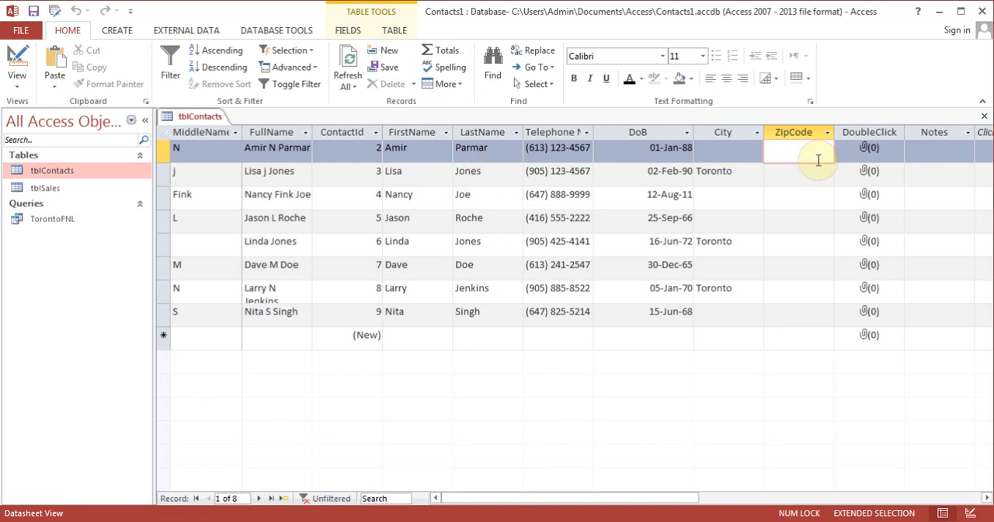
# Hide the DoubleClick attachment field in the tblContacts datasheet
pyautogui.click(853, 150)
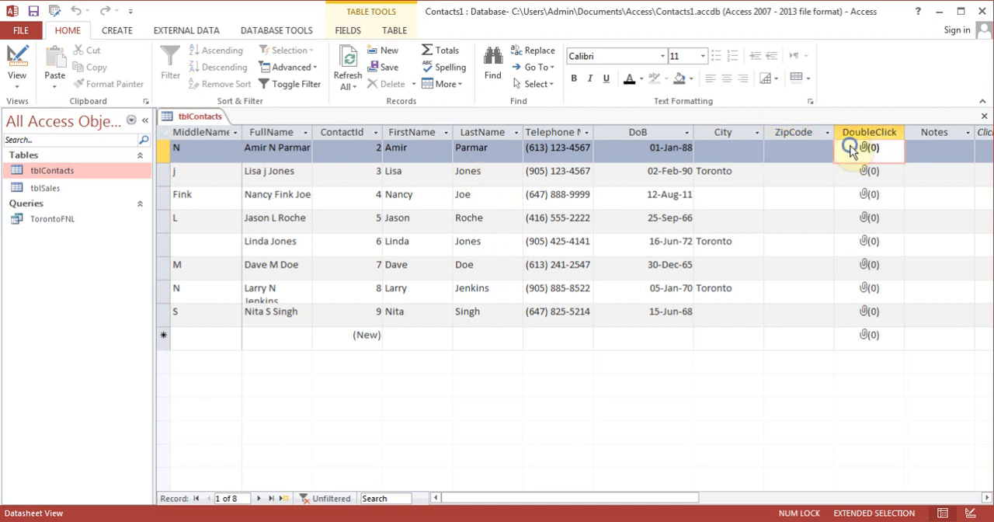
pyautogui.rightClick(853, 150)
pyautogui.rightClick(846, 132)
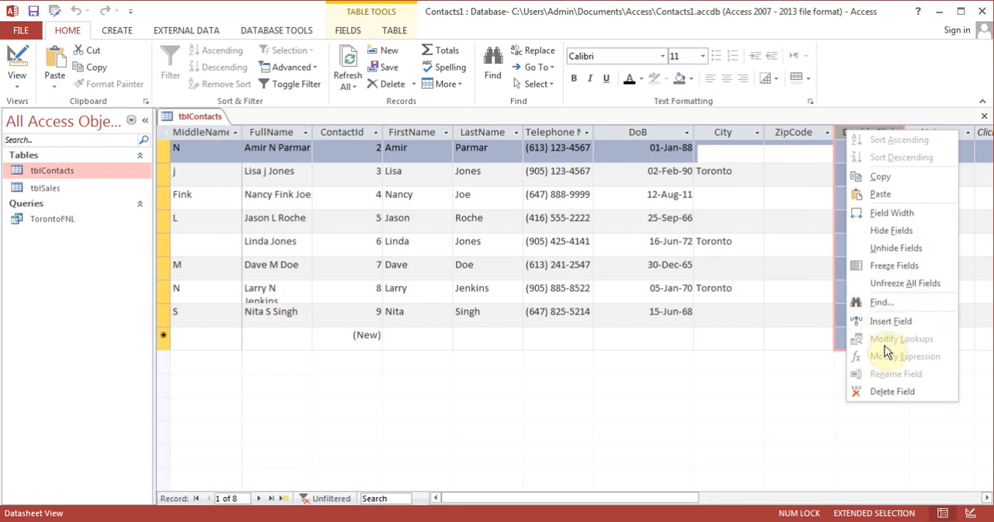
pyautogui.click(890, 232)
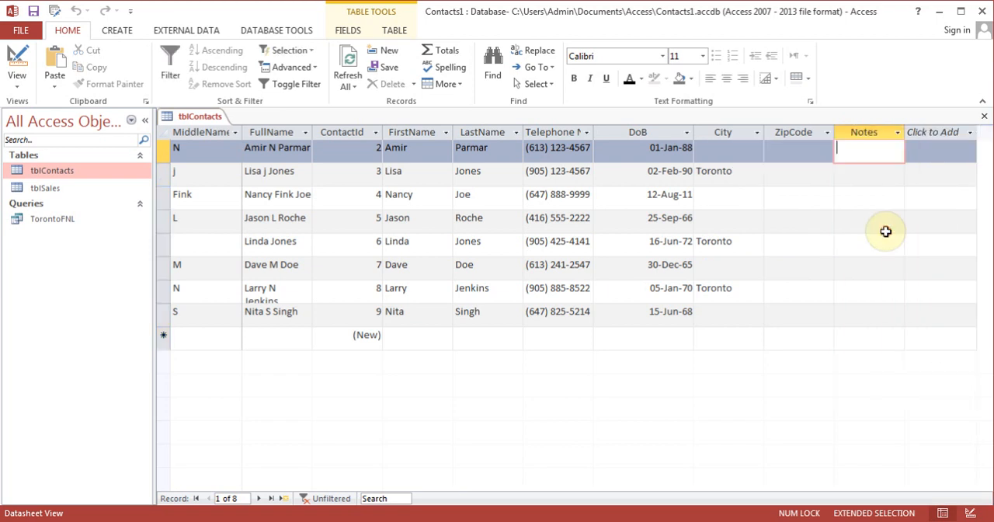
# Review in the Unhide Columns list which tblContacts columns are shown or hidden, and close the list
pyautogui.click(852, 152)
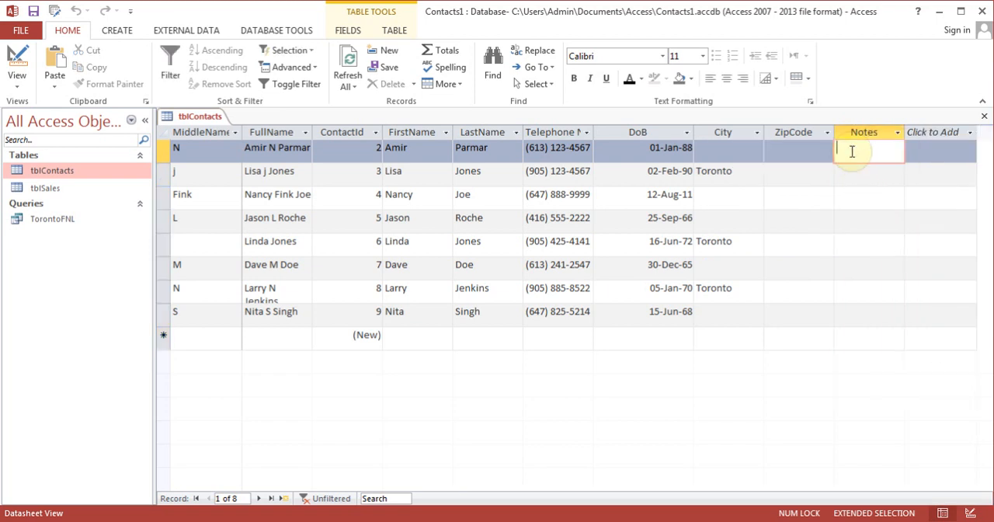
pyautogui.rightClick(852, 152)
pyautogui.rightClick(850, 127)
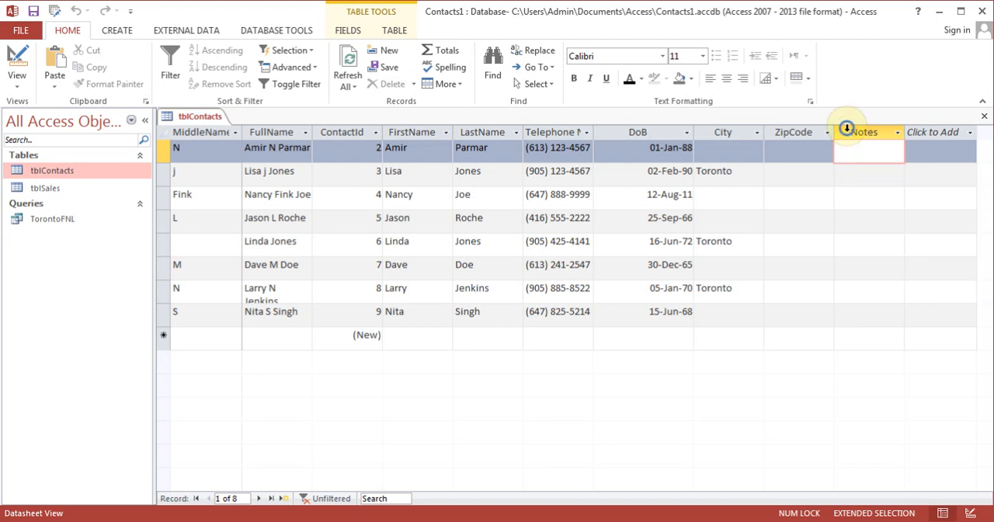
pyautogui.rightClick(849, 134)
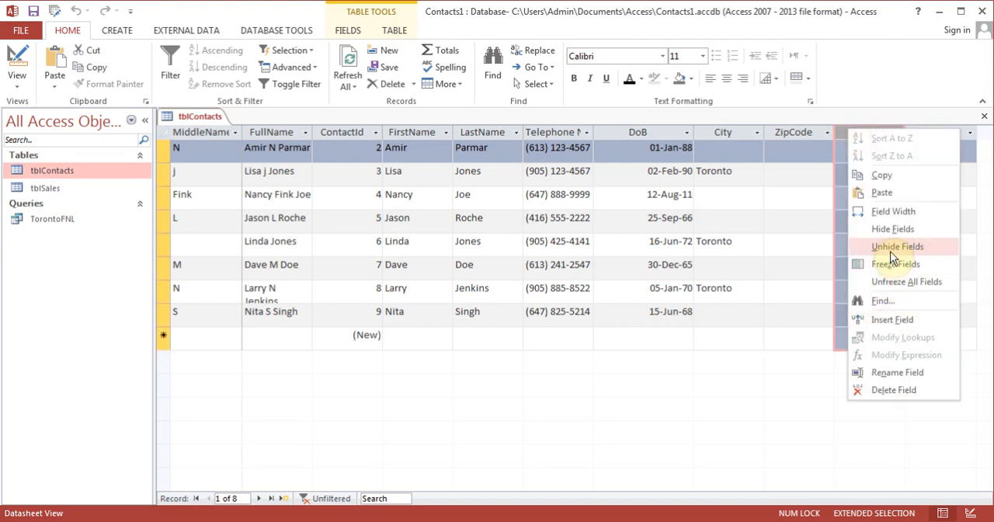
pyautogui.click(893, 247)
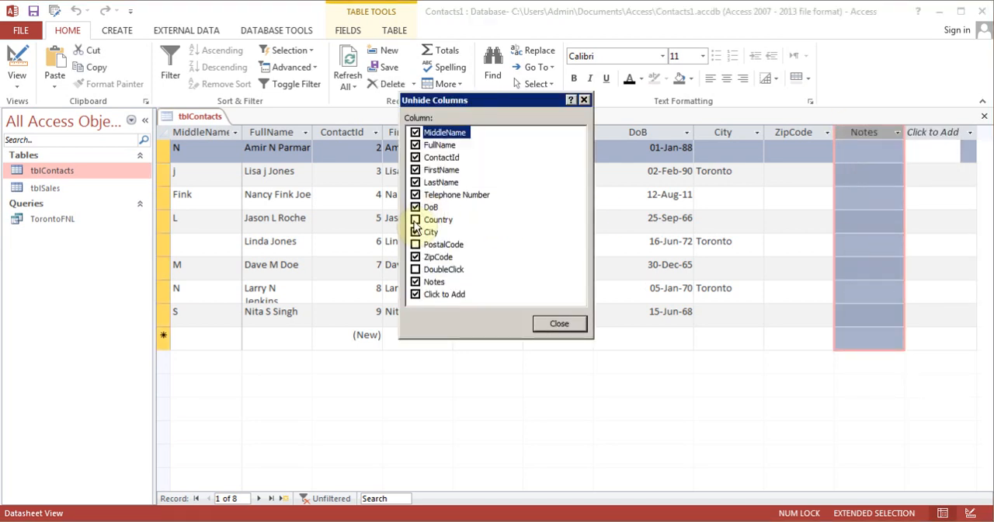
pyautogui.click(416, 257)
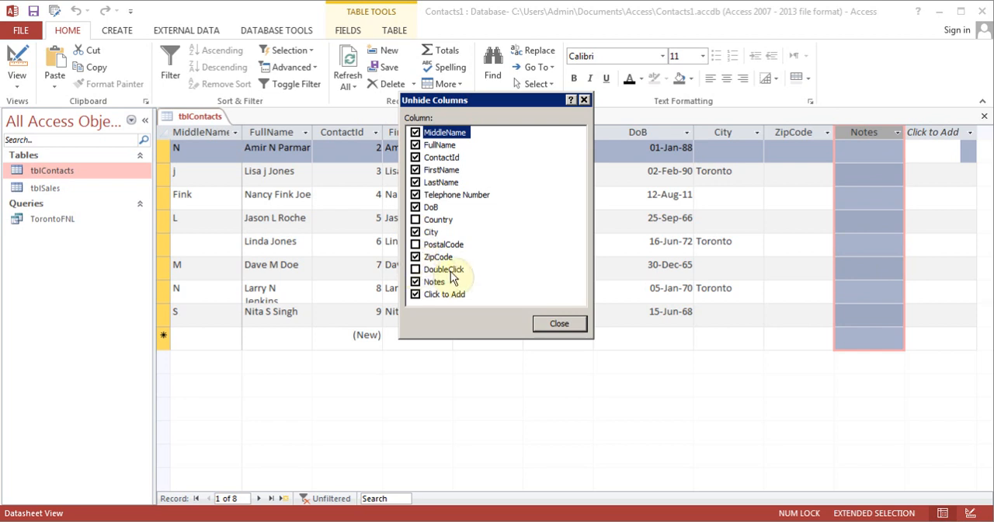
pyautogui.click(559, 324)
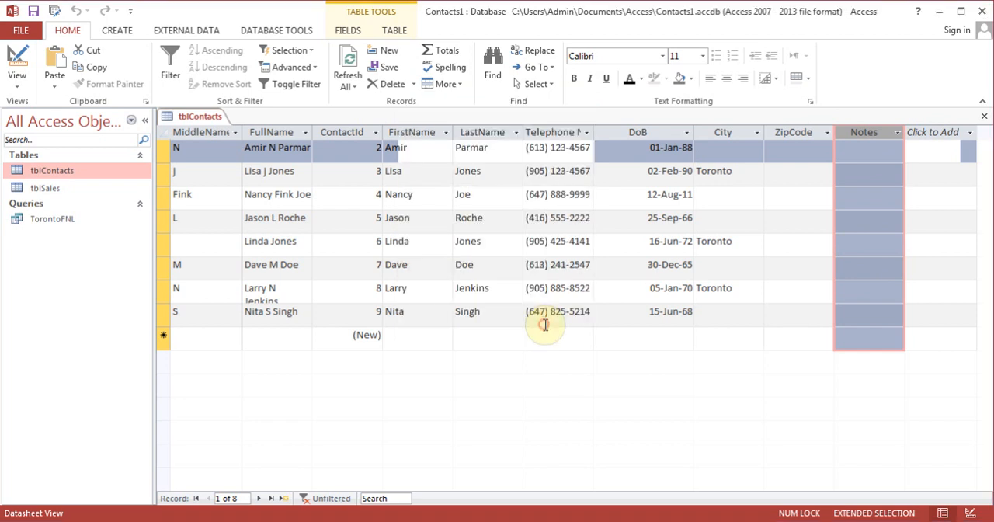
# Hide the Notes field in tblContacts and place the cursor in the first record's ContactId
pyautogui.rightClick(856, 134)
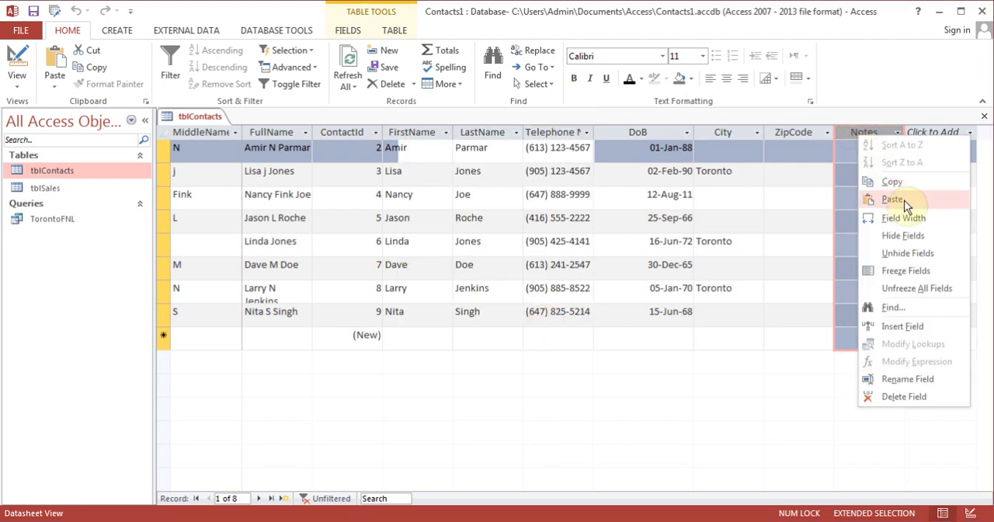
pyautogui.click(900, 234)
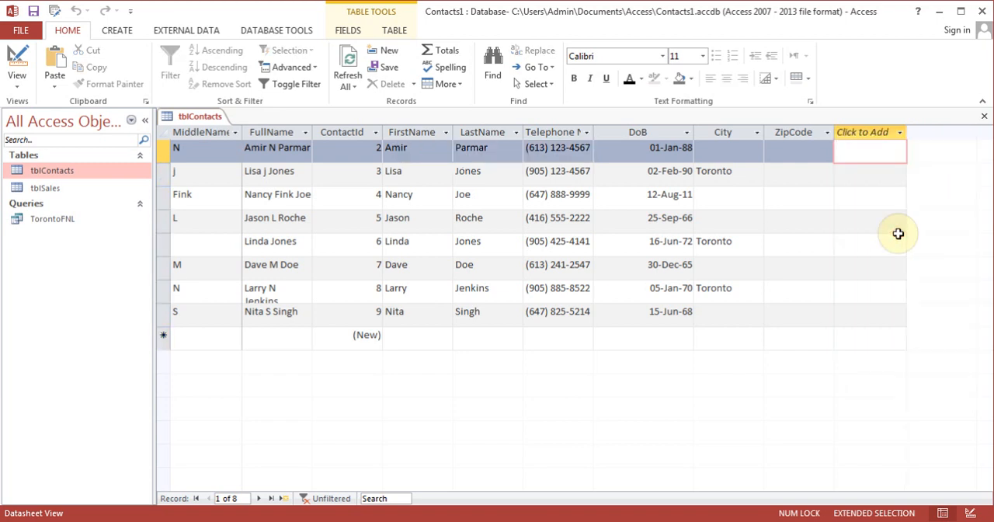
pyautogui.click(360, 156)
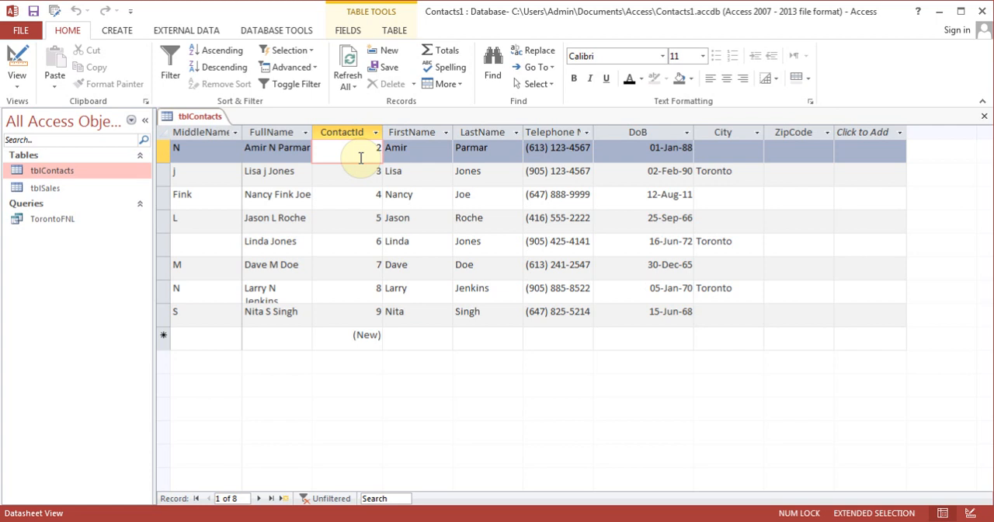
# Export tblContacts with formatting and layout to the Excel workbook tblContacts.xlsx, without saving the export steps
pyautogui.click(190, 32)
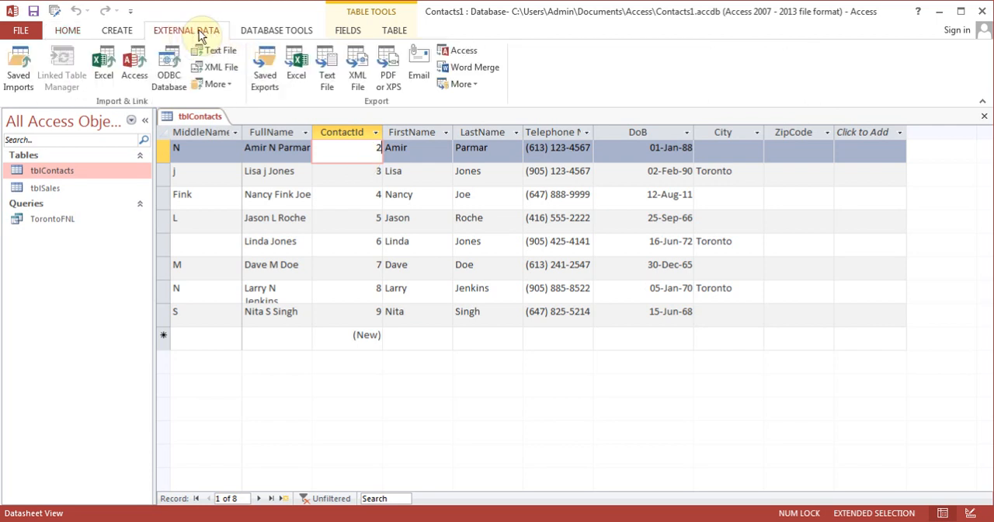
pyautogui.click(298, 71)
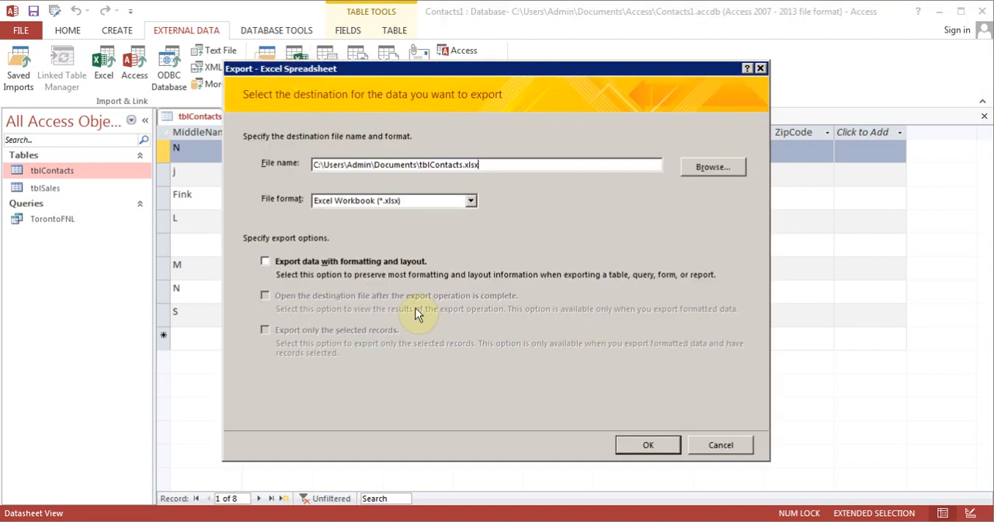
pyautogui.click(265, 261)
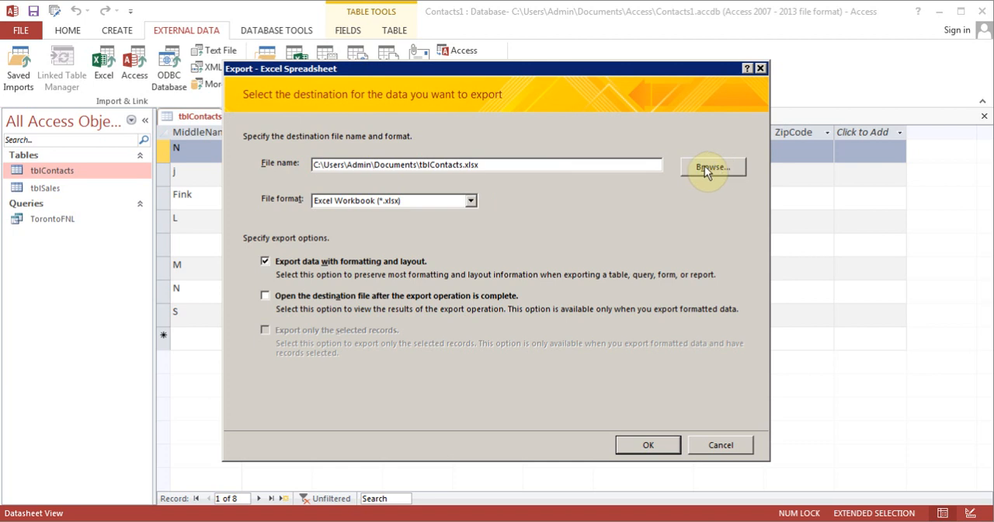
pyautogui.click(636, 449)
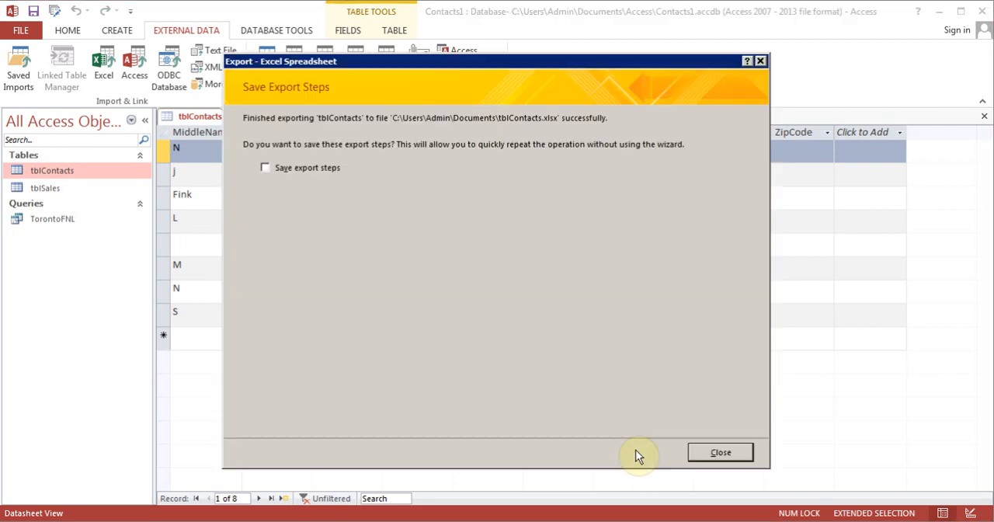
pyautogui.click(719, 453)
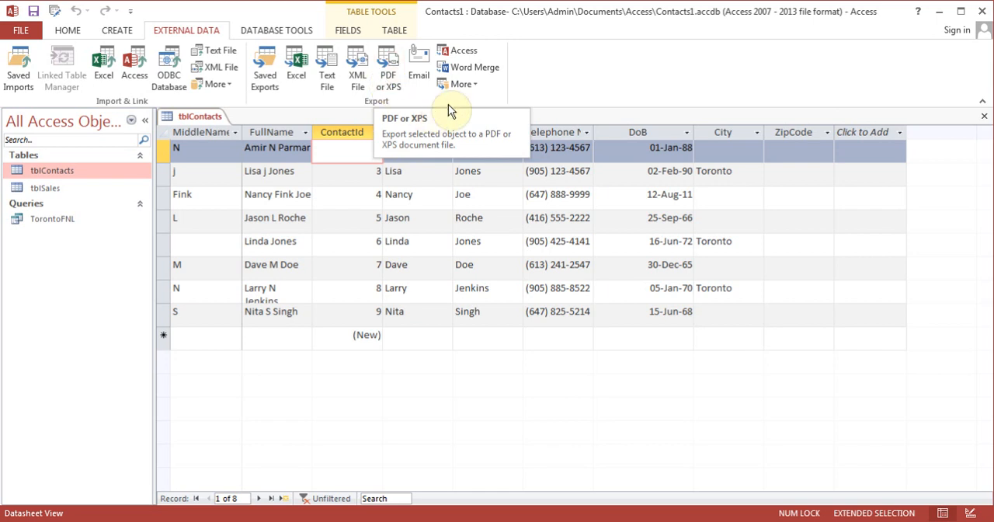
# Export tblContacts to Word as the rich text file tblContacts.rtf, without saving the export steps
pyautogui.click(462, 84)
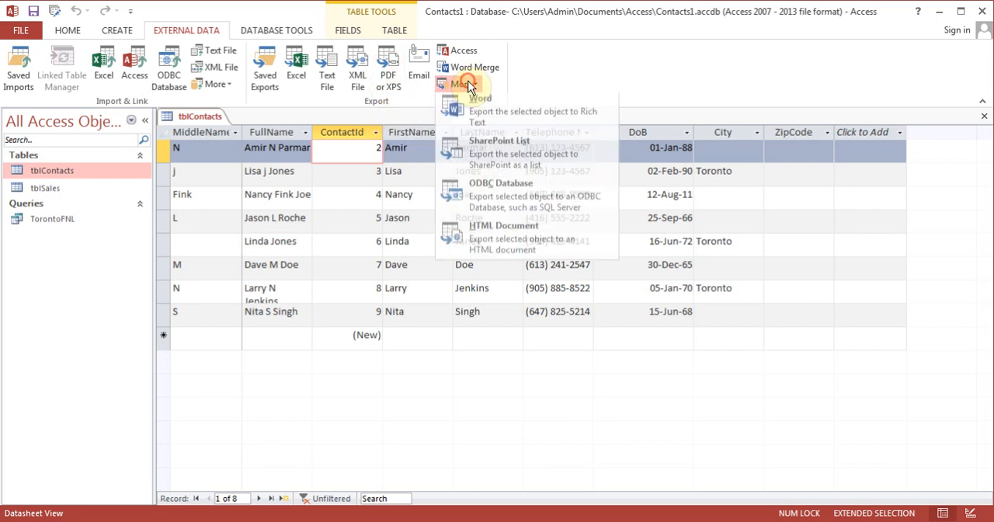
pyautogui.click(500, 122)
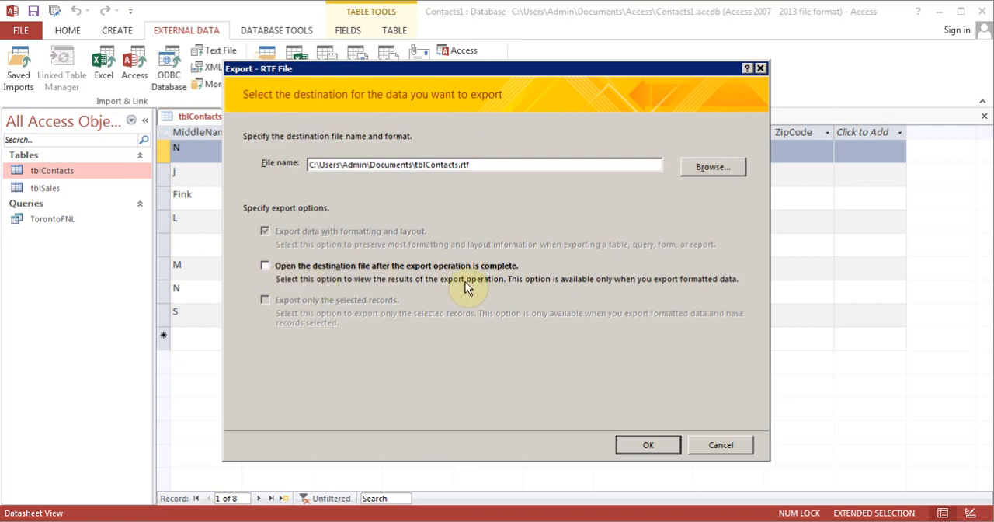
pyautogui.click(648, 446)
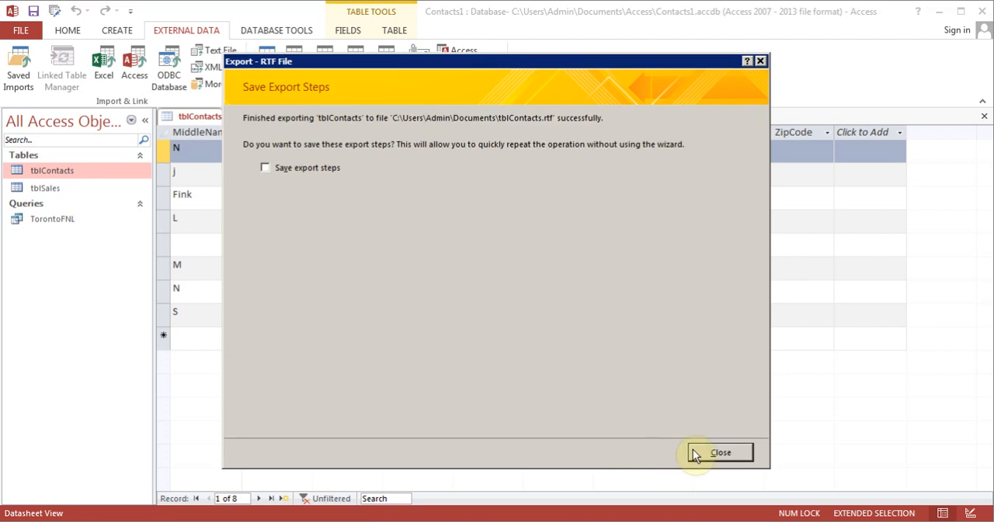
pyautogui.click(719, 452)
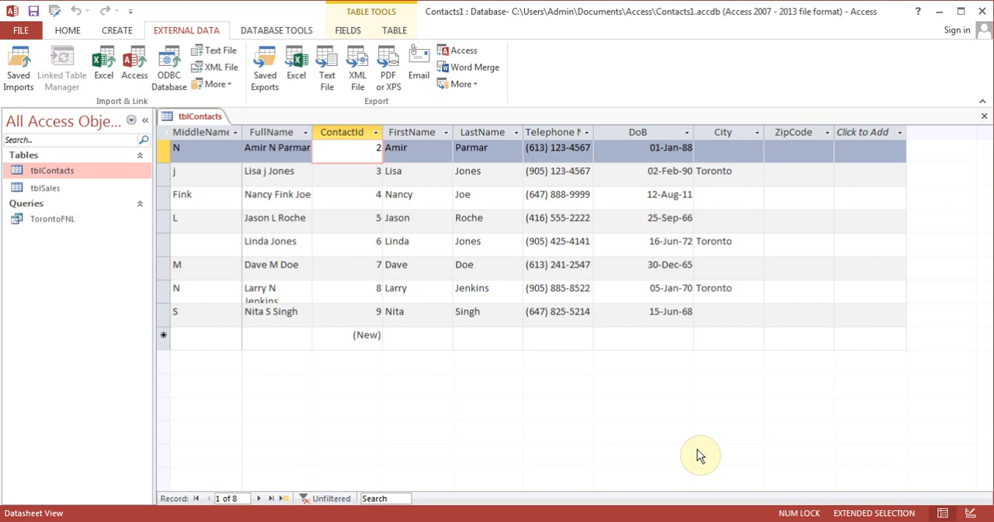
pyautogui.click(68, 31)
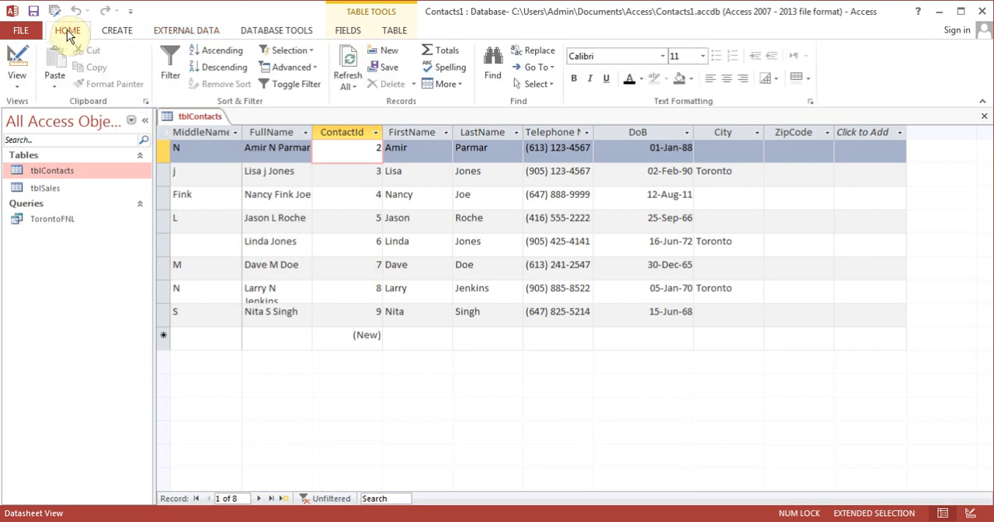